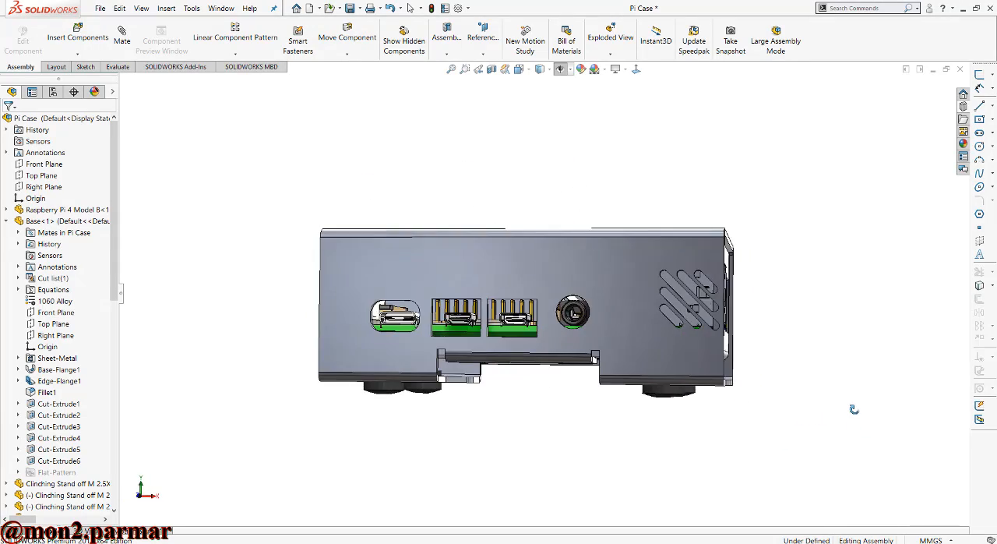
# - Examine the outside of the closed Raspberry Pi case from its port side, vented side and logo-bearing top
pyautogui.scroll(3, 538, 292)
pyautogui.click(522, 71)
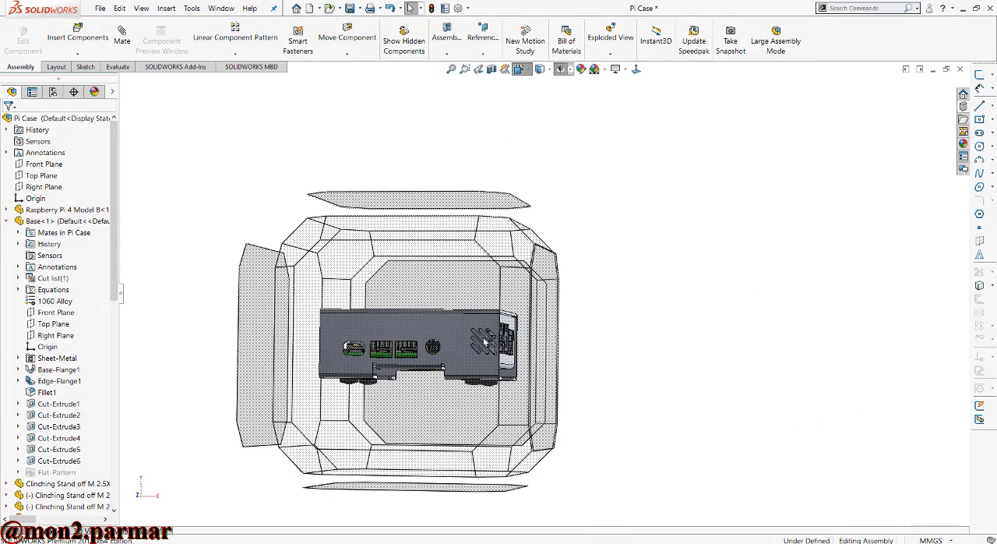
pyautogui.click(444, 389)
pyautogui.moveTo(476, 417); pyautogui.dragTo(617, 266, button='middle')
pyautogui.scroll(3, 615, 268)
pyautogui.scroll(-3, 590, 392)
pyautogui.moveTo(590, 390); pyautogui.dragTo(522, 314, button='middle')
pyautogui.click(558, 288)
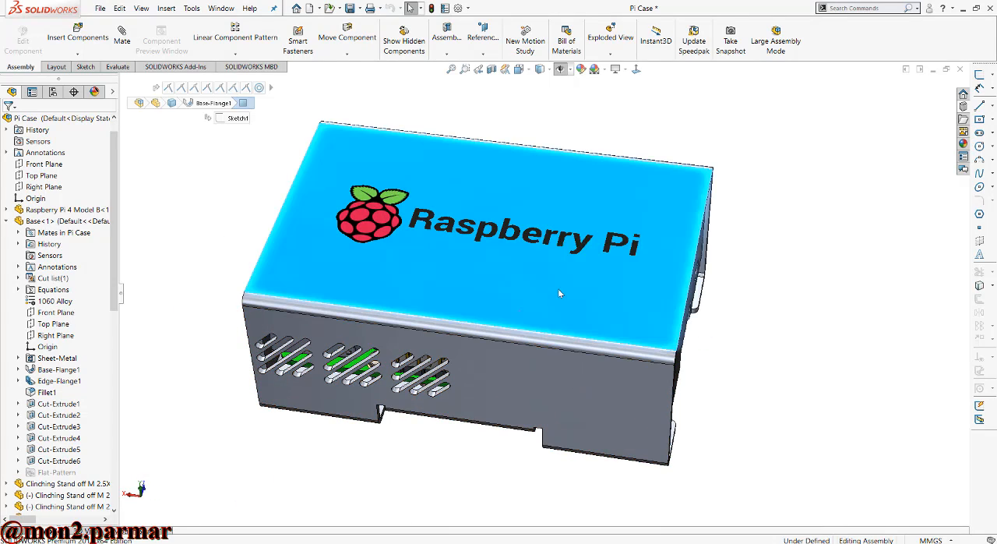
# - Hide the case cover and the Raspberry Pi board to expose the inside of the base
pyautogui.click(615, 251)
pyautogui.moveTo(615, 251); pyautogui.dragTo(383, 335, button='middle')
pyautogui.click(365, 300)
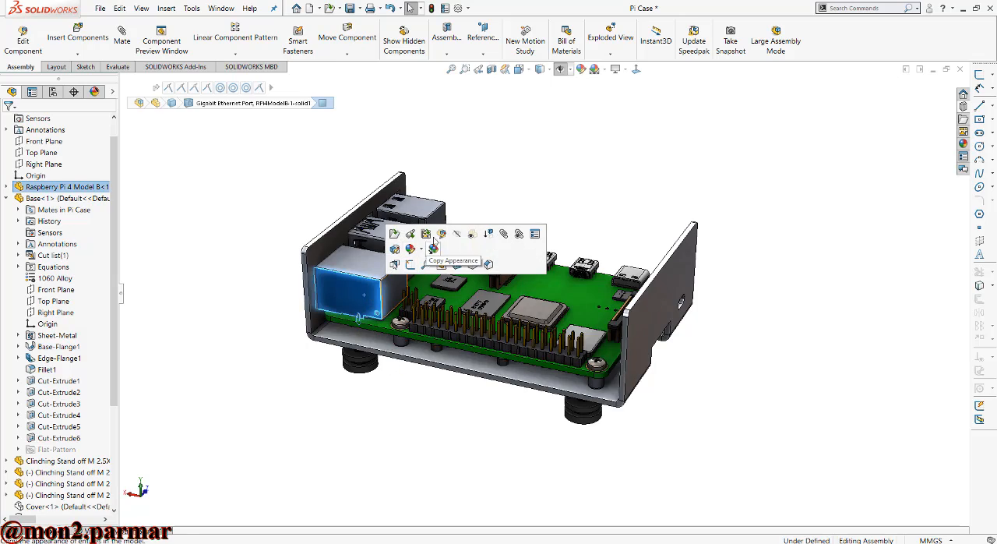
pyautogui.click(470, 233)
pyautogui.moveTo(431, 299); pyautogui.dragTo(433, 363, button='middle')
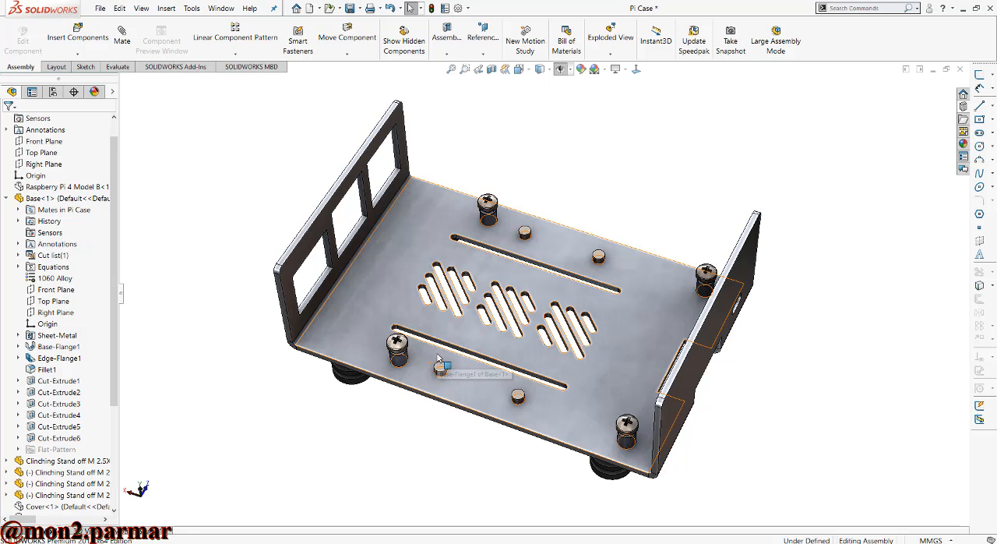
# - Show the Raspberry Pi board and the cover again
pyautogui.click(70, 188)
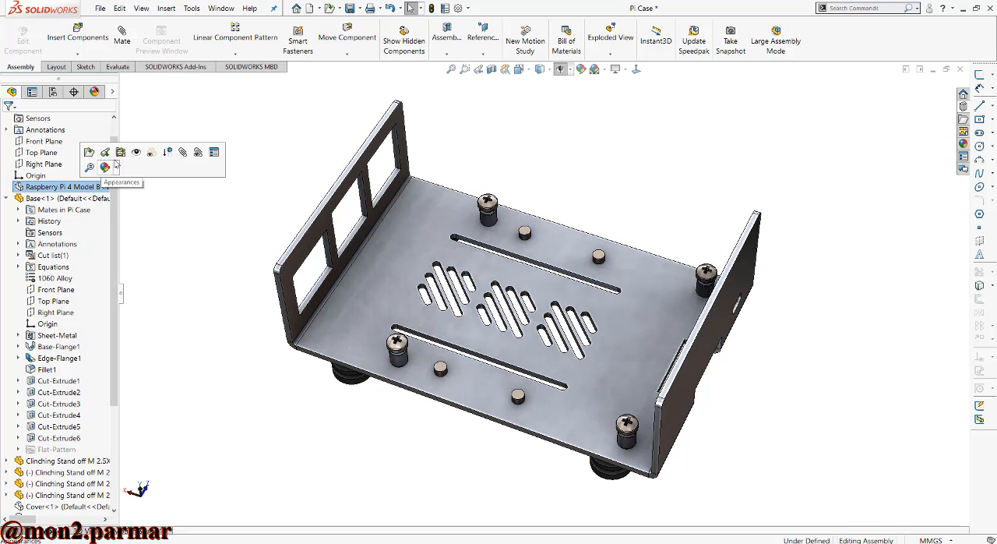
pyautogui.click(136, 152)
pyautogui.click(68, 506)
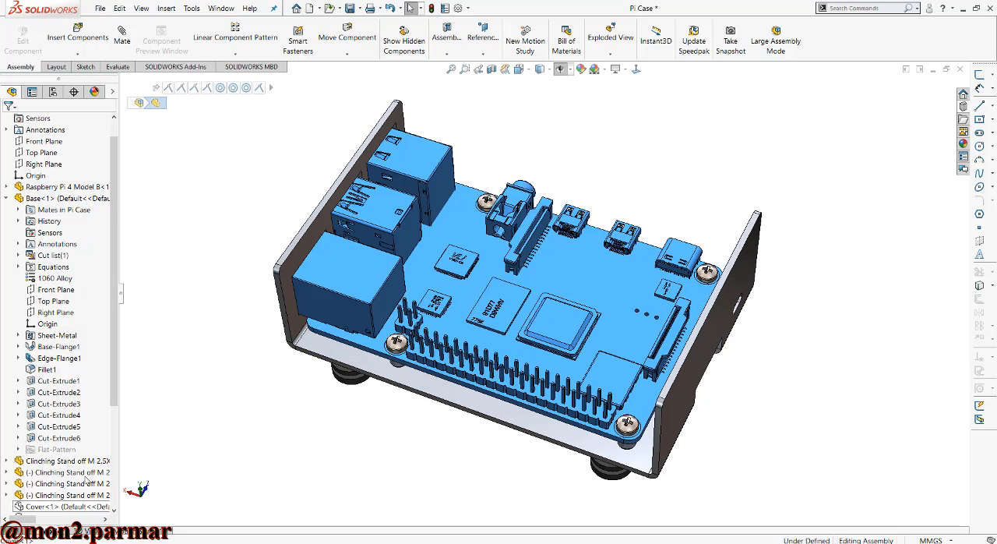
pyautogui.click(93, 476)
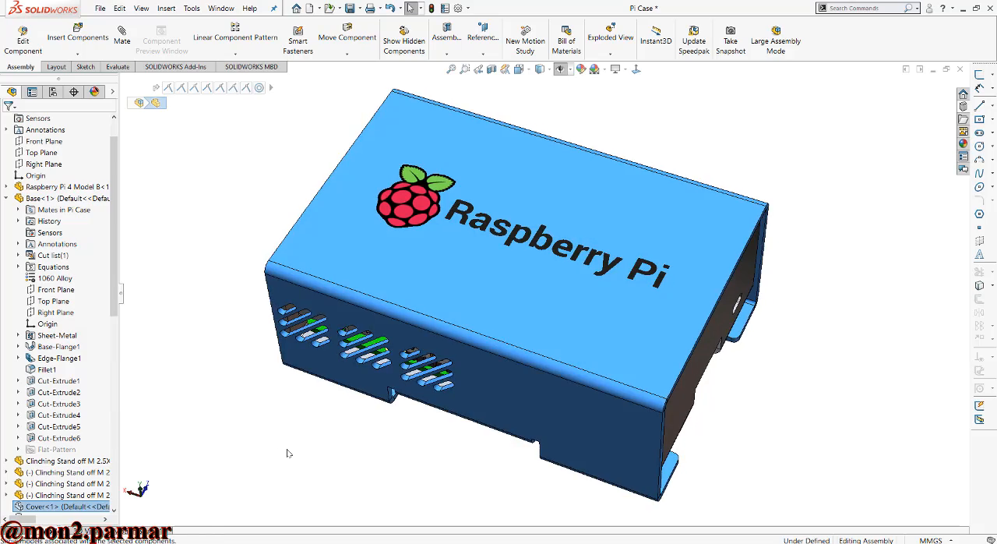
# - Examine the underside of the assembled case and how the cover is fastened to the base
pyautogui.click(289, 454)
pyautogui.moveTo(290, 454); pyautogui.dragTo(459, 194, button='middle')
pyautogui.scroll(1, 335, 200)
pyautogui.scroll(-2, 570, 200)
pyautogui.scroll(1, 713, 286)
pyautogui.scroll(-1, 739, 272)
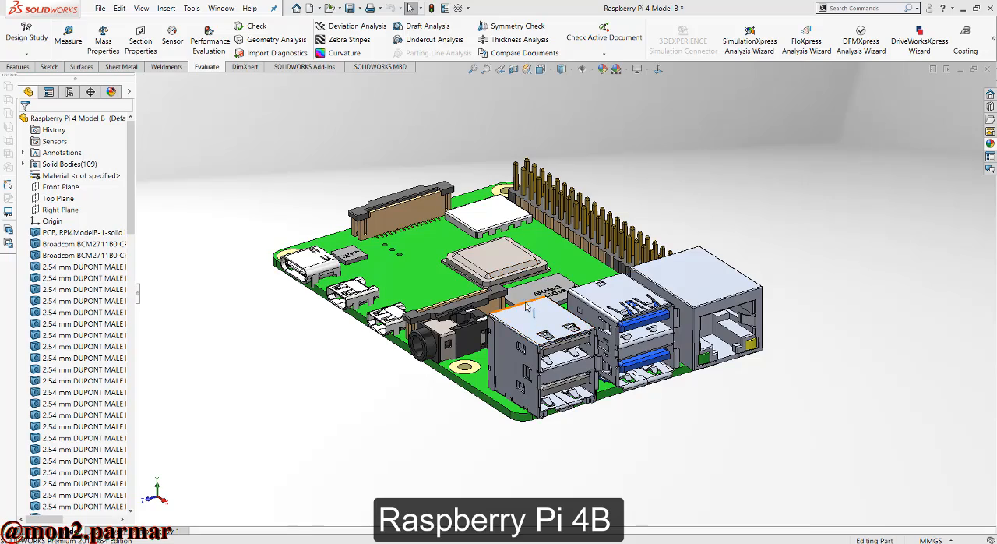
pyautogui.moveTo(527, 307); pyautogui.dragTo(511, 291, button='middle')
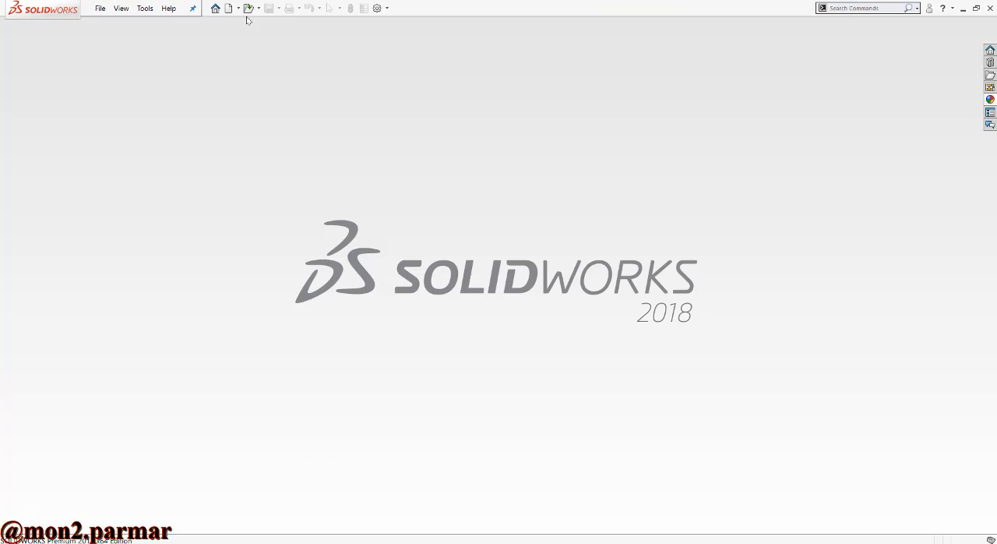
# - Create a new part and start a sketch on the Top Plane
pyautogui.click(229, 7)
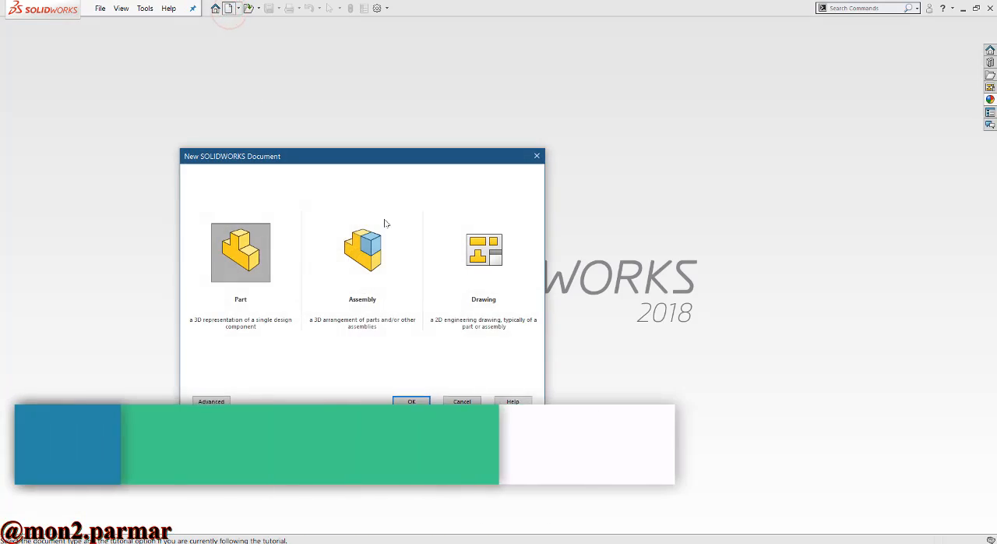
pyautogui.click(401, 400)
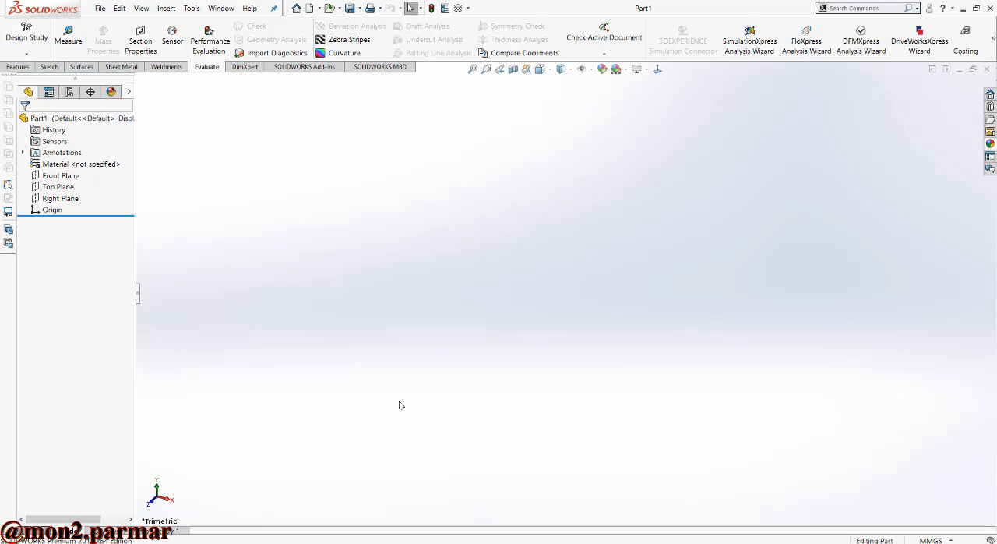
pyautogui.click(49, 66)
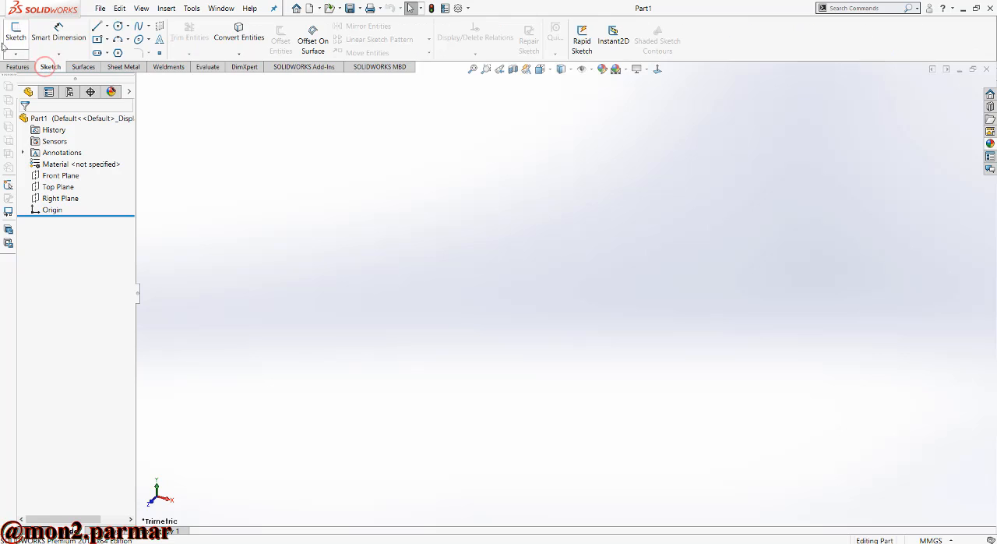
pyautogui.click(10, 30)
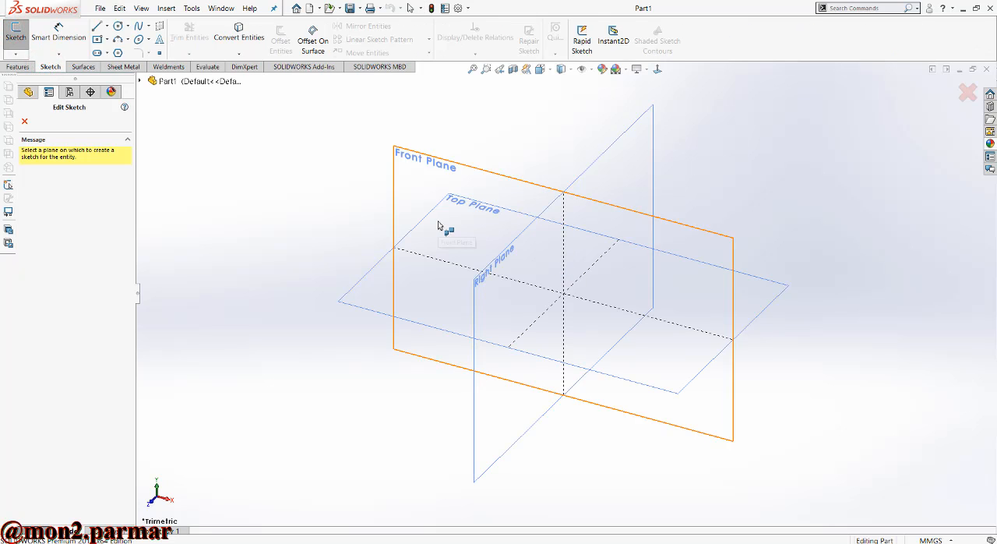
pyautogui.click(358, 285)
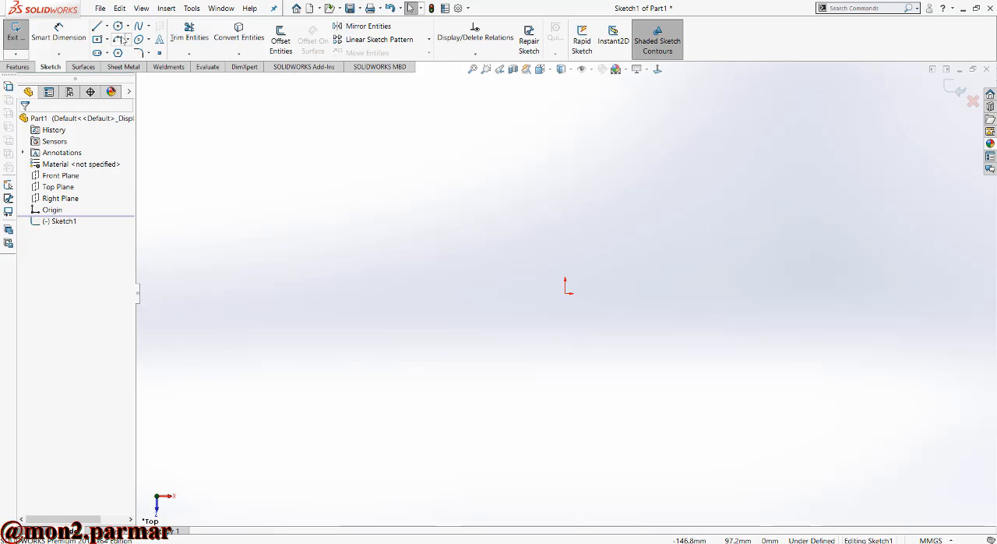
# - Sketch a center rectangle about 59 mm wide and 95 mm high, centered on the origin
pyautogui.click(97, 39)
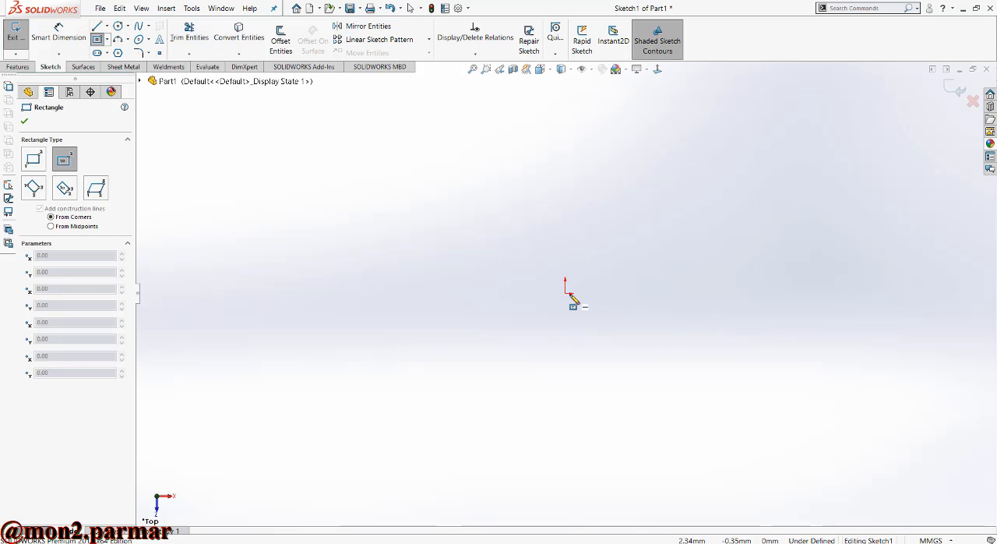
pyautogui.click(567, 294)
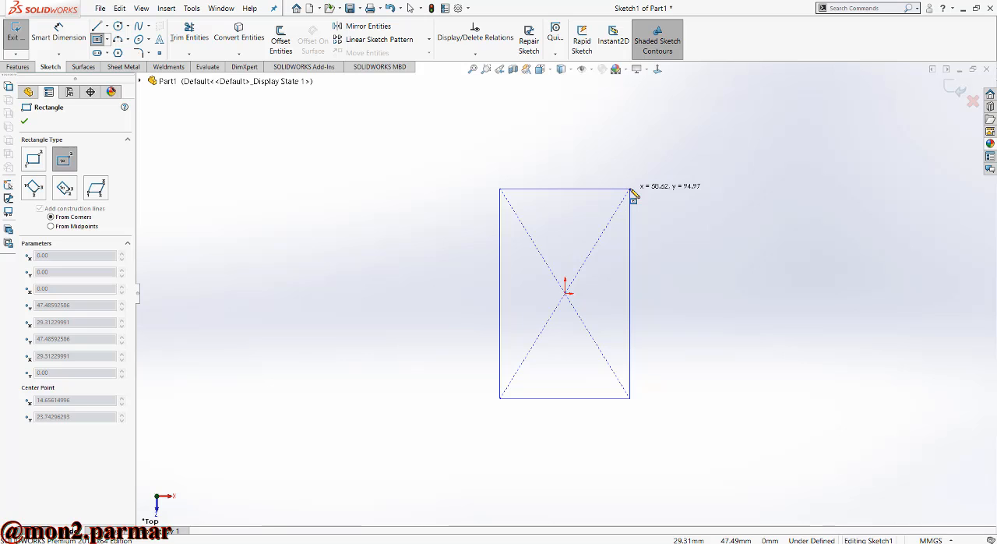
pyautogui.click(631, 189)
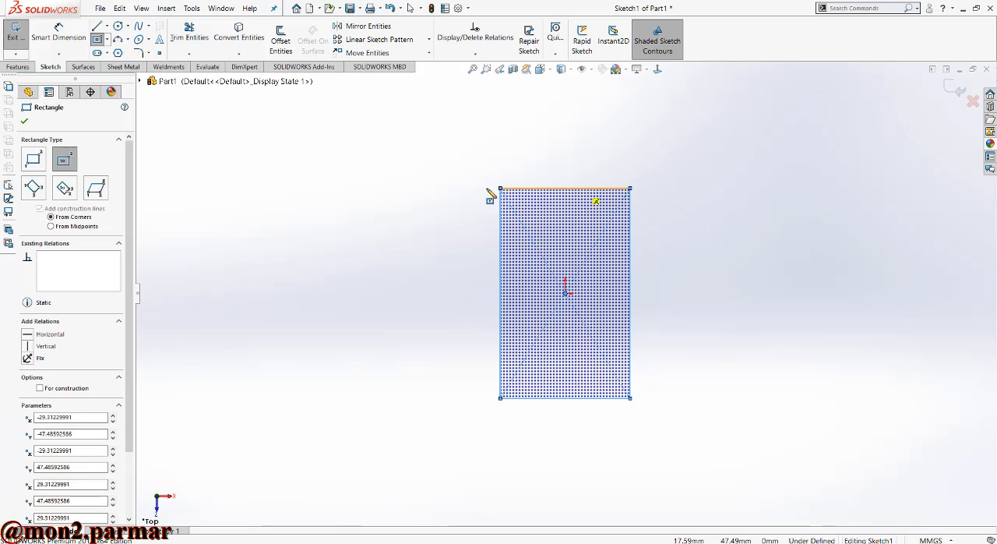
# - Dimension the rectangle to 65 mm wide and 97 mm high
pyautogui.click(62, 37)
pyautogui.click(545, 189)
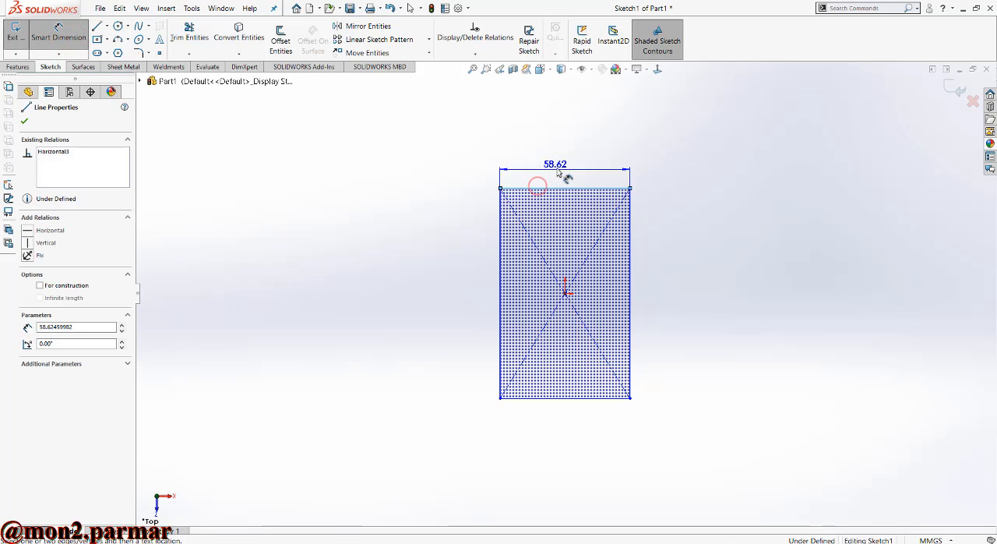
pyautogui.click(560, 166)
pyautogui.write('8.62459982mm')
pyautogui.press('Return')
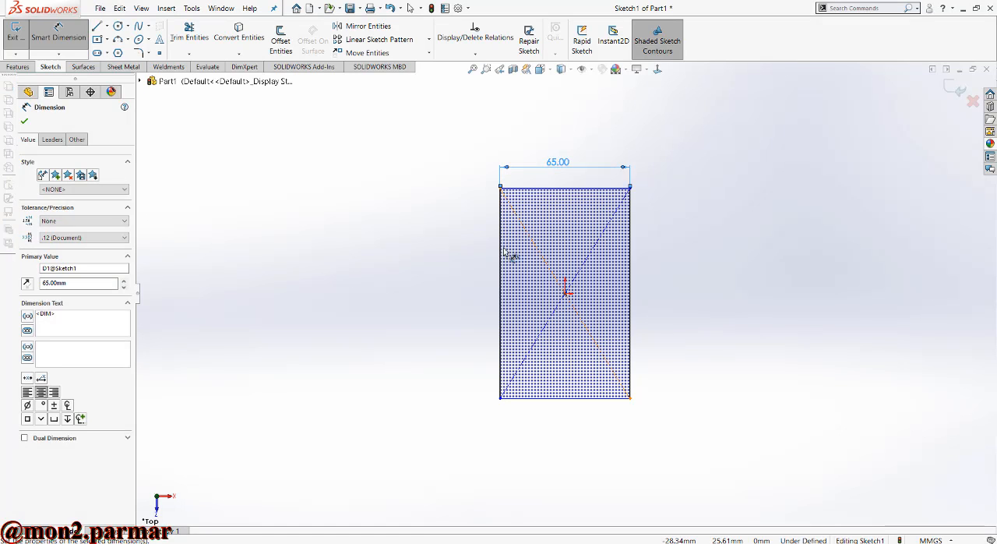
pyautogui.click(501, 255)
pyautogui.click(473, 265)
pyautogui.write('97')
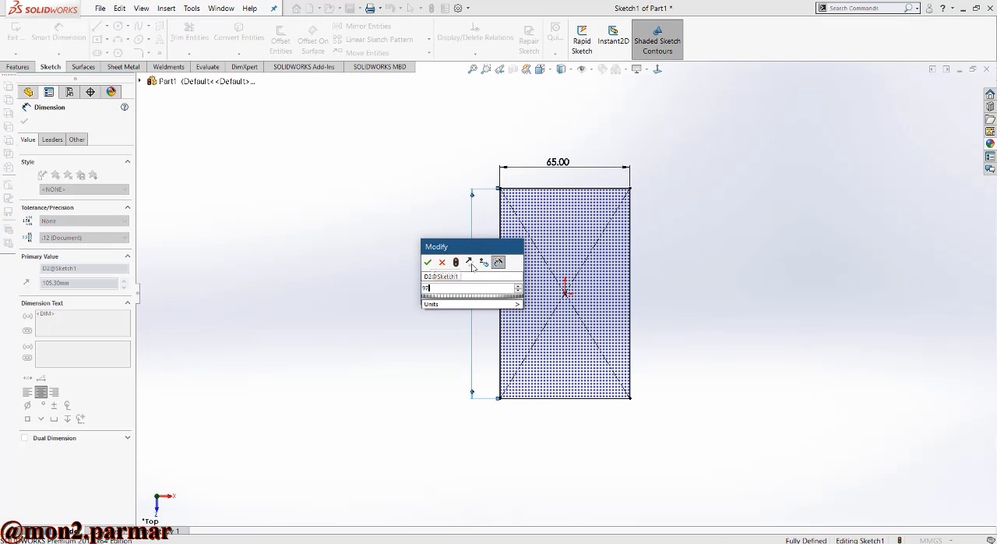
pyautogui.press('Return')
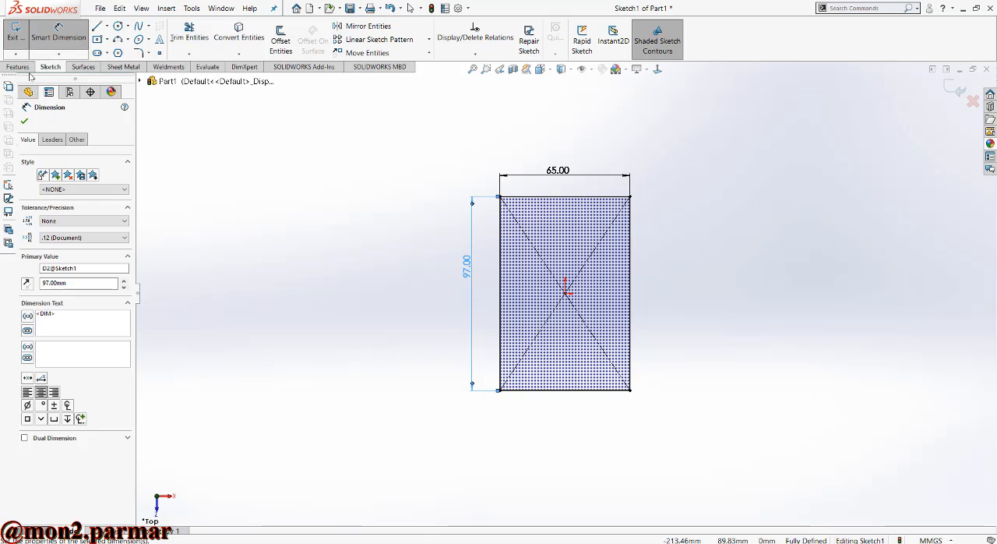
# - Exit the sketch and turn it into a 1.50 mm thick sheet metal base flange with the thickness direction reversed
pyautogui.click(16, 35)
pyautogui.click(123, 66)
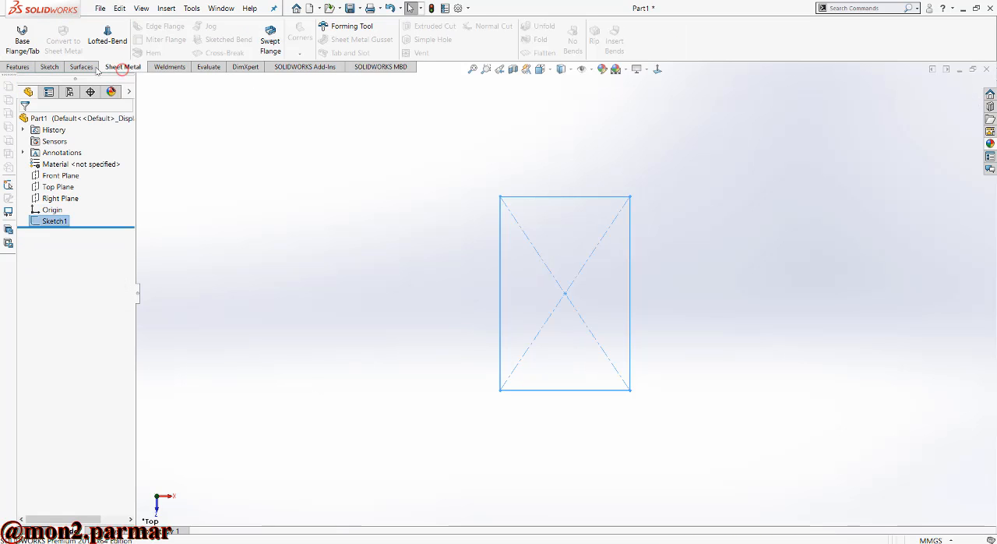
pyautogui.click(32, 40)
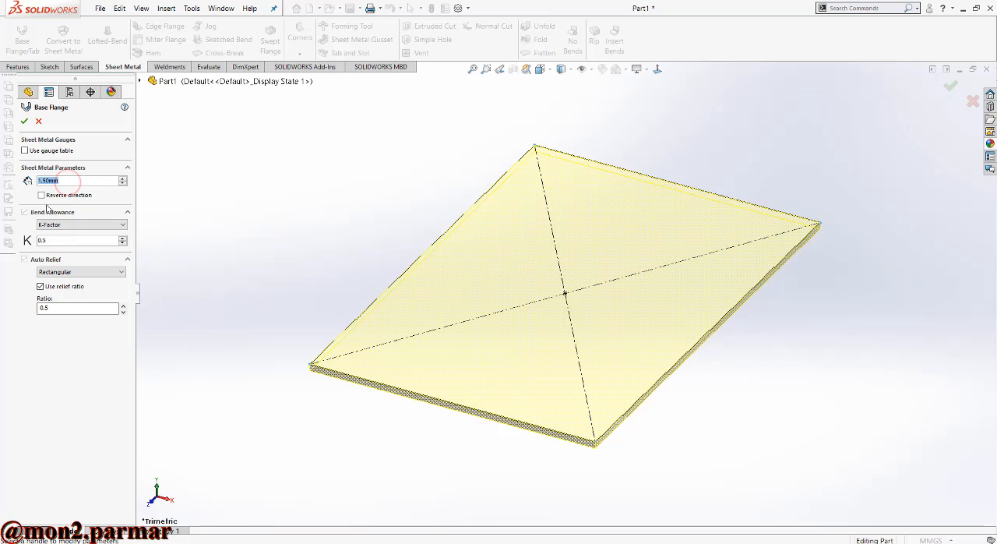
pyautogui.click(41, 194)
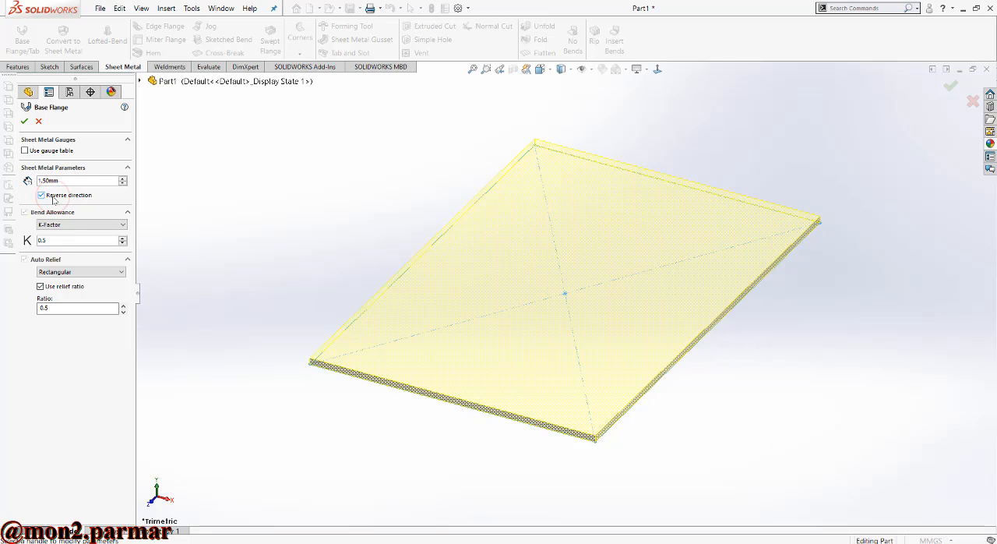
pyautogui.click(25, 122)
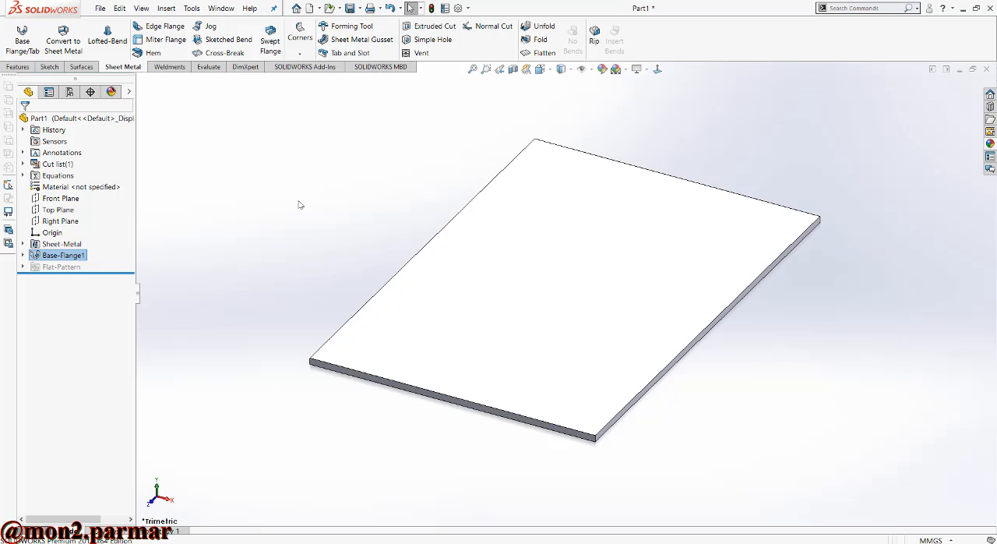
pyautogui.press('f')
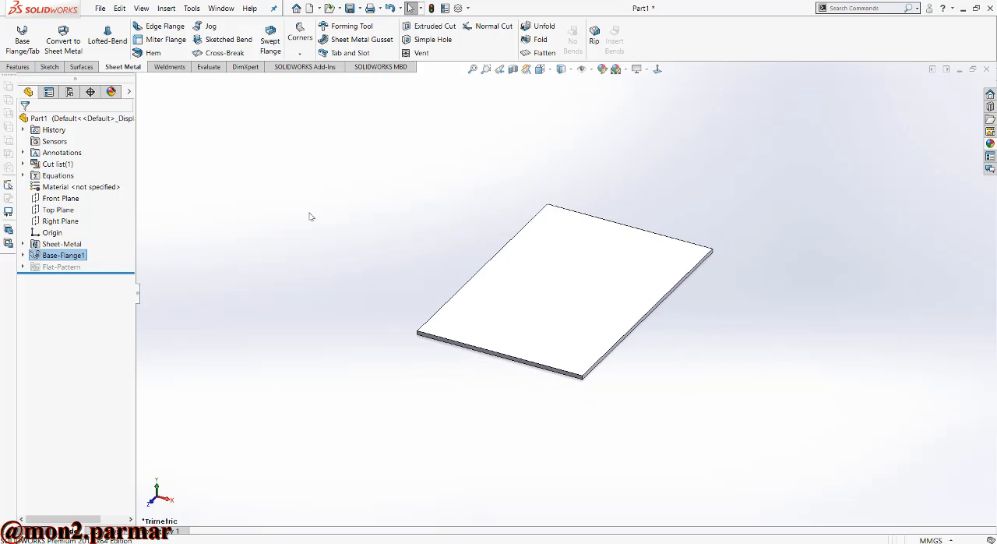
pyautogui.click(642, 69)
pyautogui.click(483, 154)
pyautogui.scroll(-2, 616, 180)
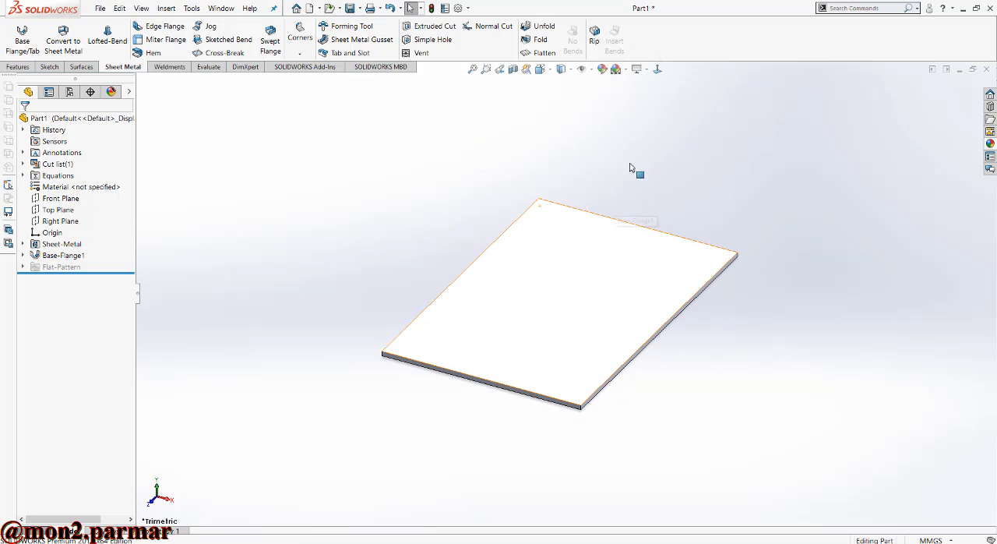
pyautogui.click(638, 69)
pyautogui.click(658, 98)
pyautogui.scroll(2, 592, 296)
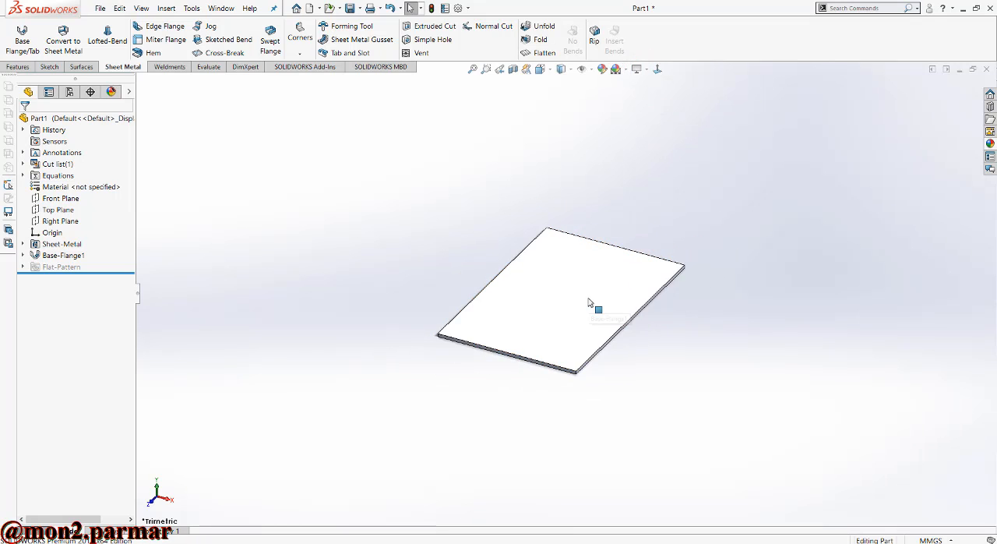
pyautogui.moveTo(590, 300)
pyautogui.mouseDown(button='middle')
pyautogui.moveTo(593, 232)
pyautogui.moveTo(580, 280)
pyautogui.mouseUp(button='middle')
# - Start an edge flange on the two opposite long edges of the base flange
pyautogui.scroll(-2, 580, 281)
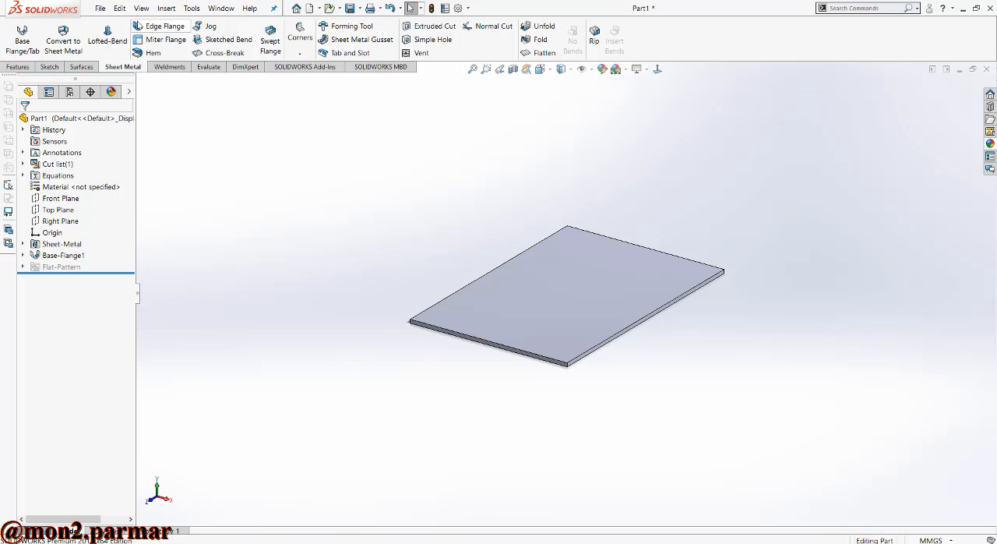
pyautogui.scroll(-2, 557, 378)
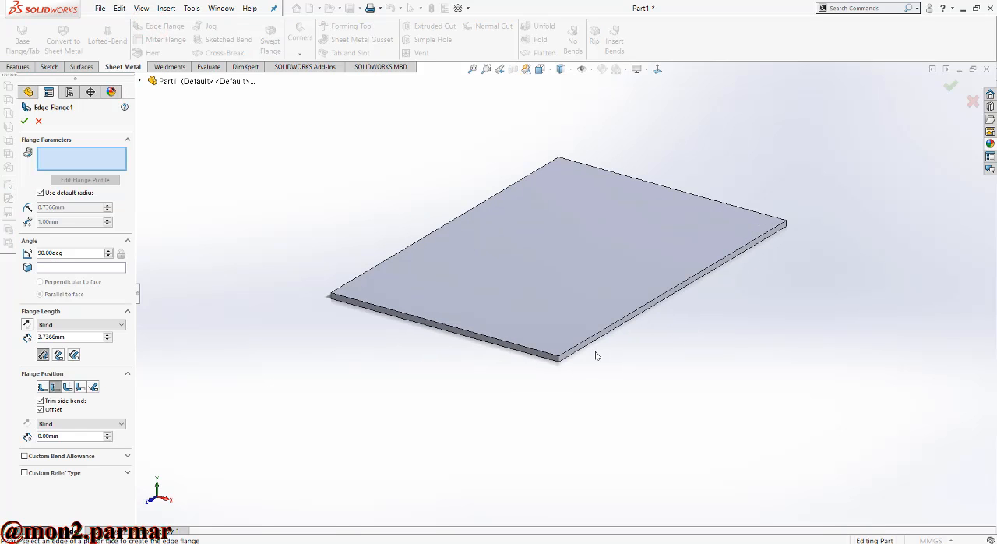
pyautogui.click(596, 346)
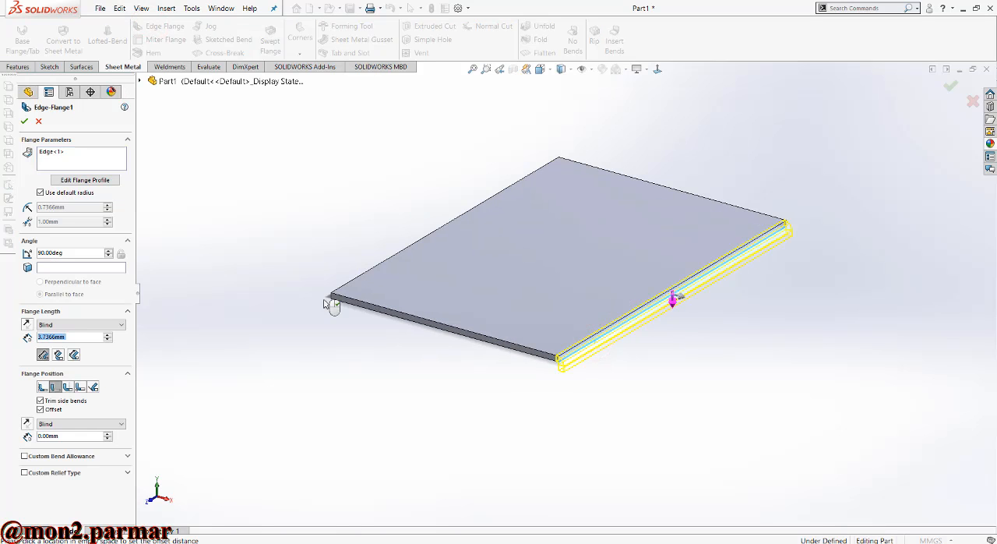
pyautogui.moveTo(333, 312); pyautogui.dragTo(361, 310, button='middle')
pyautogui.moveTo(431, 310); pyautogui.dragTo(494, 283, button='middle')
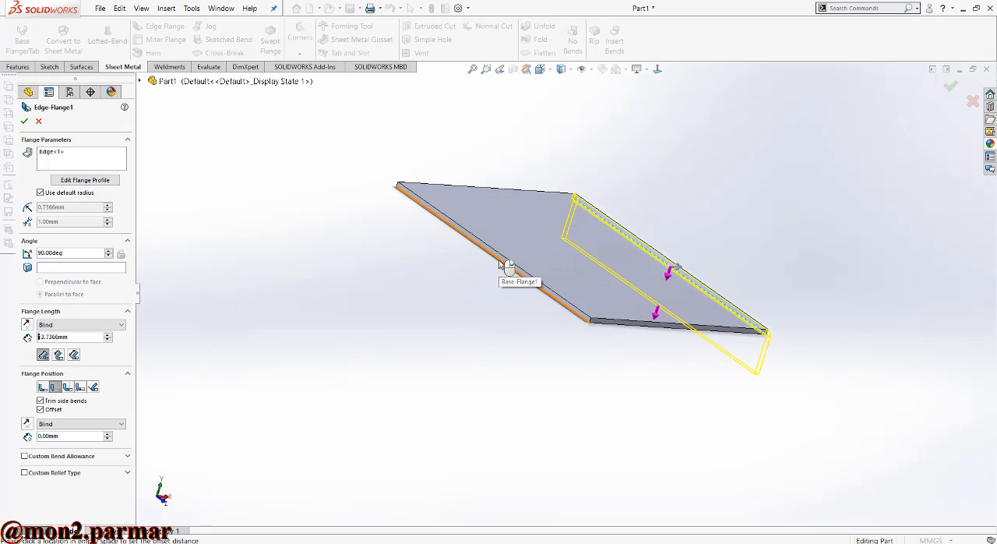
pyautogui.click(502, 260)
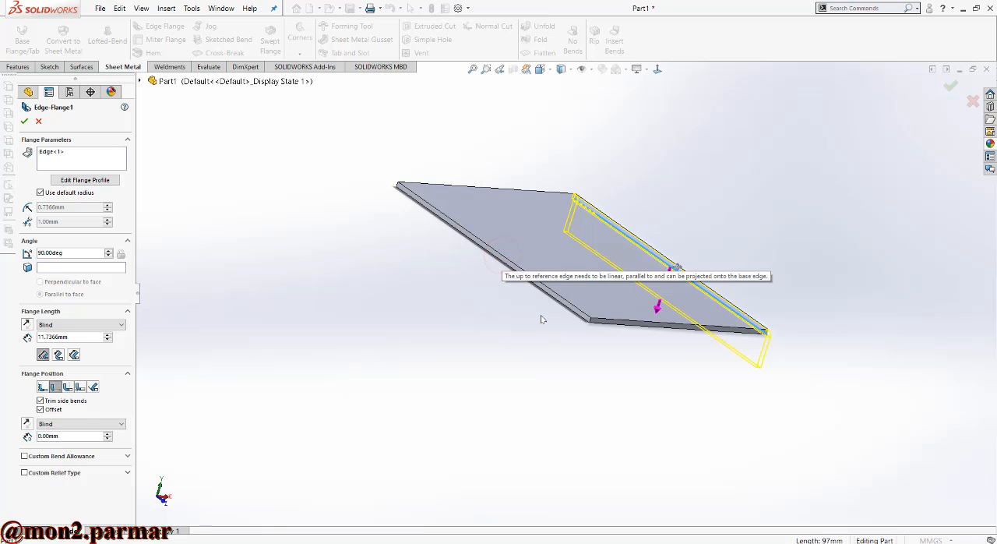
pyautogui.click(106, 163)
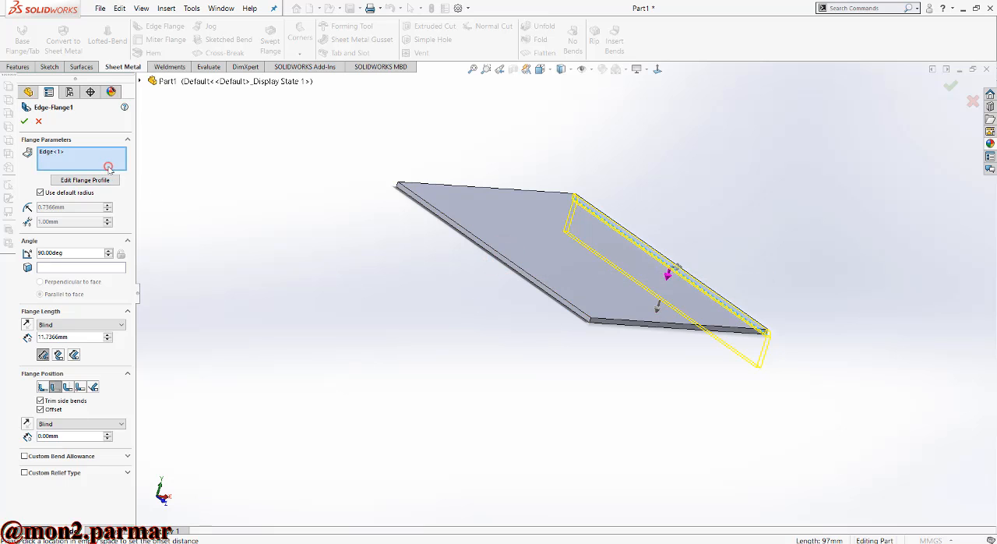
pyautogui.click(578, 312)
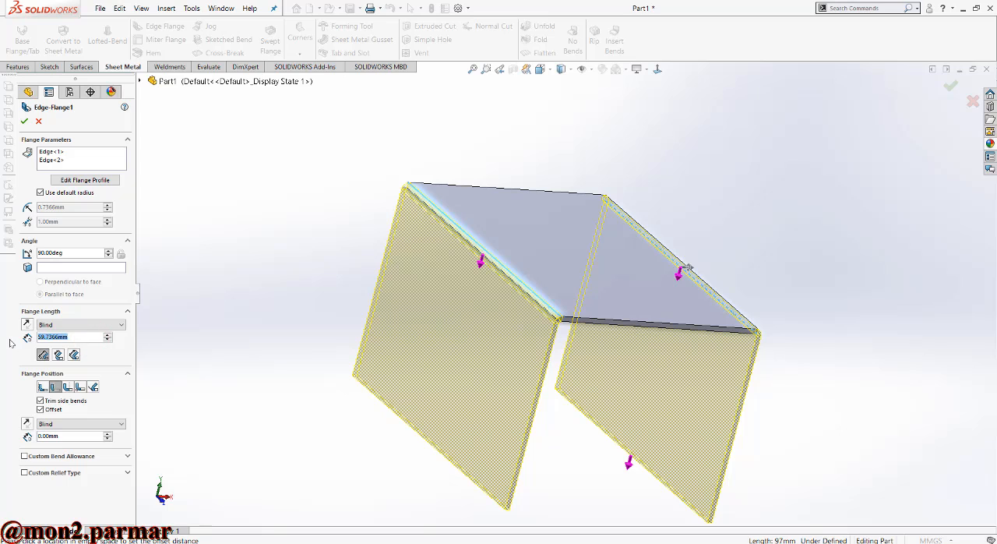
# - Set both edge flanges to 37 mm long, pointing downward, with the Material Inside position, and accept the feature
pyautogui.write('37')
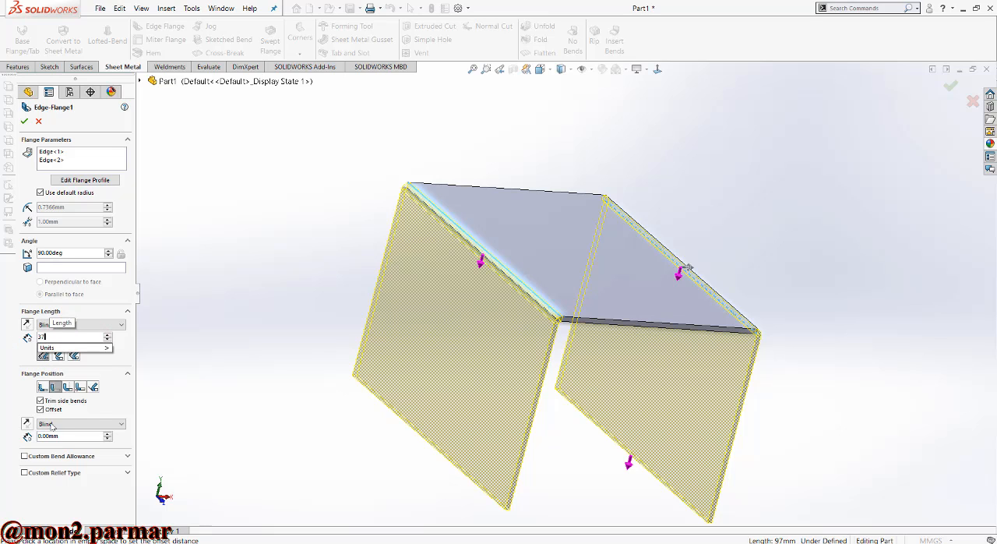
pyautogui.click(64, 404)
pyautogui.click(43, 387)
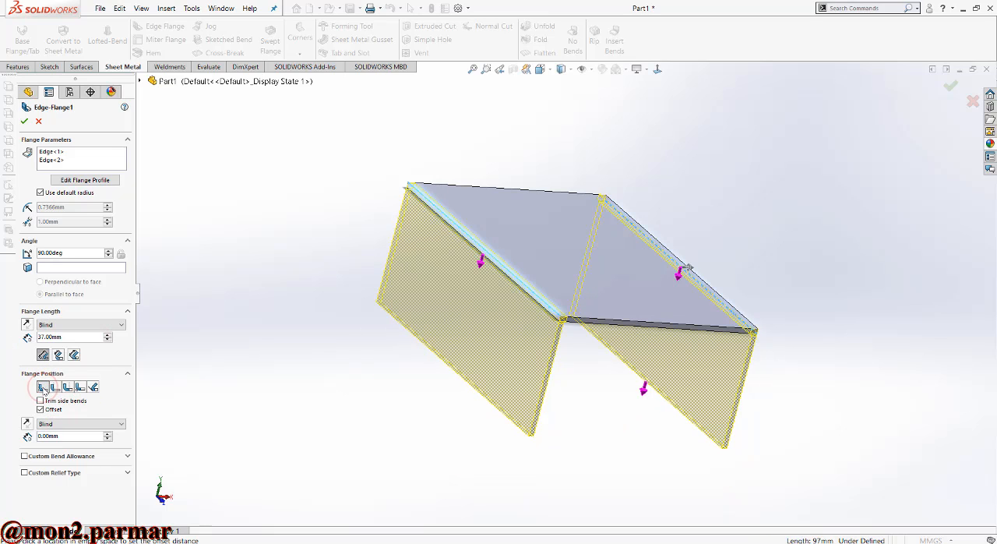
pyautogui.click(513, 107)
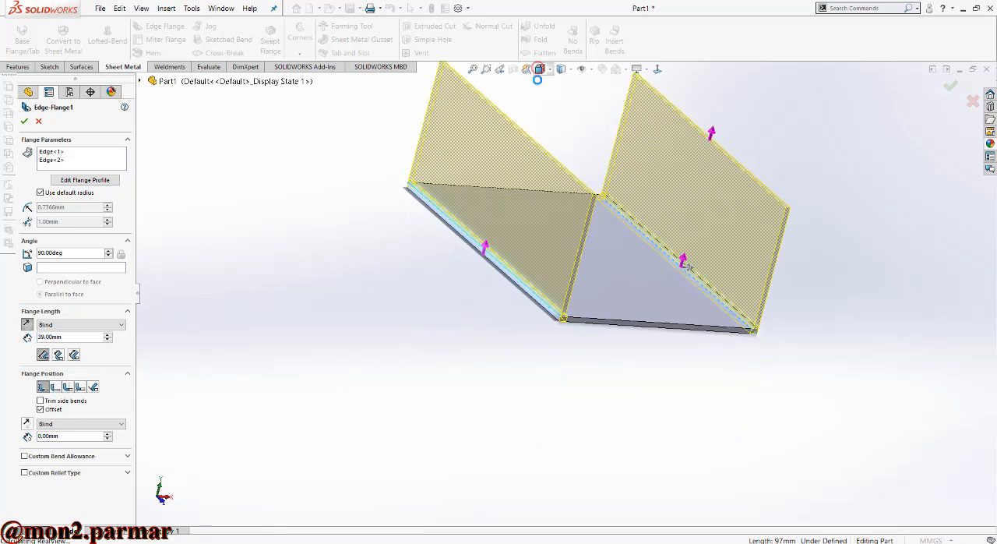
pyautogui.click(539, 71)
pyautogui.click(483, 382)
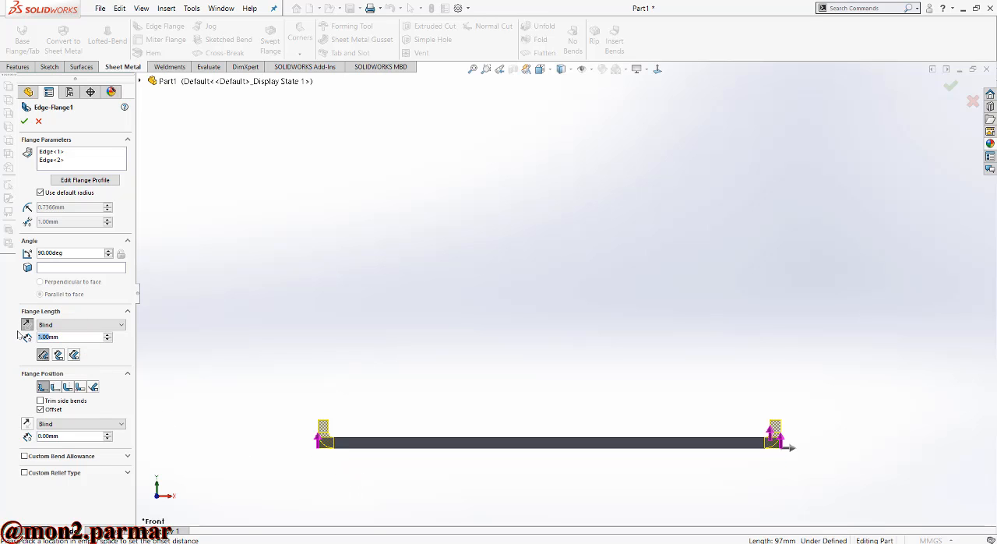
pyautogui.write('37')
pyautogui.press('Return')
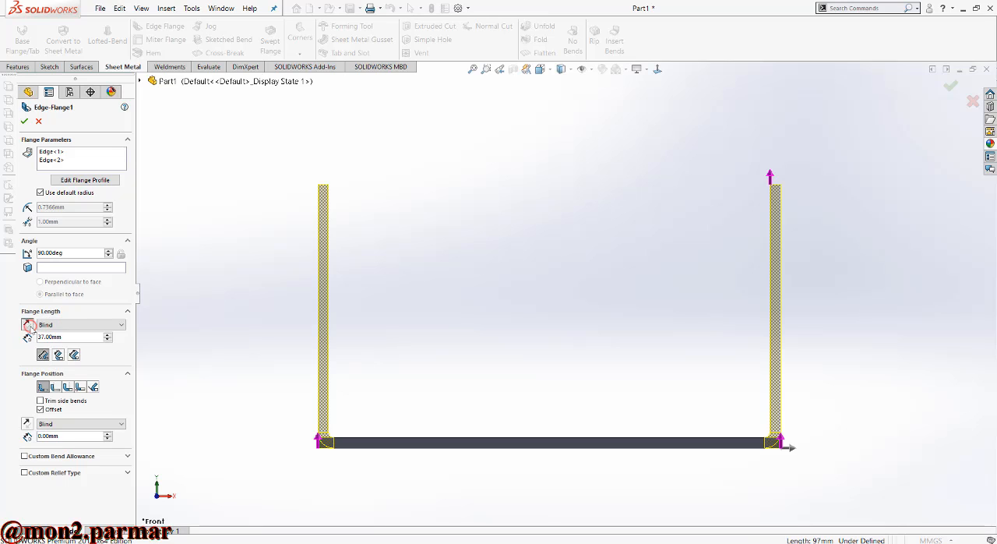
pyautogui.click(27, 325)
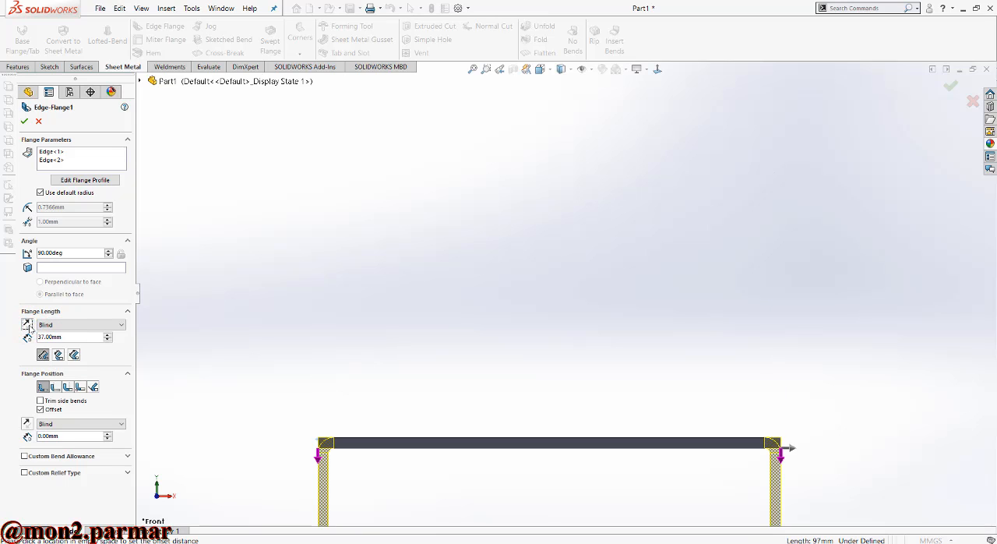
pyautogui.click(24, 121)
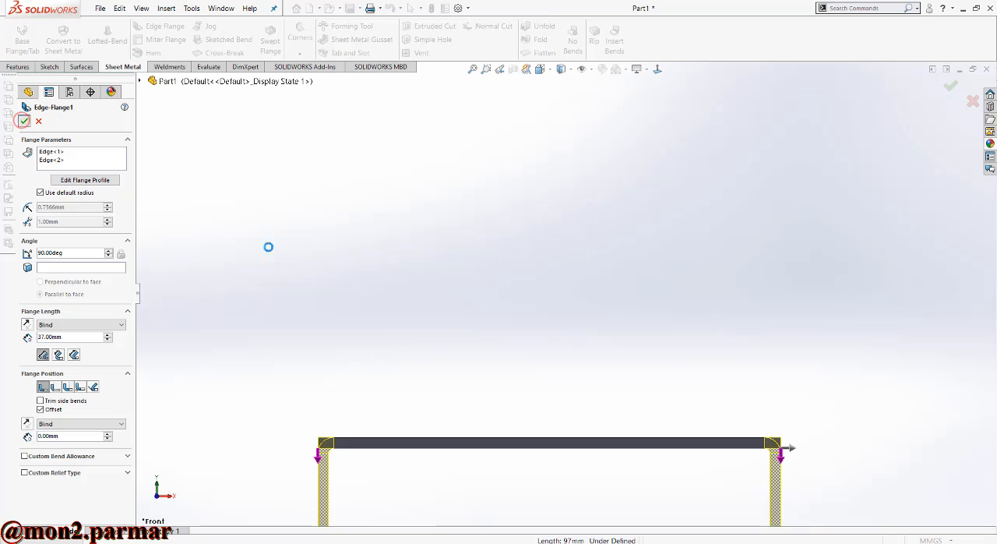
# - Measure the distance between the outer faces of the two side flanges
pyautogui.click(473, 70)
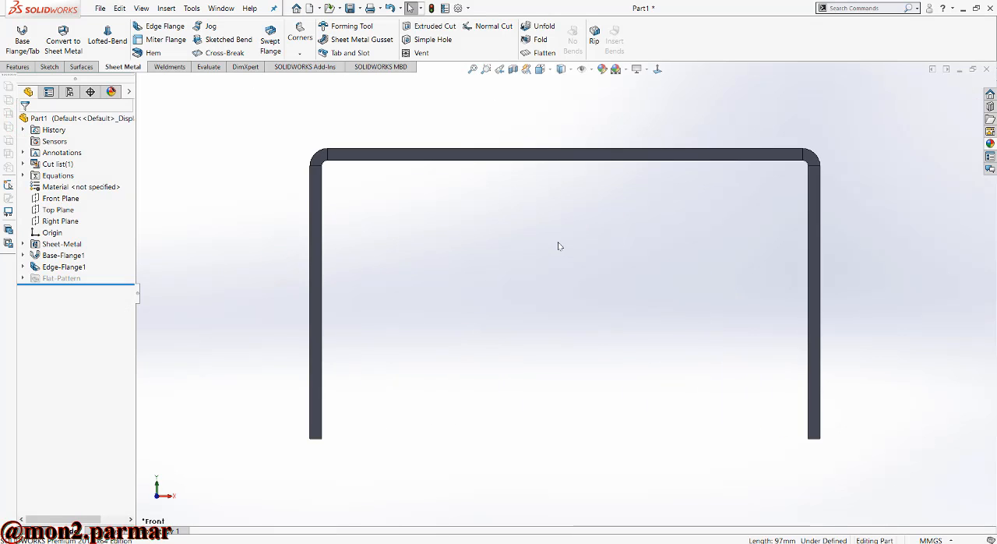
pyautogui.moveTo(559, 245); pyautogui.dragTo(541, 276, button='middle')
pyautogui.scroll(2, 540, 276)
pyautogui.click(206, 67)
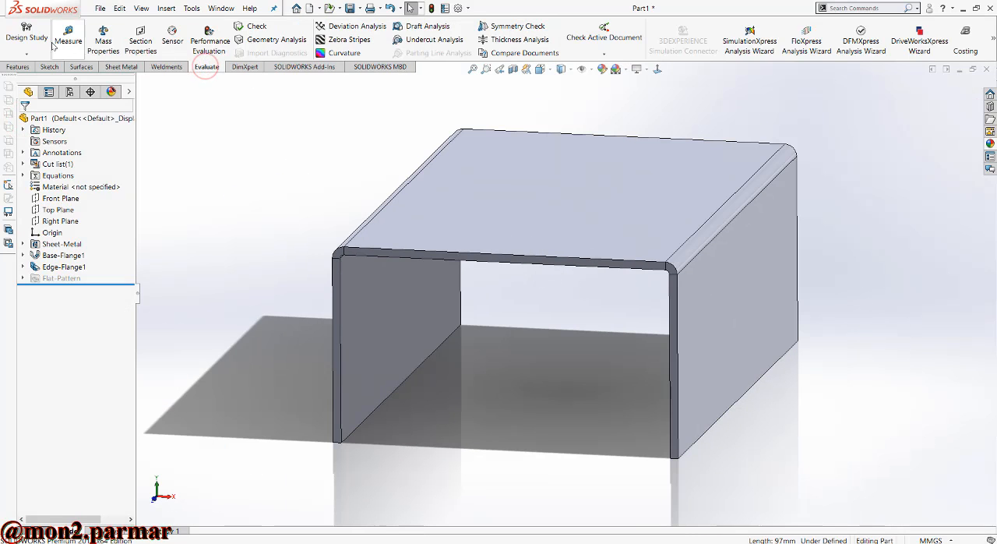
pyautogui.click(68, 35)
pyautogui.click(764, 293)
pyautogui.moveTo(568, 299); pyautogui.dragTo(549, 326, button='middle')
pyautogui.click(433, 316)
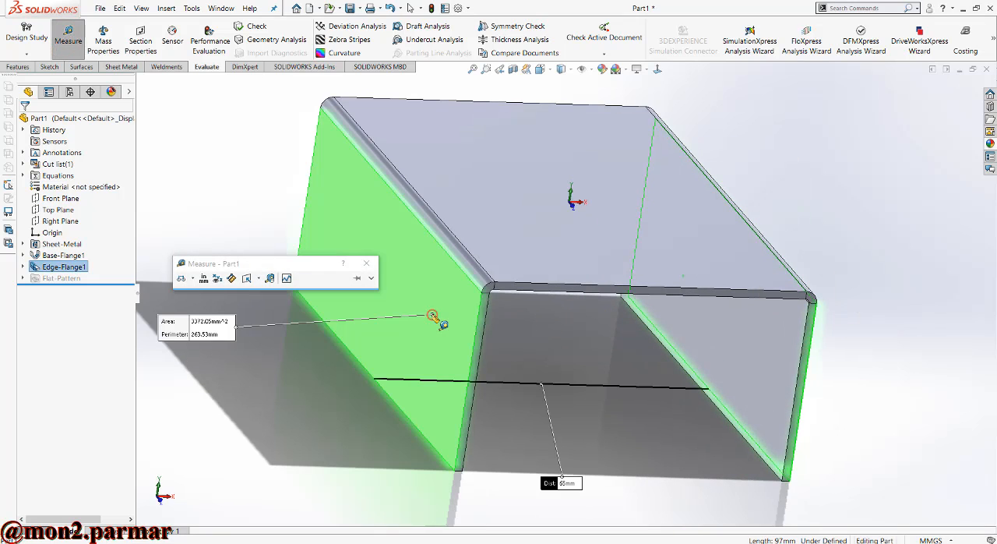
# - Measure the distance from the base flange's top face to the lower end face of a side flange
pyautogui.click(871, 301)
pyautogui.click(544, 220)
pyautogui.moveTo(508, 298); pyautogui.dragTo(494, 221, button='middle')
pyautogui.scroll(1, 494, 222)
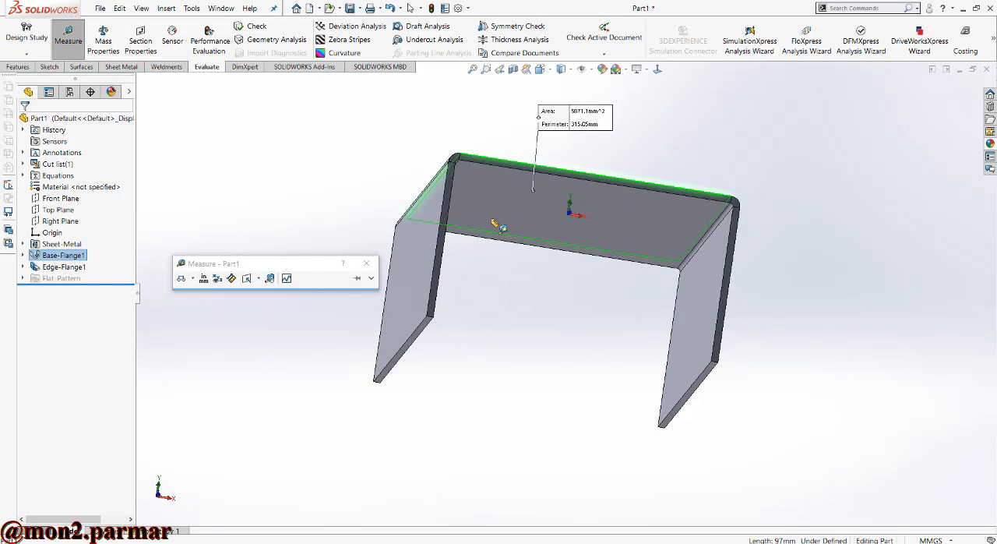
pyautogui.scroll(-2, 425, 351)
pyautogui.click(433, 318)
pyautogui.moveTo(433, 320); pyautogui.dragTo(433, 368, button='middle')
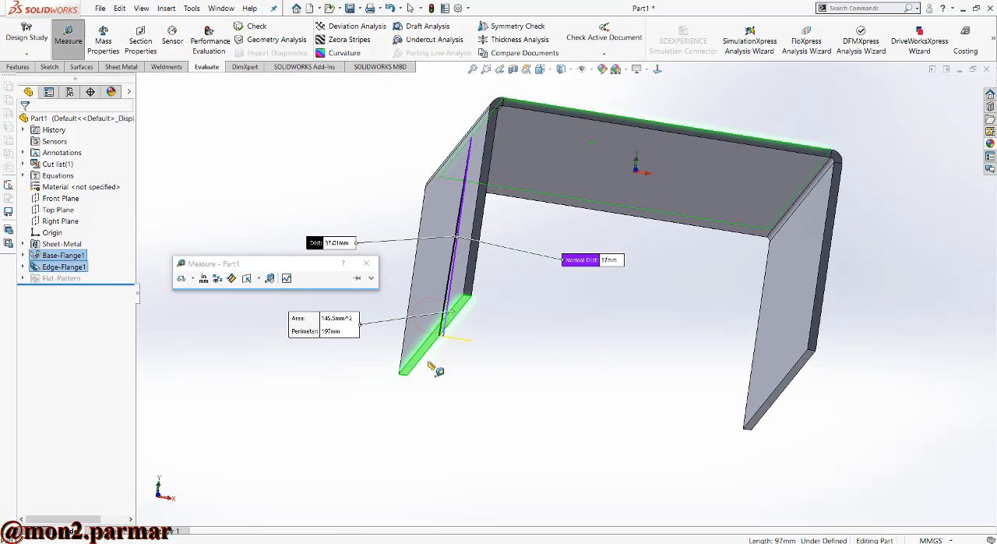
pyautogui.moveTo(514, 319); pyautogui.dragTo(474, 386, button='middle')
pyautogui.press('Escape')
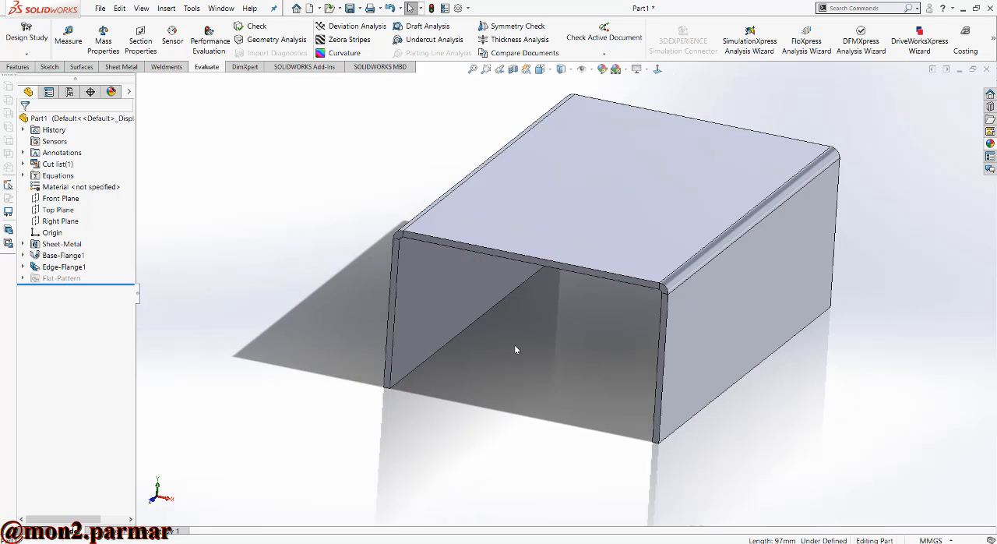
# - Start a new sketch on the outer face of the side flange
pyautogui.scroll(1, 514, 344)
pyautogui.moveTo(637, 318); pyautogui.dragTo(617, 301, button='middle')
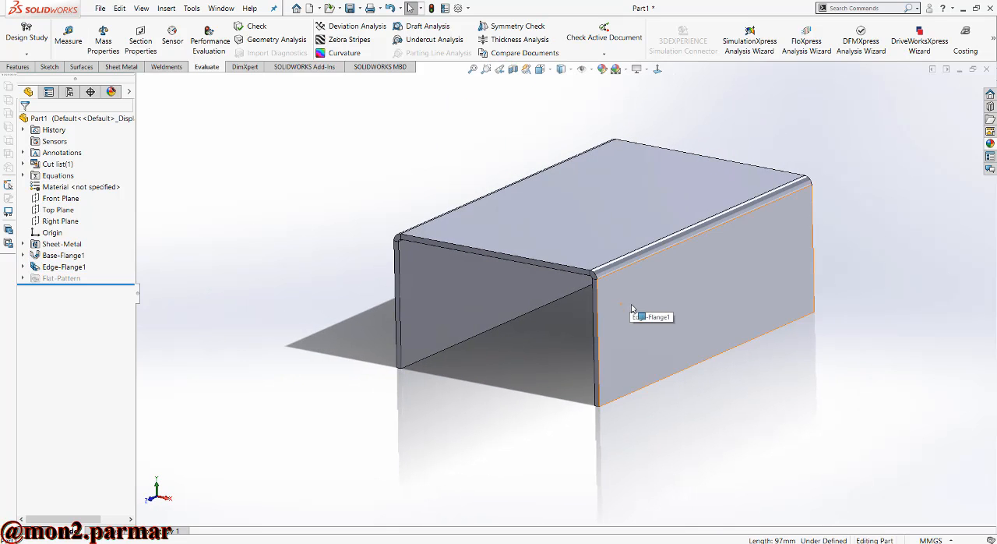
pyautogui.click(50, 66)
pyautogui.click(16, 32)
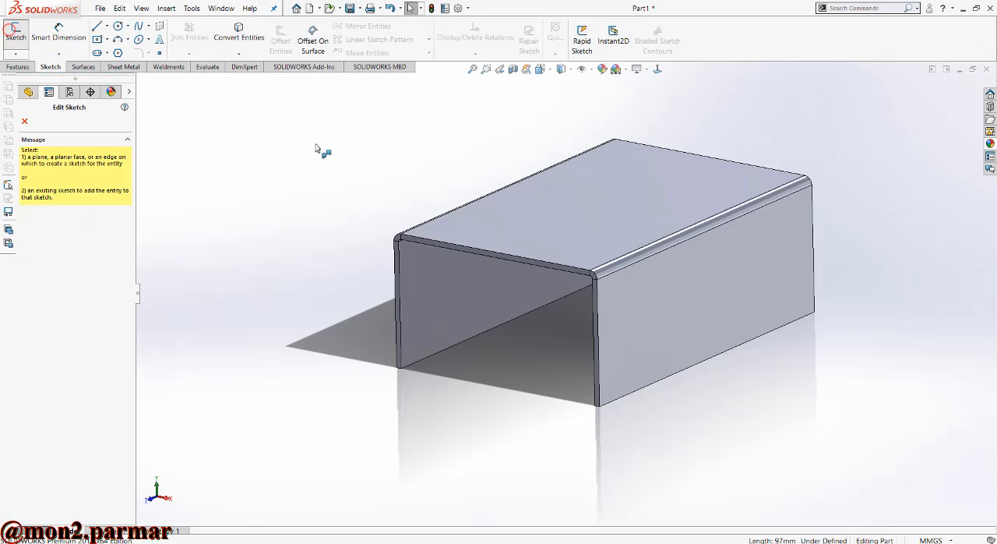
pyautogui.click(693, 291)
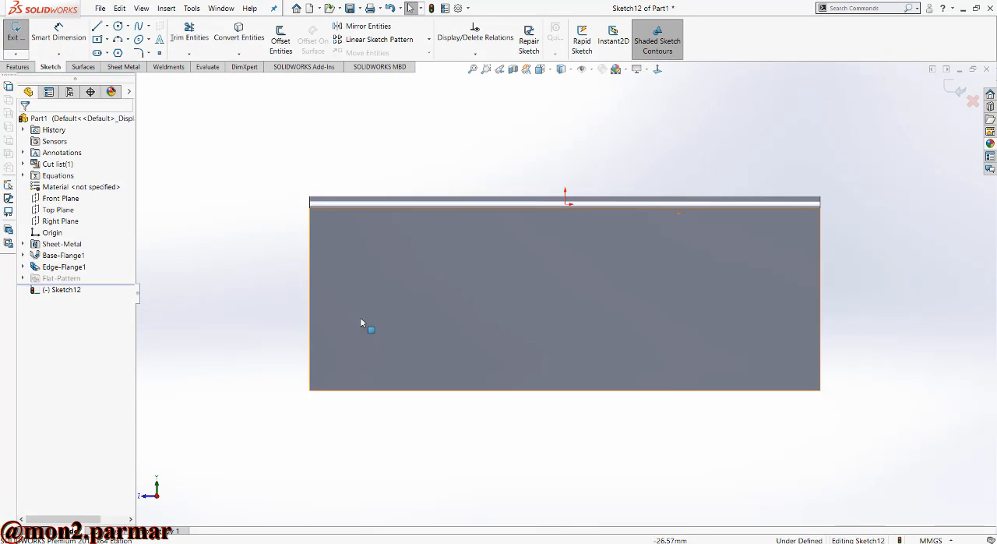
# - Sketch a center rectangle about 29 mm wide and 15 mm high, centered on the midpoint of the face's lower edge
pyautogui.click(97, 39)
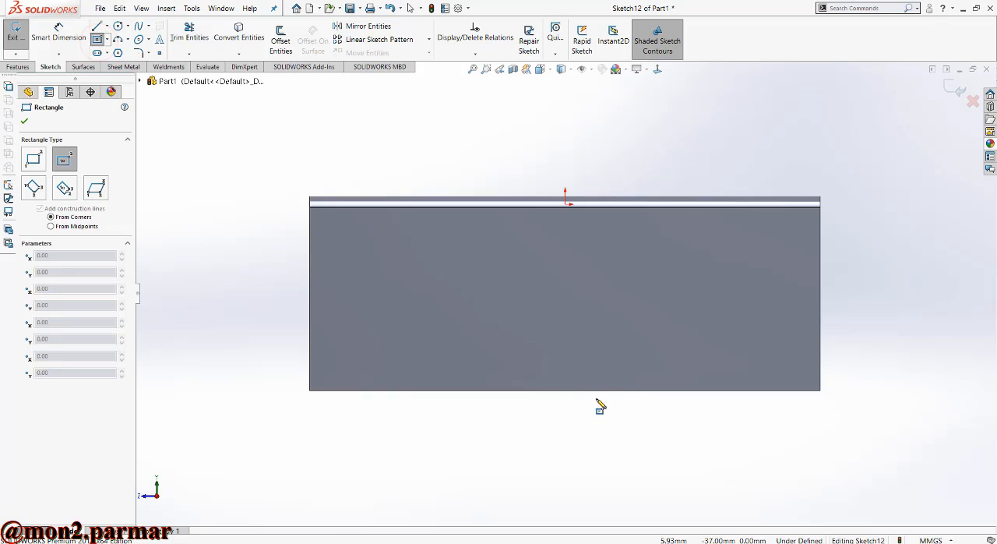
pyautogui.click(565, 391)
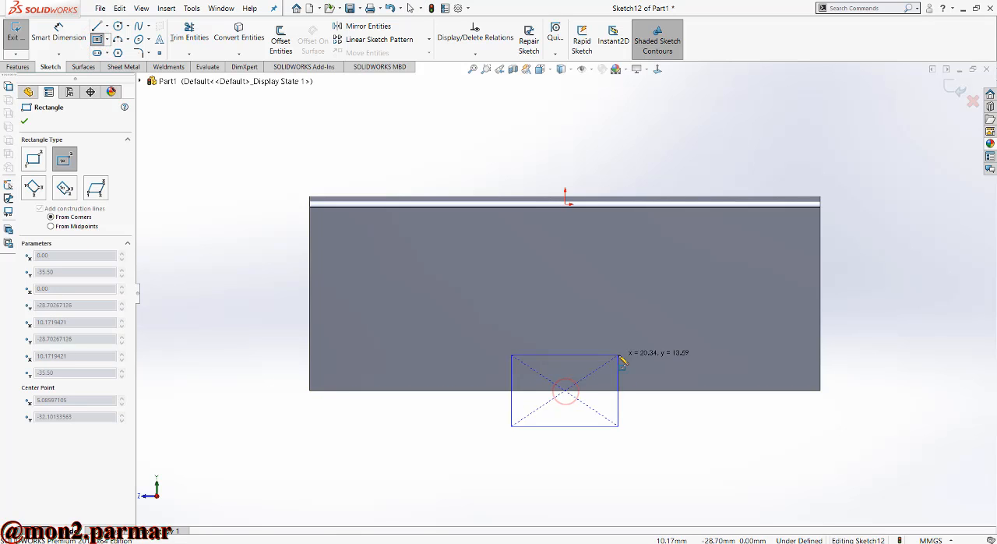
pyautogui.click(643, 351)
pyautogui.press('Escape')
# - Dimension the rectangle's height to 10 mm
pyautogui.click(59, 31)
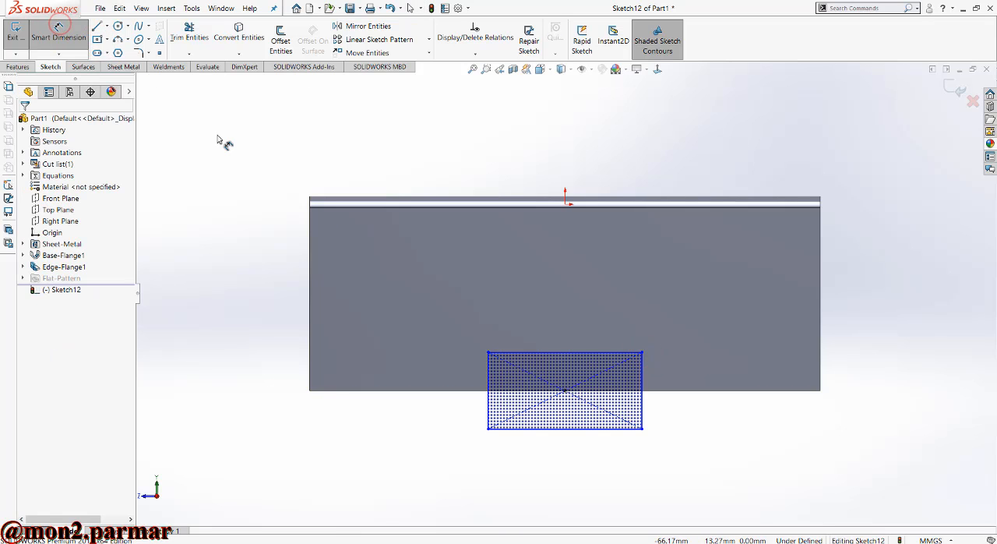
pyautogui.click(490, 381)
pyautogui.click(460, 399)
pyautogui.write('1')
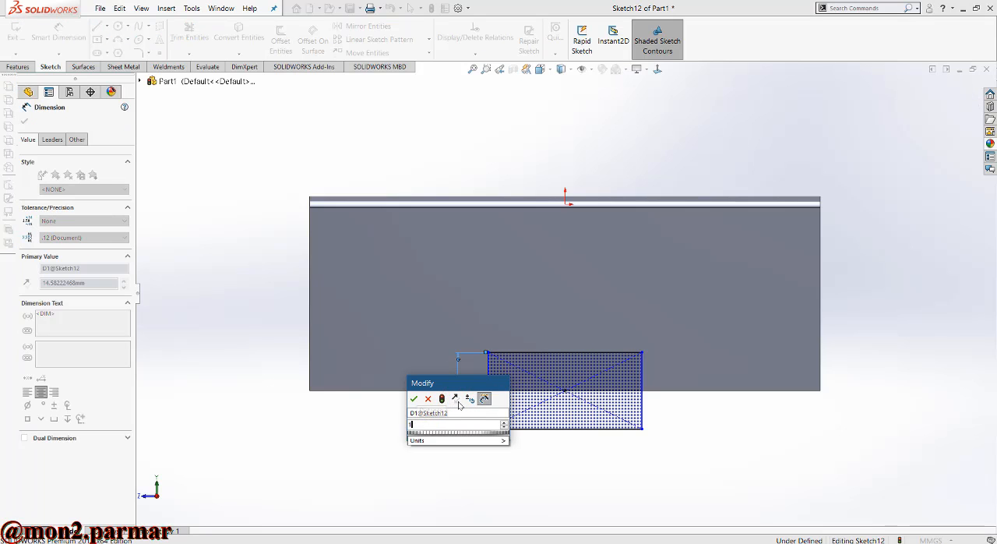
pyautogui.write('0')
pyautogui.press('Return')
pyautogui.scroll(-4, 556, 400)
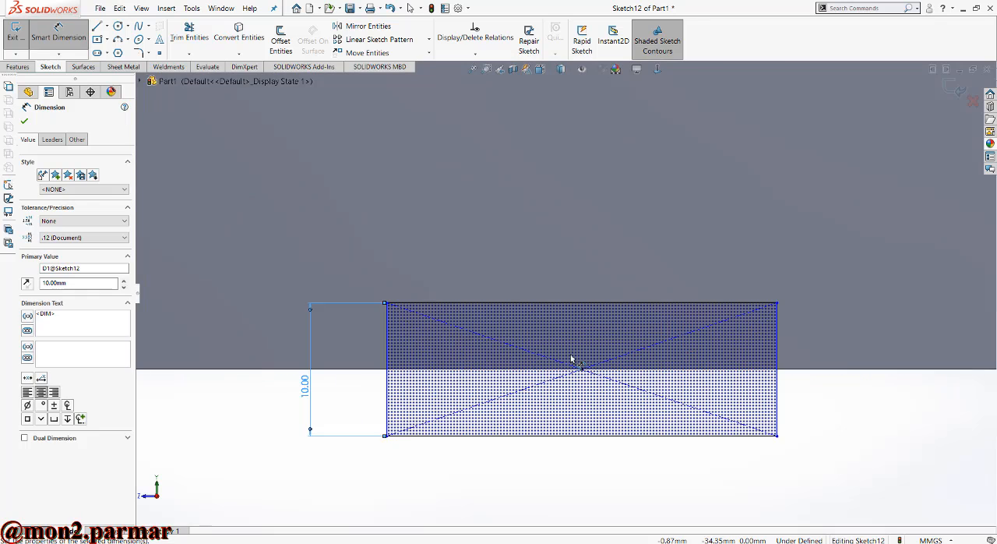
pyautogui.press('Escape')
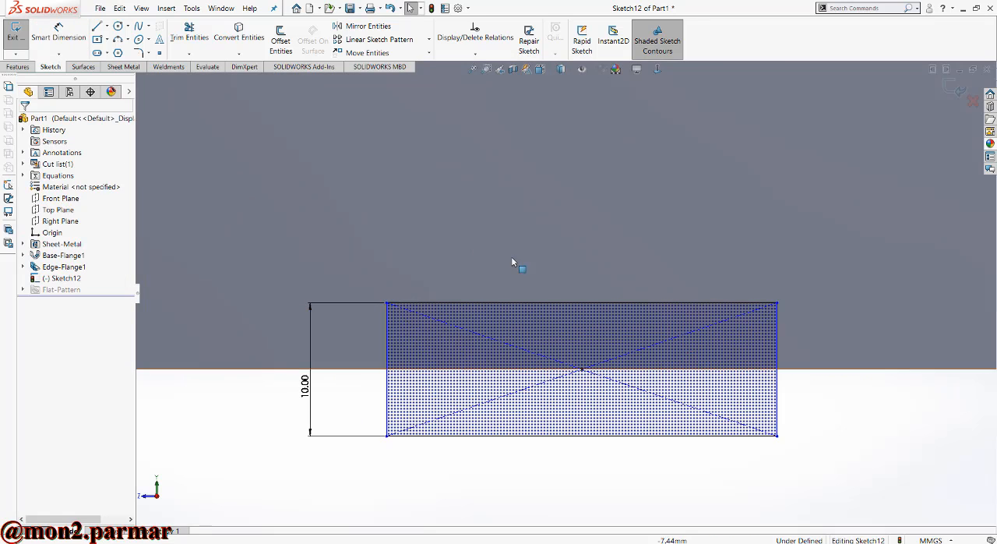
# - Dimension the rectangle's width and set it to 39 mm
pyautogui.click(67, 36)
pyautogui.click(570, 304)
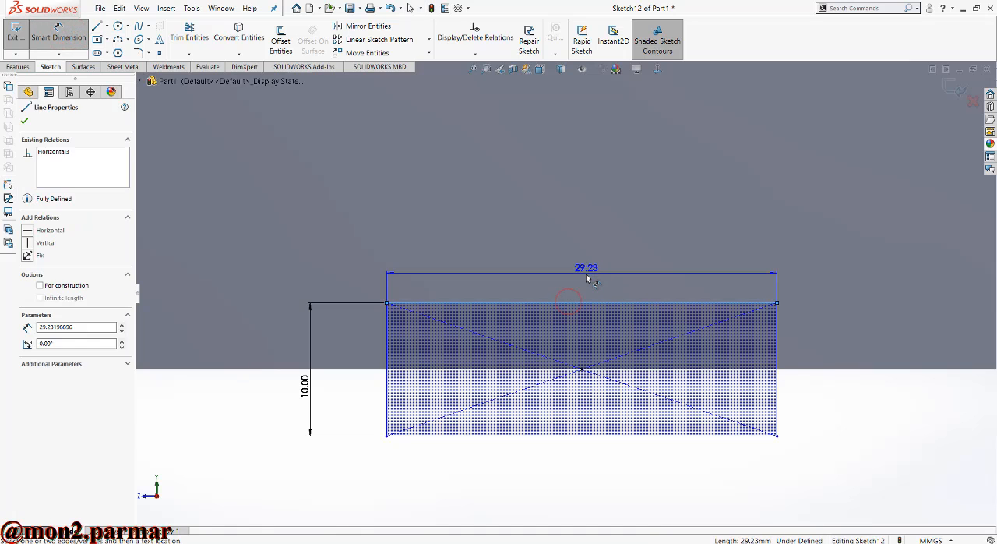
pyautogui.click(590, 277)
pyautogui.write('2')
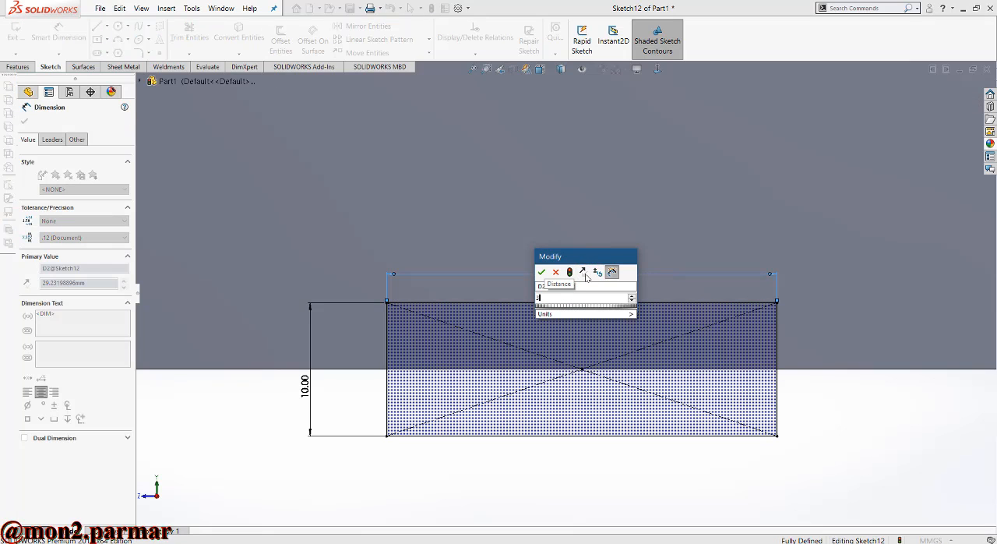
pyautogui.write('5')
pyautogui.press('Return')
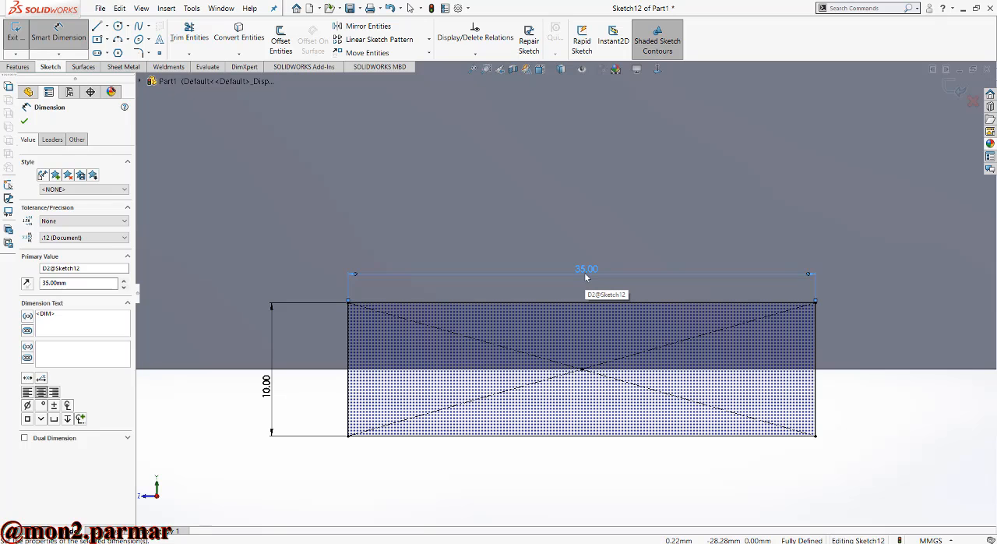
pyautogui.doubleClick(586, 272)
pyautogui.write('39')
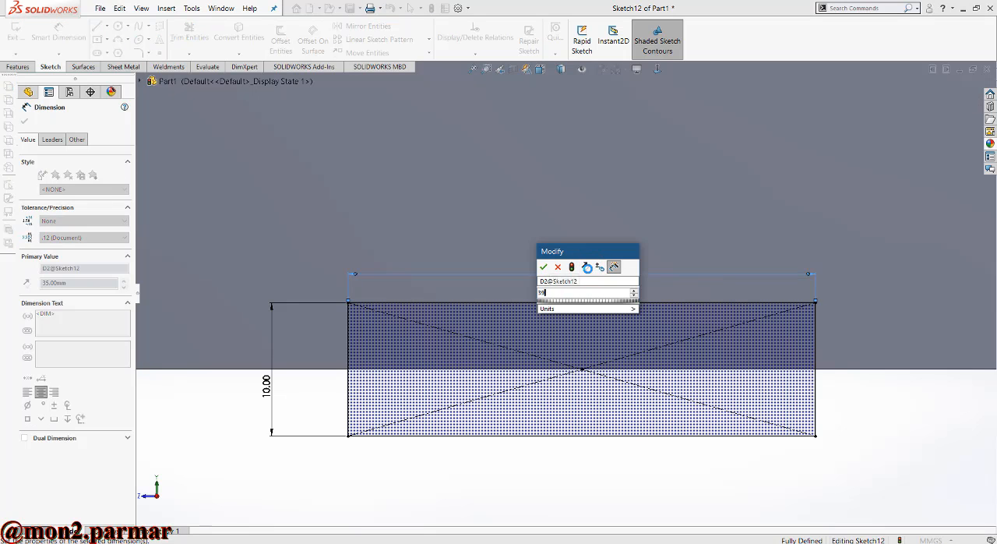
pyautogui.press('Return')
pyautogui.press('Escape')
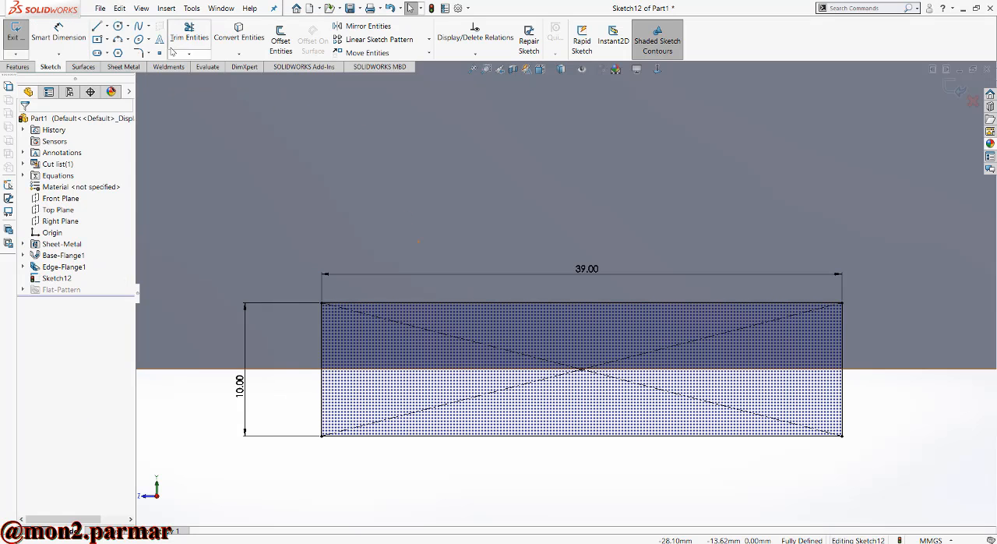
# - Sketch a narrow rectangular notch about 2 mm wide from three lines, standing on the rectangle's upper-left corner
pyautogui.click(97, 27)
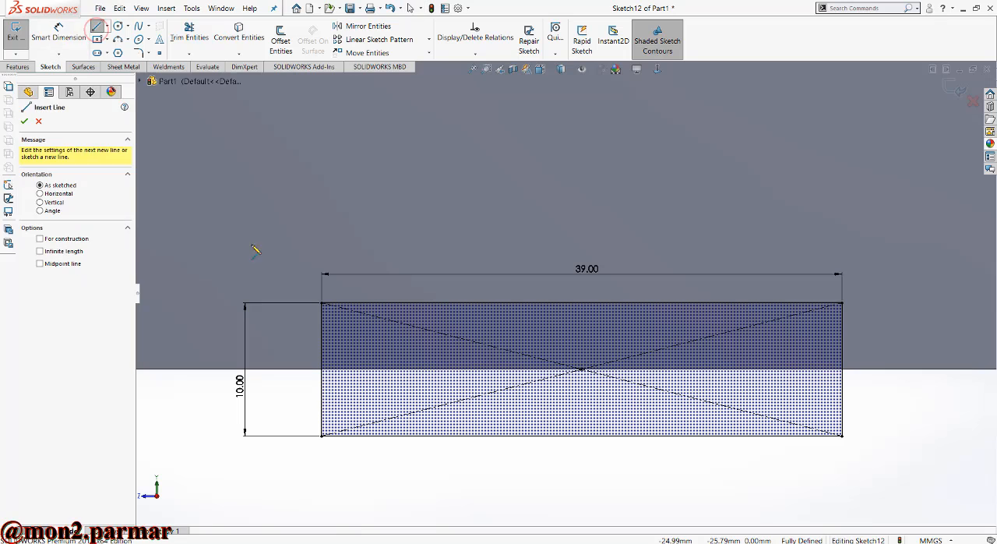
pyautogui.click(322, 302)
pyautogui.click(322, 243)
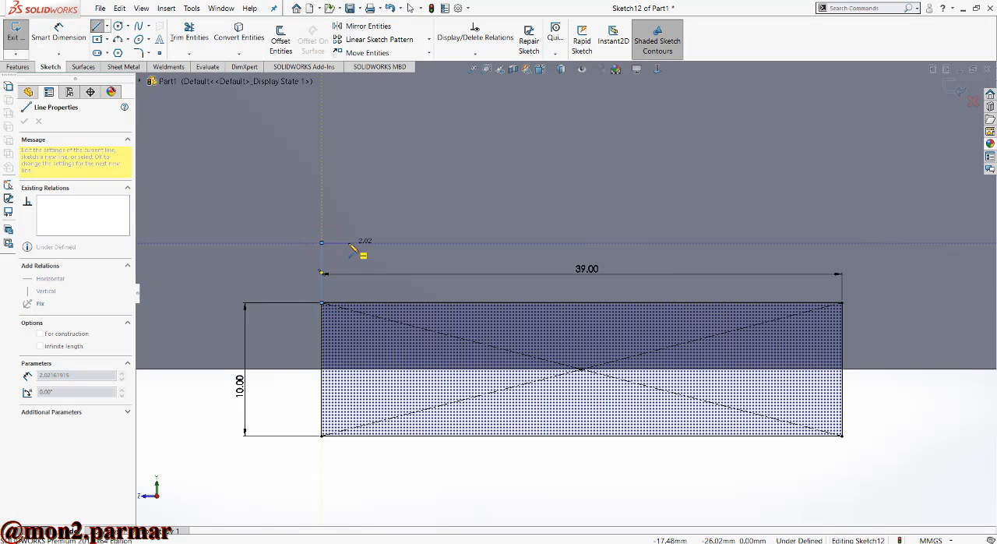
pyautogui.click(349, 242)
pyautogui.click(348, 302)
pyautogui.press('Escape')
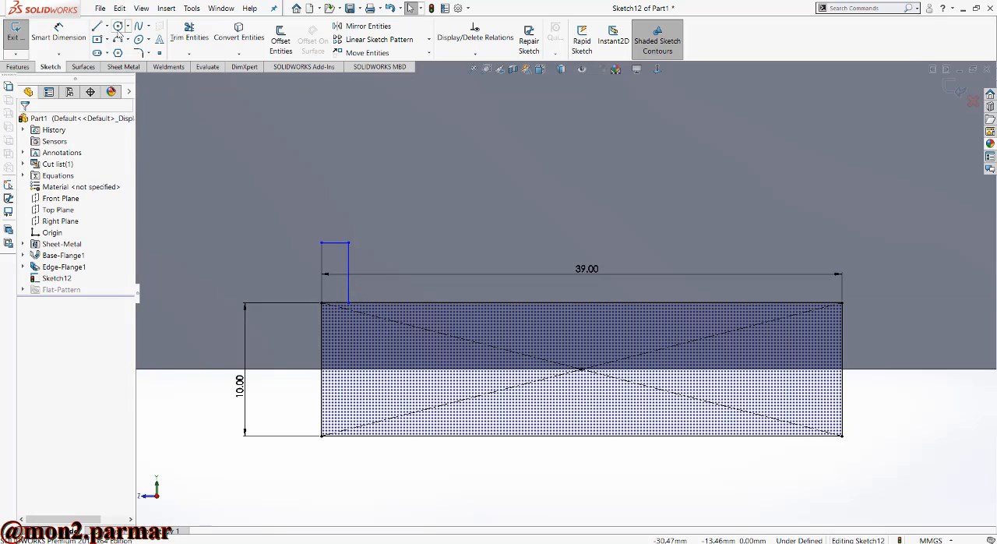
# - Sketch a similar notch about 2.4 mm wide on the rectangle's upper-right corner and make both notches' top lines equal
pyautogui.click(842, 303)
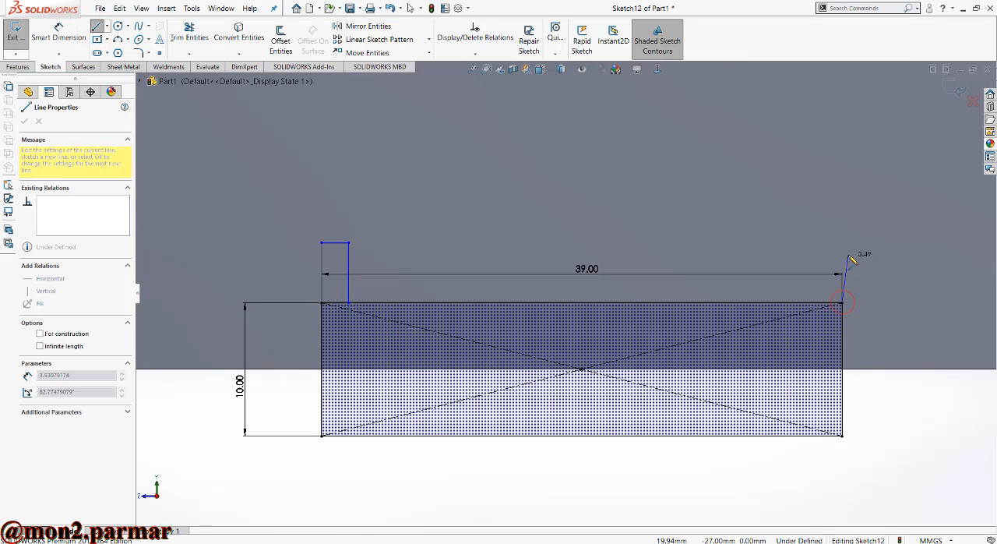
pyautogui.click(842, 246)
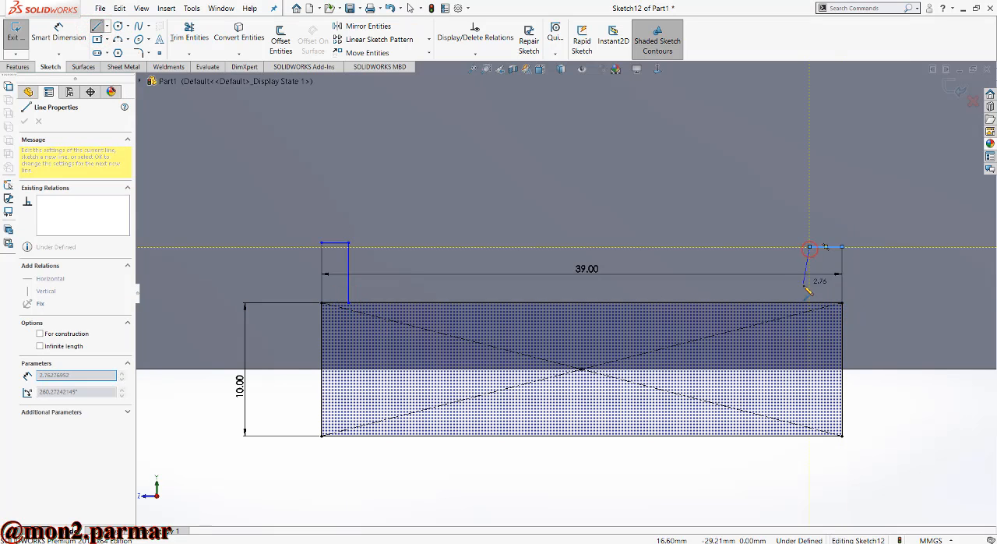
pyautogui.click(810, 247)
pyautogui.click(811, 302)
pyautogui.press('Escape')
pyautogui.click(339, 243)
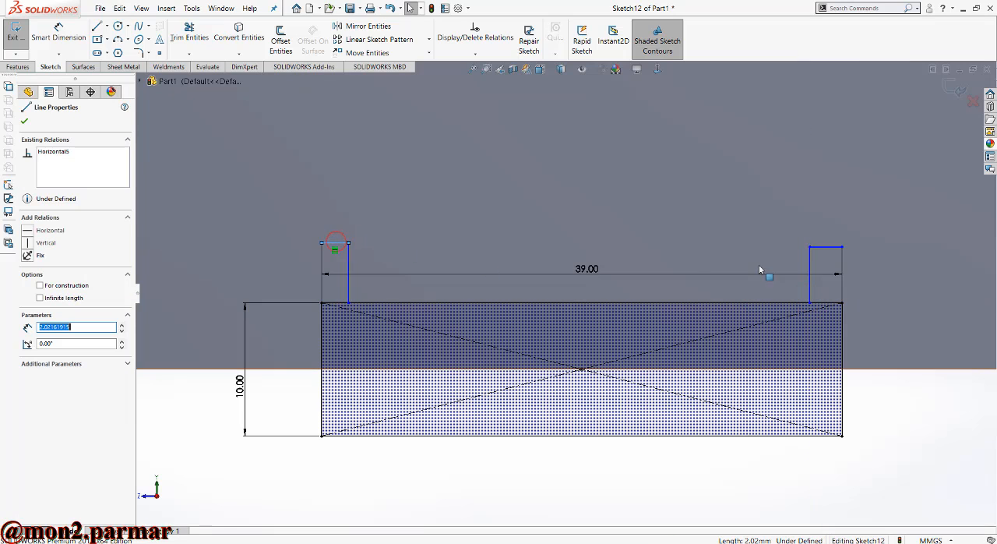
pyautogui.keyDown('ctrl'); pyautogui.click(822, 248); pyautogui.keyUp('ctrl')
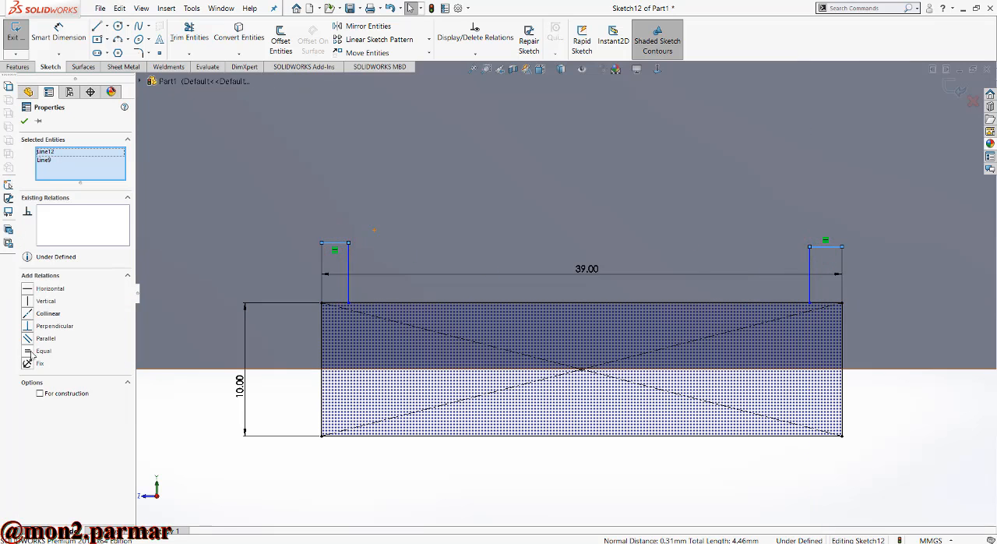
# - Dimension the left notch to 3 mm high and 2 mm wide
pyautogui.click(62, 31)
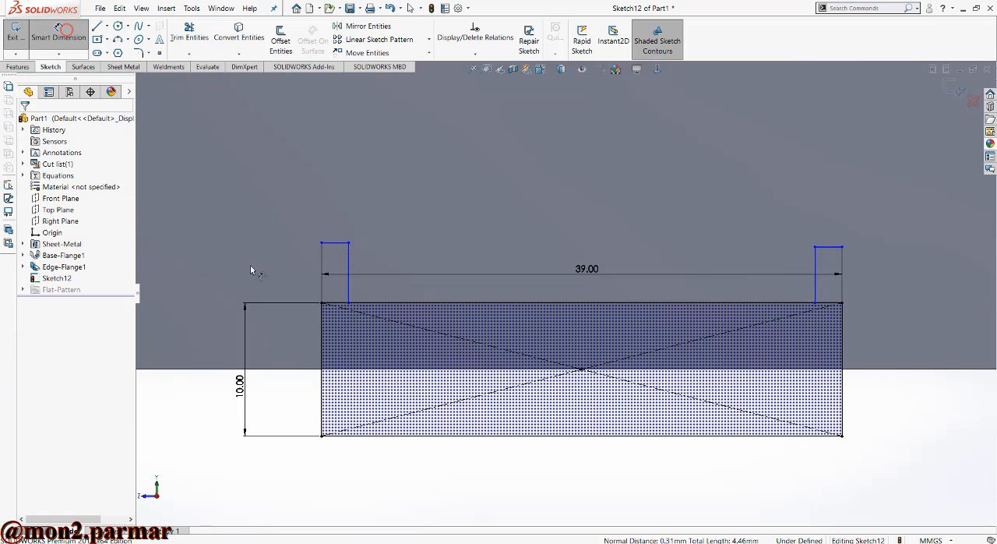
pyautogui.click(322, 283)
pyautogui.click(298, 277)
pyautogui.press('Return')
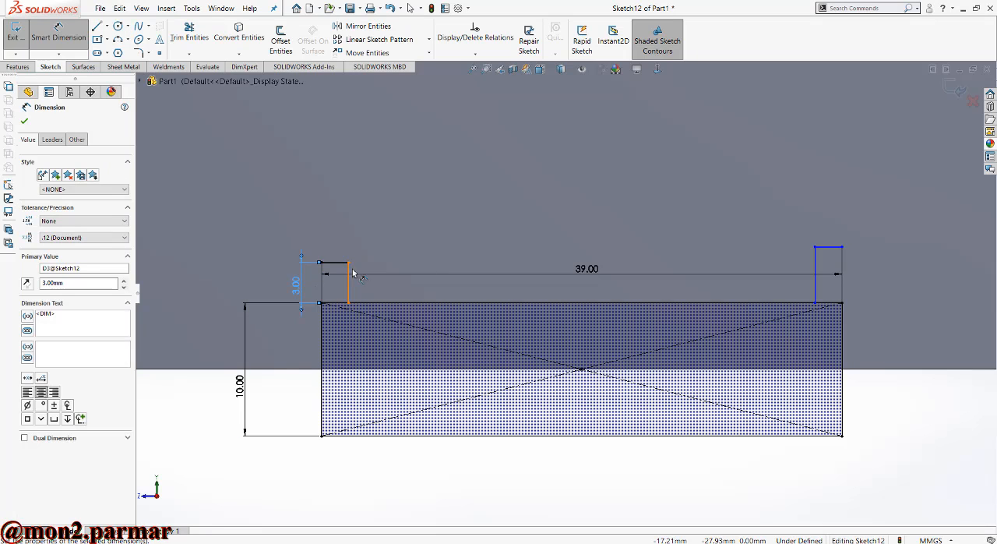
pyautogui.click(340, 267)
pyautogui.click(344, 226)
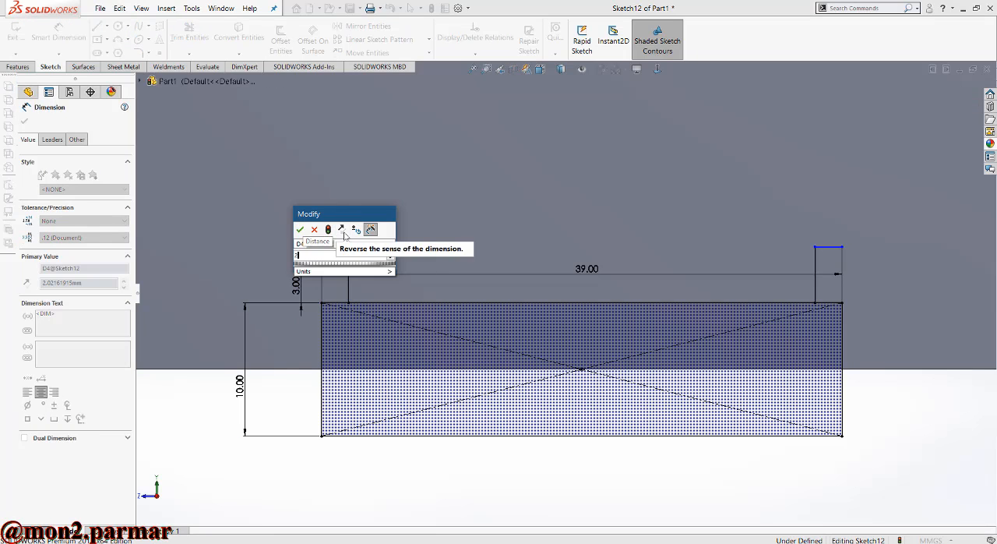
pyautogui.press('Return')
pyautogui.press('Escape')
# - Make the outer vertical lines of both notches equal in length and exit the sketch
pyautogui.click(335, 263)
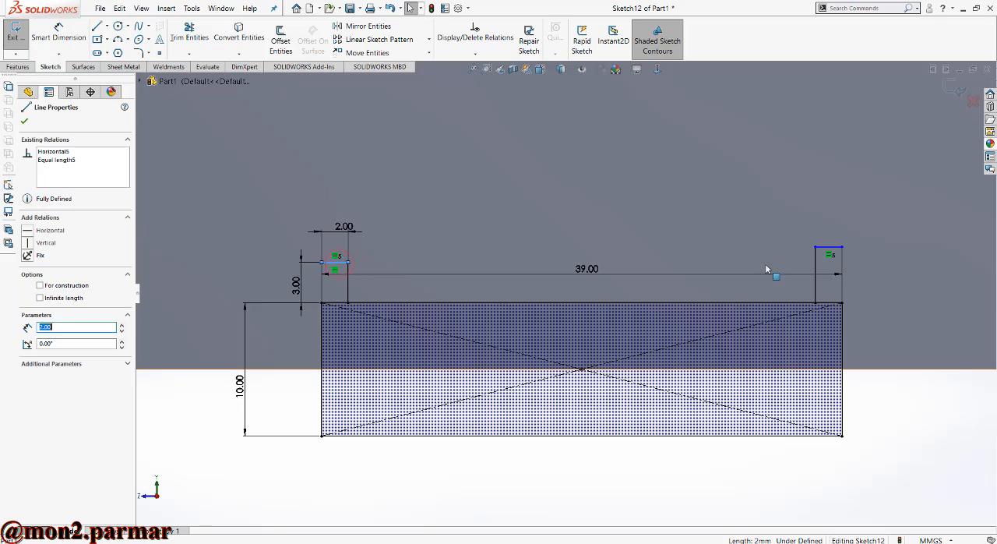
pyautogui.keyDown('ctrl'); pyautogui.click(829, 247); pyautogui.keyUp('ctrl')
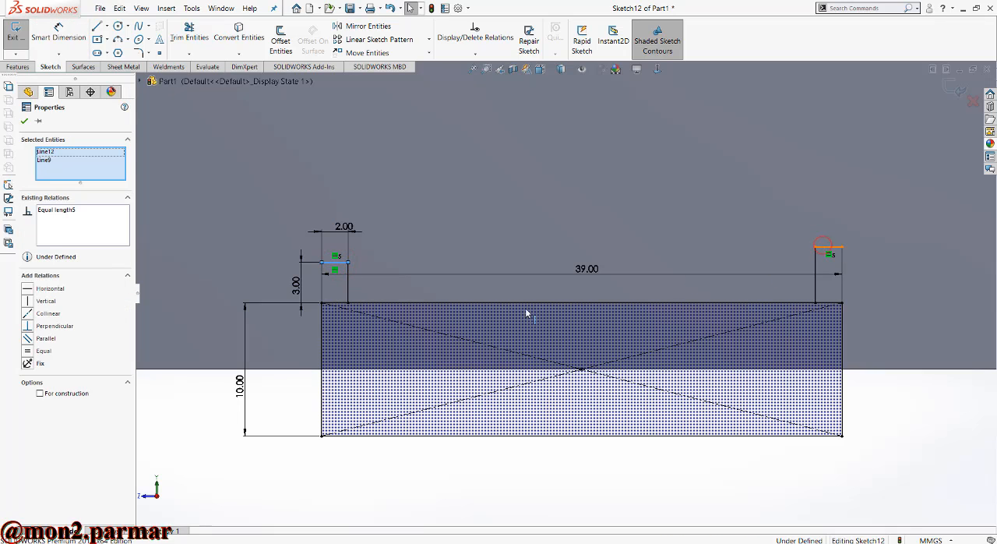
pyautogui.click(465, 245)
pyautogui.click(323, 275)
pyautogui.keyDown('ctrl'); pyautogui.click(843, 283); pyautogui.keyUp('ctrl')
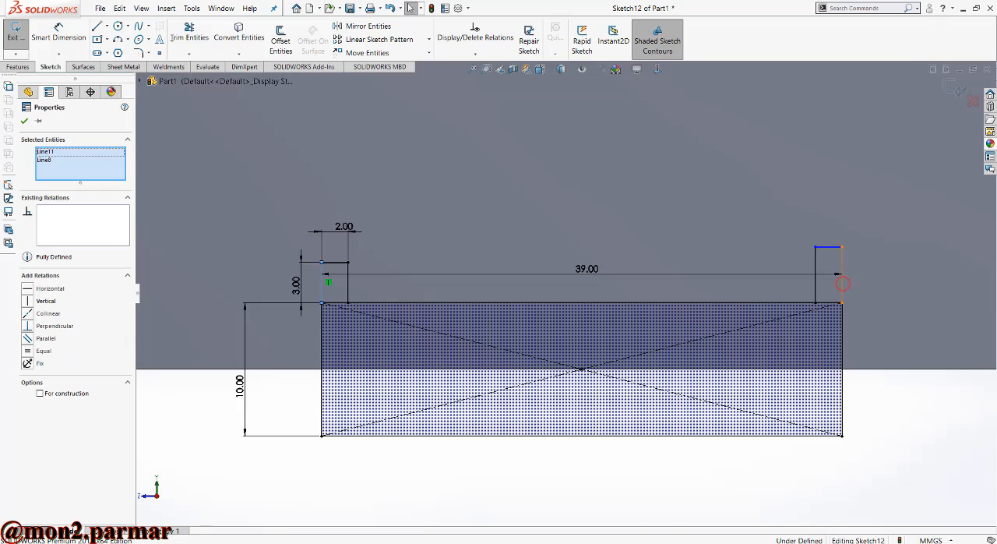
pyautogui.click(44, 351)
pyautogui.click(536, 226)
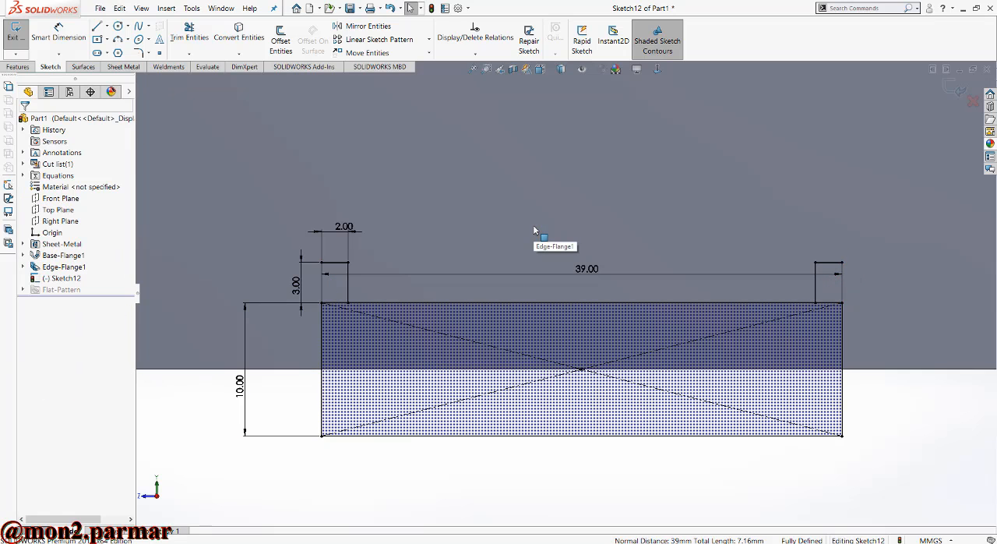
pyautogui.scroll(3, 535, 227)
pyautogui.click(958, 92)
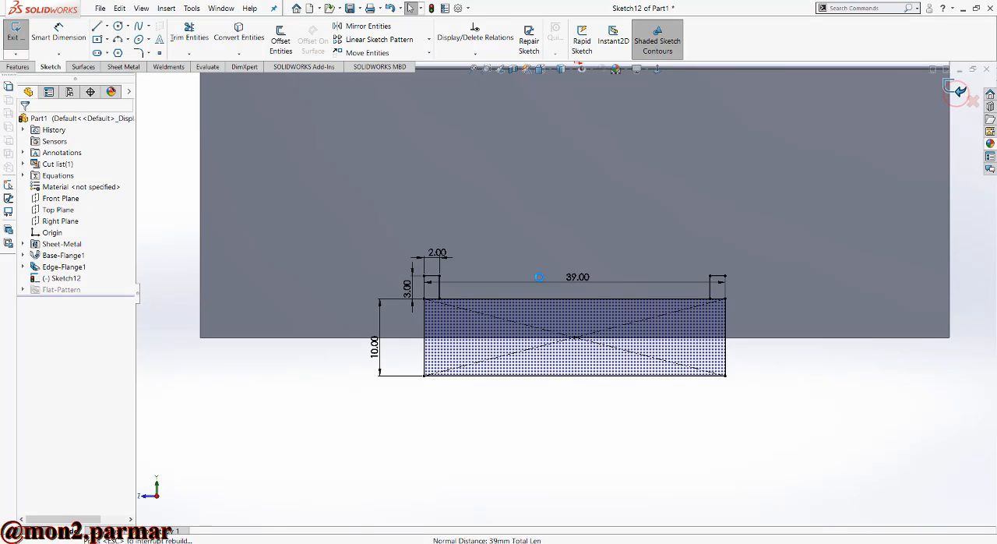
# - Extrude-cut the part of the rectangle on the flange and both notch regions Through All, so both side flanges are cut
pyautogui.click(18, 66)
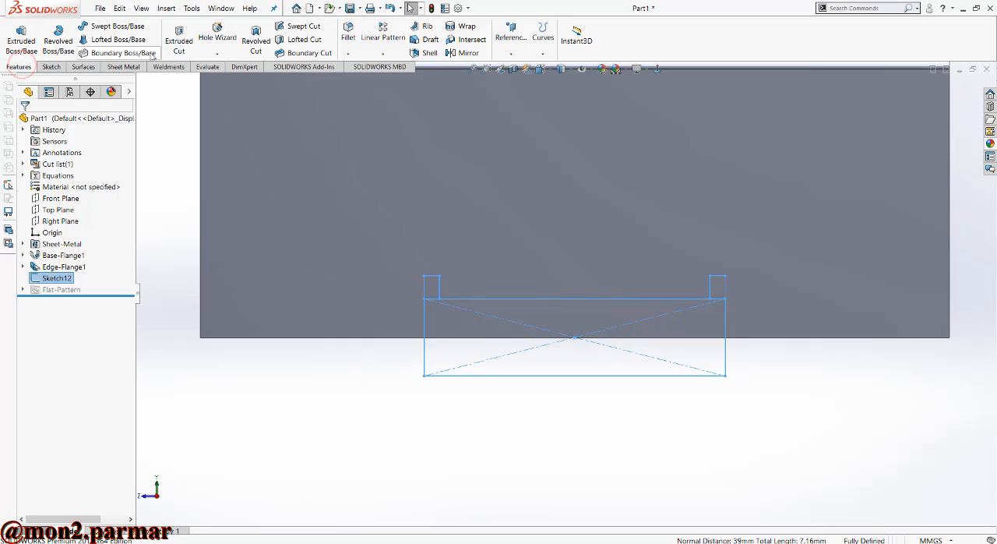
pyautogui.click(178, 39)
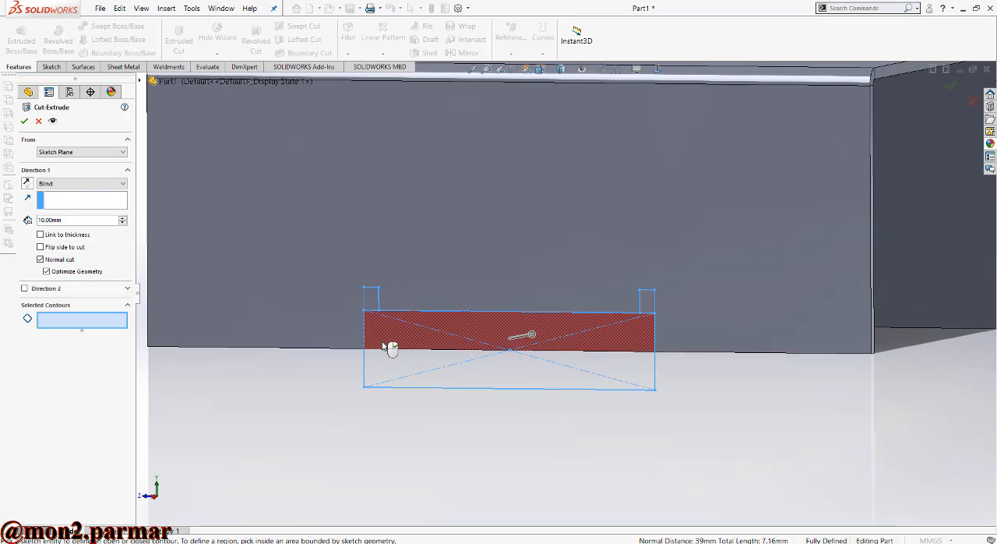
pyautogui.click(390, 348)
pyautogui.click(373, 301)
pyautogui.click(647, 299)
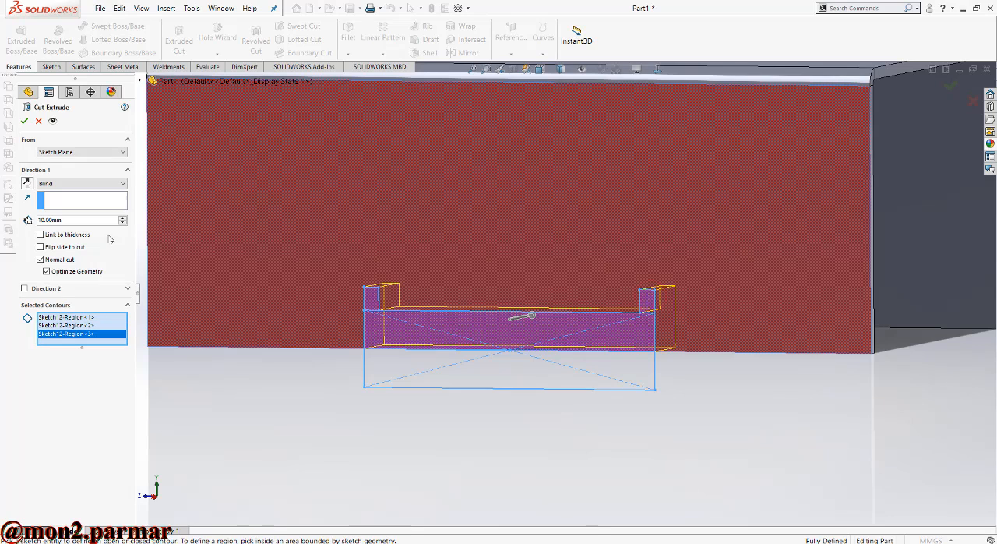
pyautogui.click(75, 185)
pyautogui.click(56, 204)
pyautogui.press('f')
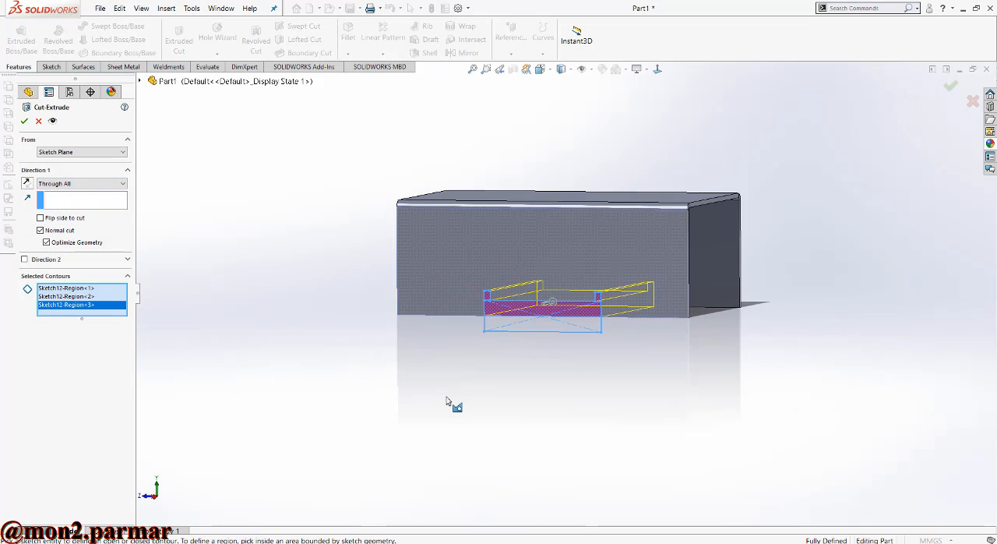
pyautogui.press('Return')
# - Add 14 mm edge flanges at 90 degrees, pointing inward, on the four outer rim edges beside the cutouts
pyautogui.scroll(-2, 540, 335)
pyautogui.moveTo(486, 349); pyautogui.dragTo(497, 164, button='middle')
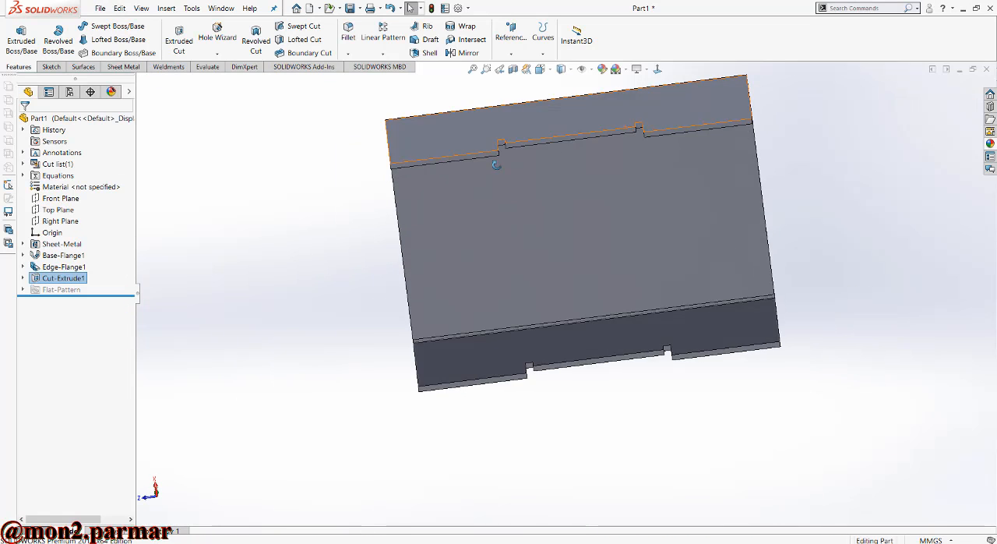
pyautogui.scroll(-2, 555, 148)
pyautogui.moveTo(588, 202); pyautogui.dragTo(586, 73, button='middle')
pyautogui.scroll(2, 468, 175)
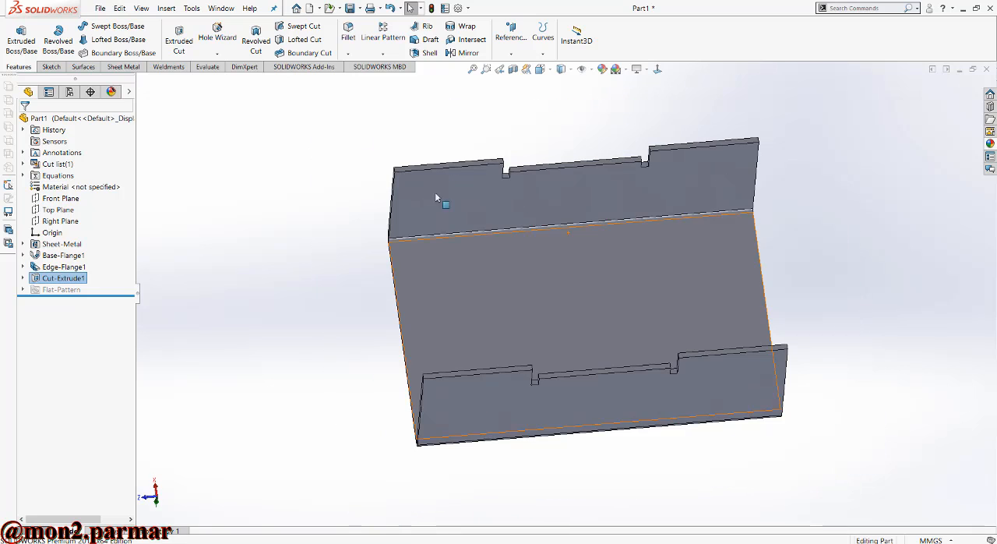
pyautogui.click(128, 66)
pyautogui.click(160, 25)
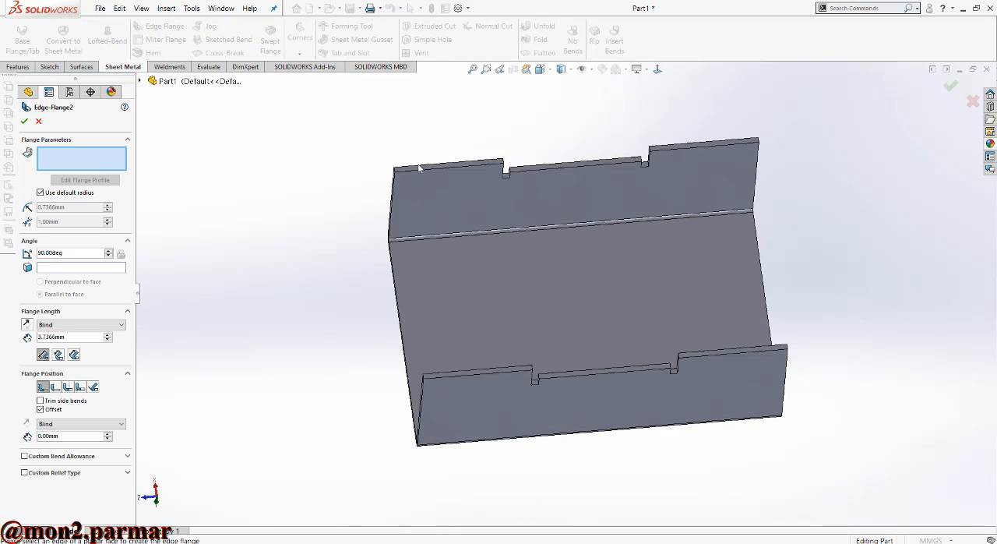
pyautogui.click(419, 163)
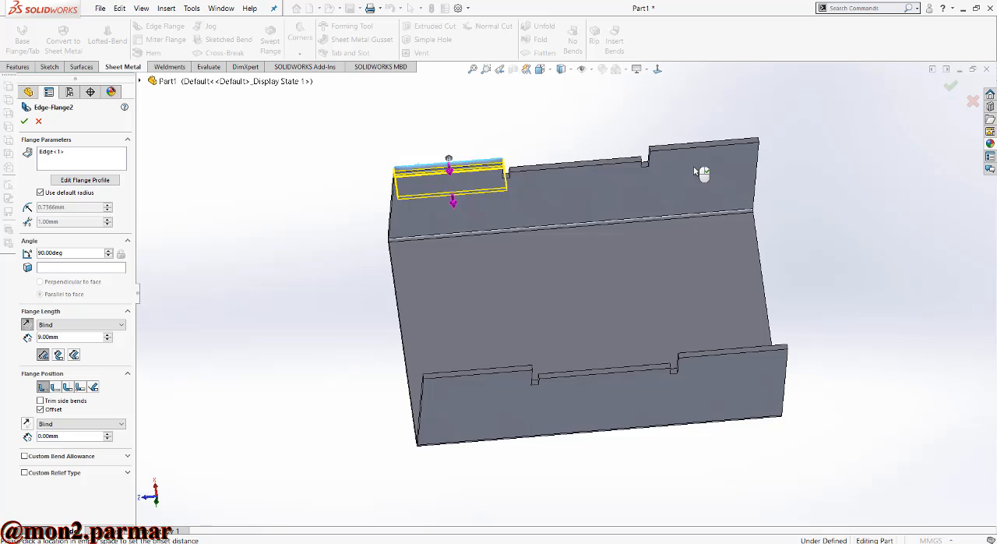
pyautogui.moveTo(728, 176); pyautogui.dragTo(752, 223, button='middle')
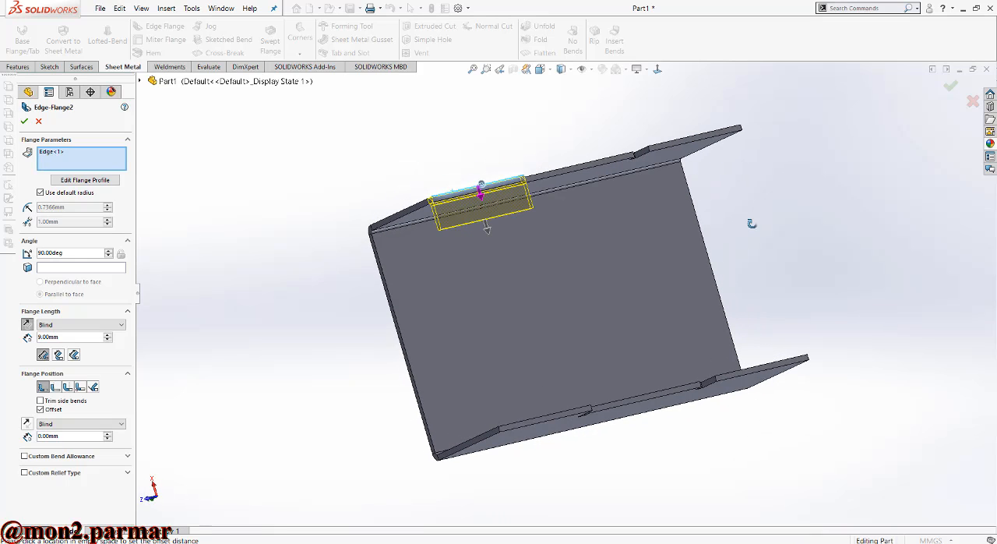
pyautogui.click(693, 140)
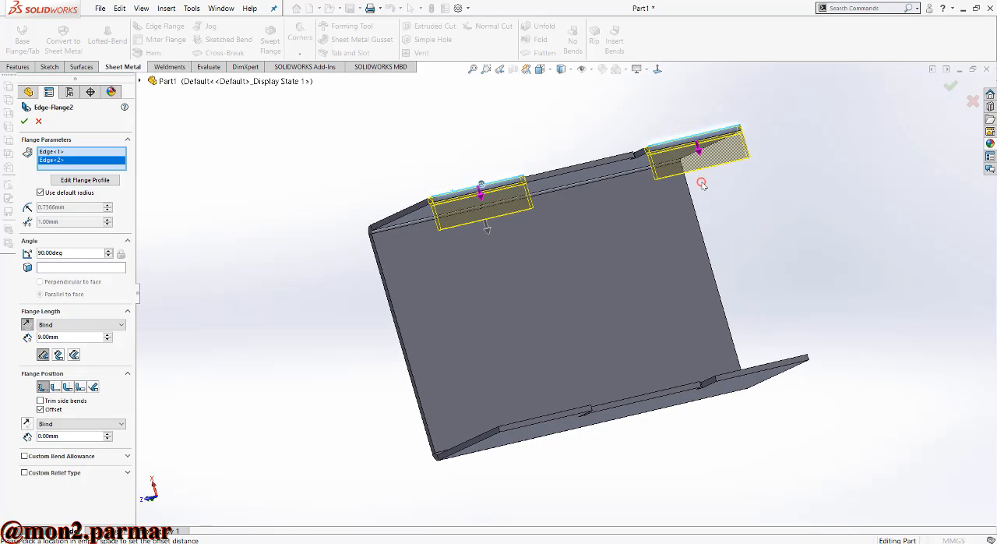
pyautogui.click(763, 375)
pyautogui.click(546, 418)
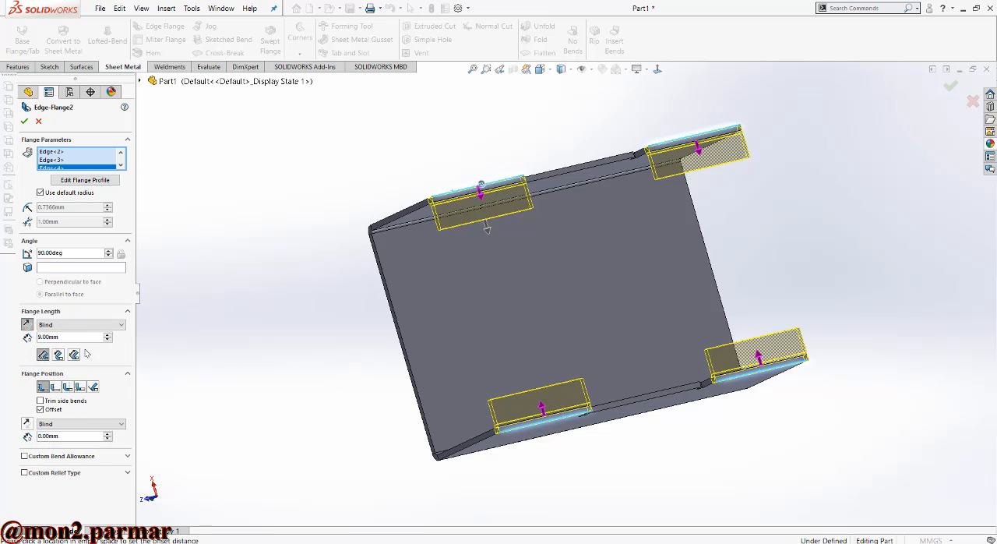
pyautogui.write('14')
pyautogui.press('Return')
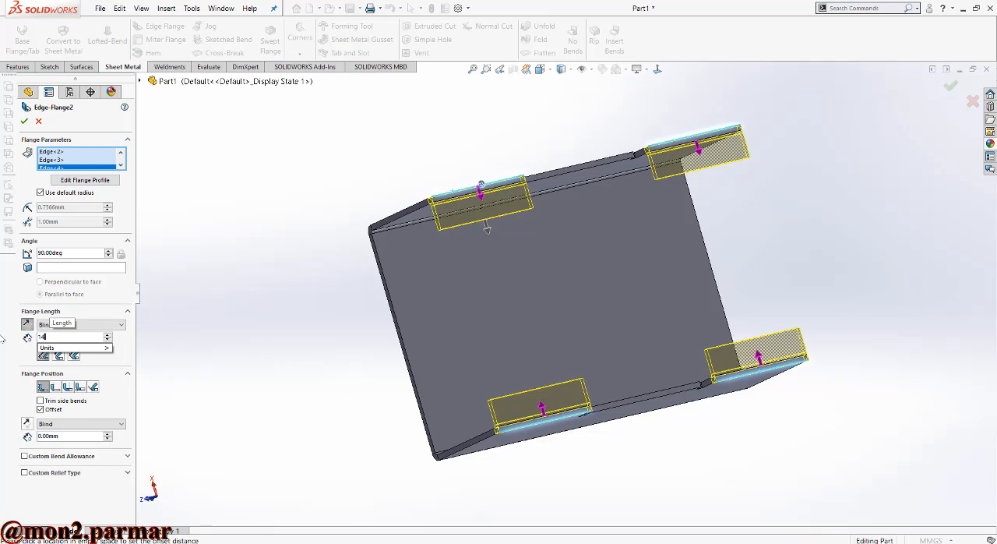
pyautogui.press('Return')
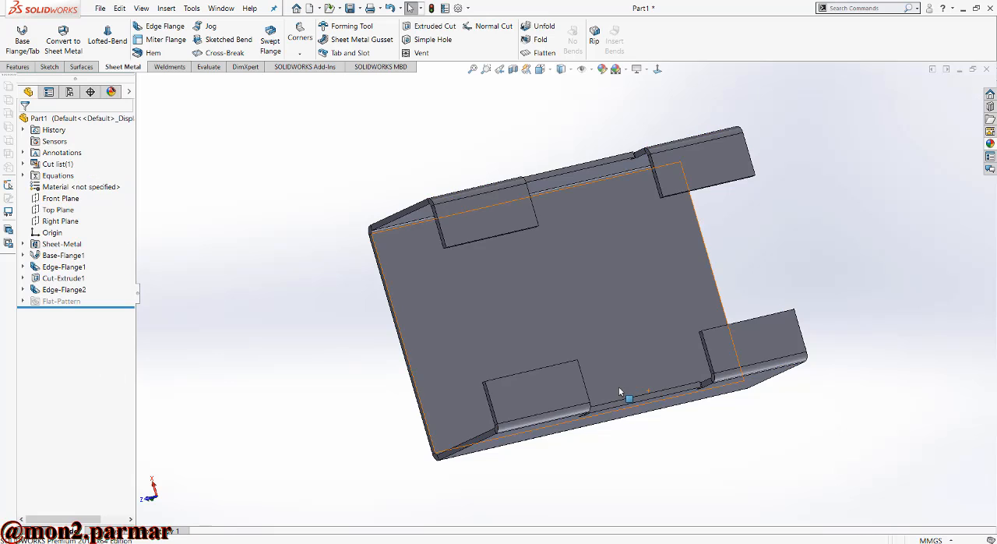
# - Add 15 mm edge flanges at 90 degrees, pointing inward, on the recessed middle edges of both side flanges
pyautogui.moveTo(621, 390); pyautogui.dragTo(581, 316, button='middle')
pyautogui.click(171, 31)
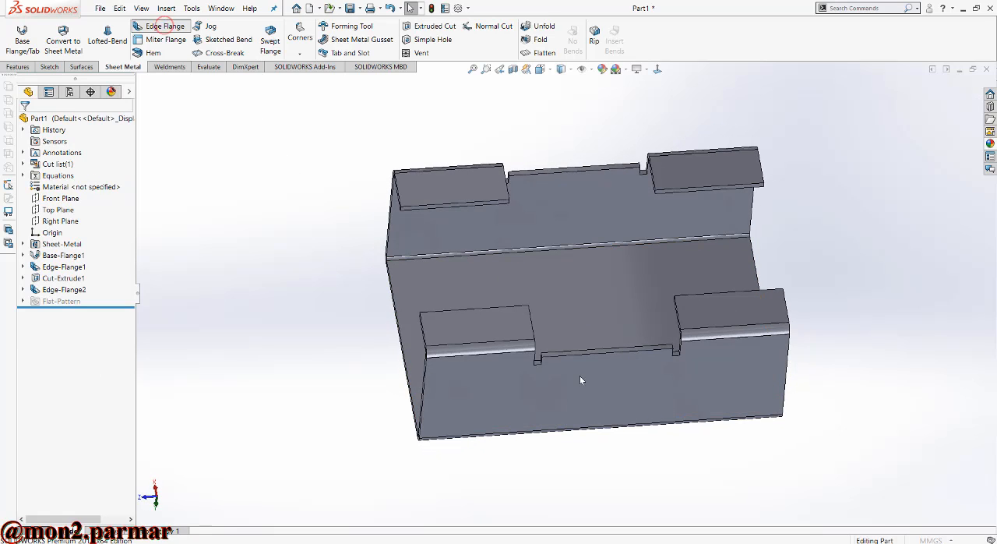
pyautogui.click(607, 352)
pyautogui.click(586, 270)
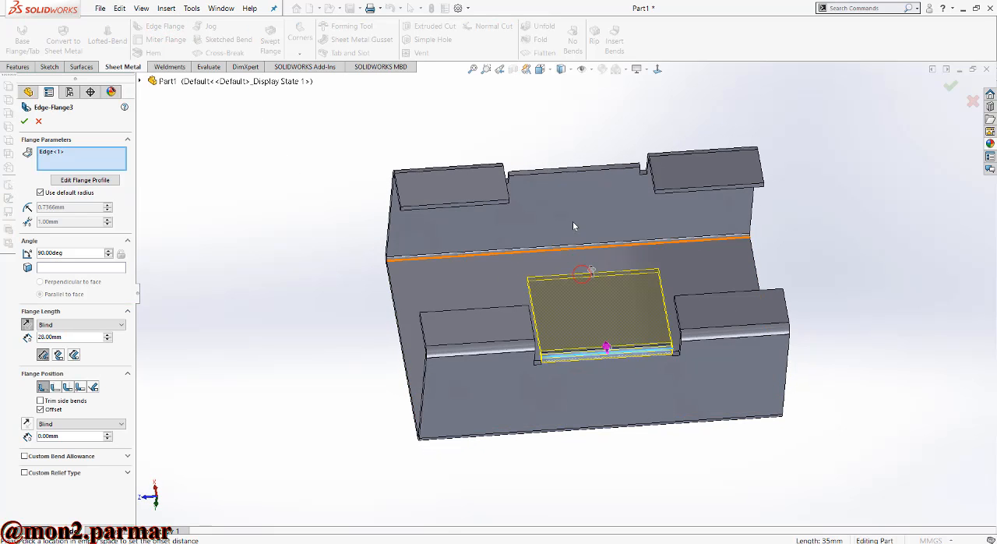
pyautogui.click(559, 168)
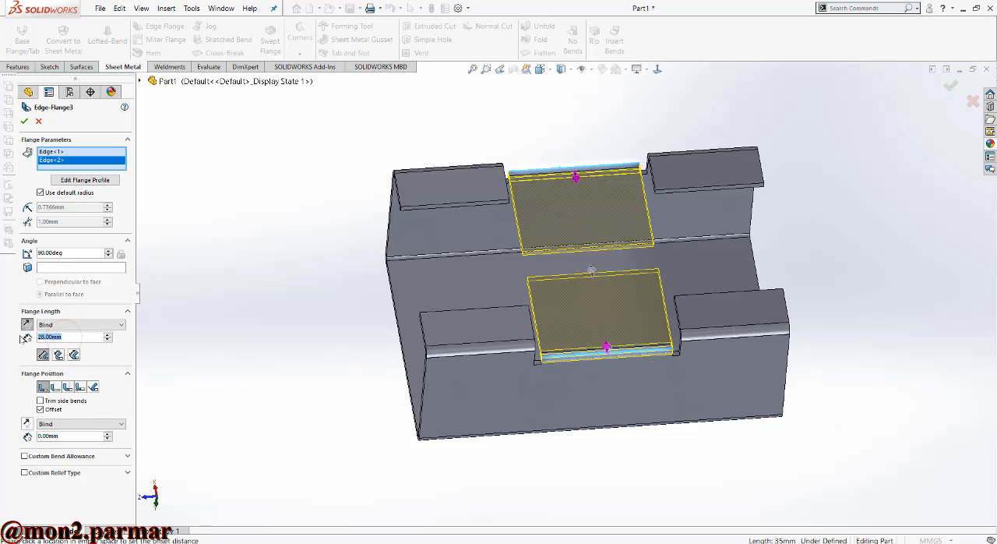
pyautogui.write('35')
pyautogui.press('BackSpace')
pyautogui.press('BackSpace')
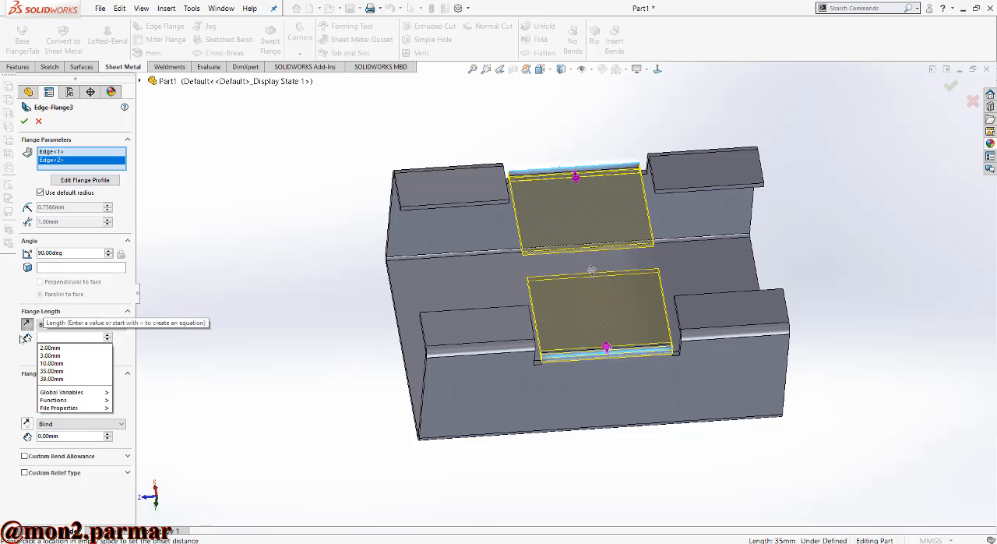
pyautogui.write('15')
pyautogui.press('Return')
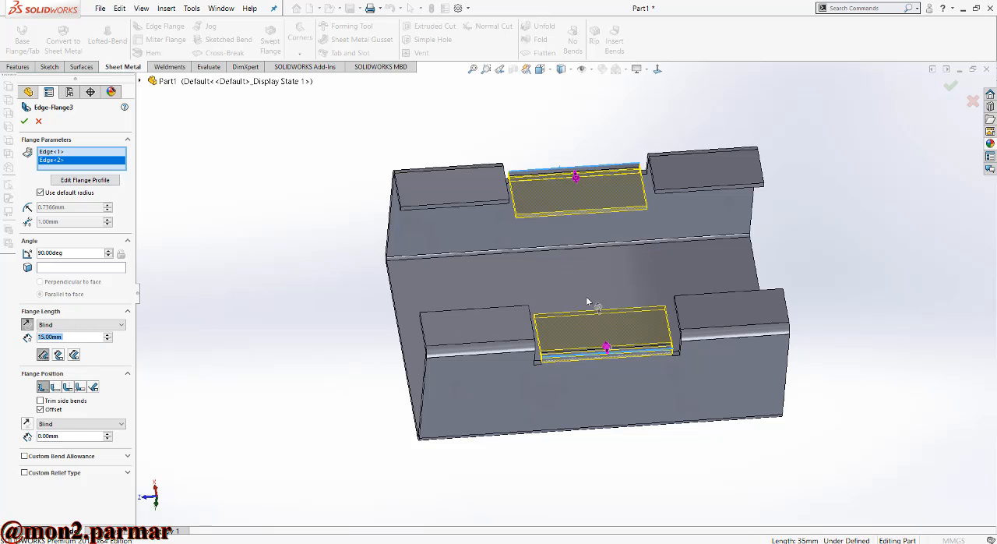
pyautogui.moveTo(587, 302); pyautogui.dragTo(660, 352, button='middle')
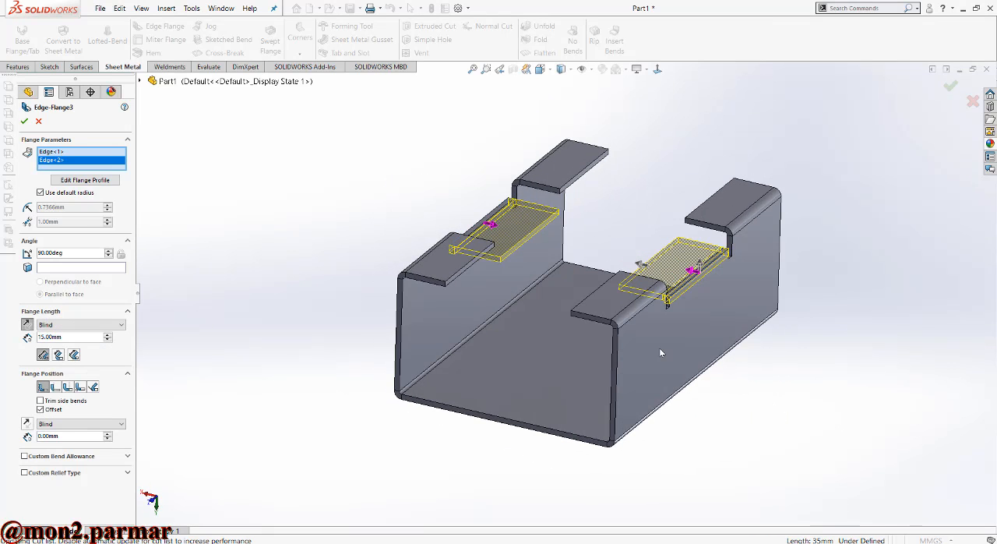
pyautogui.press('Return')
# - Measure the inner bend face between the base and the side flange
pyautogui.scroll(-3, 659, 348)
pyautogui.click(207, 66)
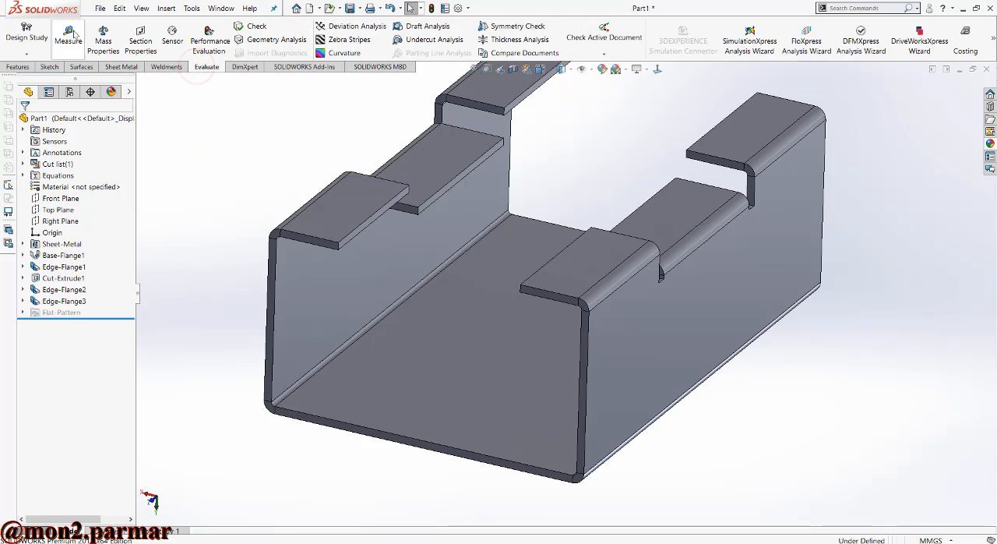
pyautogui.click(68, 37)
pyautogui.scroll(-3, 299, 385)
pyautogui.click(295, 381)
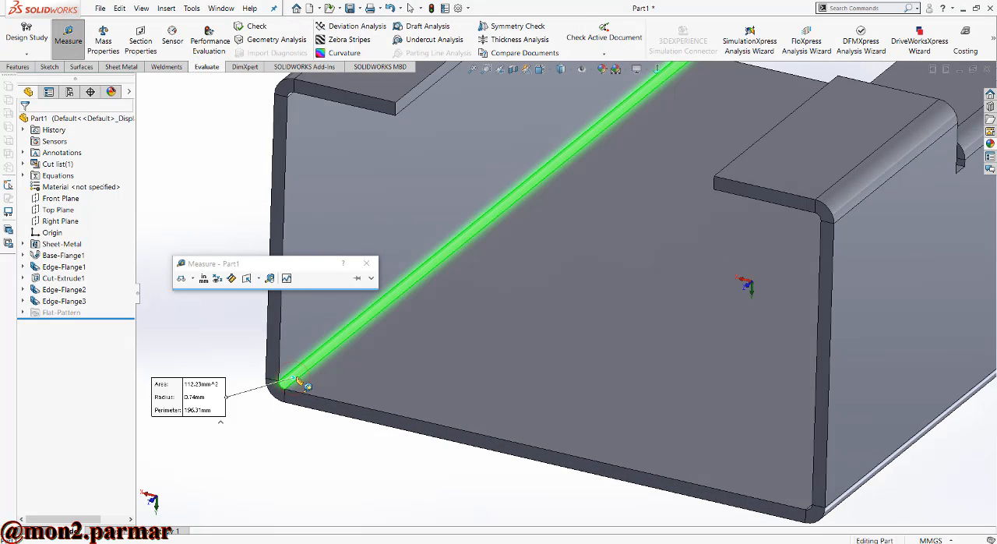
pyautogui.press('Escape')
pyautogui.press('Escape')
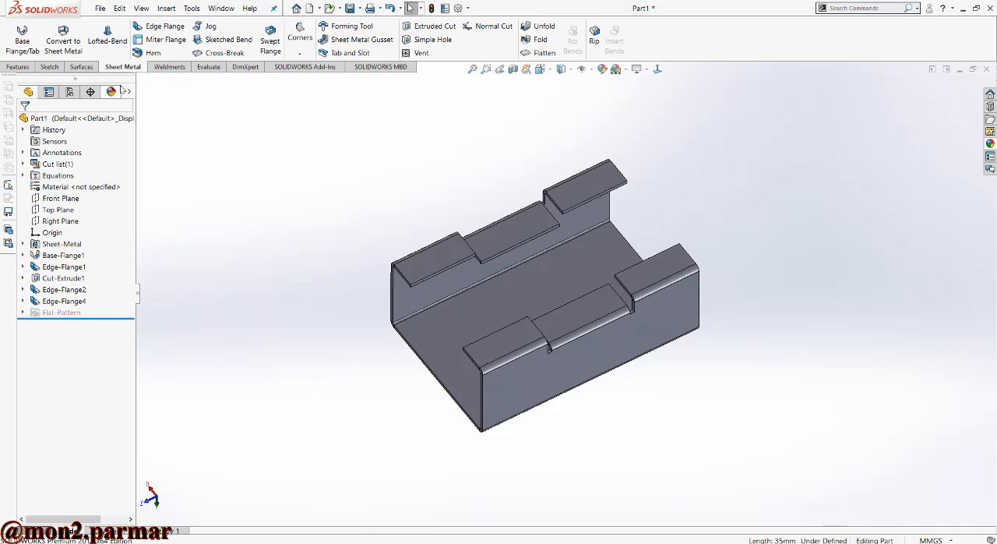
# - Start a 1 mm Fillet on both free corners of one outer rim flange and the adjacent corner of the middle flange
pyautogui.click(17, 66)
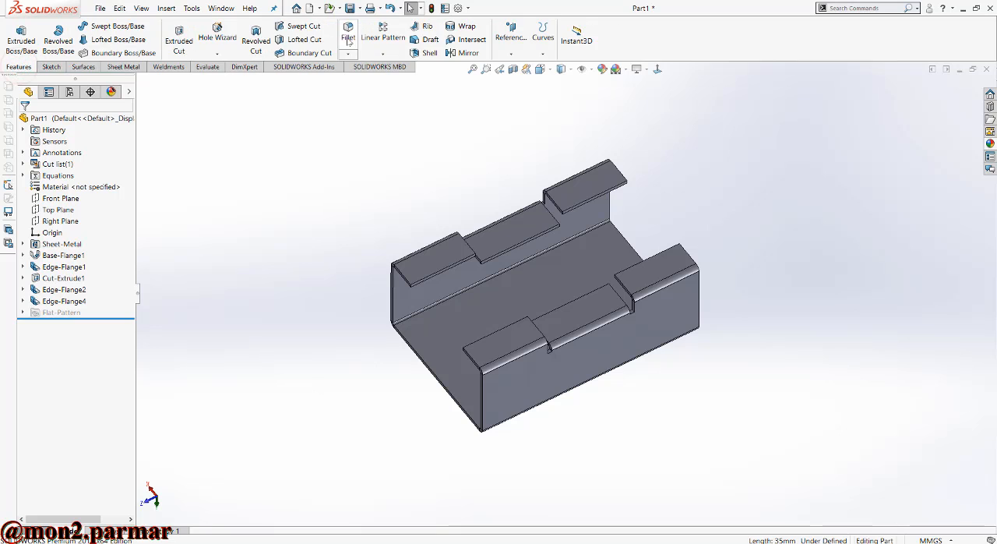
pyautogui.scroll(-3, 423, 308)
pyautogui.click(420, 306)
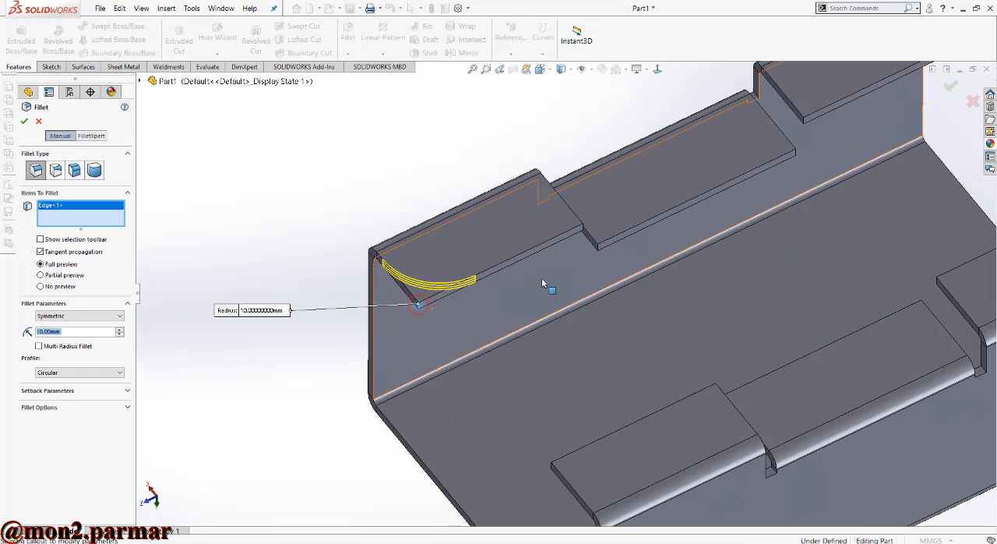
pyautogui.write('1')
pyautogui.press('Return')
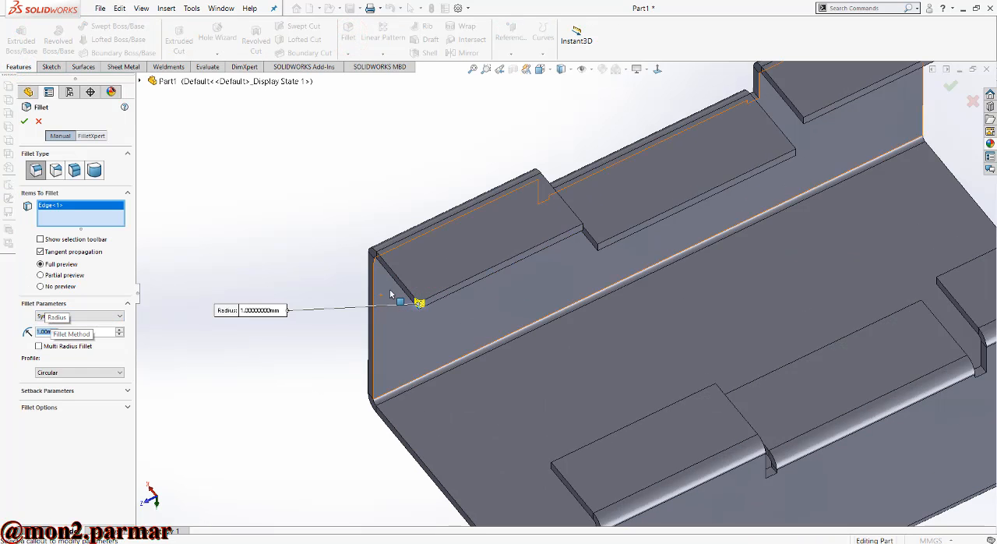
pyautogui.scroll(-3, 584, 243)
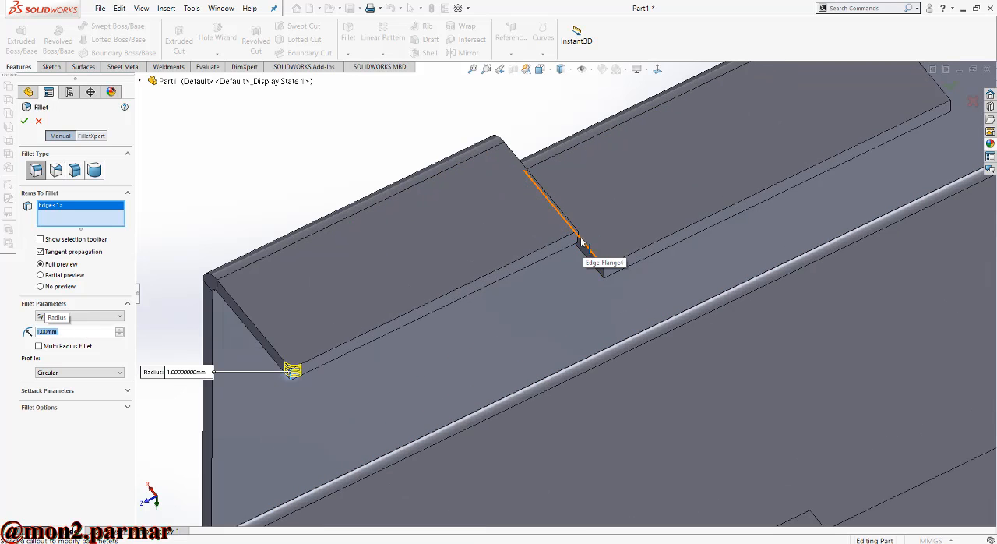
pyautogui.click(578, 237)
pyautogui.click(603, 271)
pyautogui.scroll(2, 591, 306)
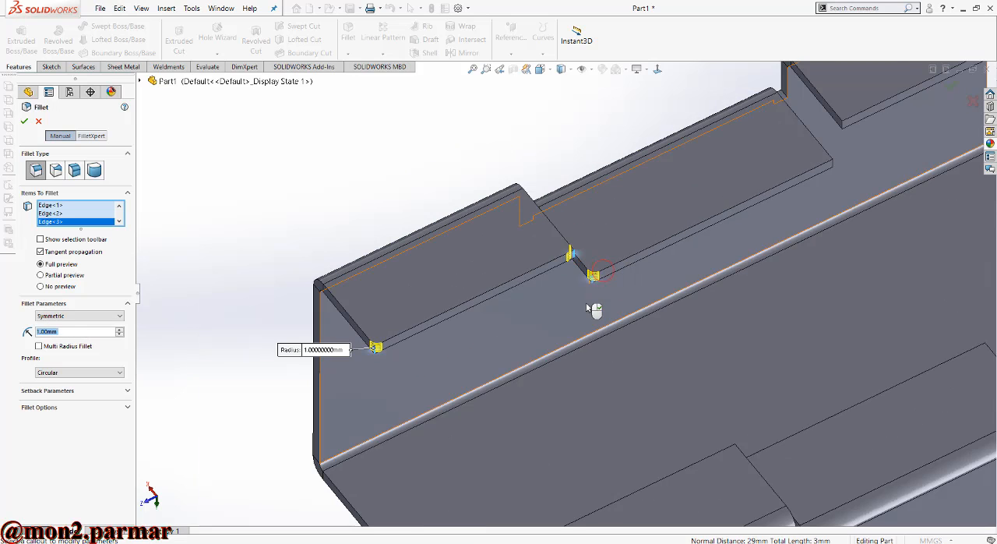
# - Add the middle flange's remaining corner and both free corners of the far outer flange on the same side to the fillet
pyautogui.scroll(-1, 822, 184)
pyautogui.scroll(-2, 824, 187)
pyautogui.click(814, 165)
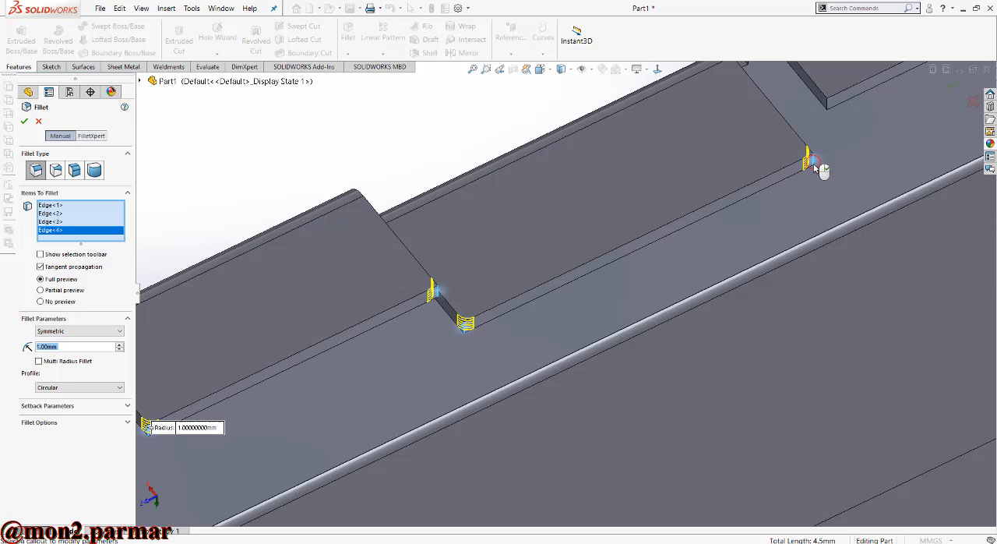
pyautogui.click(832, 106)
pyautogui.scroll(2, 753, 238)
pyautogui.scroll(-2, 821, 156)
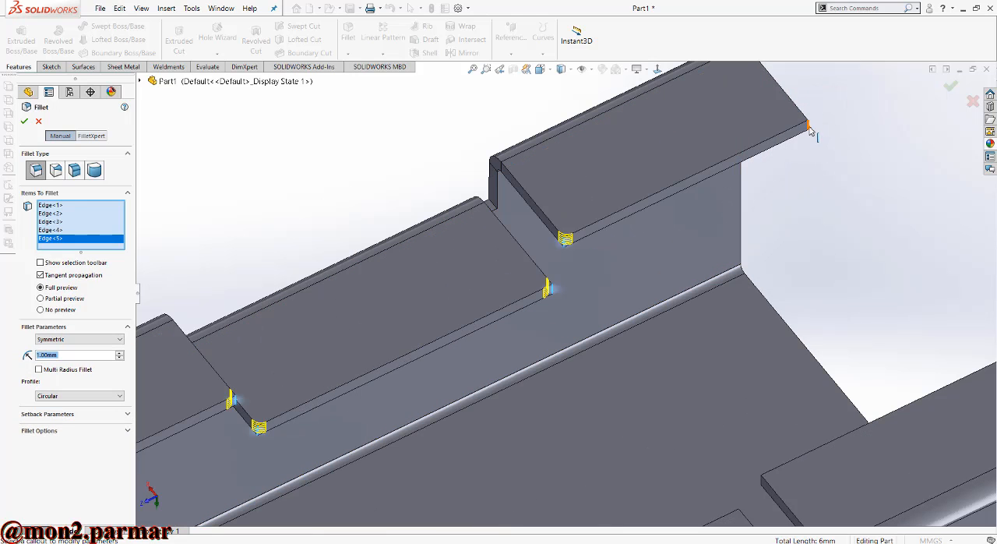
pyautogui.click(809, 129)
pyautogui.scroll(6, 810, 196)
pyautogui.scroll(-4, 586, 421)
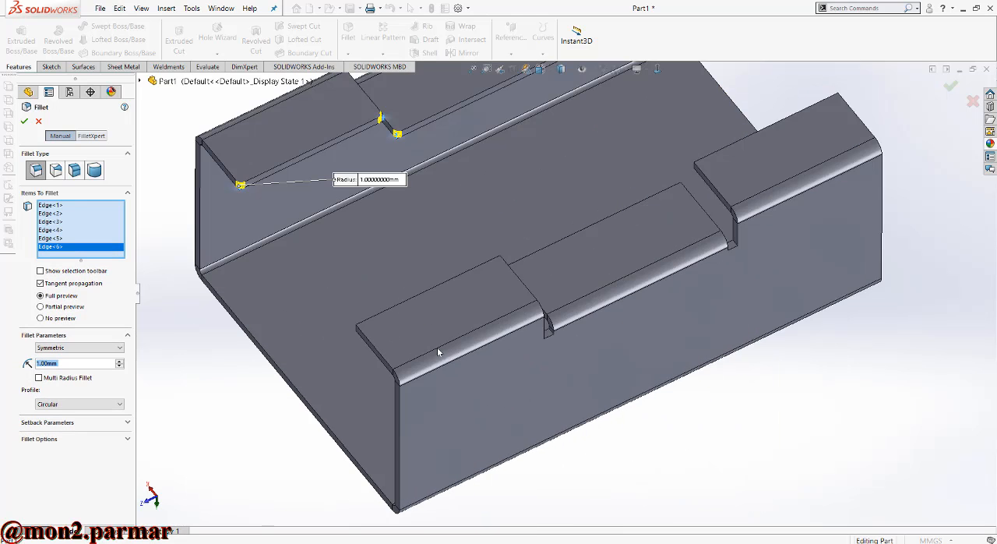
pyautogui.moveTo(437, 352); pyautogui.dragTo(403, 329, button='middle')
pyautogui.click(374, 335)
pyautogui.scroll(-2, 375, 337)
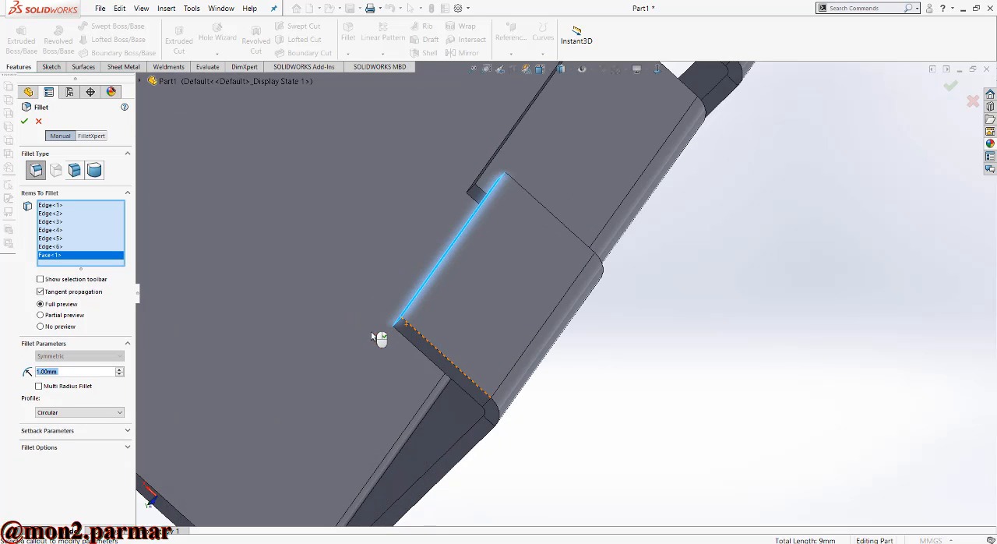
pyautogui.rightClick(54, 260)
pyautogui.click(78, 276)
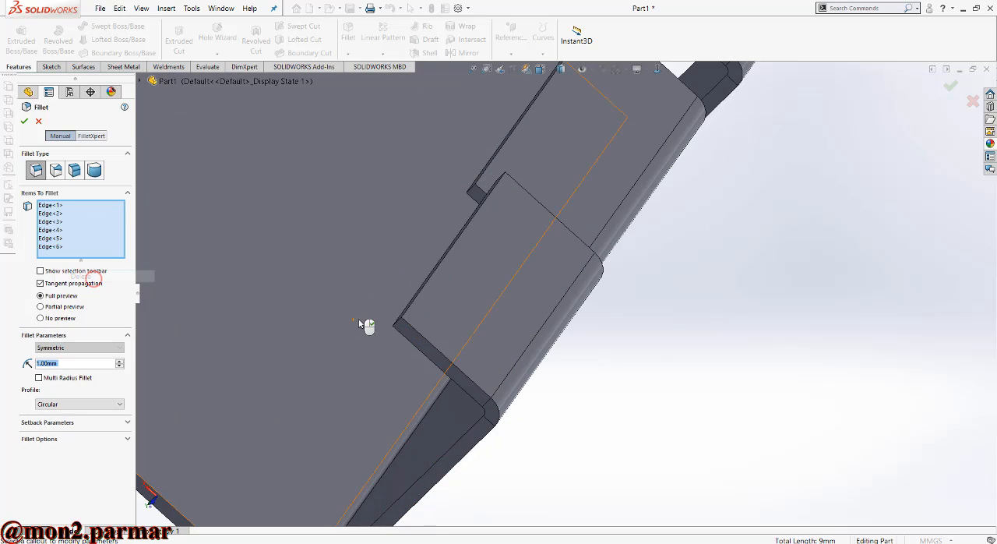
# - Add the free corners of the first outer flange and the middle flange on the opposite side to the fillet
pyautogui.moveTo(367, 328); pyautogui.dragTo(456, 348, button='middle')
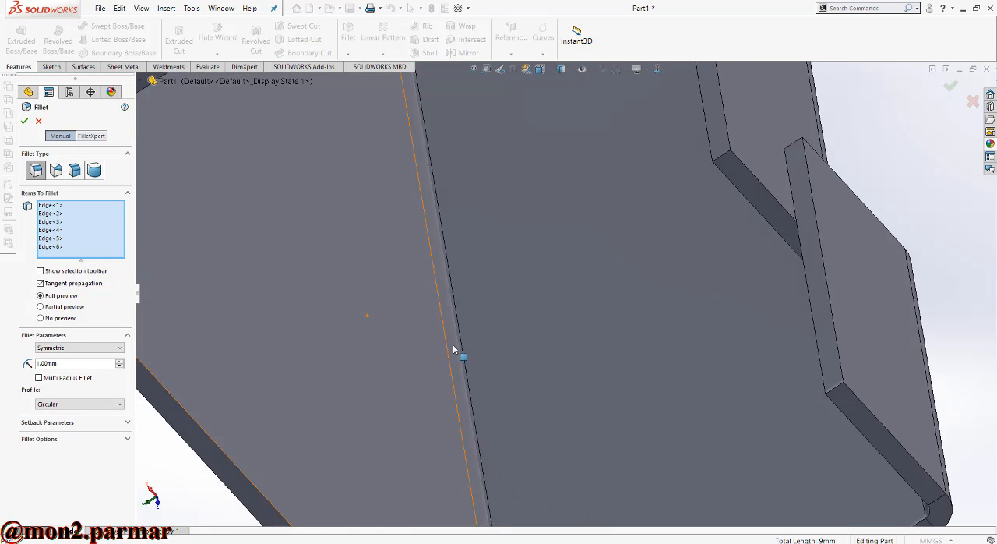
pyautogui.click(840, 392)
pyautogui.scroll(3, 792, 411)
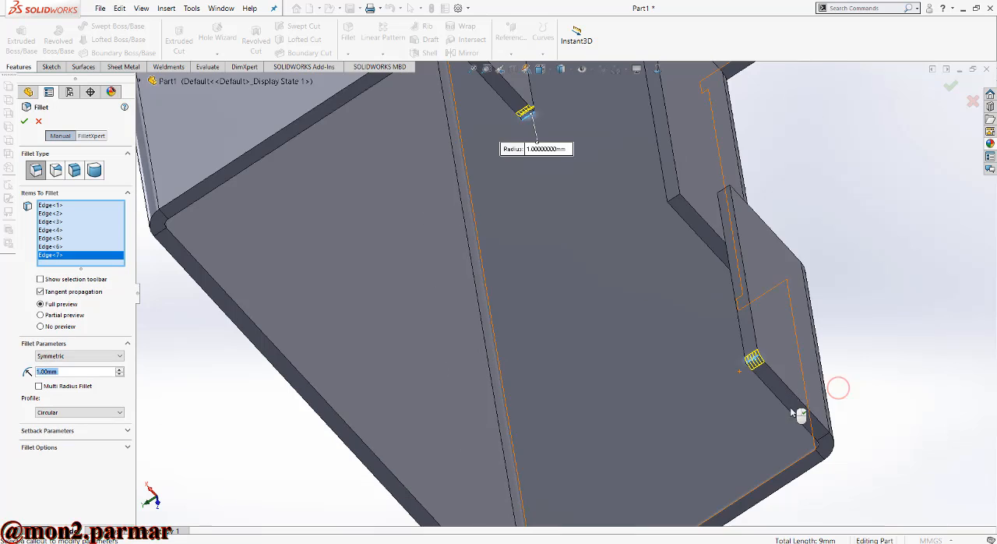
pyautogui.click(723, 191)
pyautogui.click(674, 200)
pyautogui.scroll(3, 643, 171)
pyautogui.scroll(-4, 630, 141)
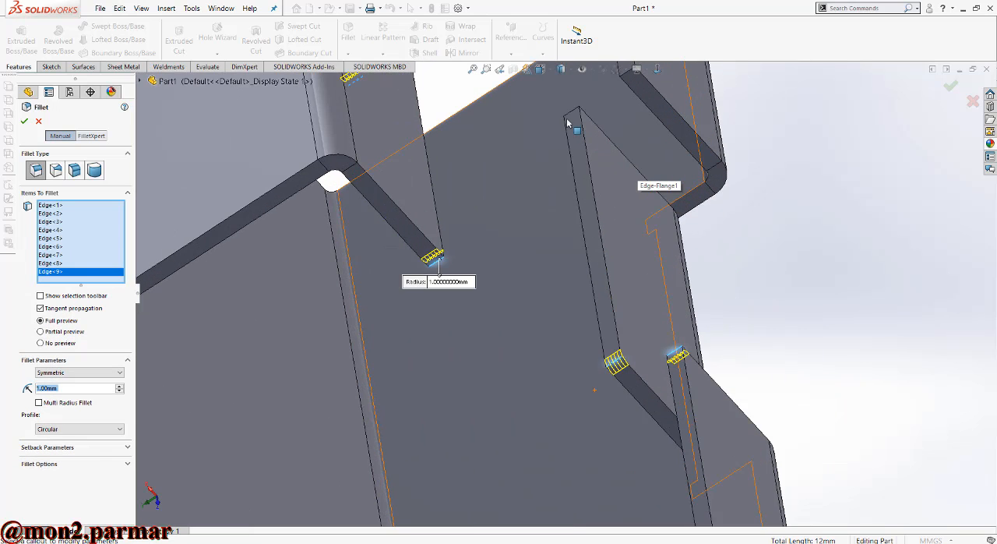
pyautogui.click(569, 117)
pyautogui.moveTo(569, 117); pyautogui.dragTo(590, 209, button='middle')
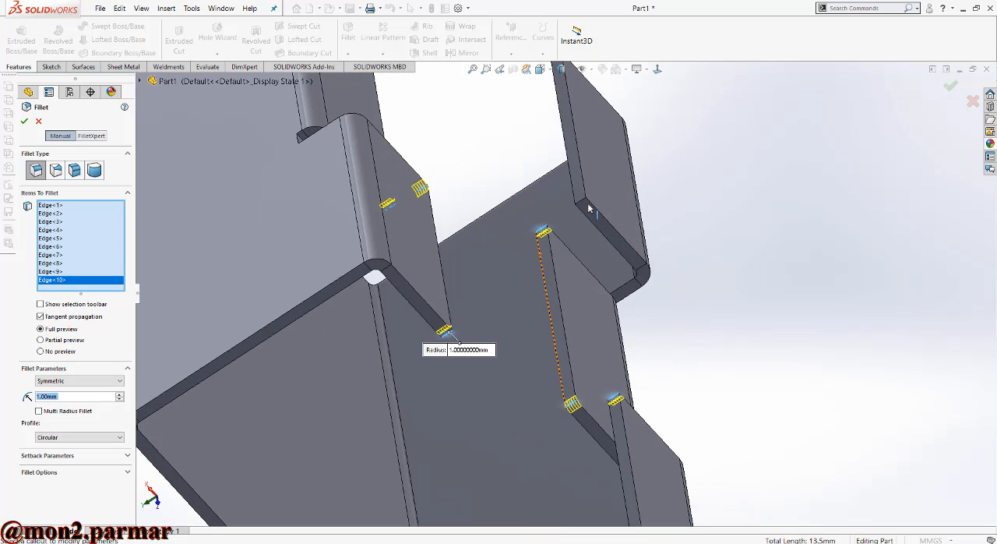
pyautogui.click(578, 205)
pyautogui.moveTo(581, 249); pyautogui.dragTo(568, 268, button='middle')
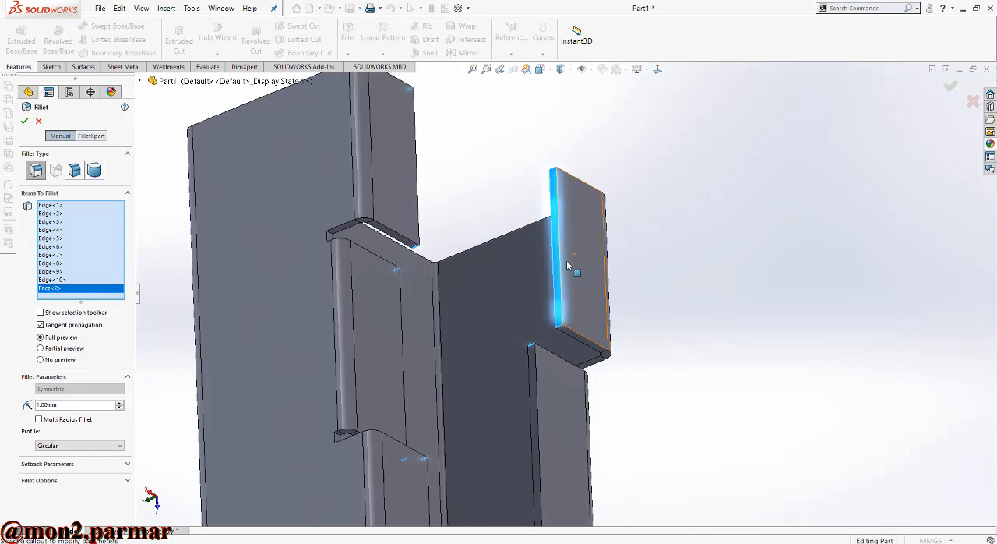
pyautogui.rightClick(89, 297)
pyautogui.click(109, 318)
# - Add both free corners of the last outer flange to the fillet and set the radius to 1.5 mm for all corners
pyautogui.moveTo(494, 223); pyautogui.dragTo(615, 148, button='middle')
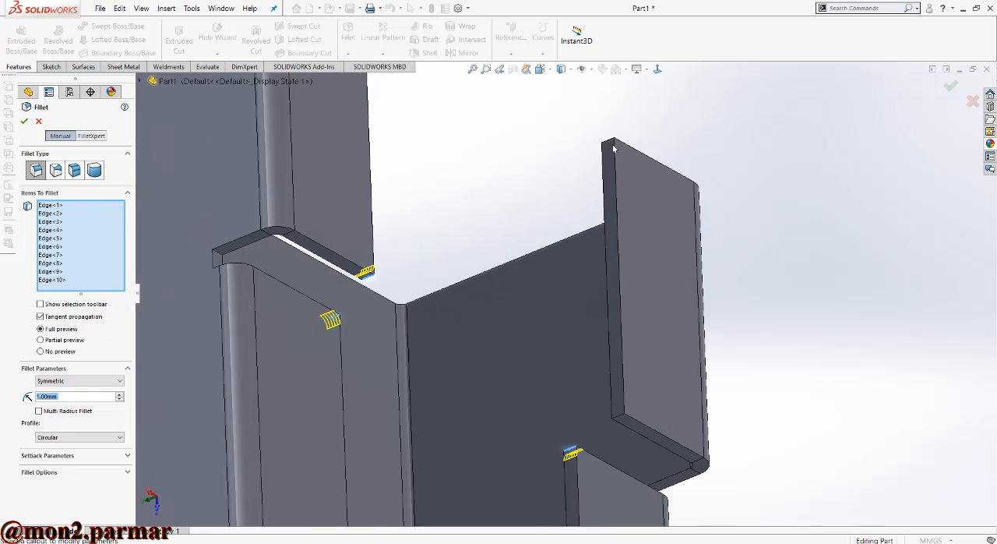
pyautogui.click(610, 144)
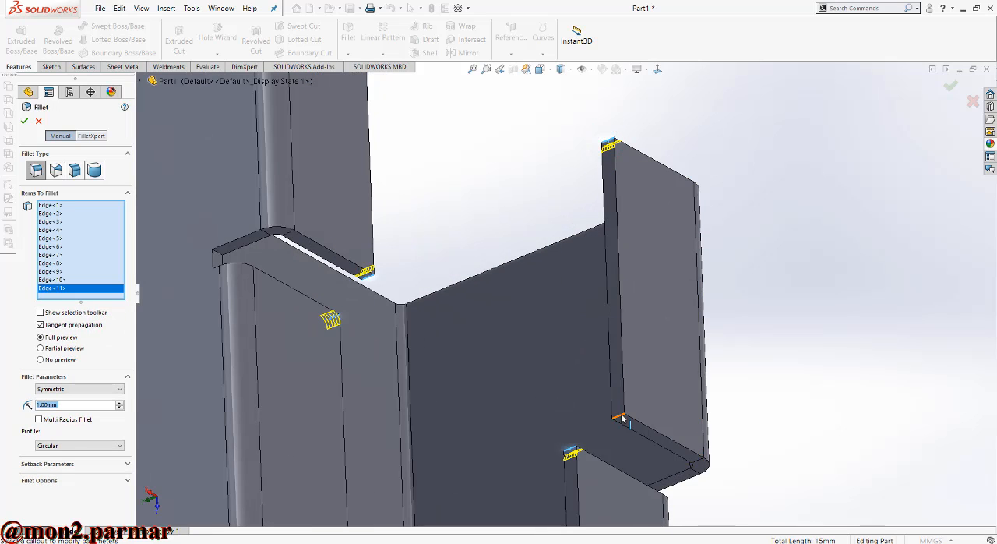
pyautogui.click(622, 418)
pyautogui.scroll(5, 713, 334)
pyautogui.write('1.5')
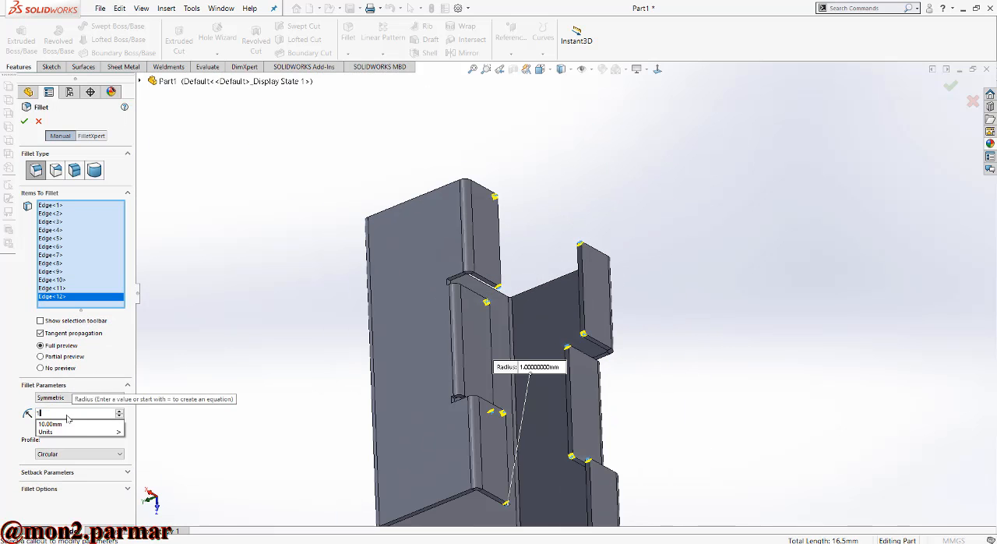
pyautogui.press('Return')
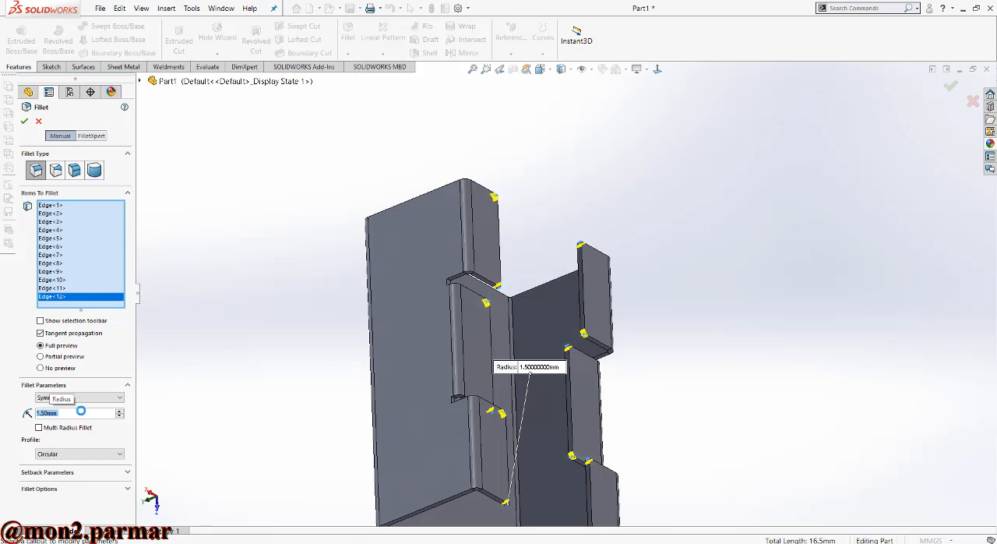
# - Start a sketch on the outer face of a recessed middle flange and view it face-on
pyautogui.scroll(3, 530, 320)
pyautogui.moveTo(552, 374); pyautogui.dragTo(538, 348, button='middle')
pyautogui.click(471, 264)
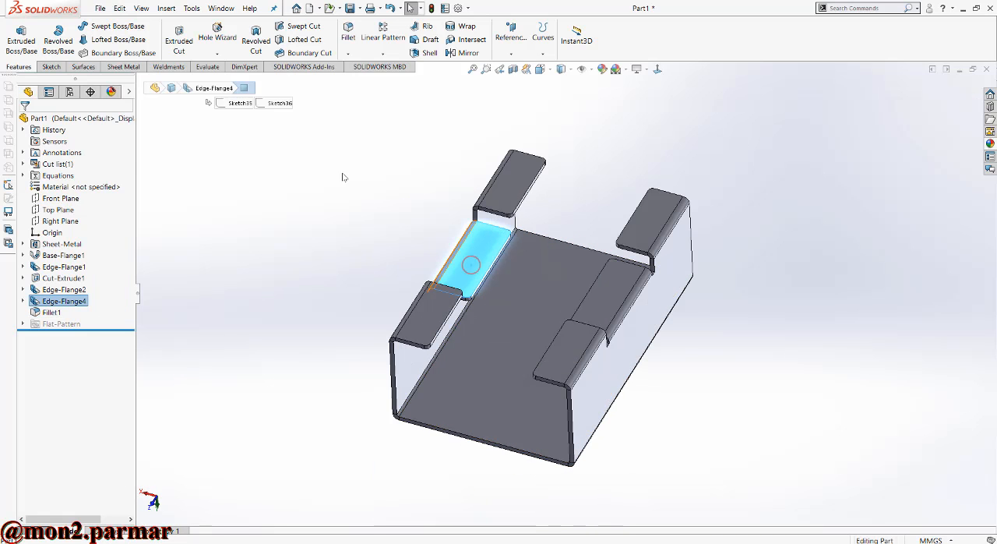
pyautogui.click(51, 66)
pyautogui.click(15, 35)
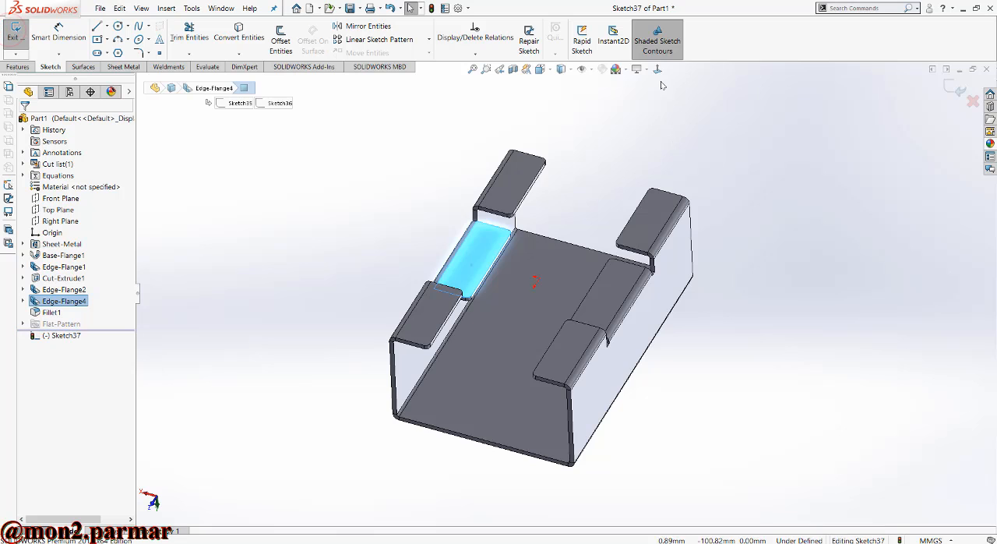
pyautogui.click(658, 70)
pyautogui.click(844, 224)
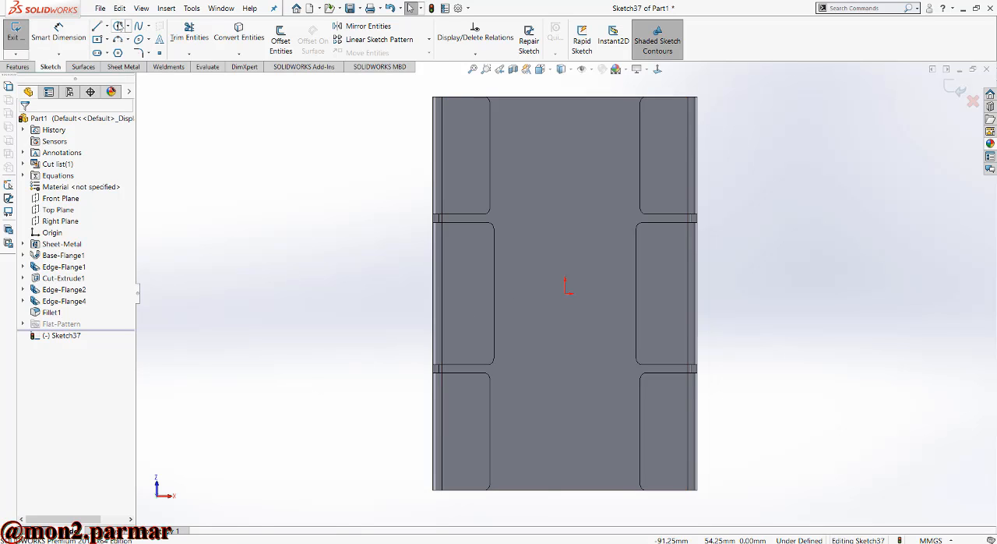
# - Place four sketch points in a rectangular layout, two on each of the opposing middle flanges
pyautogui.click(159, 53)
pyautogui.scroll(-2, 471, 257)
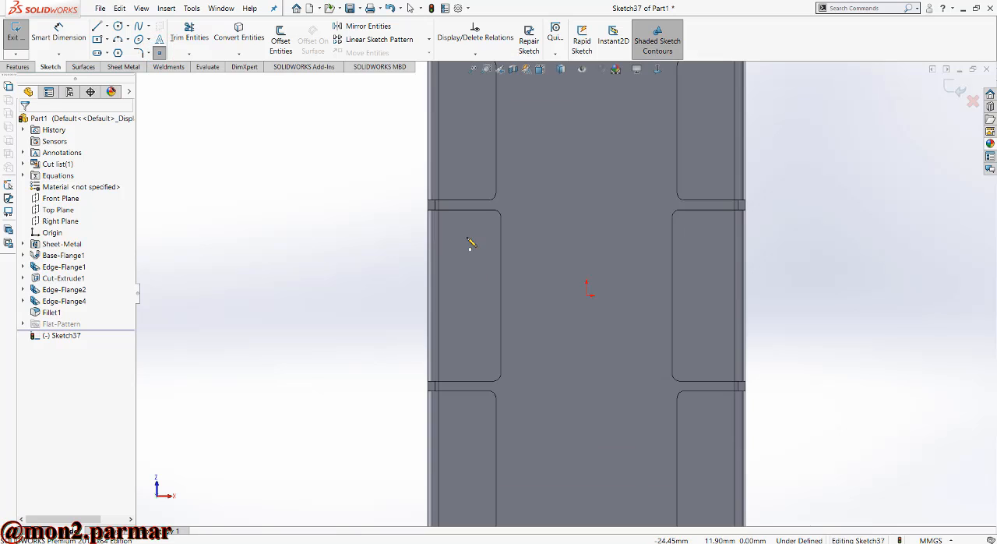
pyautogui.click(467, 237)
pyautogui.click(467, 347)
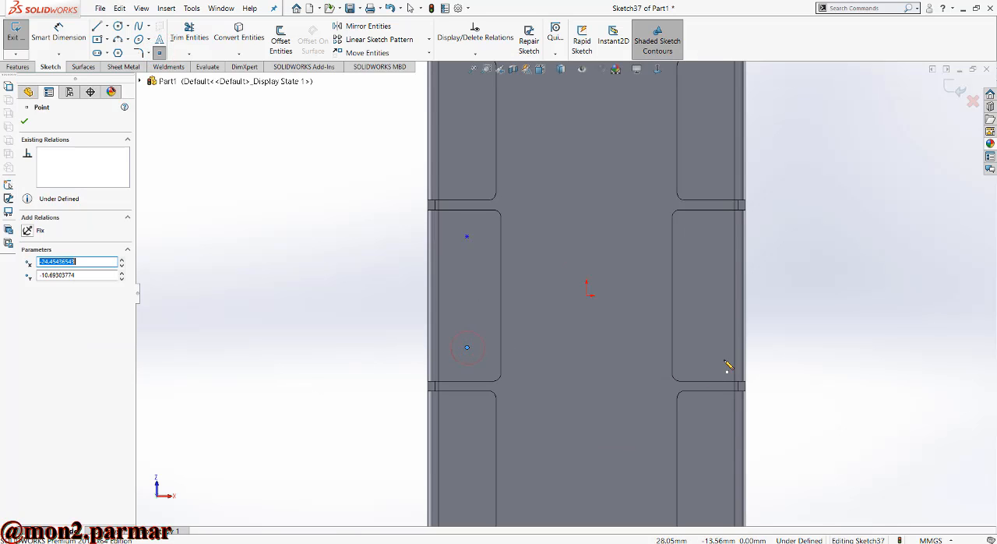
pyautogui.click(707, 347)
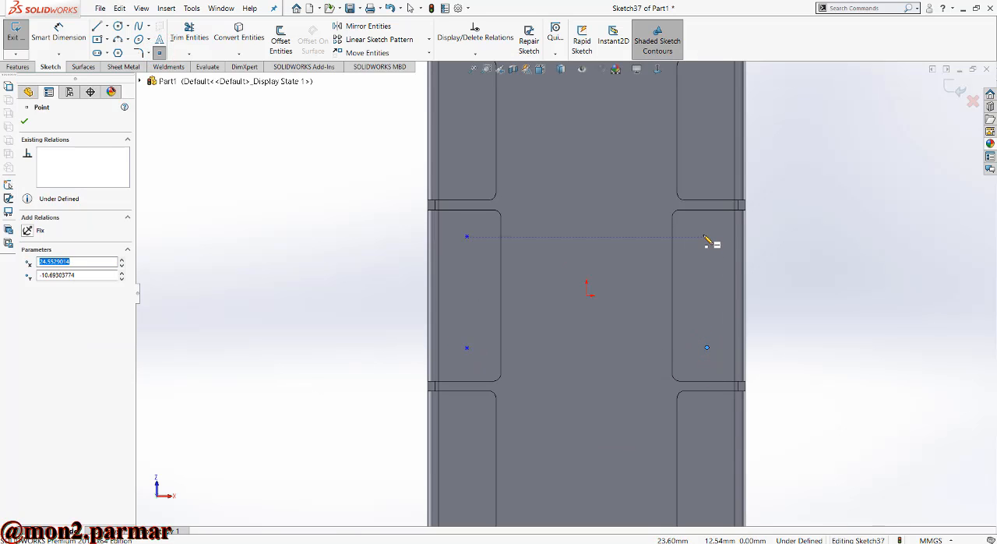
pyautogui.click(707, 236)
# - Dimension the horizontal distance between the two lower points on the opposing middle flanges as 47 mm
pyautogui.click(59, 33)
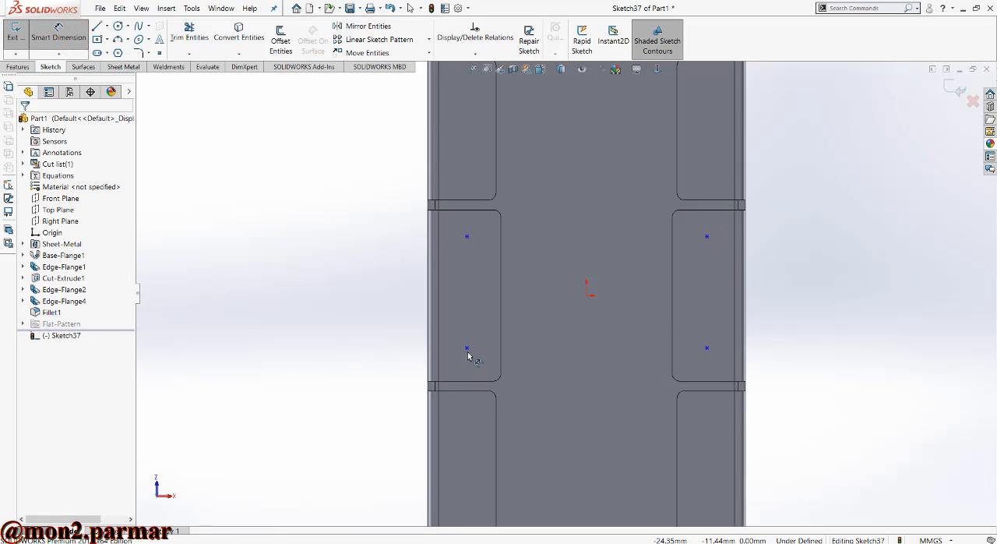
pyautogui.click(467, 349)
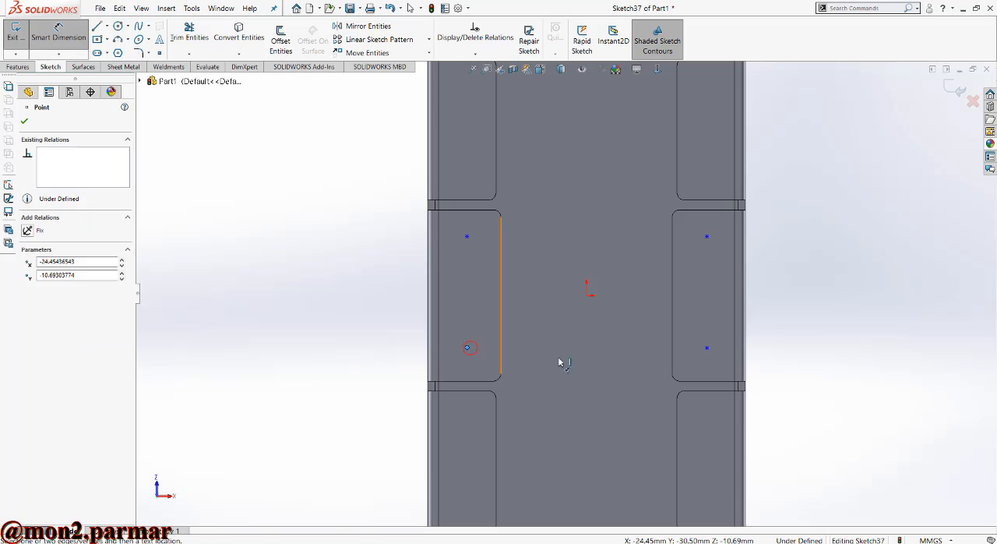
pyautogui.click(707, 348)
pyautogui.click(616, 340)
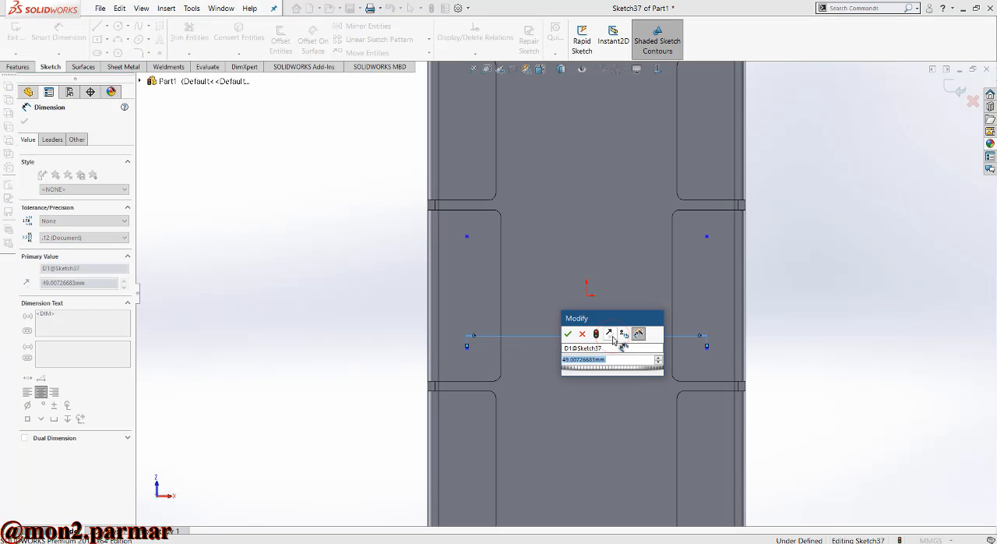
pyautogui.write('47')
pyautogui.press('Return')
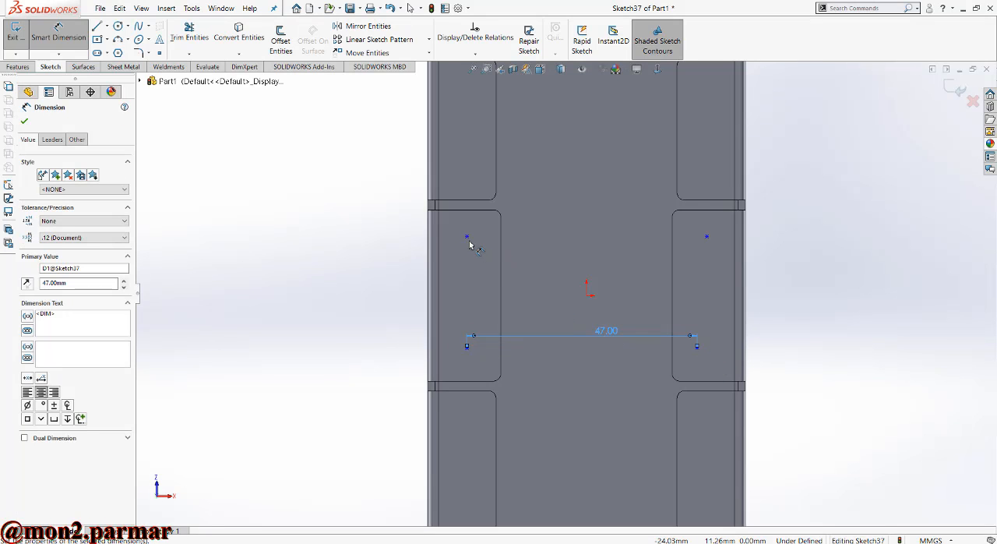
# - Dimension the vertical distance between the two points on the left middle flange as 20 mm
pyautogui.click(468, 238)
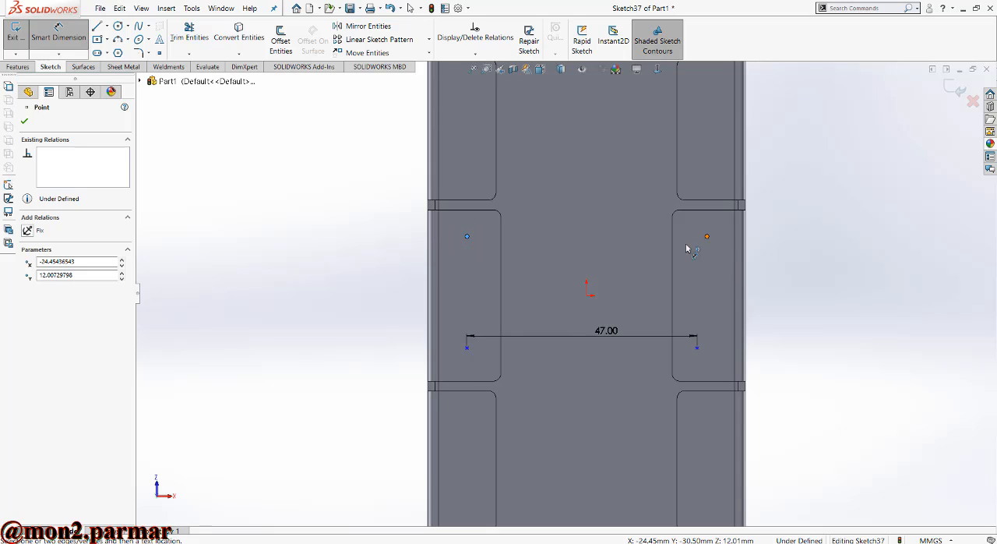
pyautogui.click(467, 349)
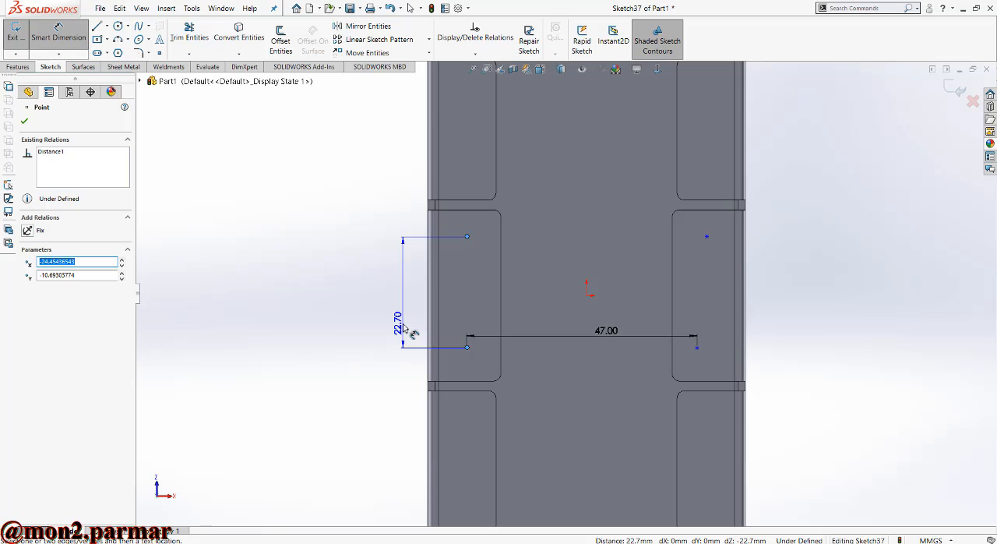
pyautogui.click(403, 328)
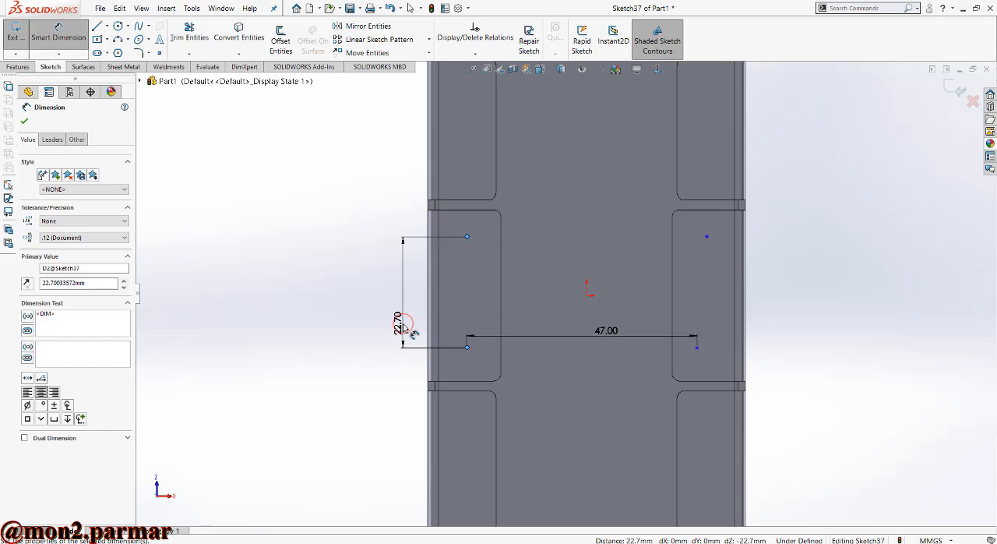
pyautogui.write('20')
pyautogui.press('Return')
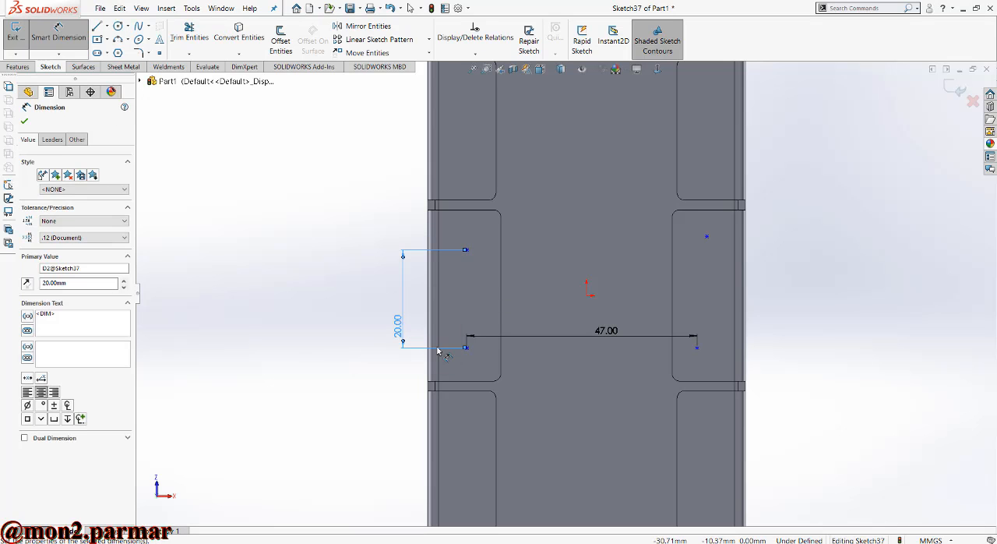
# - Add a Vertical relation between the two sketch points on the left middle flange
pyautogui.press('Escape')
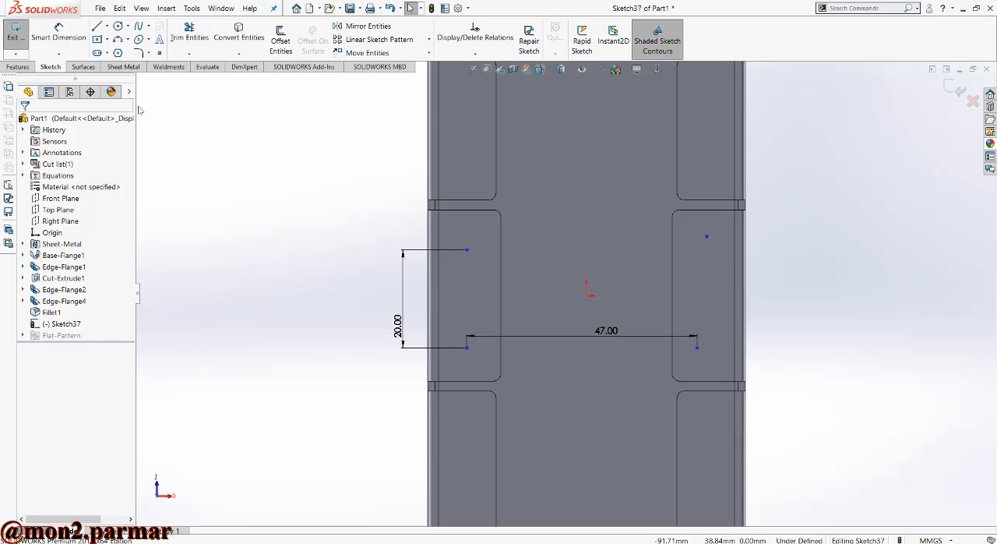
pyautogui.click(468, 249)
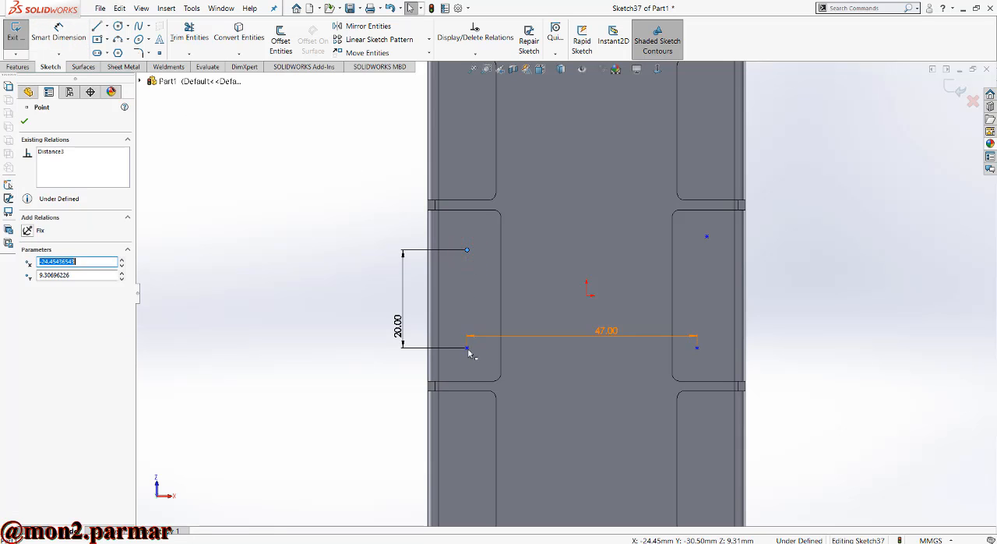
pyautogui.keyDown('ctrl'); pyautogui.click(467, 348); pyautogui.keyUp('ctrl')
pyautogui.click(28, 301)
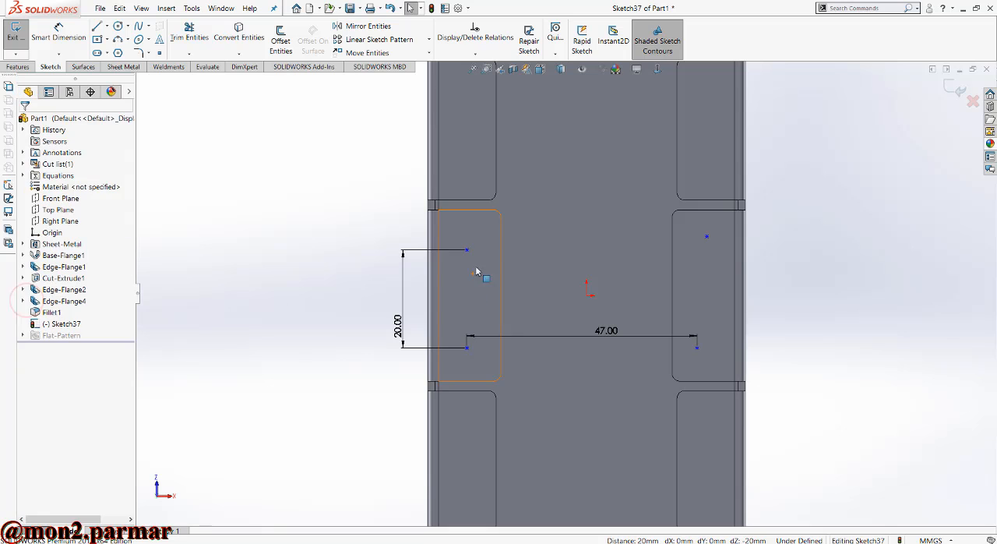
# - Add a Horizontal relation between the upper sketch points on the opposing middle flanges
pyautogui.click(468, 250)
pyautogui.keyDown('ctrl'); pyautogui.click(707, 237); pyautogui.keyUp('ctrl')
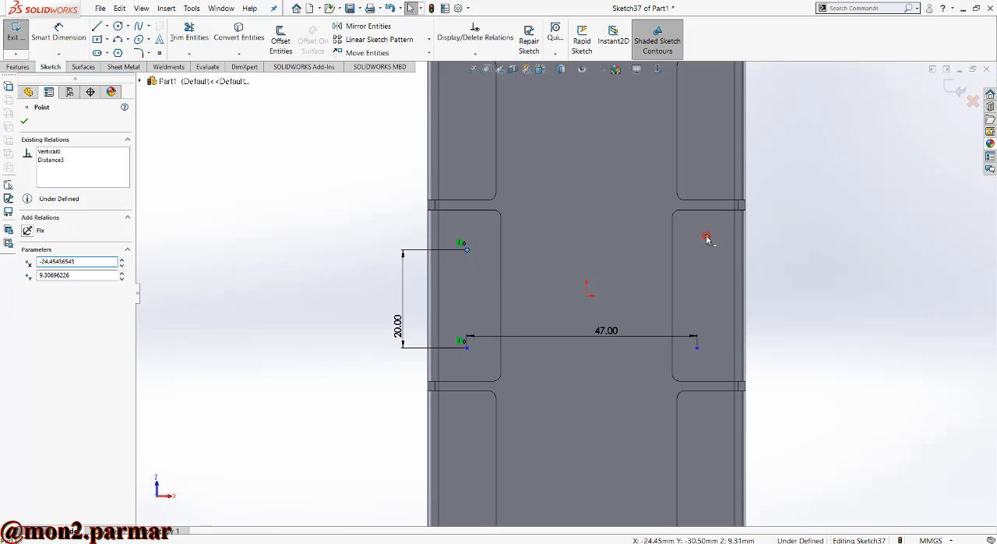
pyautogui.press('Escape')
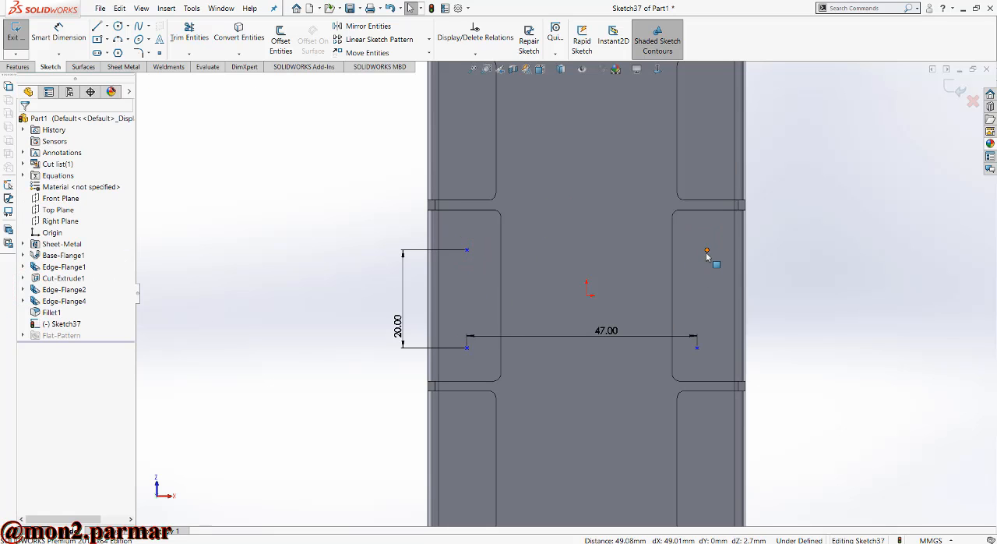
# - Add a Vertical relation between the two sketch points on the right middle flange
pyautogui.click(706, 250)
pyautogui.keyDown('ctrl'); pyautogui.click(697, 348); pyautogui.keyUp('ctrl')
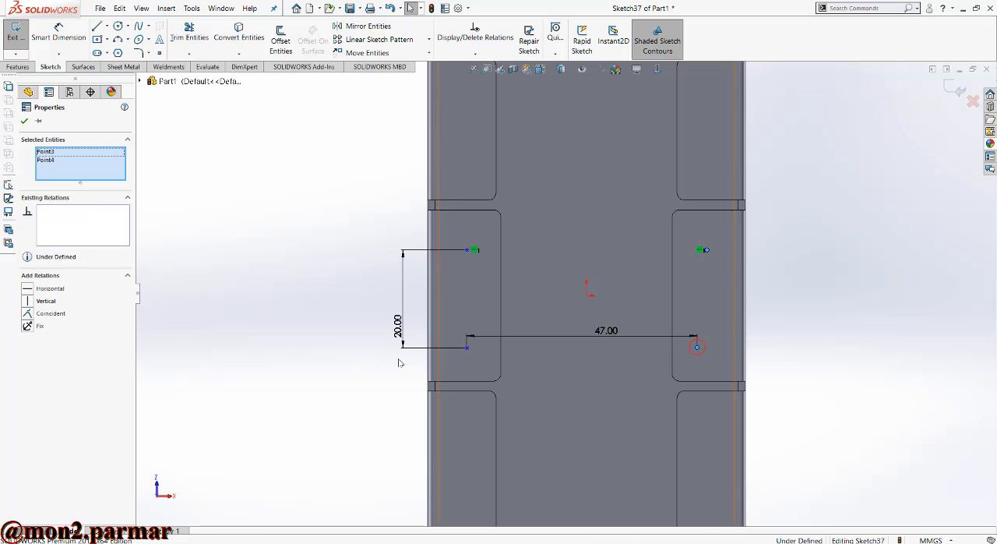
pyautogui.click(32, 301)
# - Dimension the horizontal distance from the origin to the lower-right sketch point as 47/2 mm
pyautogui.click(59, 35)
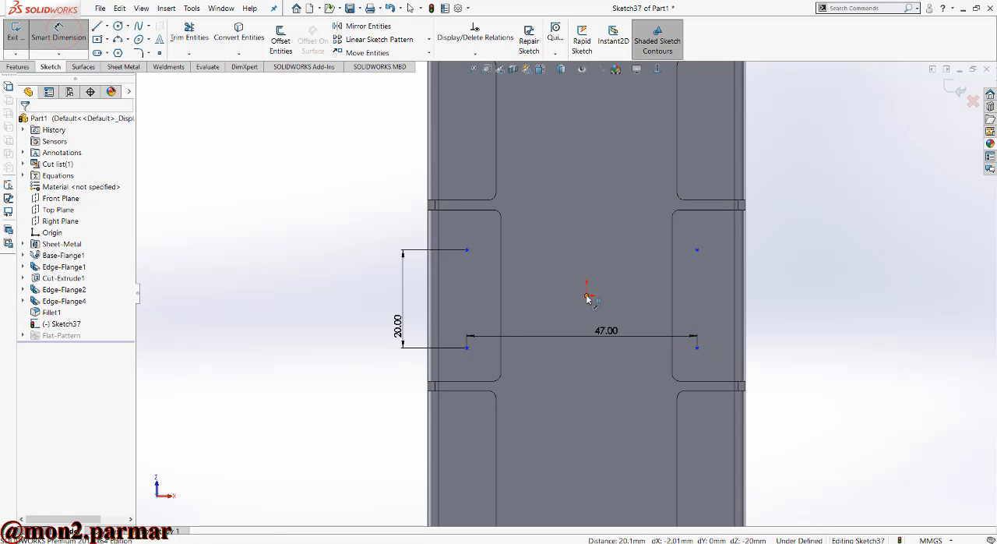
pyautogui.click(697, 350)
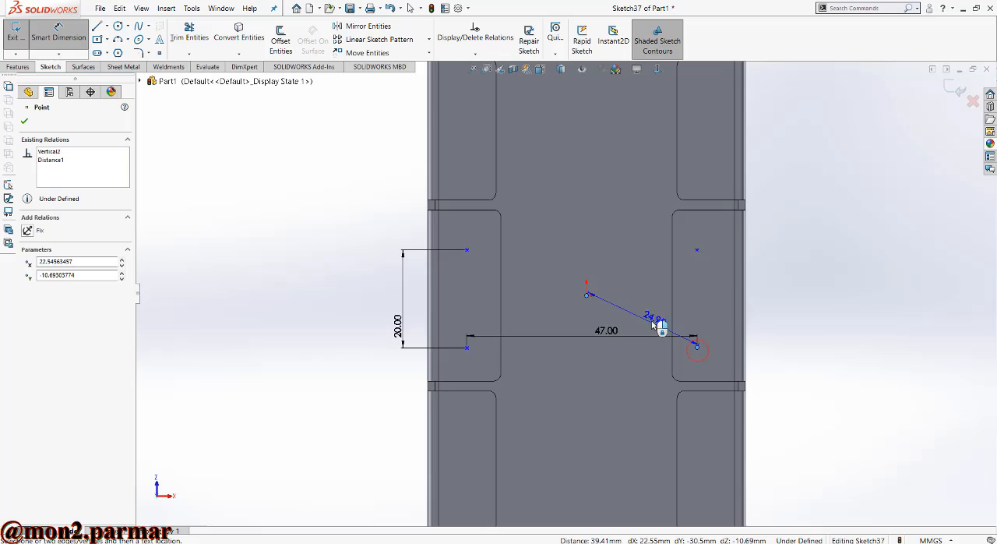
pyautogui.click(635, 281)
pyautogui.write('47')
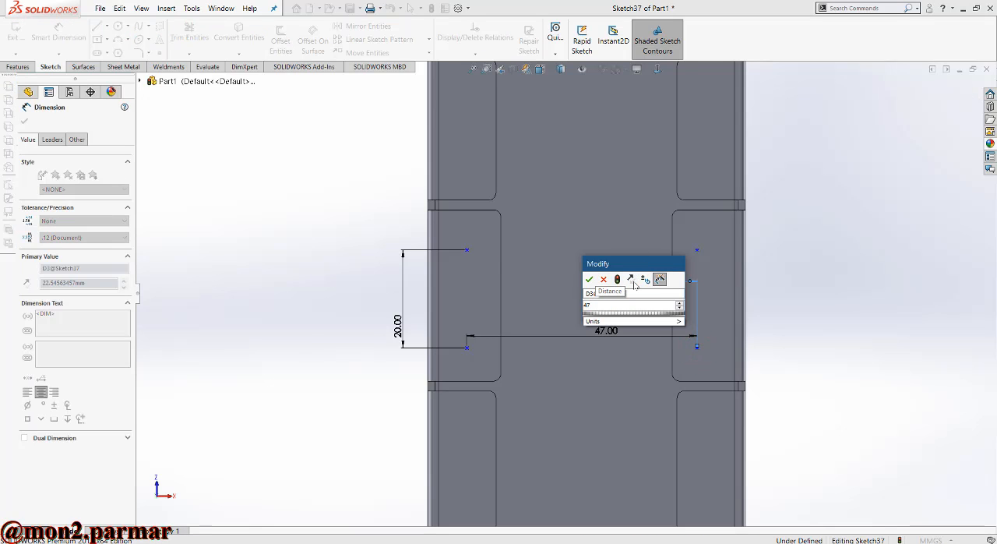
pyautogui.write('/2')
pyautogui.press('Return')
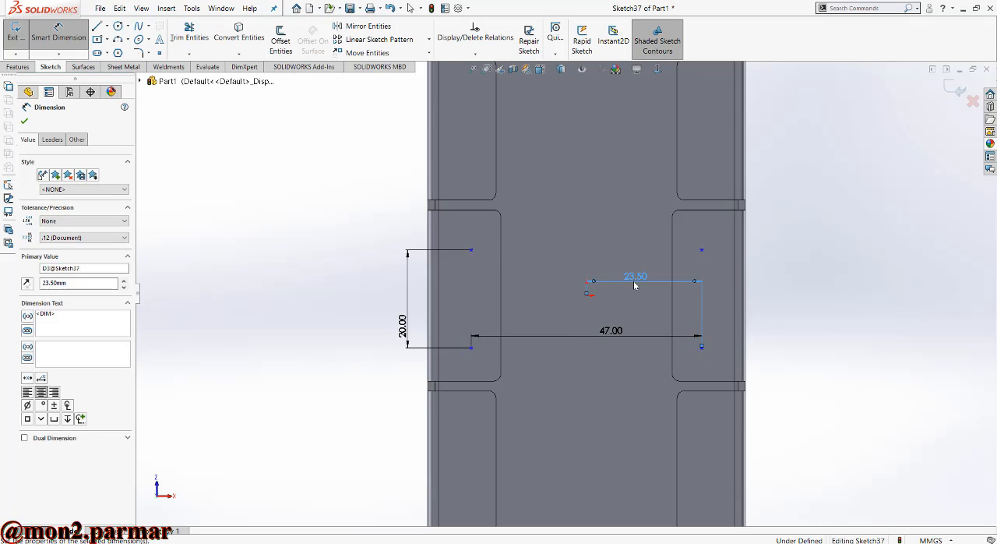
pyautogui.press('Escape')
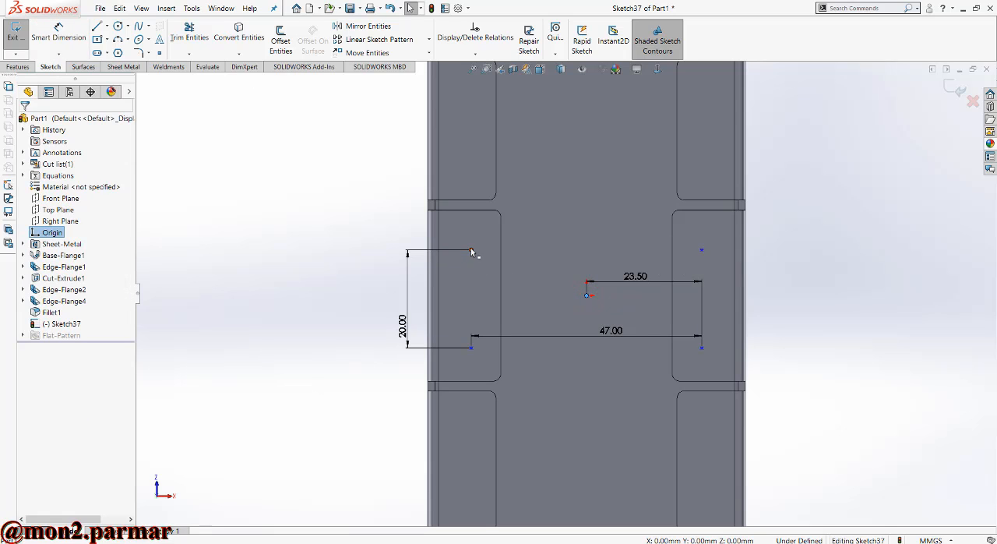
# - Dimension the vertical distance from the origin to the lower-right sketch point as 10 mm
pyautogui.click(702, 348)
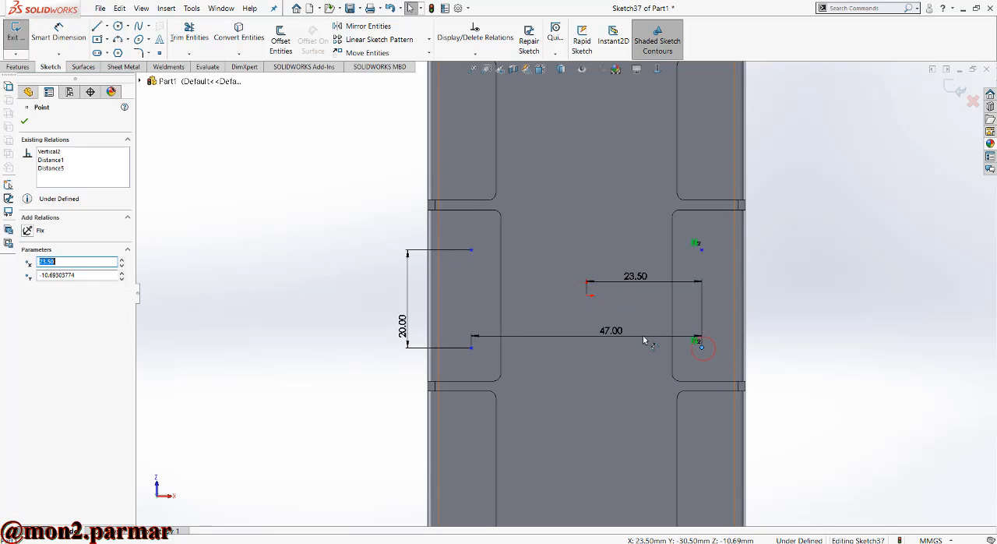
pyautogui.click(58, 31)
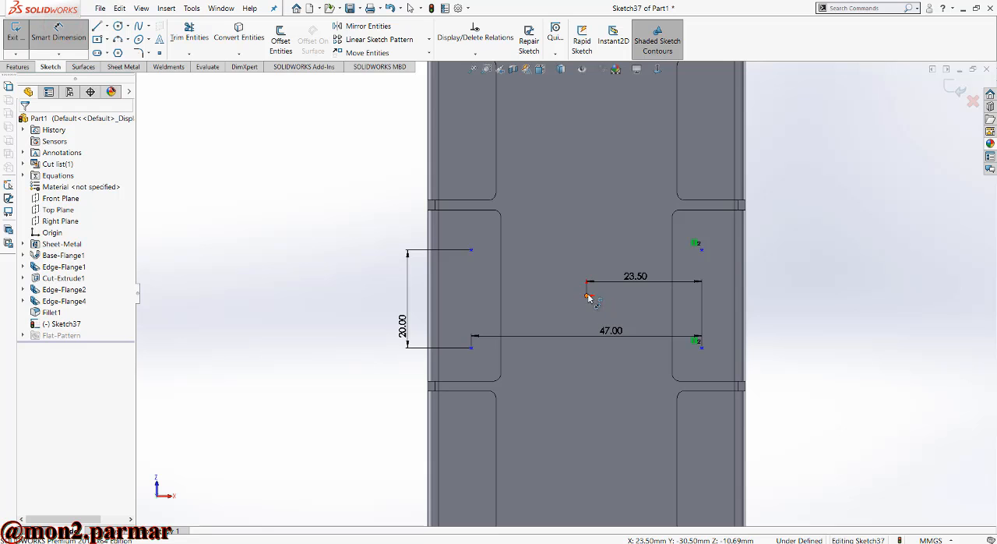
pyautogui.click(587, 296)
pyautogui.click(702, 347)
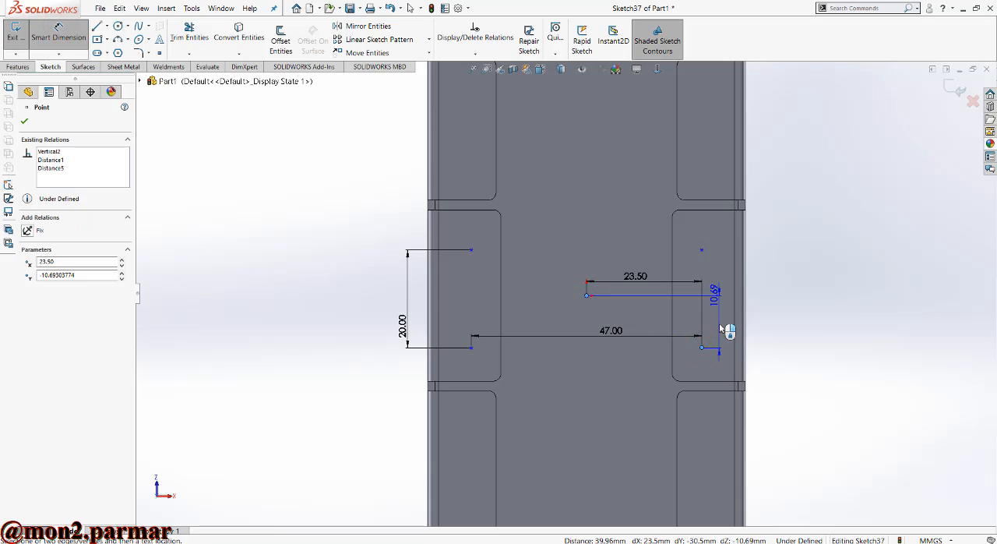
pyautogui.click(723, 326)
pyautogui.write('10')
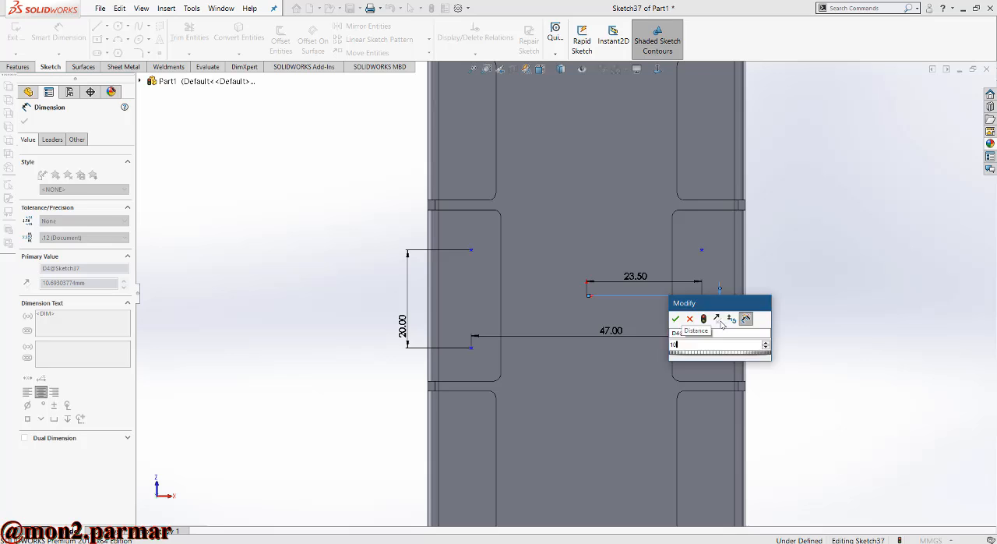
pyautogui.press('Return')
pyautogui.press('Escape')
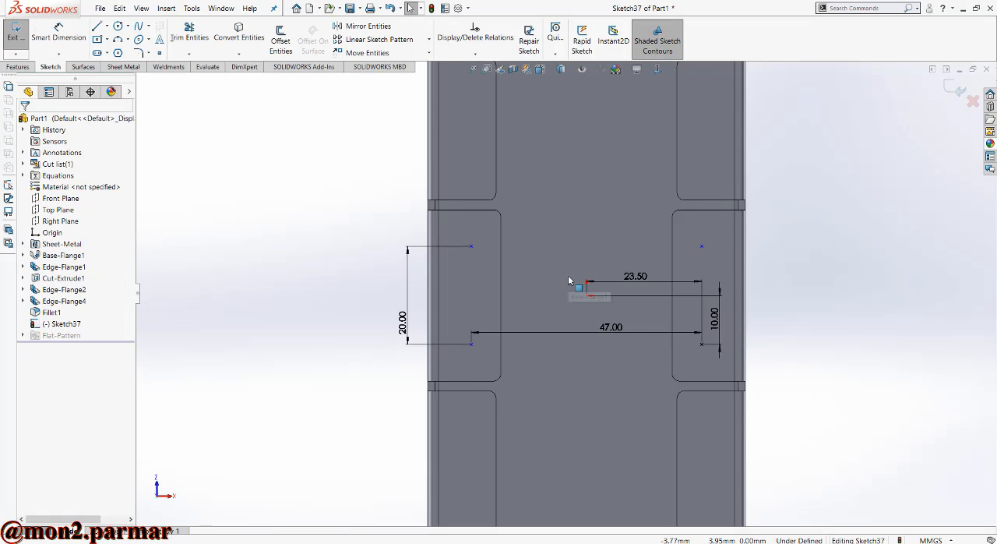
# - Inspect the existing relations between the two upper points and between the two left points
pyautogui.click(475, 247)
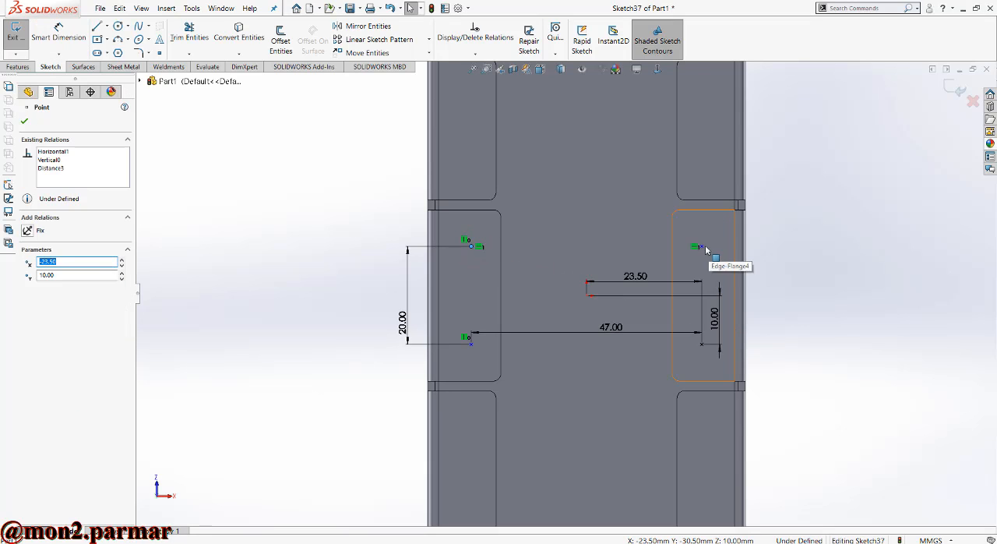
pyautogui.keyDown('ctrl'); pyautogui.click(702, 247); pyautogui.keyUp('ctrl')
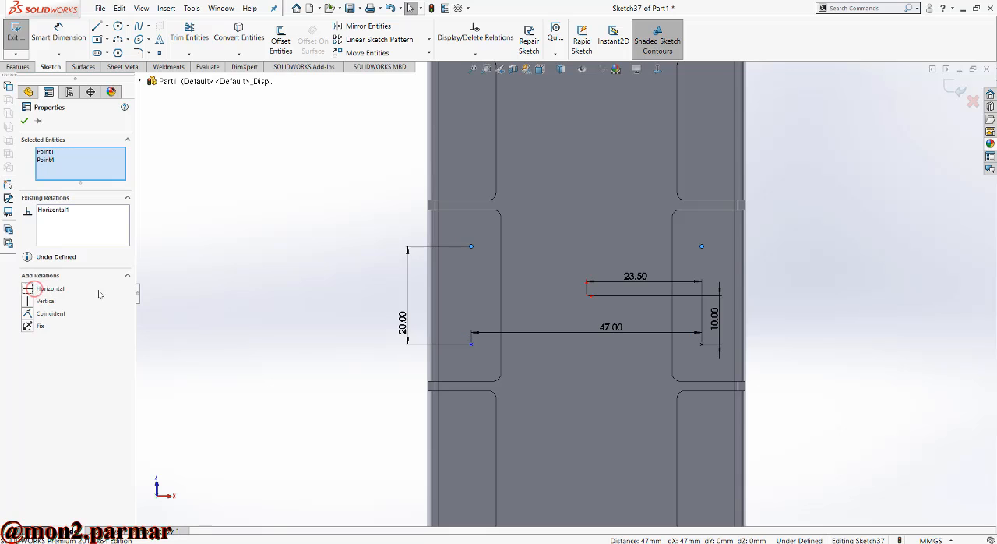
pyautogui.click(175, 288)
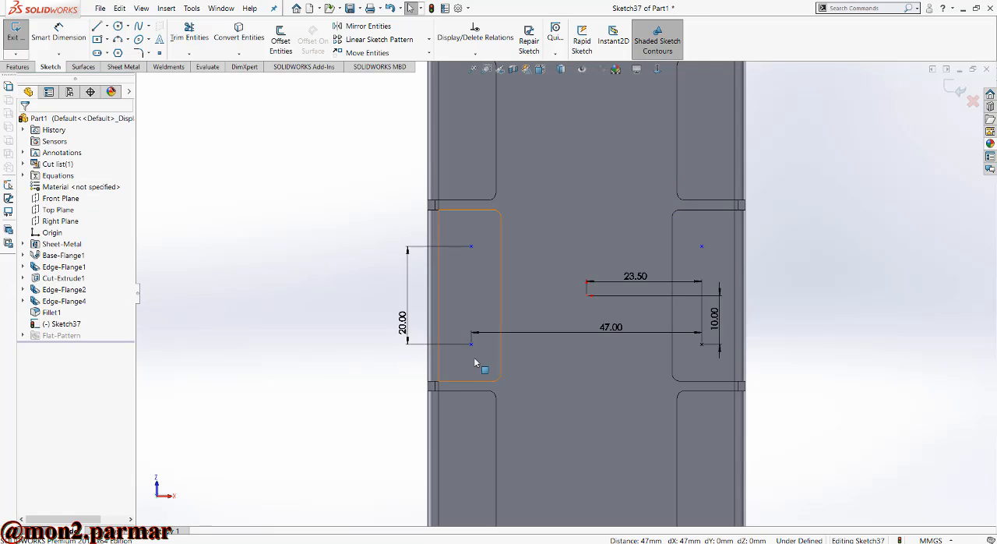
pyautogui.click(472, 247)
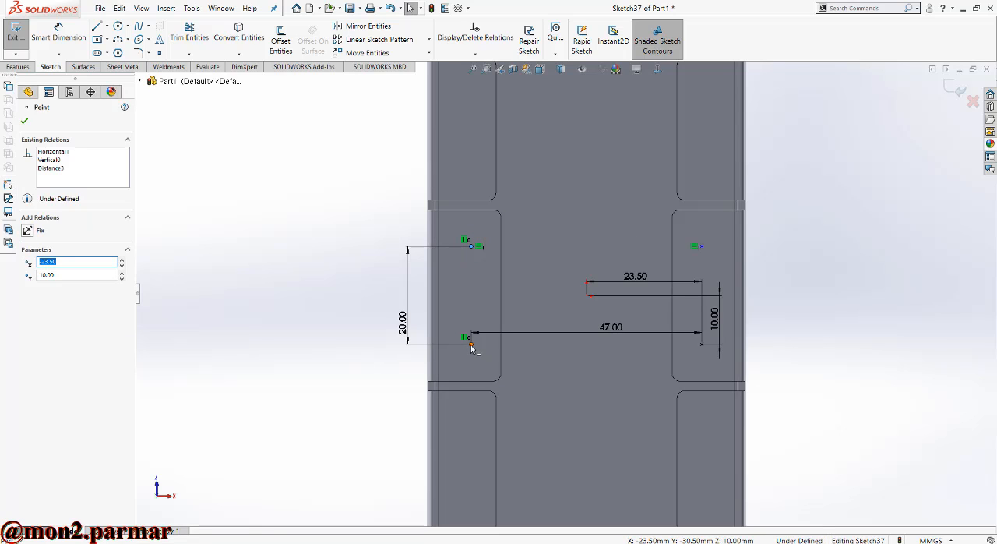
pyautogui.keyDown('ctrl'); pyautogui.click(471, 345); pyautogui.keyUp('ctrl')
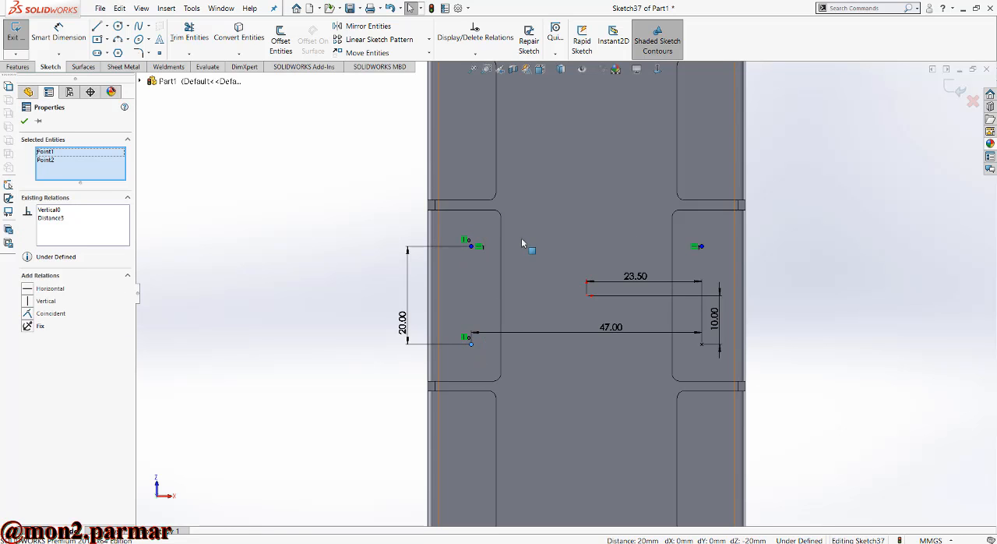
pyautogui.press('Escape')
# - Test whether the upper-right sketch point can still be moved, and undo the move
pyautogui.moveTo(705, 250); pyautogui.dragTo(721, 245)
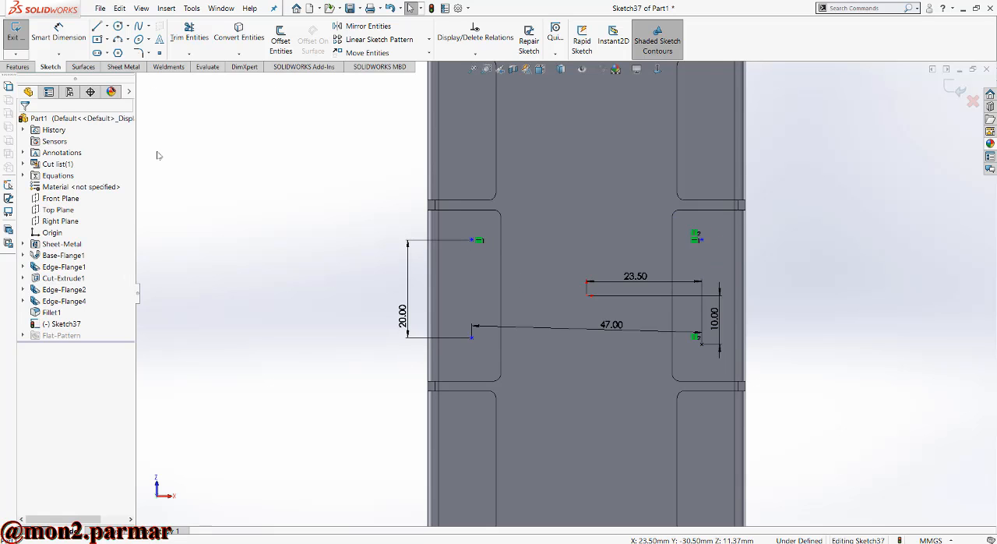
pyautogui.hotkey('ctrl', 'z')
pyautogui.press('Escape')
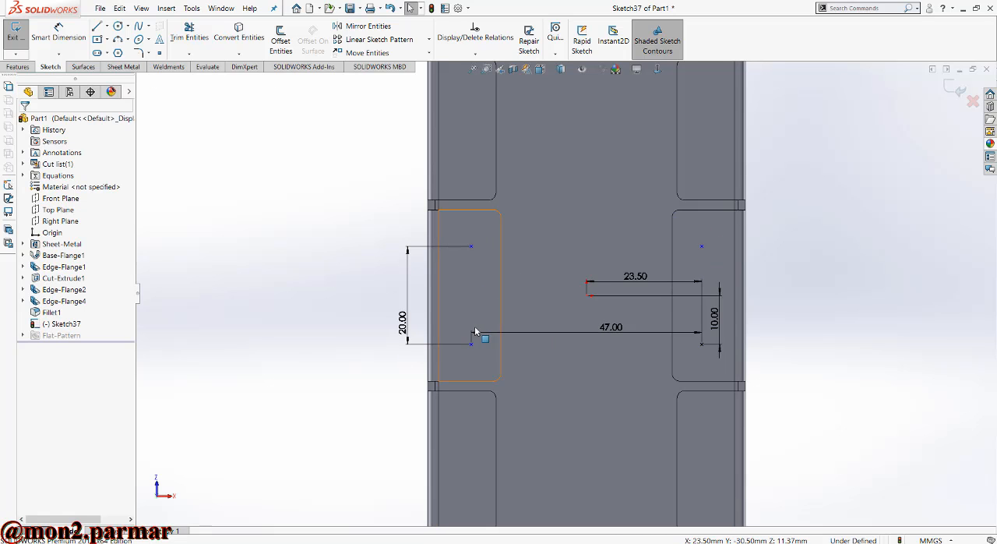
# - Add a Horizontal relation between the two lower sketch points and exit the sketch
pyautogui.click(471, 345)
pyautogui.keyDown('ctrl'); pyautogui.click(702, 343); pyautogui.keyUp('ctrl')
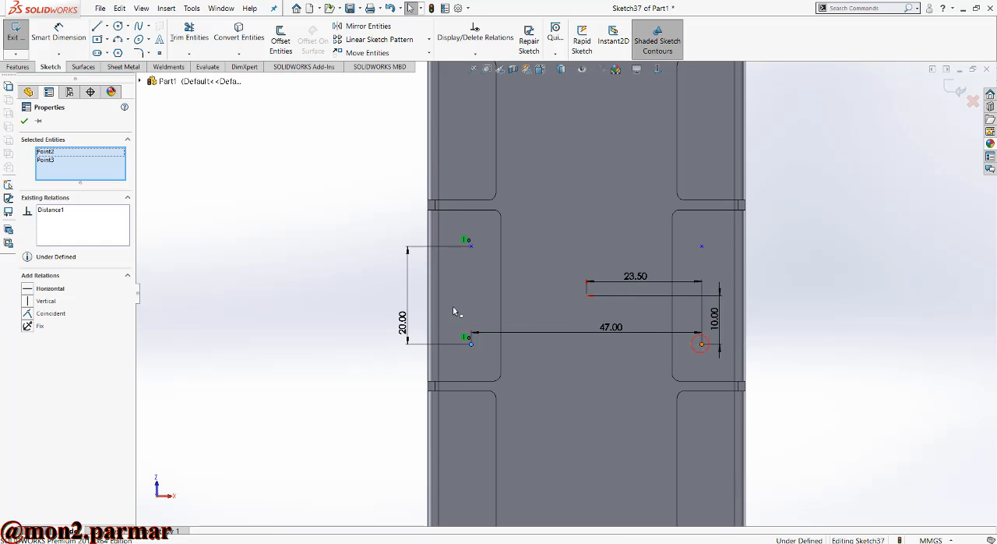
pyautogui.click(43, 288)
pyautogui.click(335, 236)
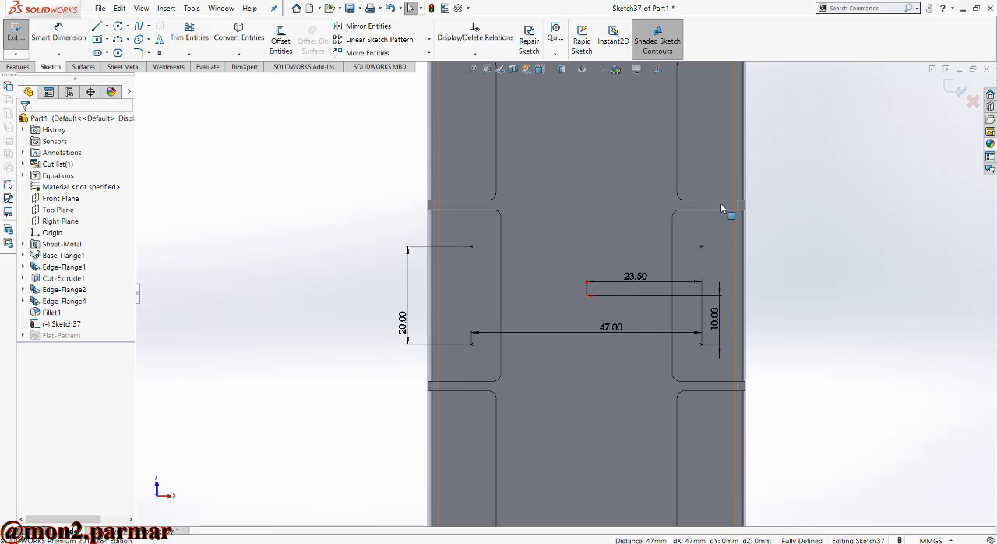
pyautogui.click(955, 88)
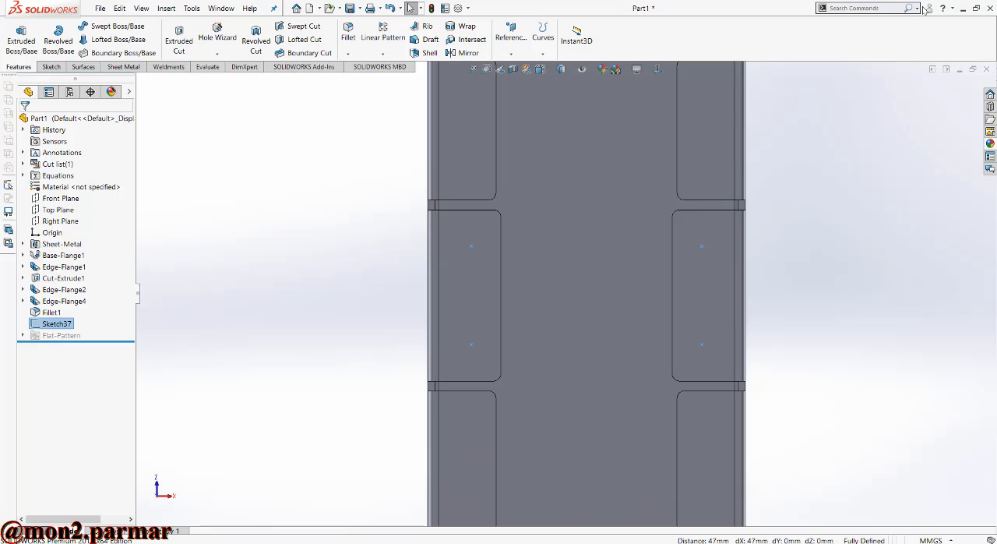
# - Start the Hole Wizard and set the hole standard to ANSI Metric
pyautogui.click(880, 10)
pyautogui.write('h')
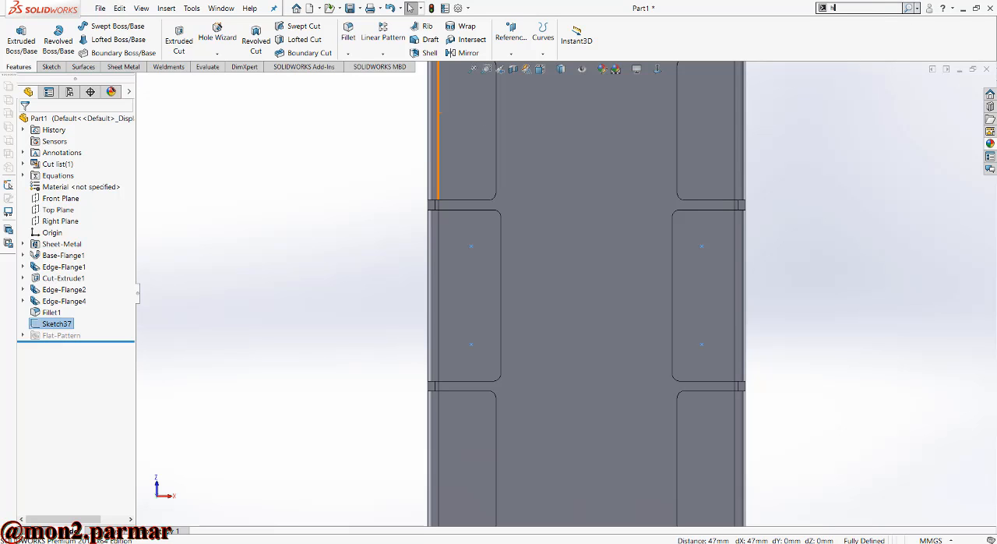
pyautogui.write('o')
pyautogui.click(843, 152)
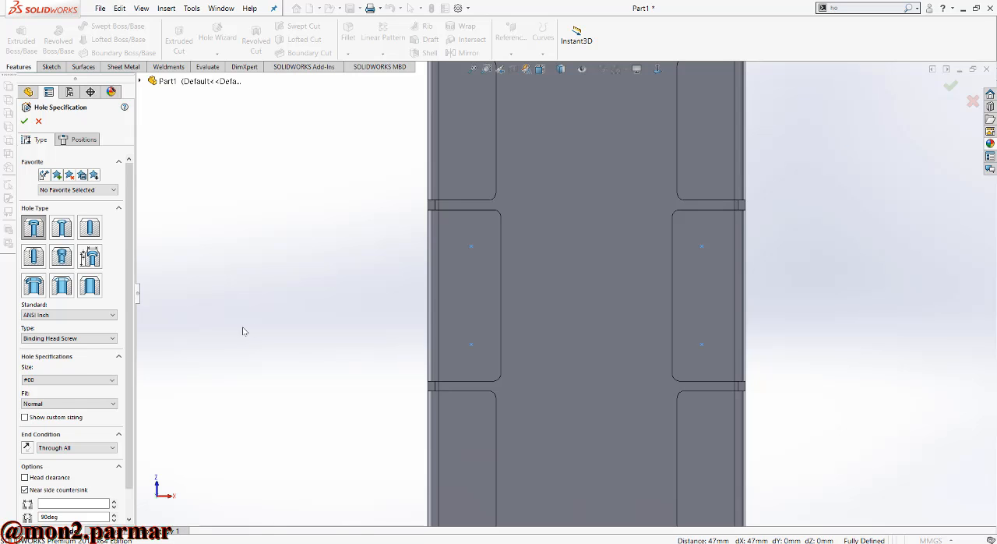
pyautogui.click(79, 318)
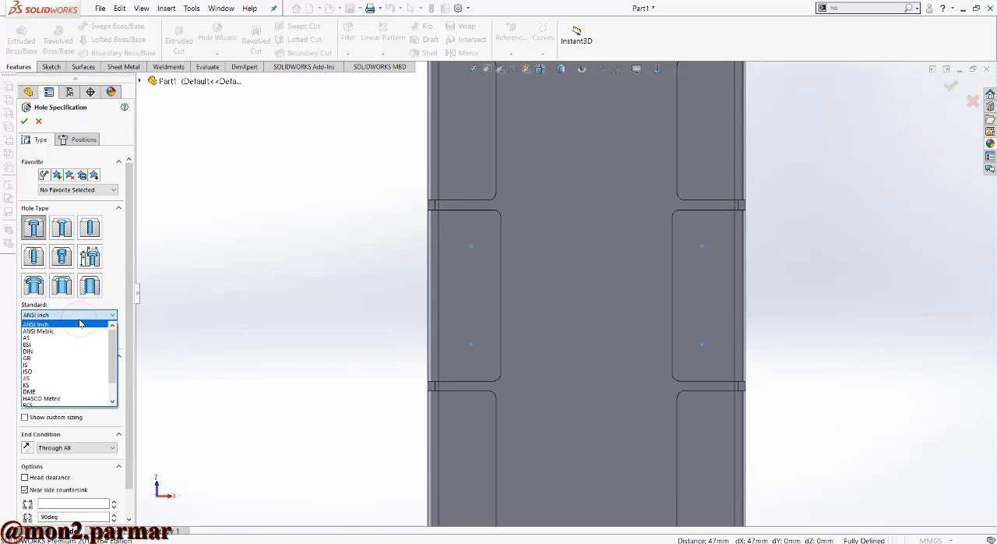
pyautogui.click(62, 331)
pyautogui.click(71, 338)
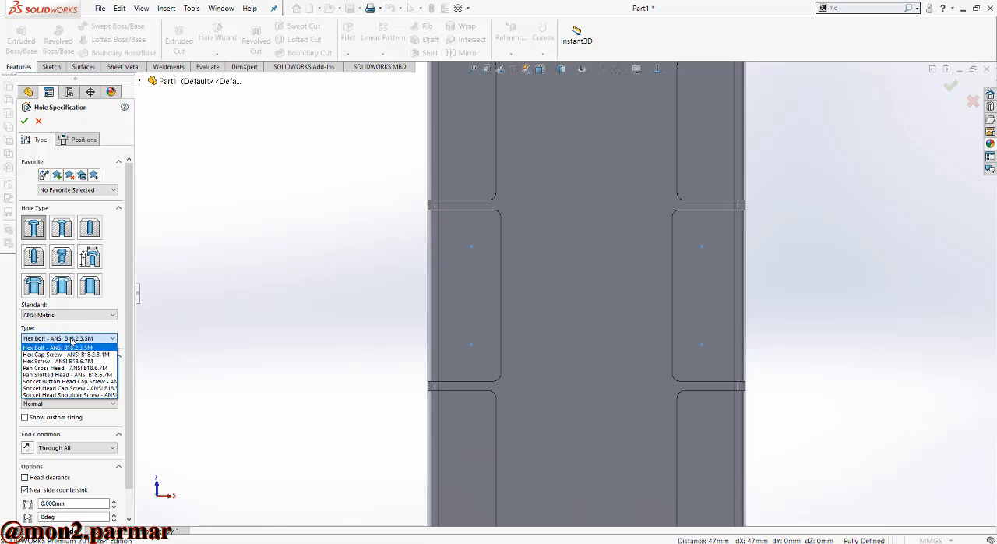
pyautogui.click(71, 340)
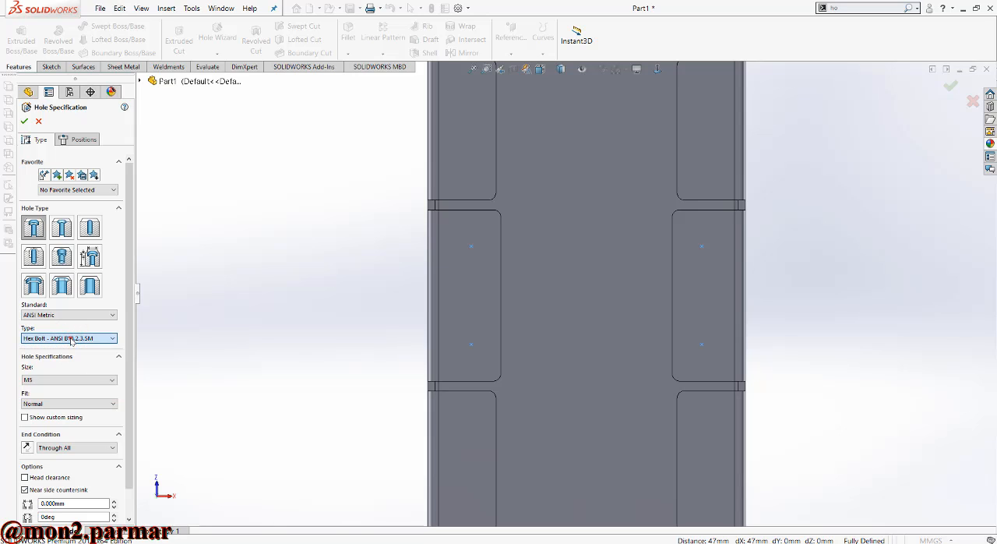
# - Specify a countersink hole of size M3 and switch to defining the hole positions
pyautogui.click(32, 234)
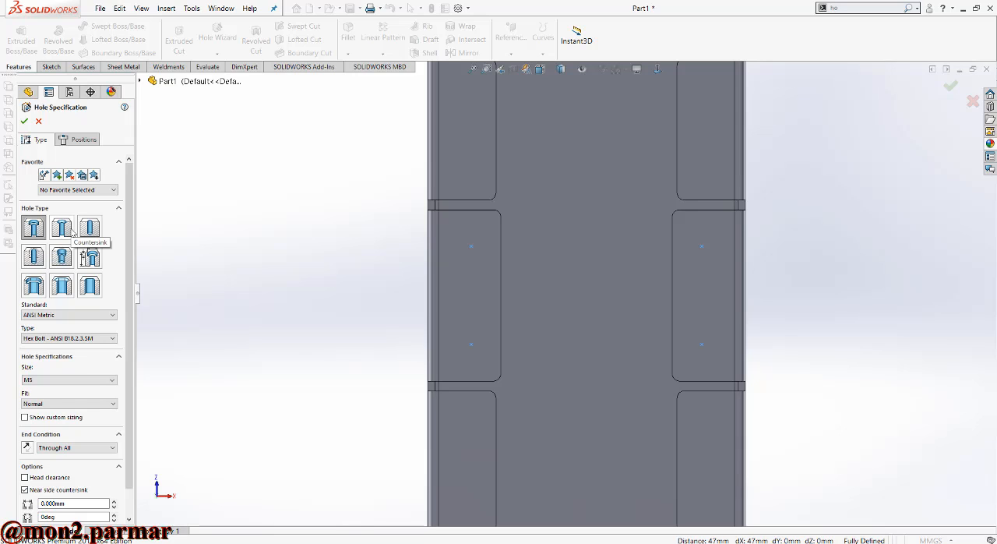
pyautogui.click(62, 228)
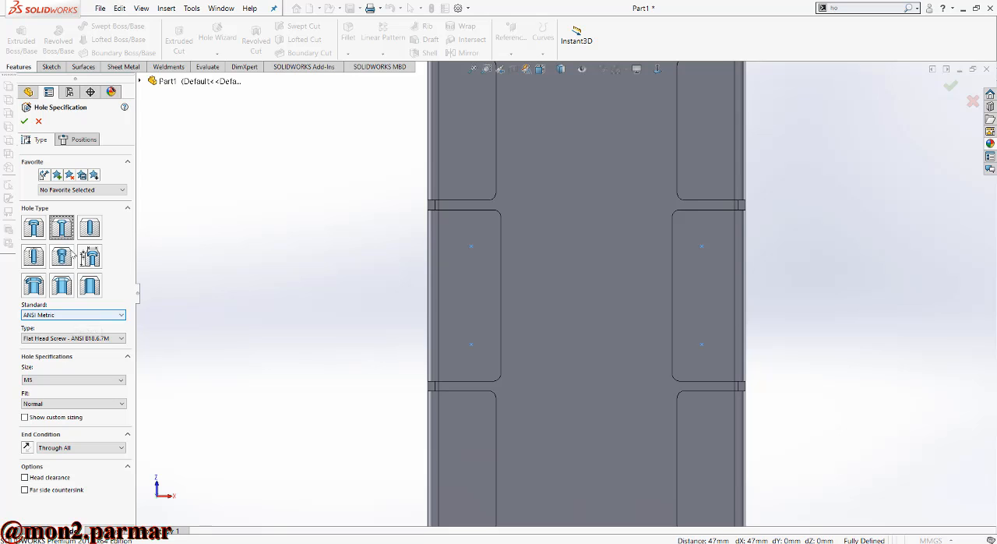
pyautogui.click(86, 380)
pyautogui.click(46, 406)
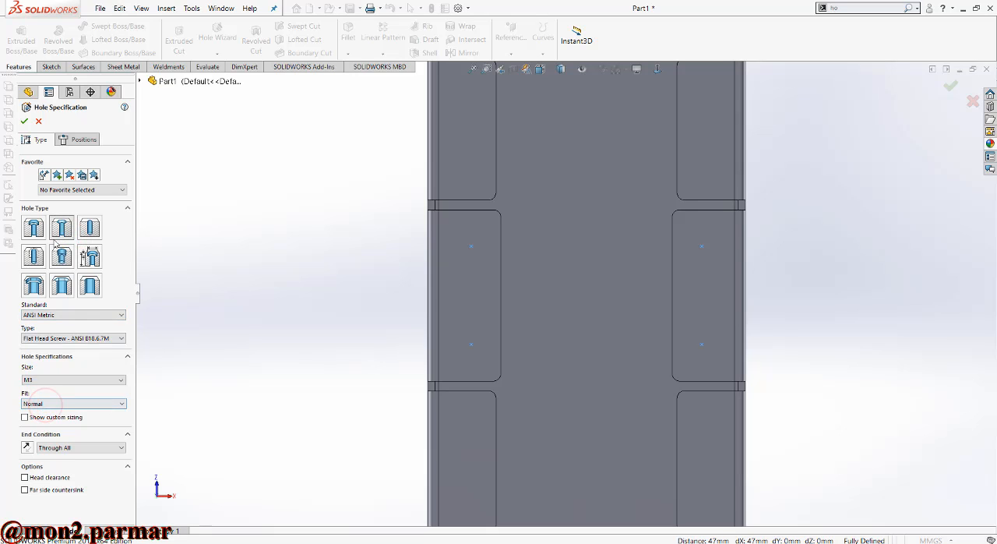
pyautogui.click(63, 136)
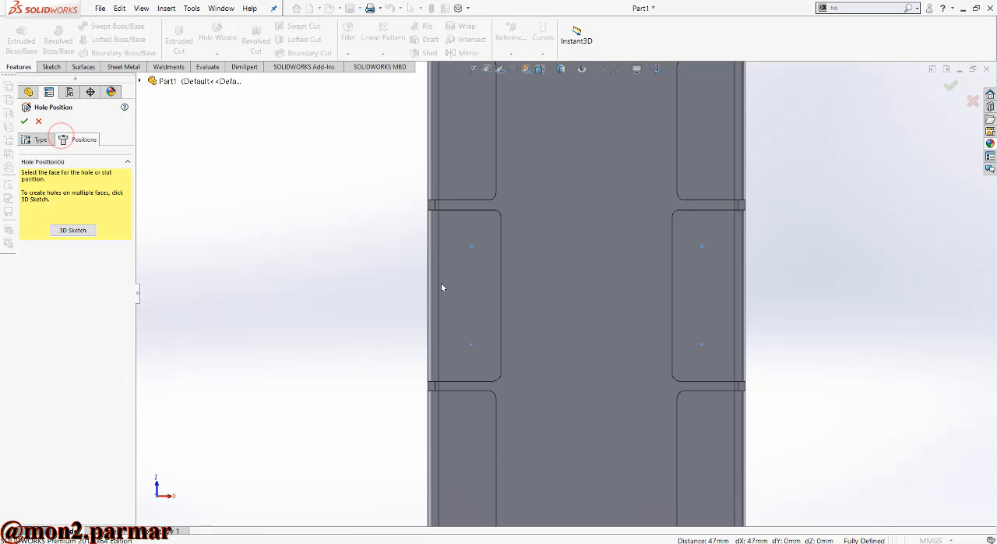
# - Place M3 countersunk holes at the two sketch points on the left middle rim flange and finish the hole feature
pyautogui.click(24, 121)
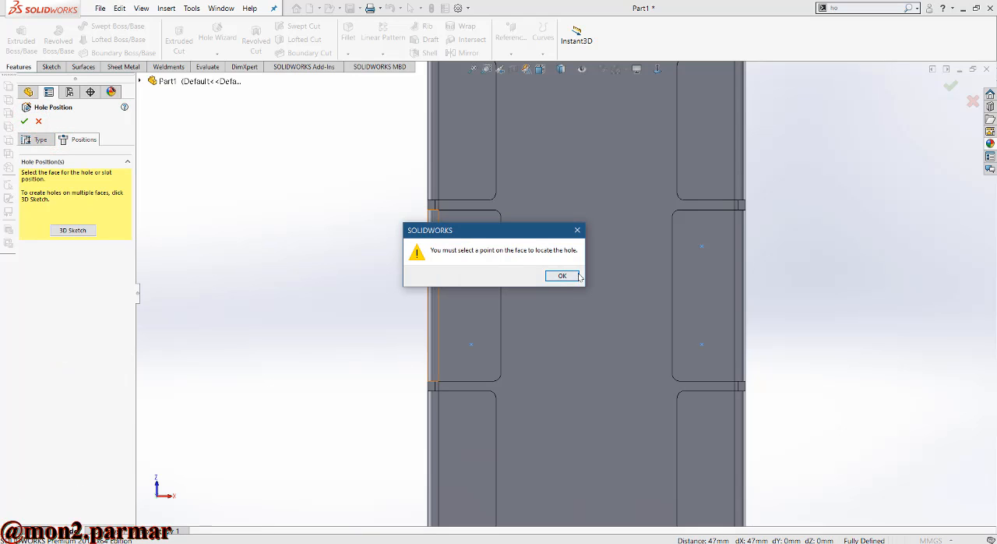
pyautogui.click(563, 276)
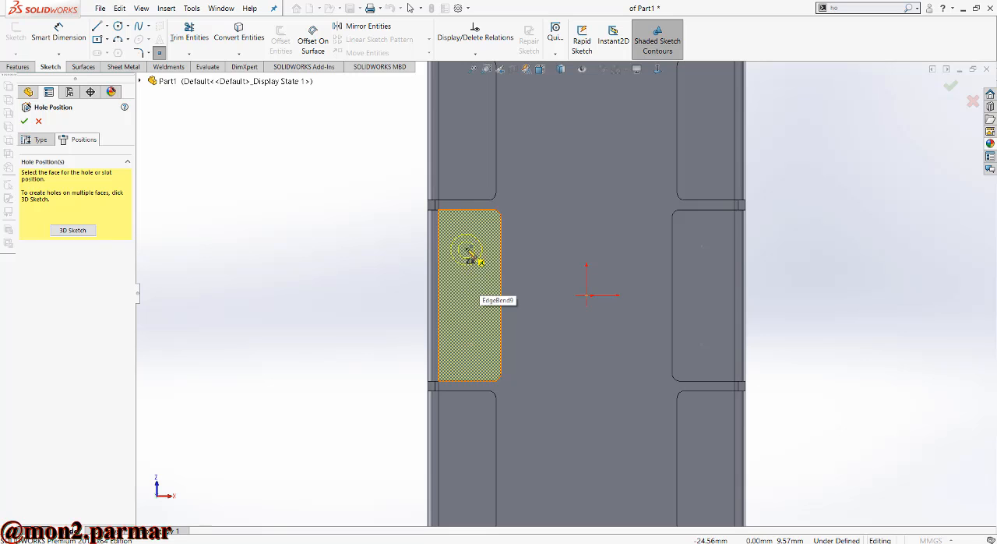
pyautogui.click(472, 247)
pyautogui.click(471, 344)
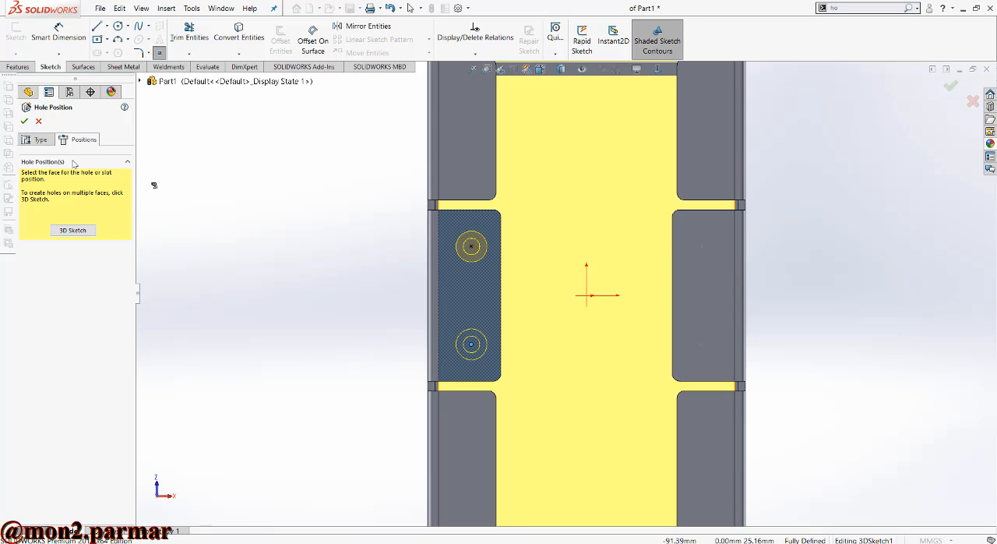
pyautogui.click(24, 123)
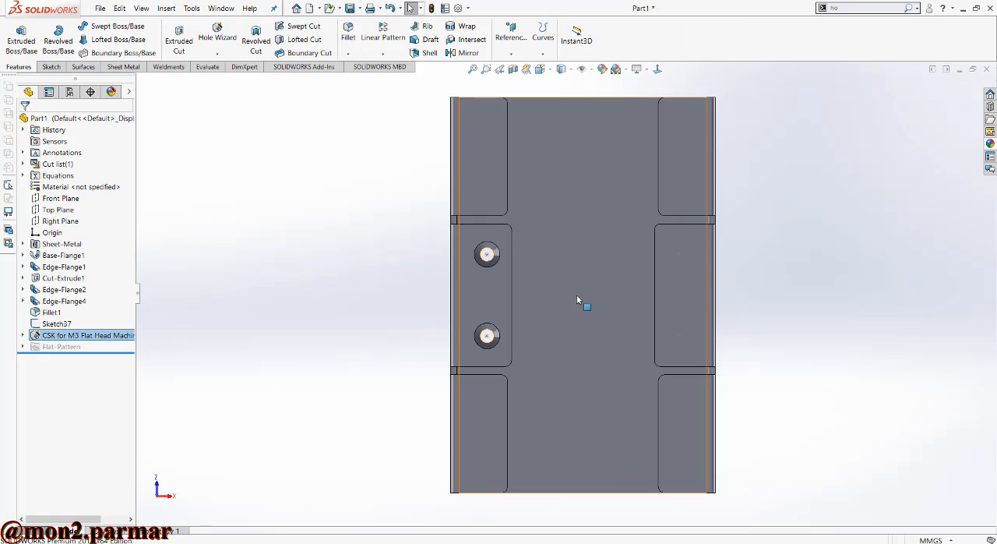
# - Edit the countersunk hole feature to use a Blind end condition with a depth of 1.5 mm
pyautogui.moveTo(583, 303); pyautogui.dragTo(424, 264, button='middle')
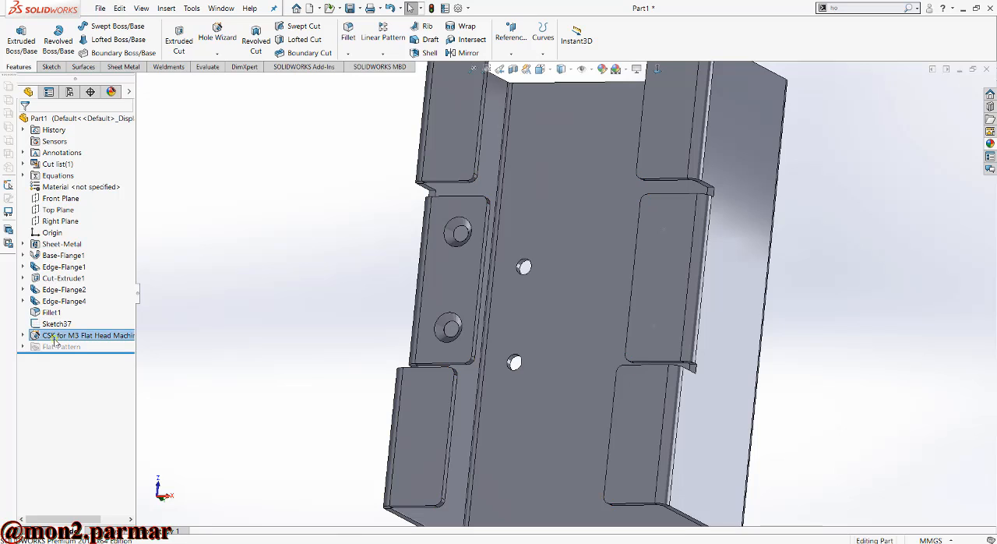
pyautogui.rightClick(58, 336)
pyautogui.click(63, 311)
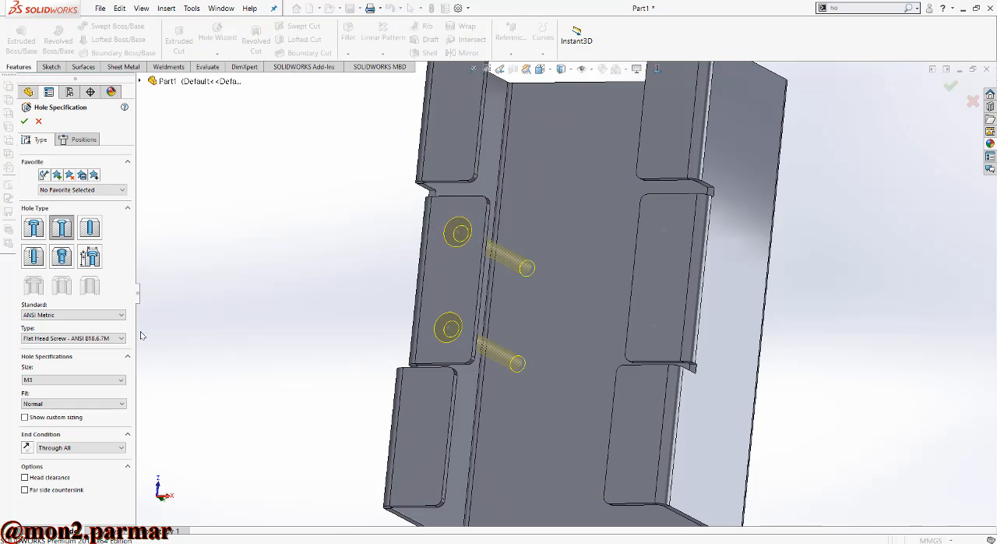
pyautogui.click(78, 447)
pyautogui.click(63, 457)
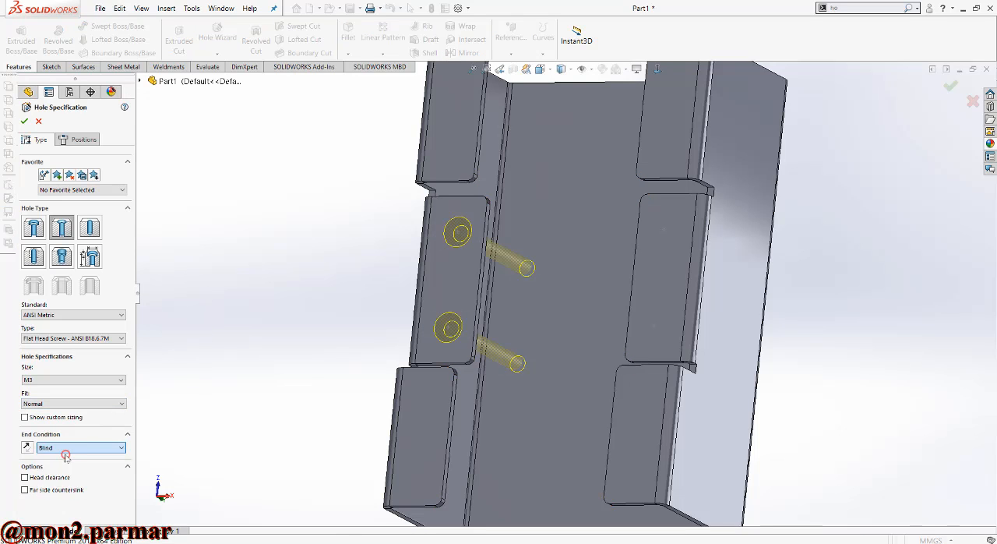
pyautogui.moveTo(67, 459); pyautogui.dragTo(34, 465)
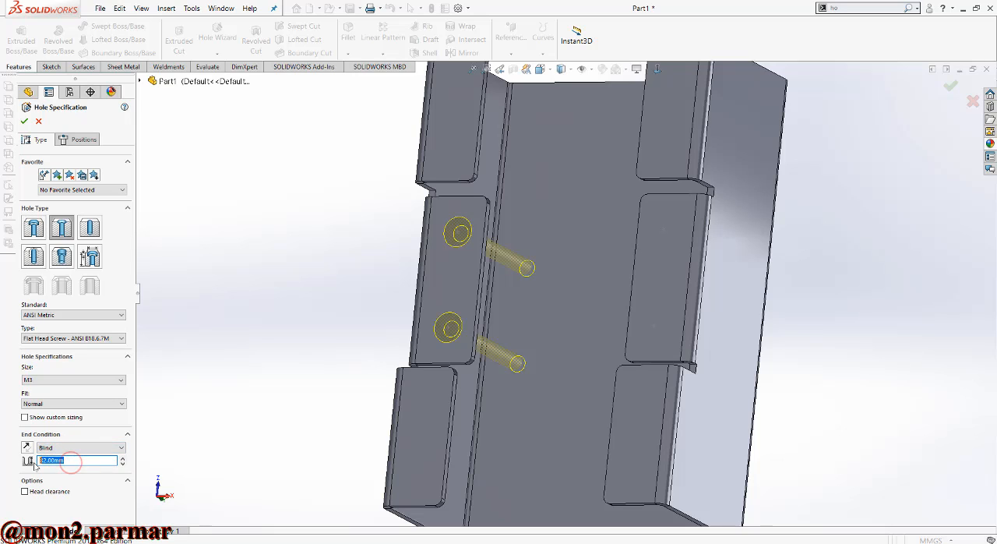
pyautogui.write('1.5')
pyautogui.press('Return')
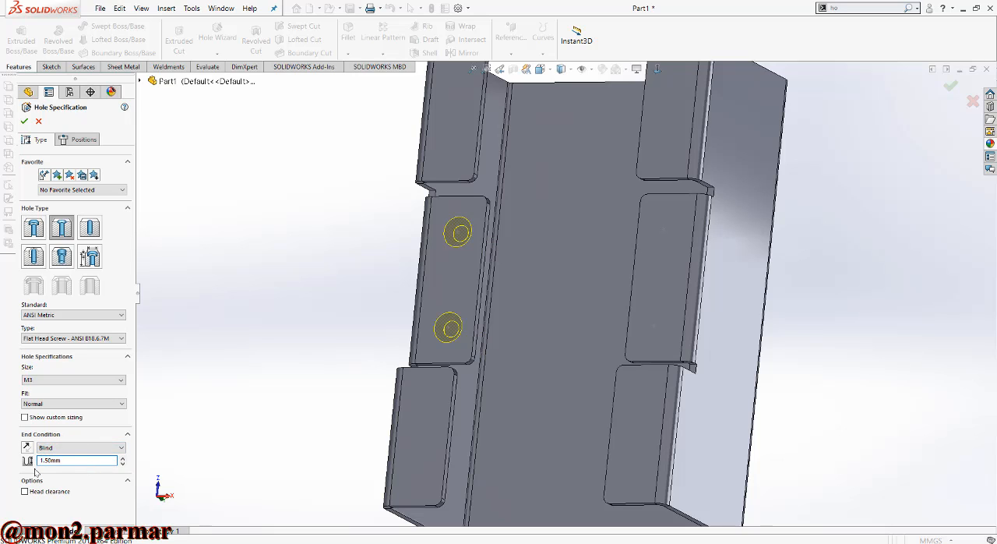
pyautogui.click(24, 121)
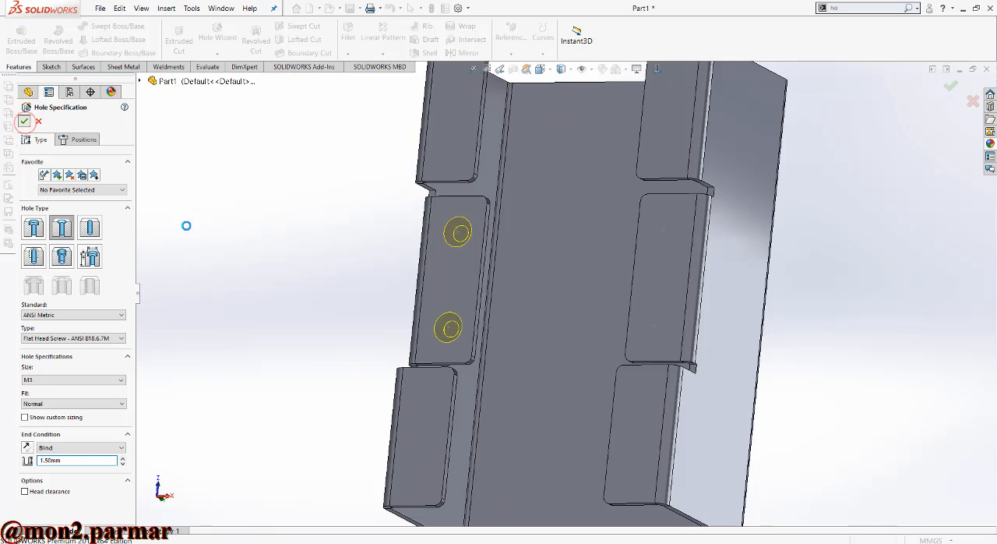
# - Create a second M3 countersunk hole feature, 1.5 mm deep, at the two sketch points on the right middle rim flange
pyautogui.click(909, 8)
pyautogui.click(889, 32)
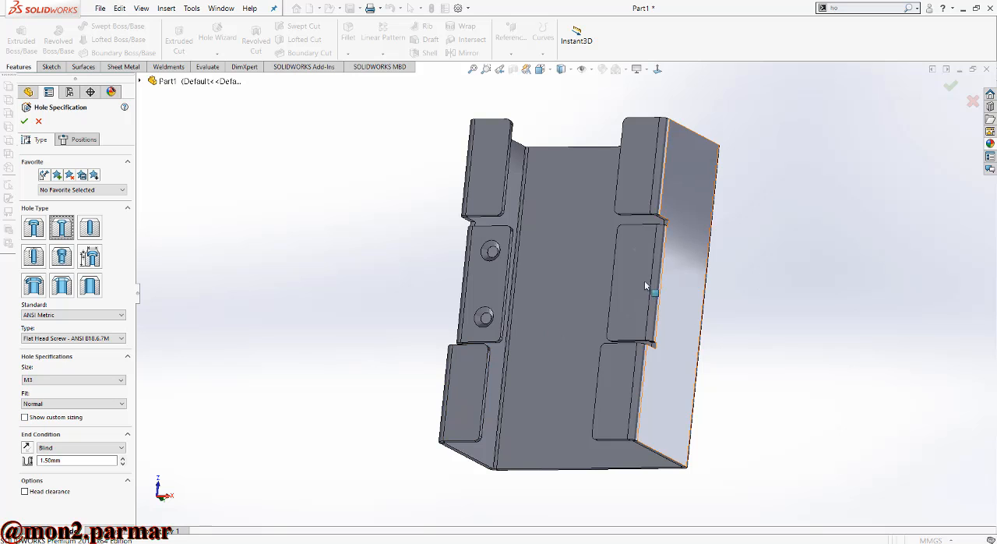
pyautogui.click(632, 250)
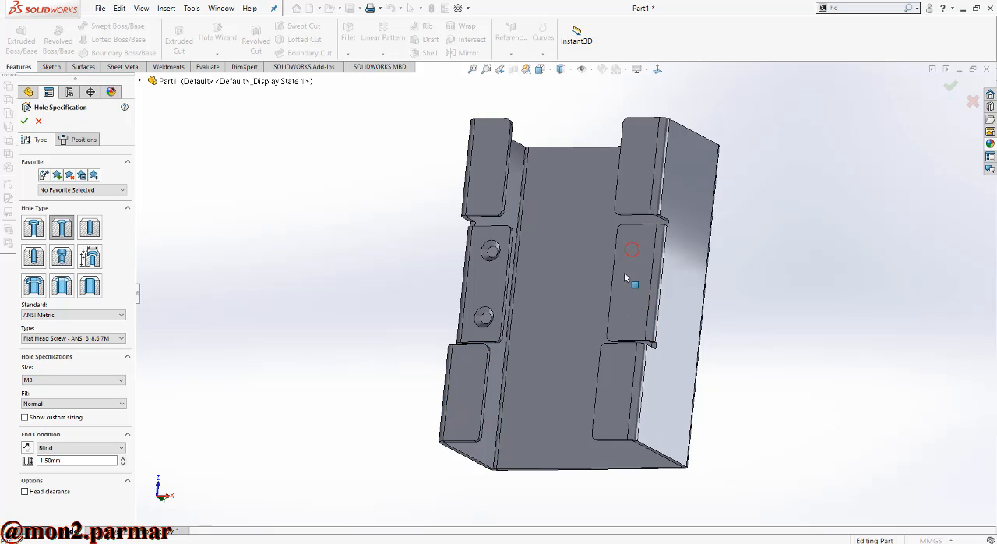
pyautogui.click(78, 140)
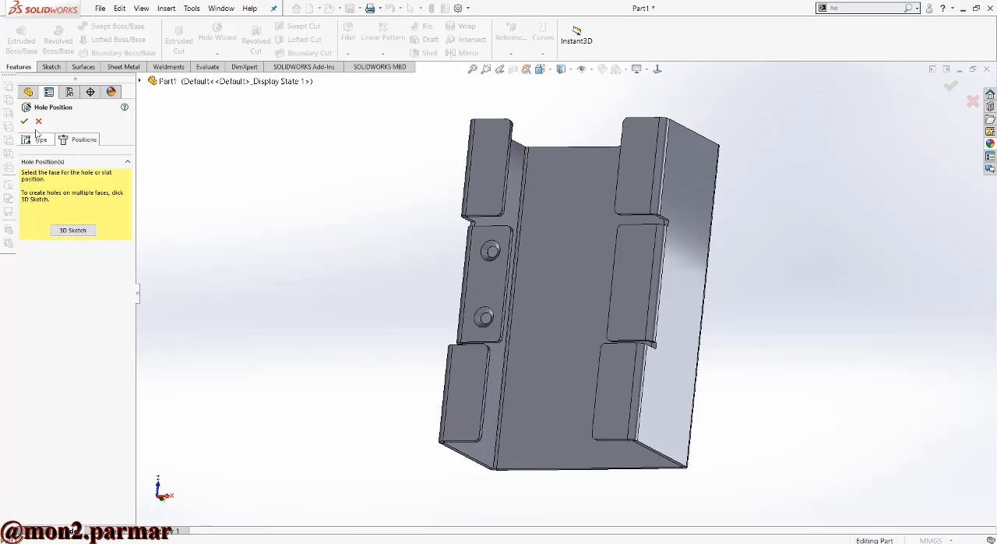
pyautogui.click(35, 139)
pyautogui.click(563, 273)
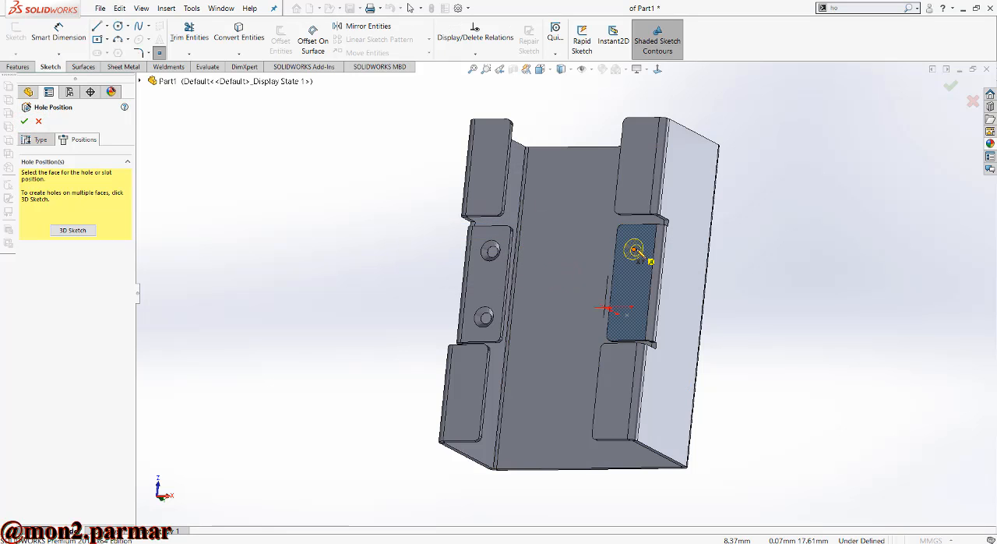
pyautogui.click(659, 71)
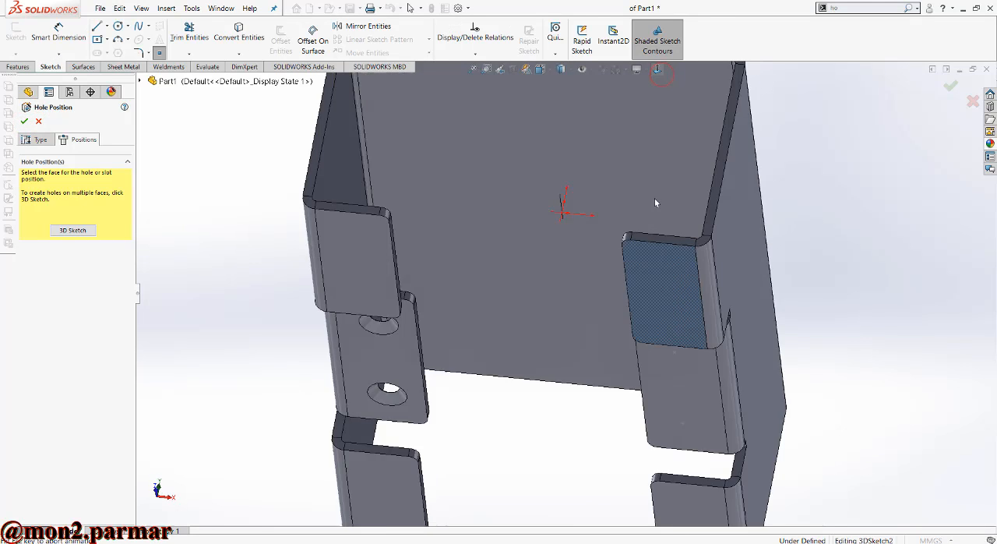
pyautogui.scroll(1, 635, 253)
pyautogui.moveTo(636, 255); pyautogui.dragTo(669, 137, button='middle')
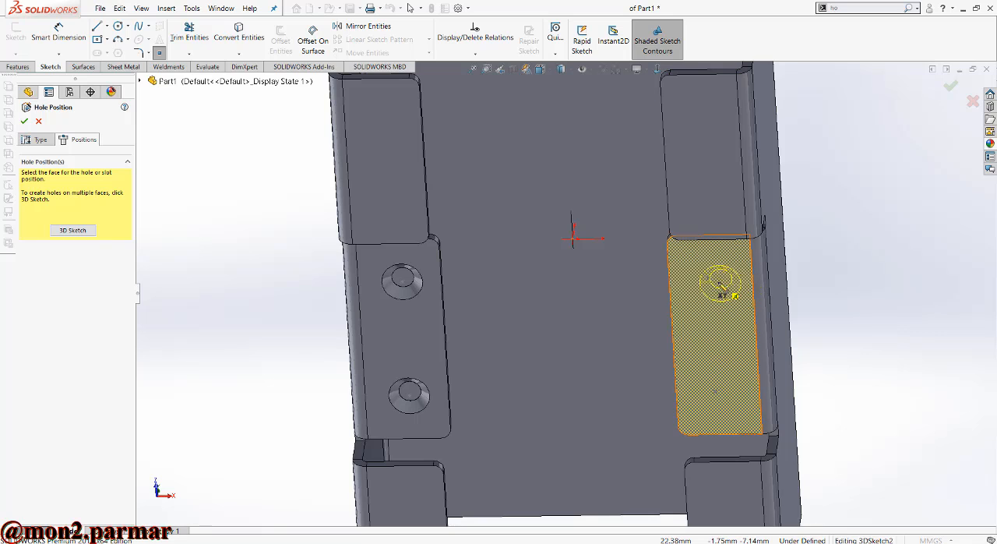
pyautogui.click(709, 279)
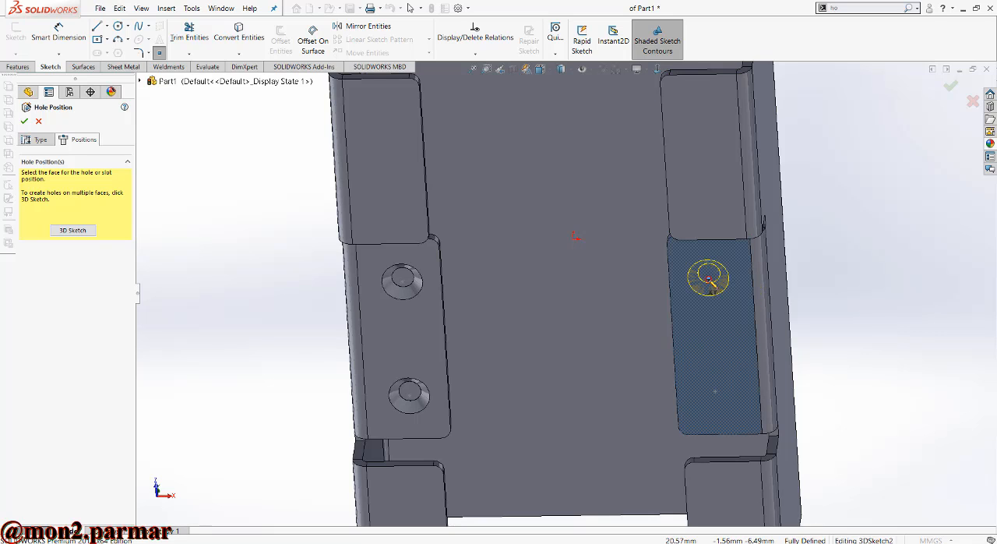
pyautogui.click(715, 391)
pyautogui.click(24, 121)
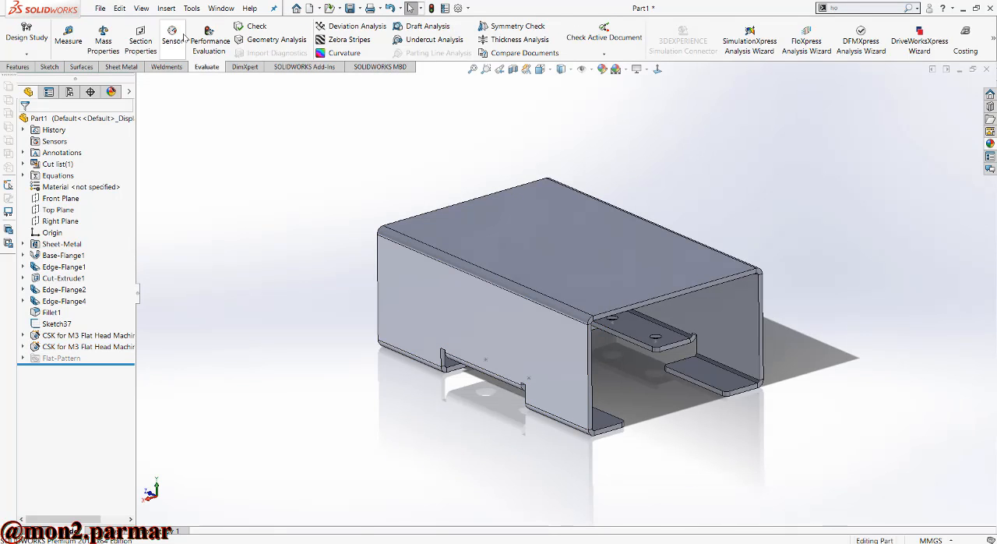
# - Start a sketch on the side flange's outer face and draw a center rectangle about 5.6 by 3.5 mm beside the notch
pyautogui.click(50, 67)
pyautogui.click(15, 37)
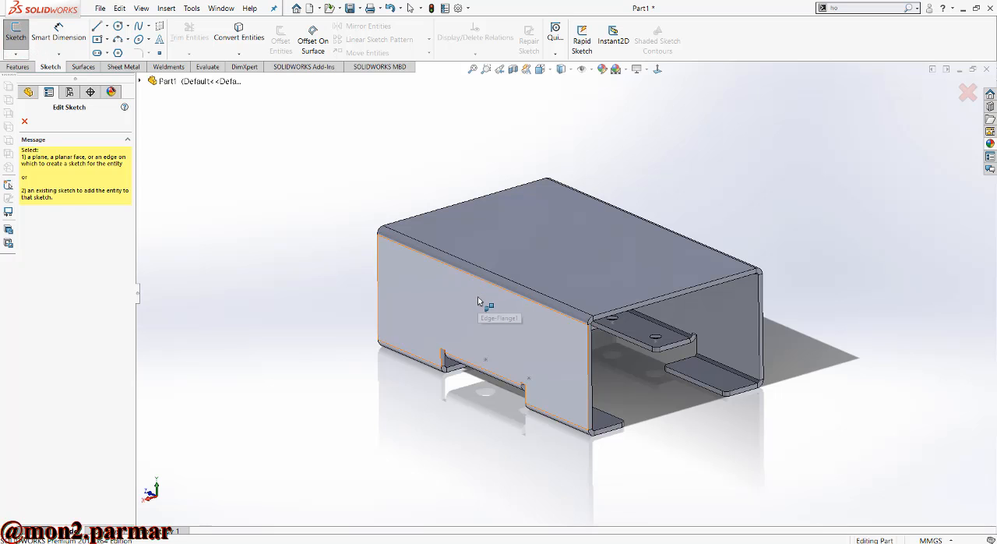
pyautogui.click(478, 294)
pyautogui.click(656, 70)
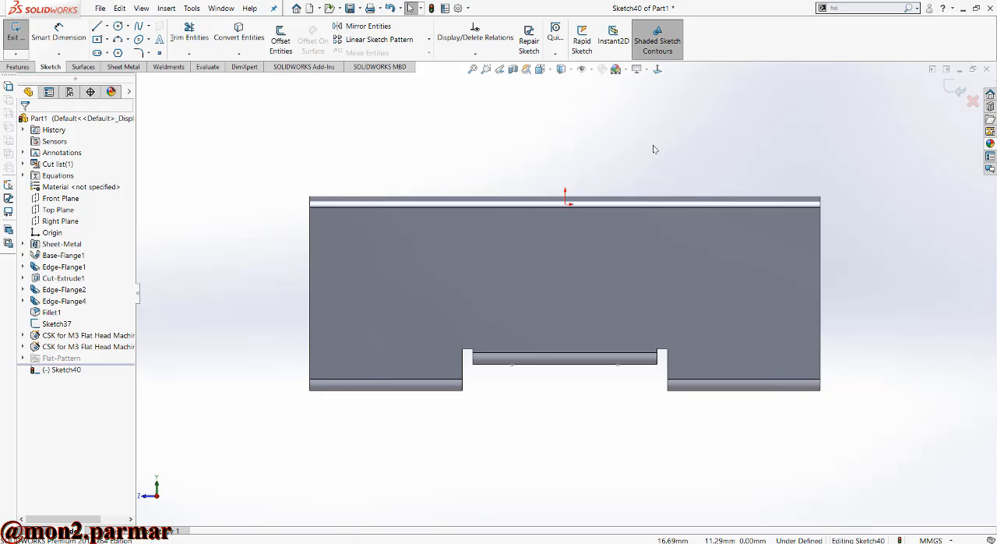
pyautogui.scroll(-5, 441, 389)
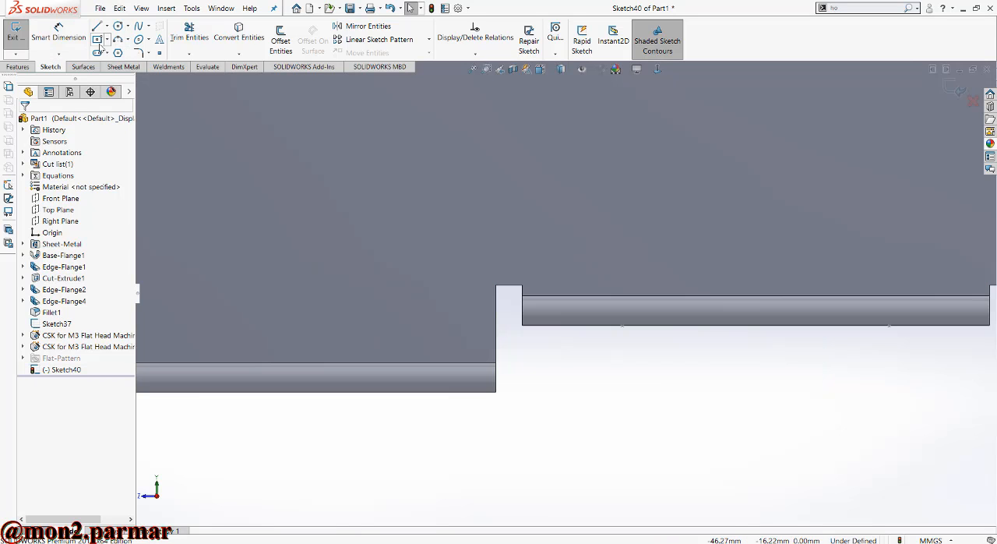
pyautogui.click(97, 40)
pyautogui.click(397, 203)
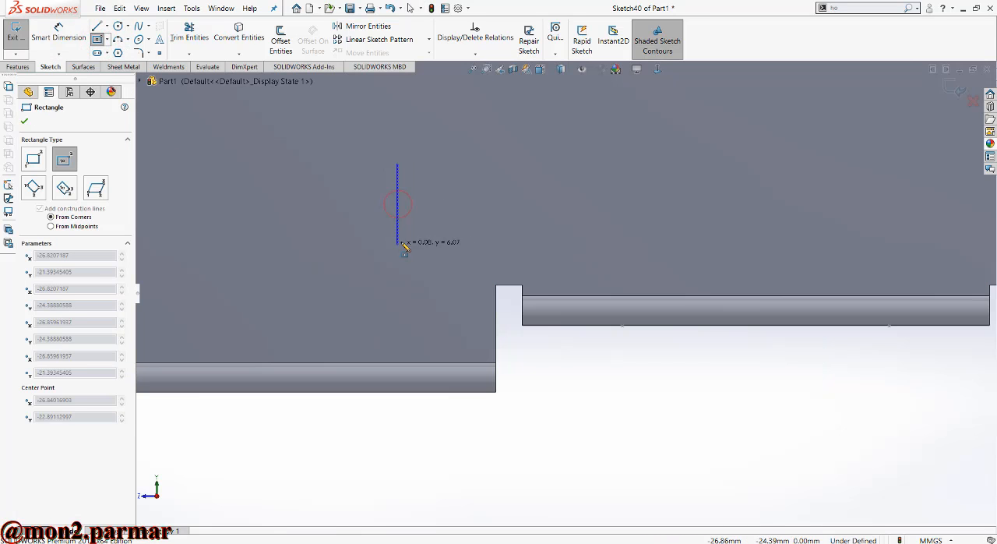
pyautogui.click(435, 226)
# - Dimension the rectangle to 12 mm wide and 7.6 mm high
pyautogui.click(83, 37)
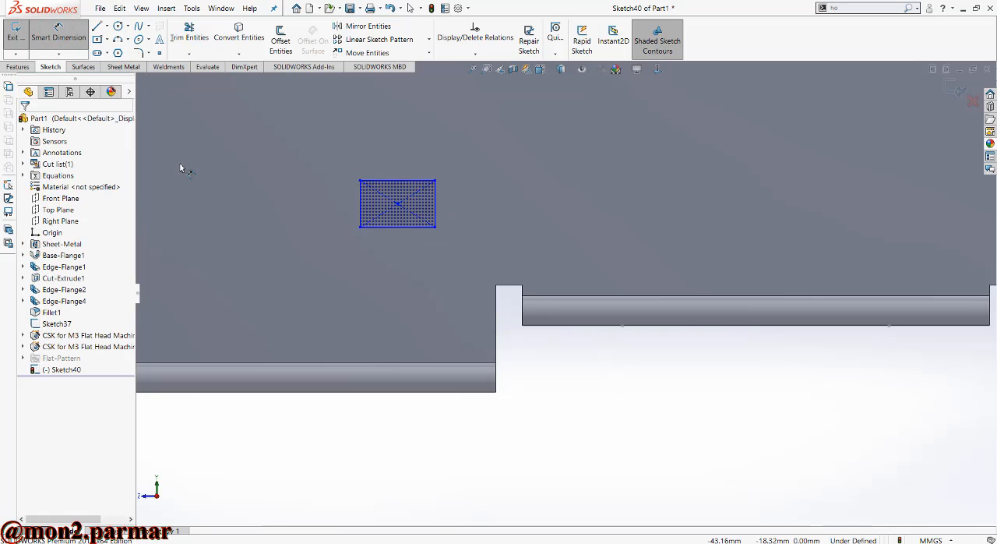
pyautogui.click(400, 226)
pyautogui.click(398, 257)
pyautogui.write('12')
pyautogui.press('Return')
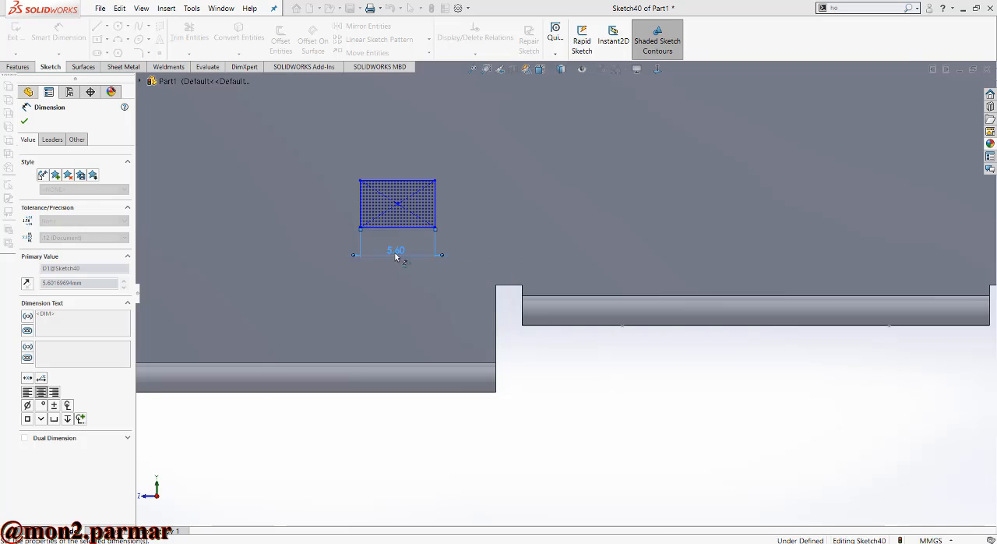
pyautogui.click(278, 209)
pyautogui.click(259, 209)
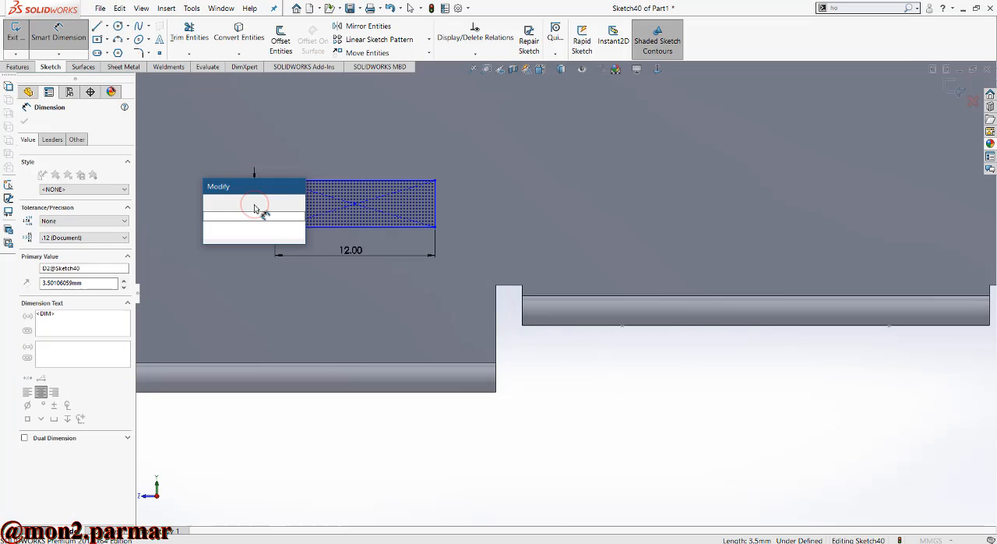
pyautogui.write('2')
pyautogui.write('.6')
pyautogui.press('Return')
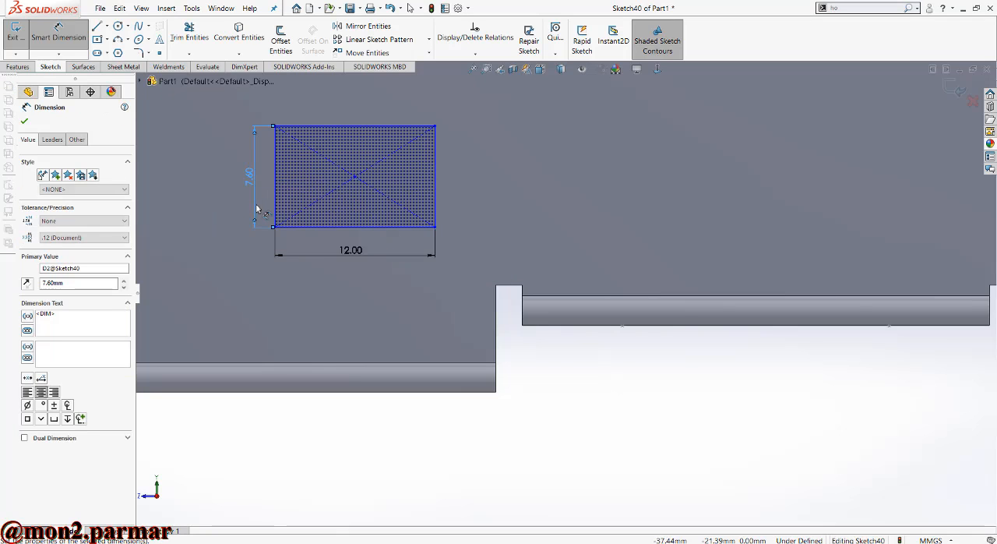
# - Dimension the rectangle's near vertical side 12.7 mm from the side flange's end edge
pyautogui.scroll(2, 372, 138)
pyautogui.scroll(-2, 372, 138)
pyautogui.scroll(2, 409, 253)
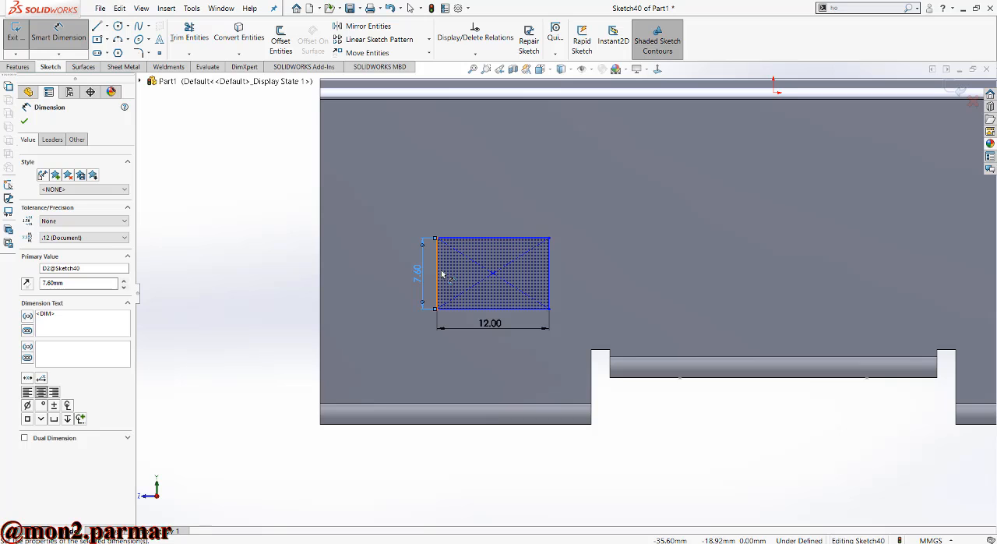
pyautogui.click(319, 285)
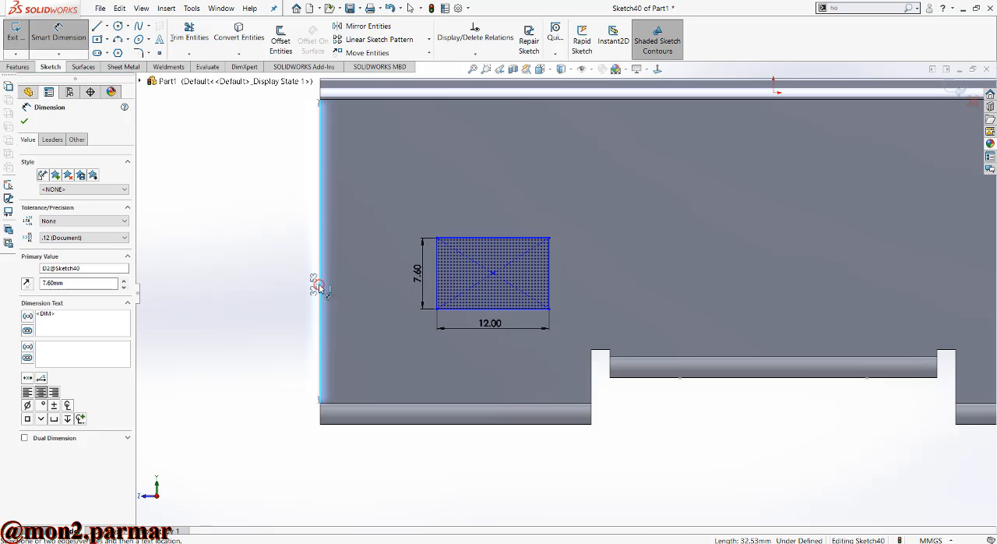
pyautogui.click(438, 272)
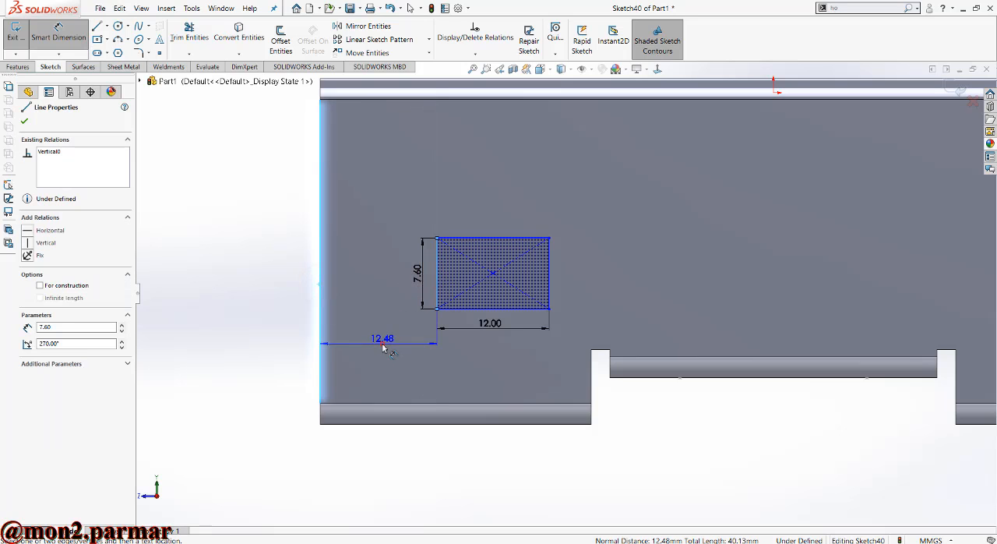
pyautogui.click(382, 343)
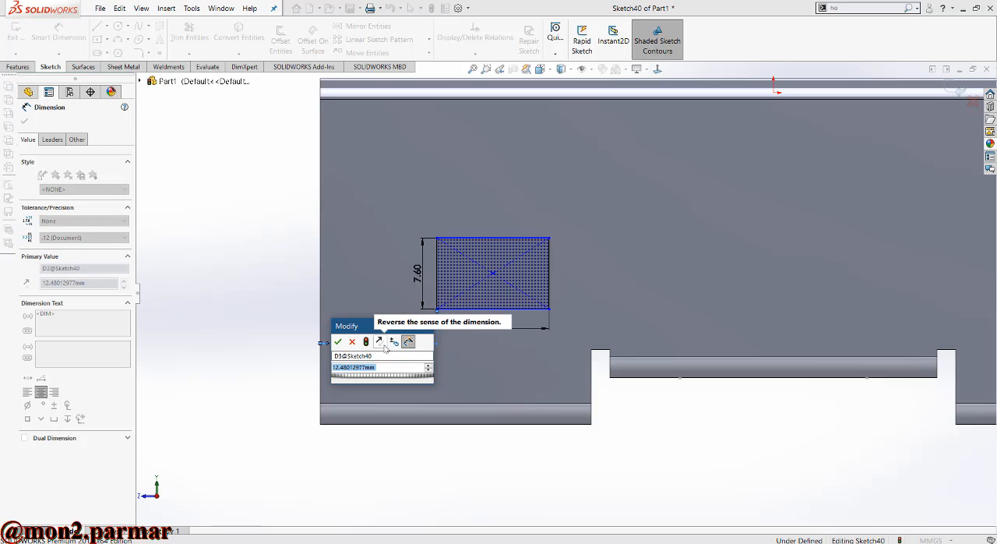
pyautogui.write('12.7')
pyautogui.press('Return')
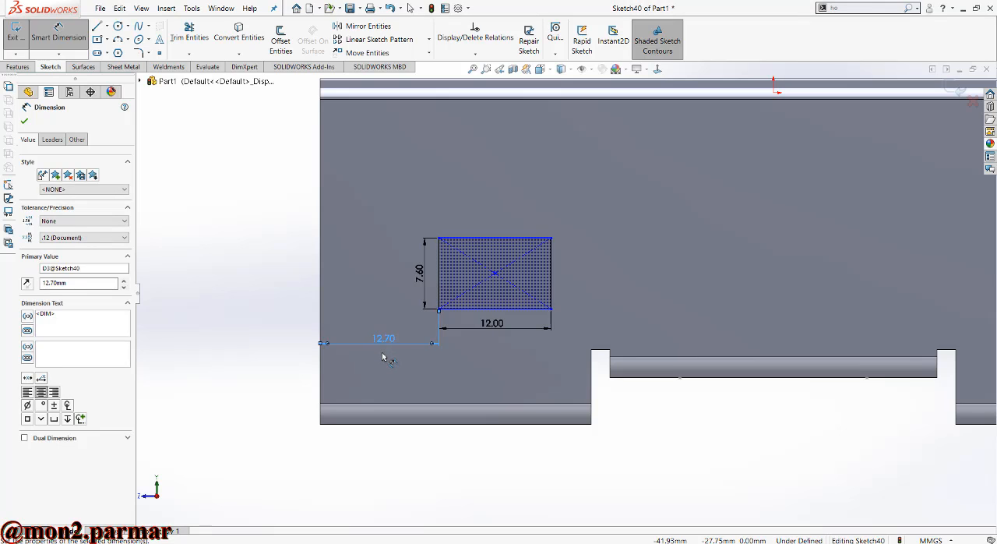
# - Dimension the rectangle's lower side 12 mm above the flange's bottom edge and leave the dimension tool
pyautogui.click(471, 310)
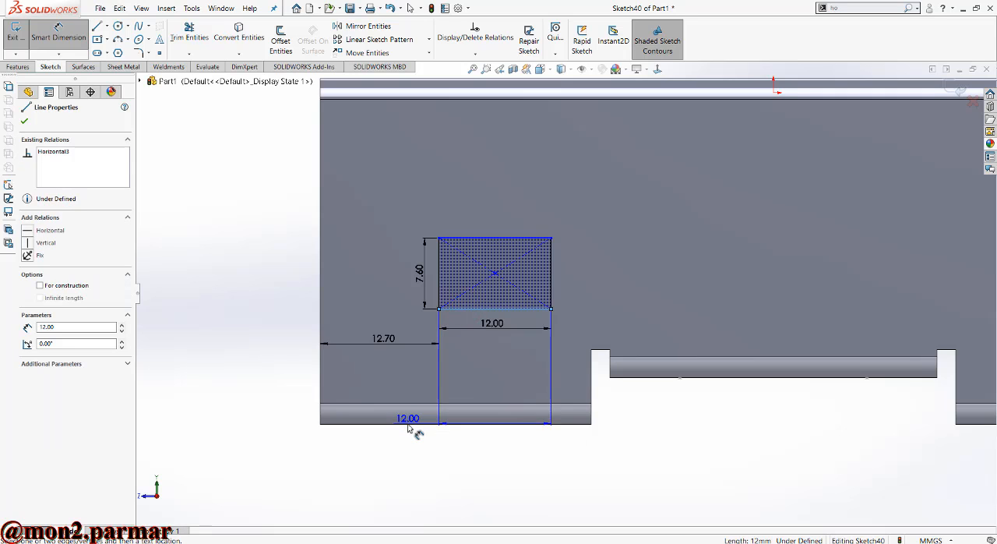
pyautogui.click(409, 425)
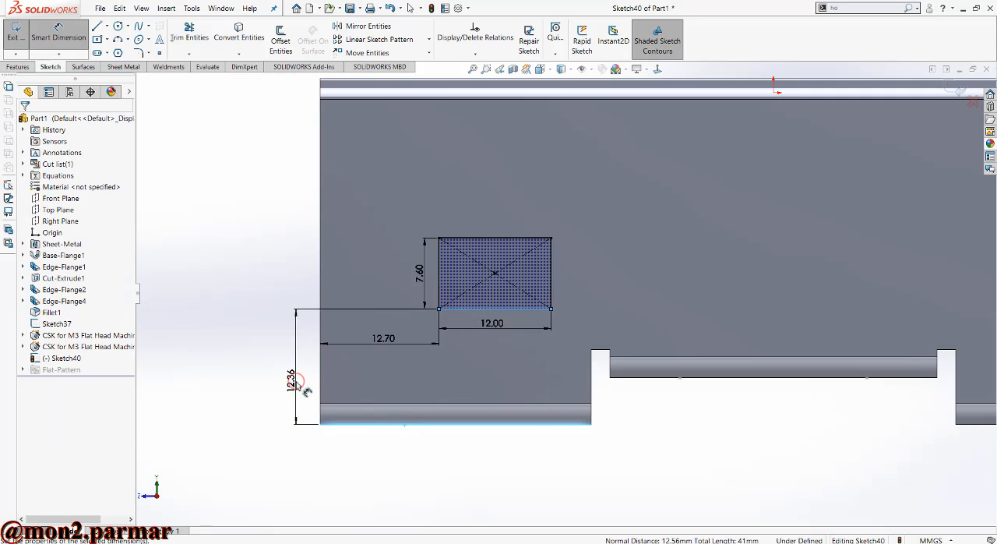
pyautogui.click(297, 382)
pyautogui.write('12.35601566mm')
pyautogui.press('Return')
pyautogui.press('Escape')
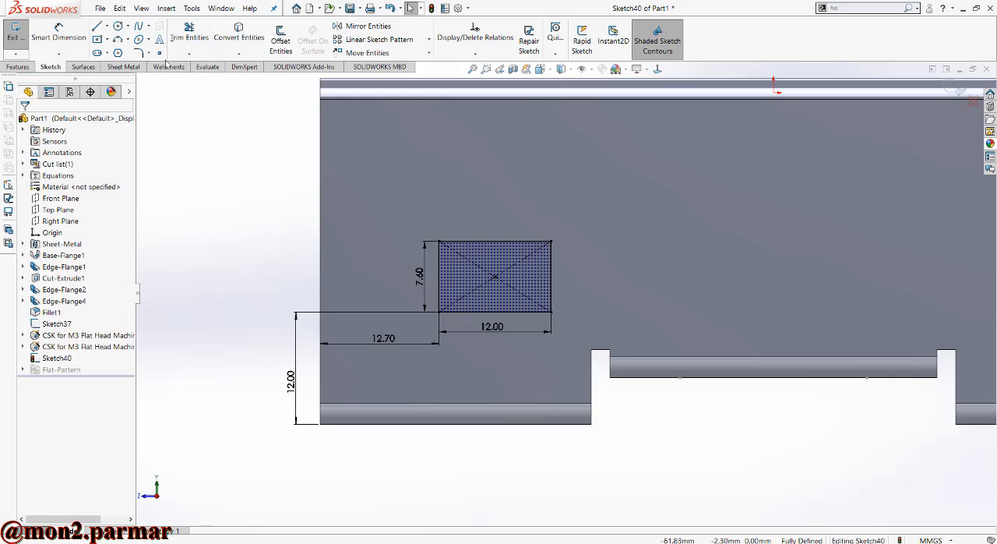
# - Round all four corners of the 12 by 7.6 mm rectangle with 2.8 mm sketch fillets
pyautogui.click(139, 53)
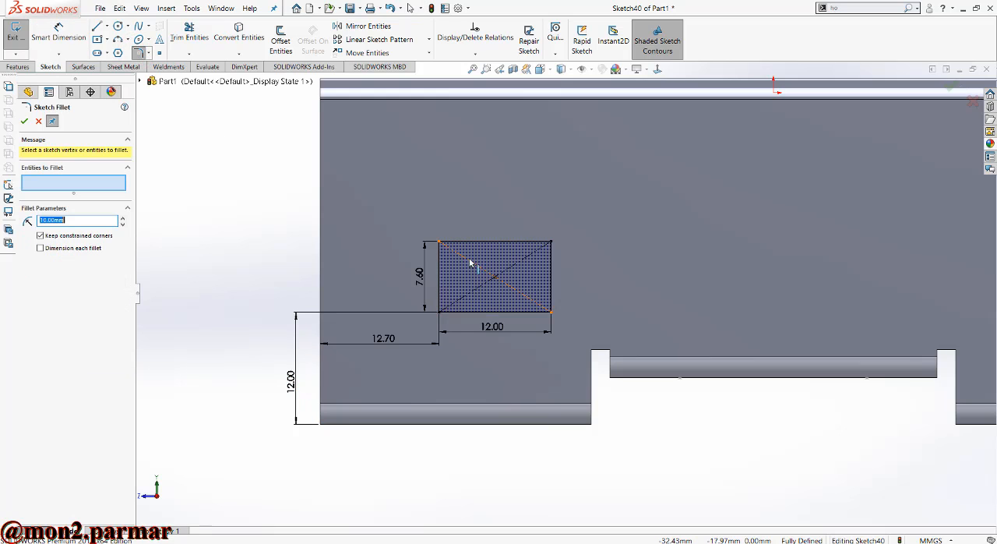
pyautogui.click(441, 243)
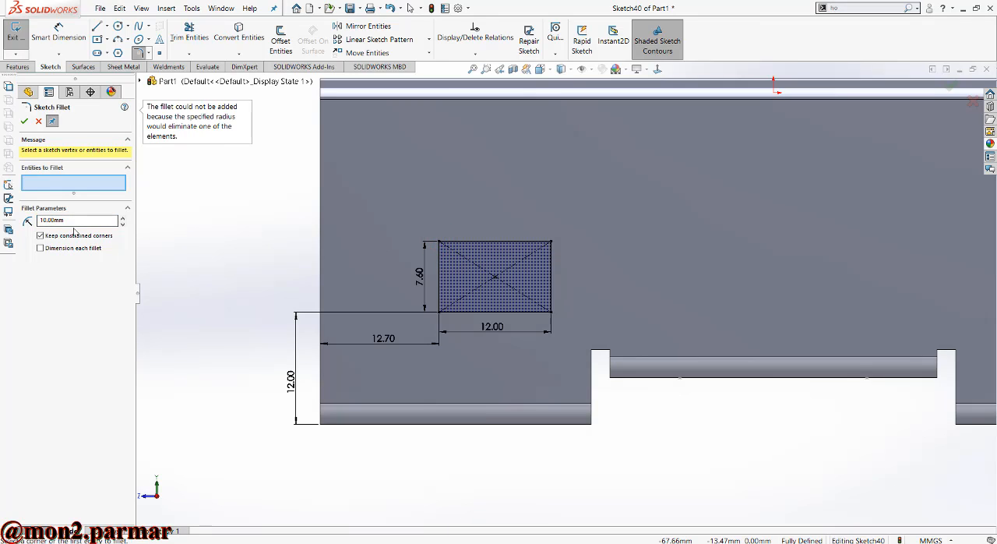
pyautogui.moveTo(71, 222); pyautogui.dragTo(16, 226)
pyautogui.write('3.1')
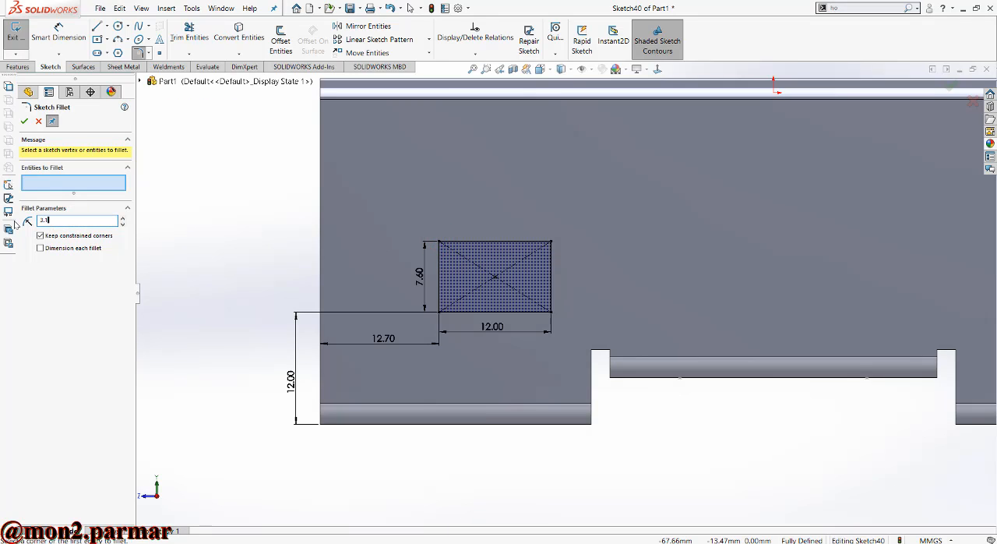
pyautogui.click(441, 242)
pyautogui.click(552, 242)
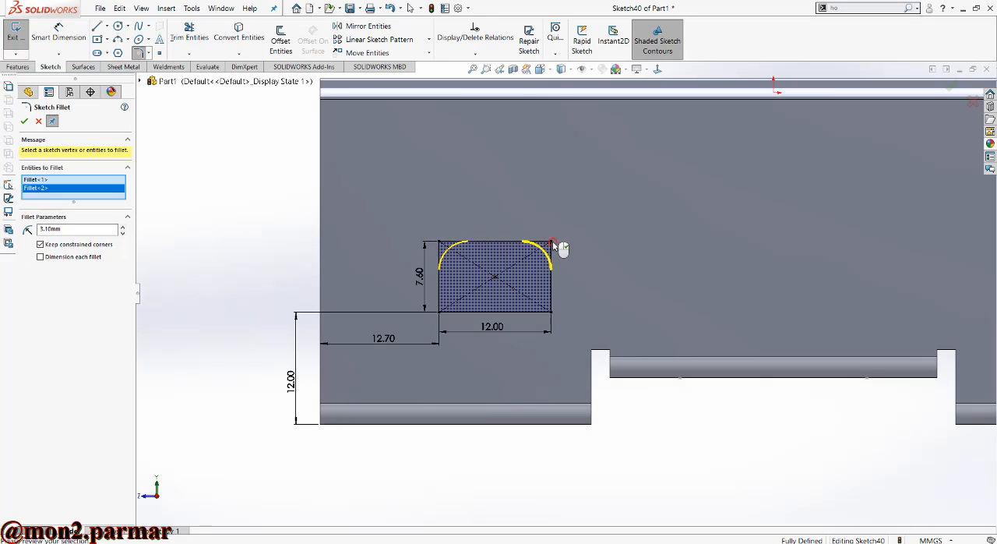
pyautogui.click(553, 311)
pyautogui.click(440, 313)
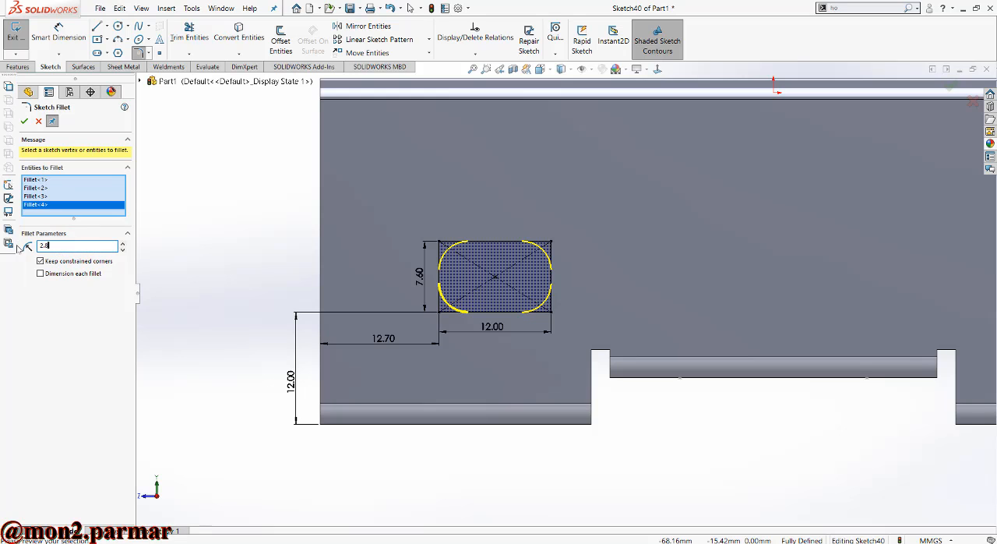
pyautogui.press('Return')
pyautogui.click(24, 121)
# - Draw two center rectangles in a row beside the rounded opening, about 8.3 by 7 mm and about 9.4 by 7 mm
pyautogui.scroll(2, 390, 304)
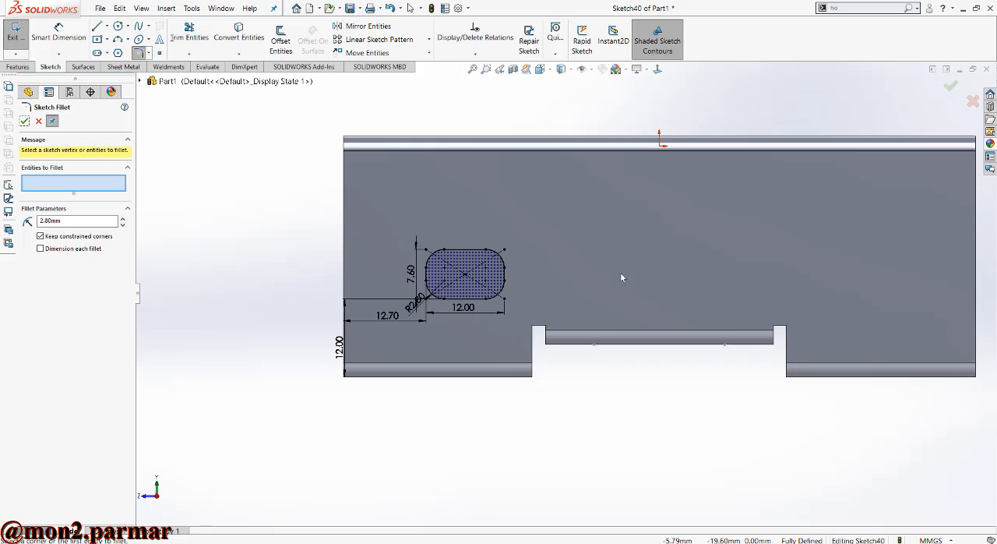
pyautogui.click(97, 40)
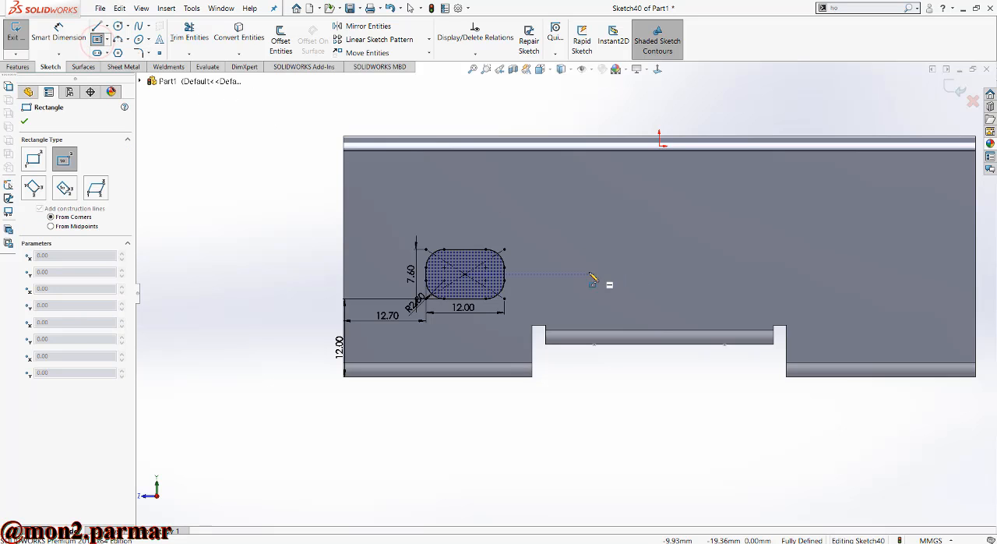
pyautogui.click(575, 258)
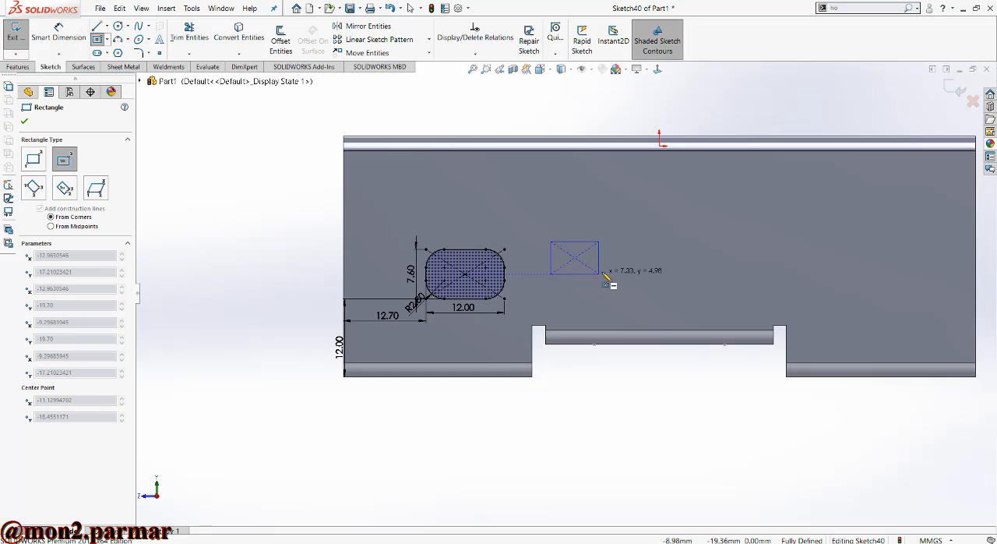
pyautogui.click(602, 279)
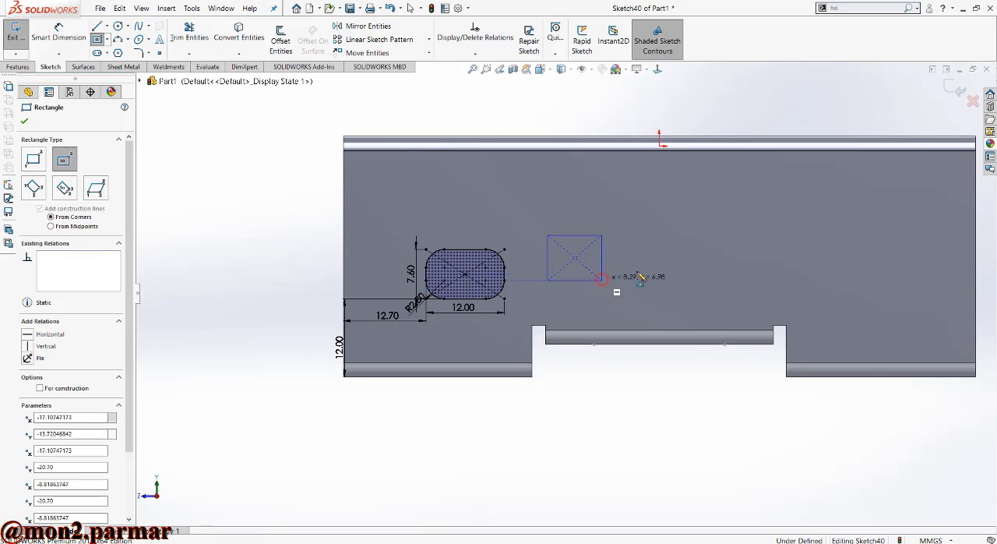
pyautogui.click(677, 258)
pyautogui.click(647, 280)
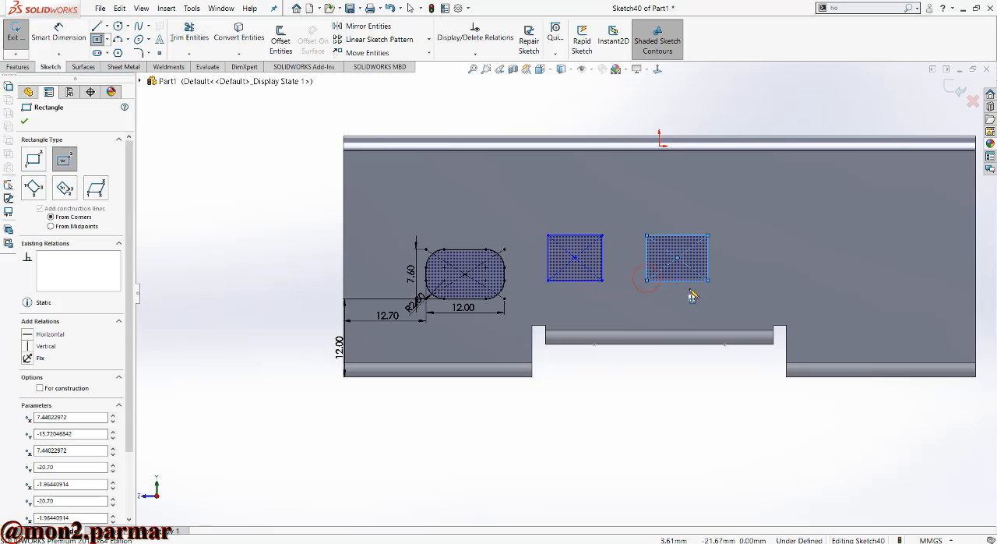
# - Draw a circle beyond the second plain rectangle and dimension its diameter to 8 mm
pyautogui.click(119, 26)
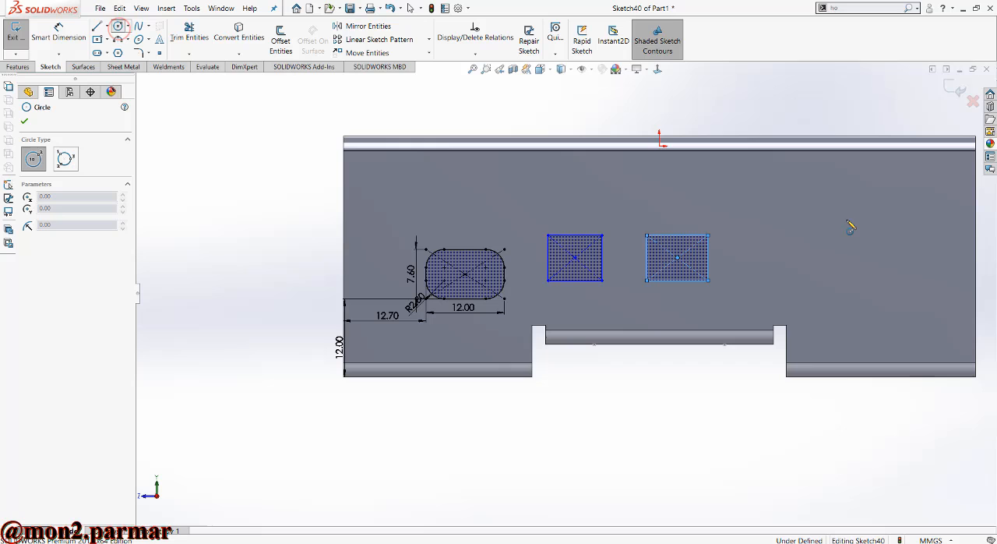
pyautogui.click(764, 254)
pyautogui.click(775, 262)
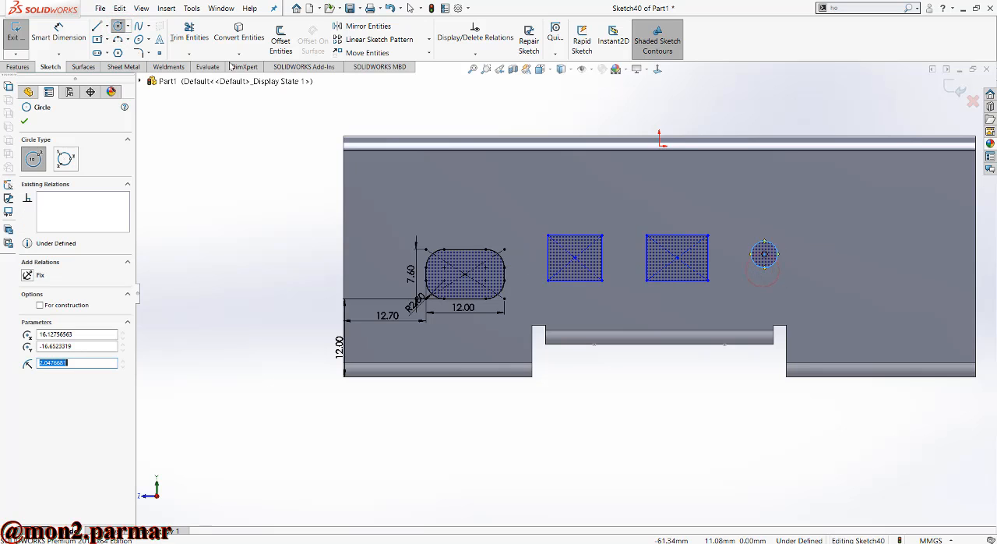
pyautogui.press('Escape')
pyautogui.click(49, 34)
pyautogui.click(766, 252)
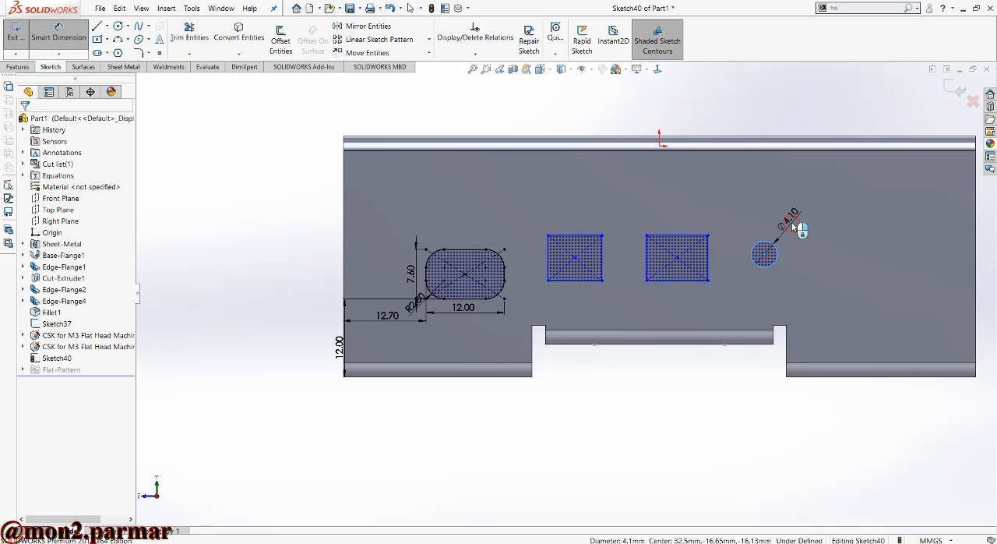
pyautogui.click(791, 220)
pyautogui.write('8')
pyautogui.press('Return')
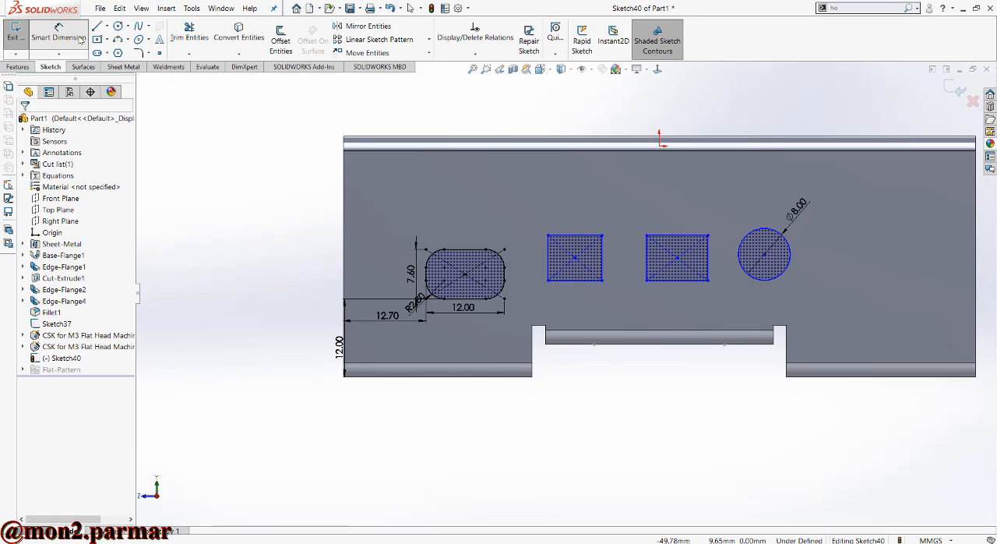
# - Dimension the circle's center 17 mm above the flange's bottom edge
pyautogui.click(781, 274)
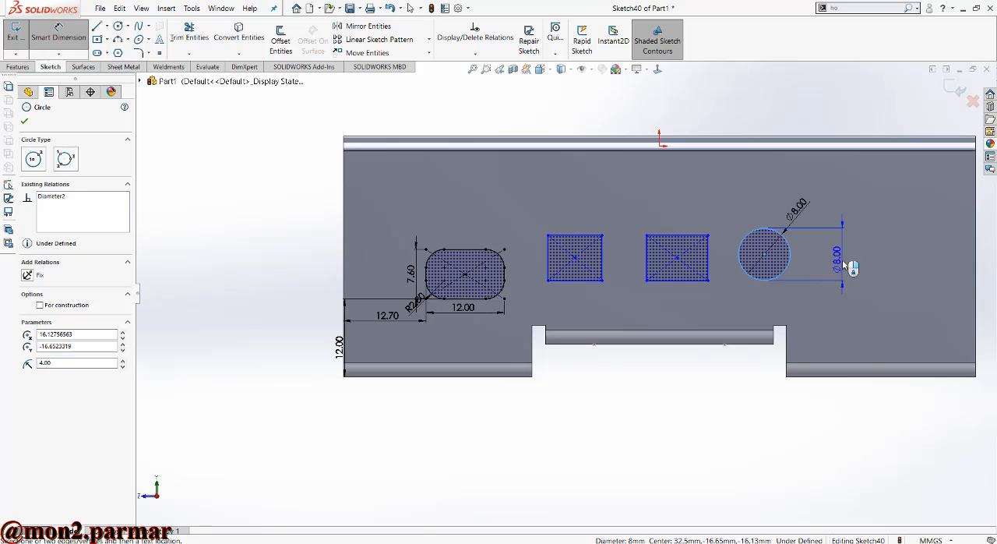
pyautogui.click(841, 375)
pyautogui.click(865, 327)
pyautogui.write('7.00mm')
pyautogui.press('Return')
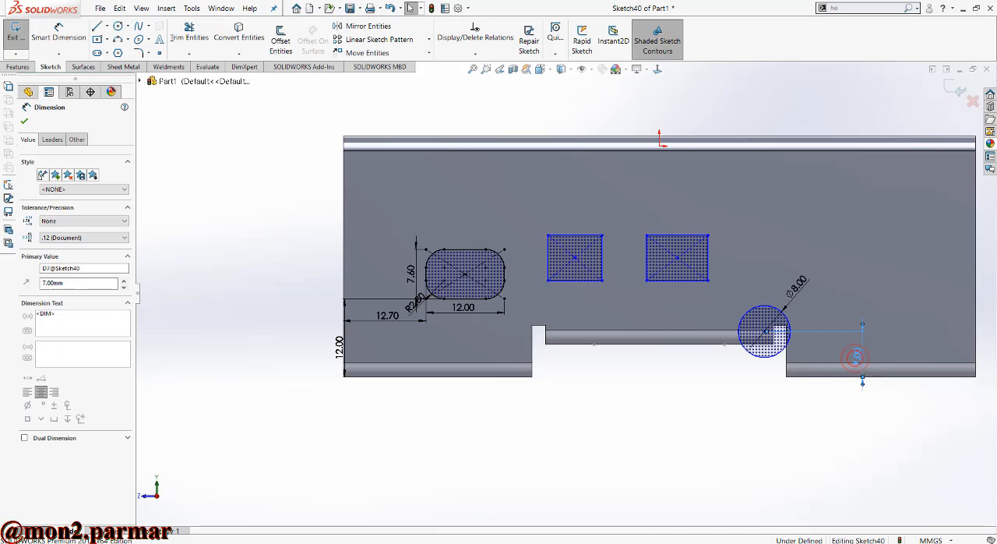
pyautogui.doubleClick(856, 357)
pyautogui.write('17')
pyautogui.press('Return')
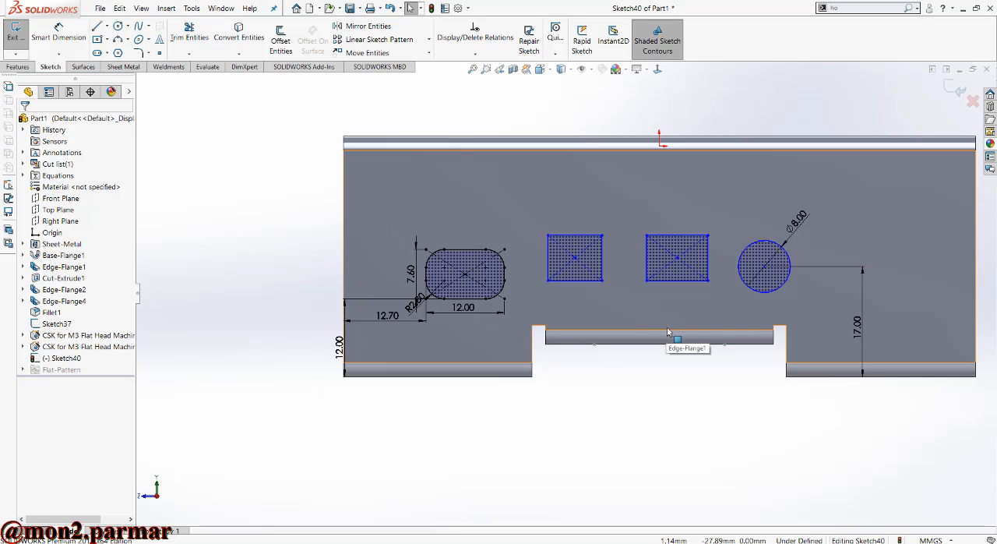
# - Dimension the plain rectangle next to the rounded opening to 12 mm wide and 9 mm high
pyautogui.click(79, 37)
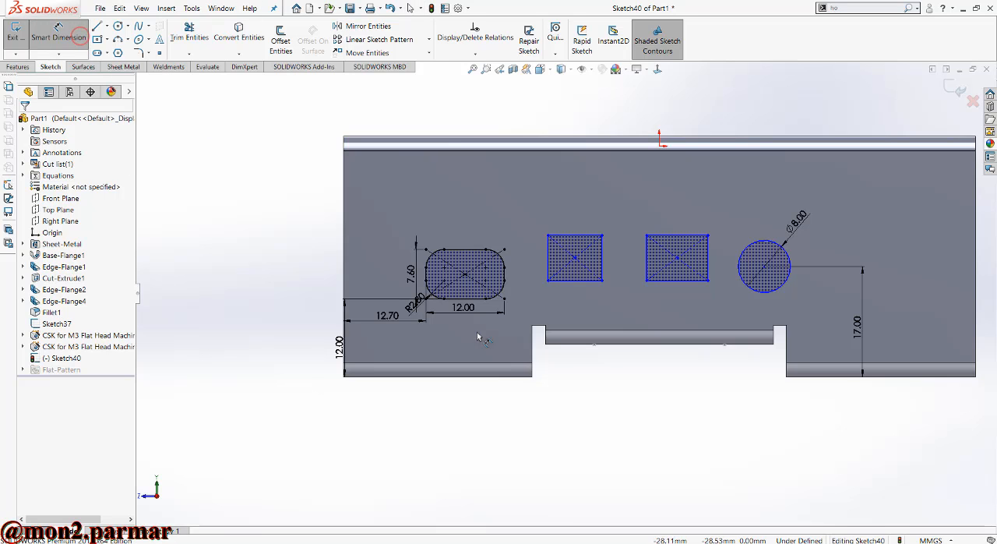
pyautogui.click(581, 280)
pyautogui.click(579, 304)
pyautogui.write('1')
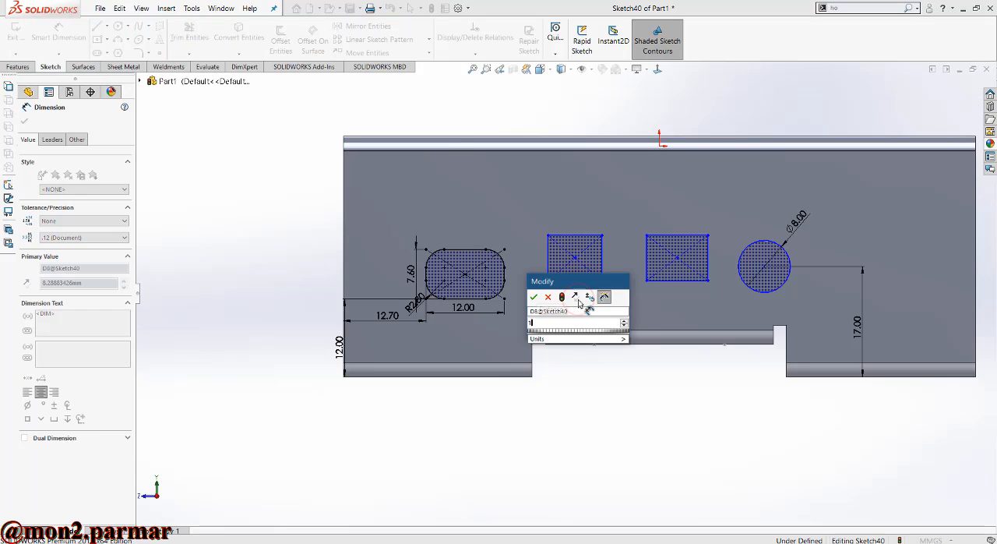
pyautogui.write('2')
pyautogui.press('Return')
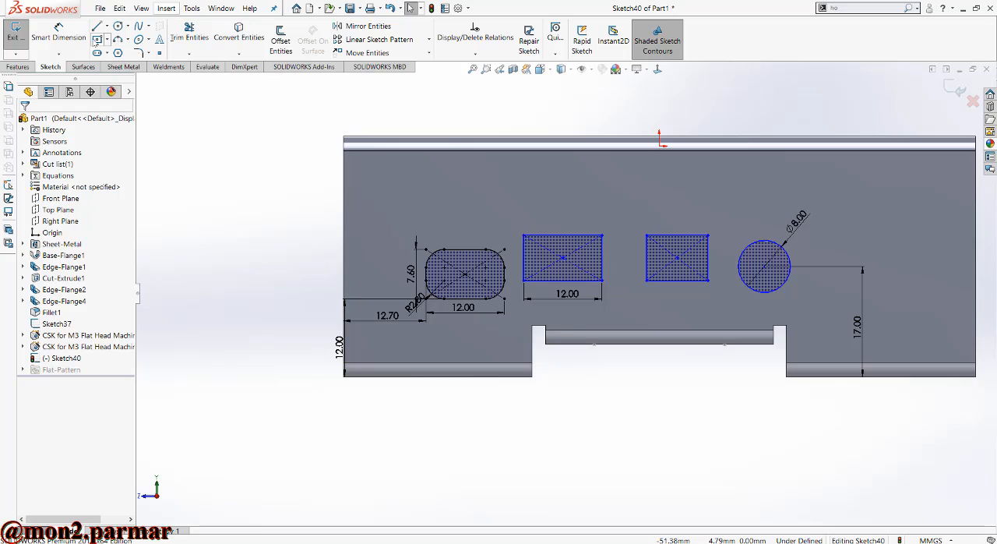
pyautogui.click(58, 36)
pyautogui.click(602, 262)
pyautogui.click(620, 212)
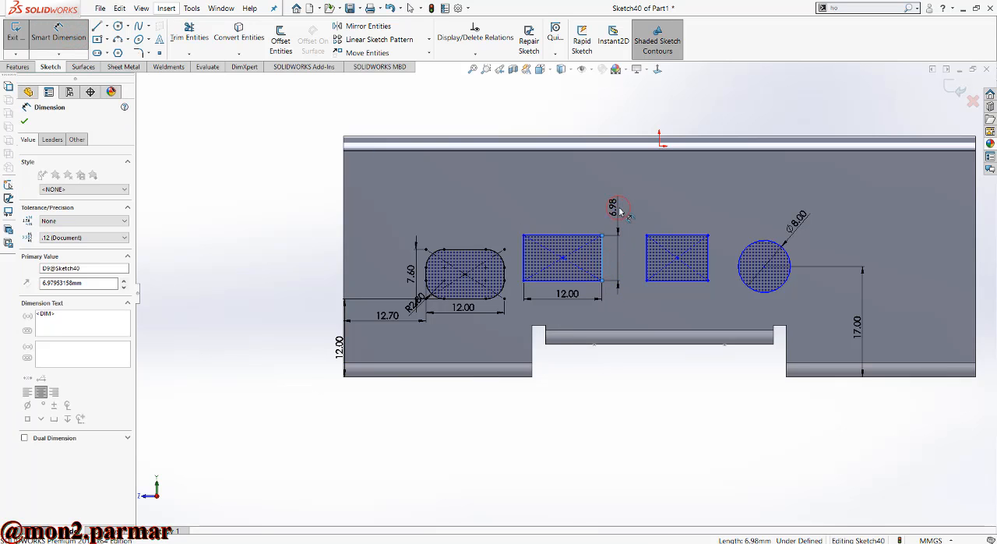
pyautogui.write('9')
pyautogui.press('Return')
pyautogui.press('Escape')
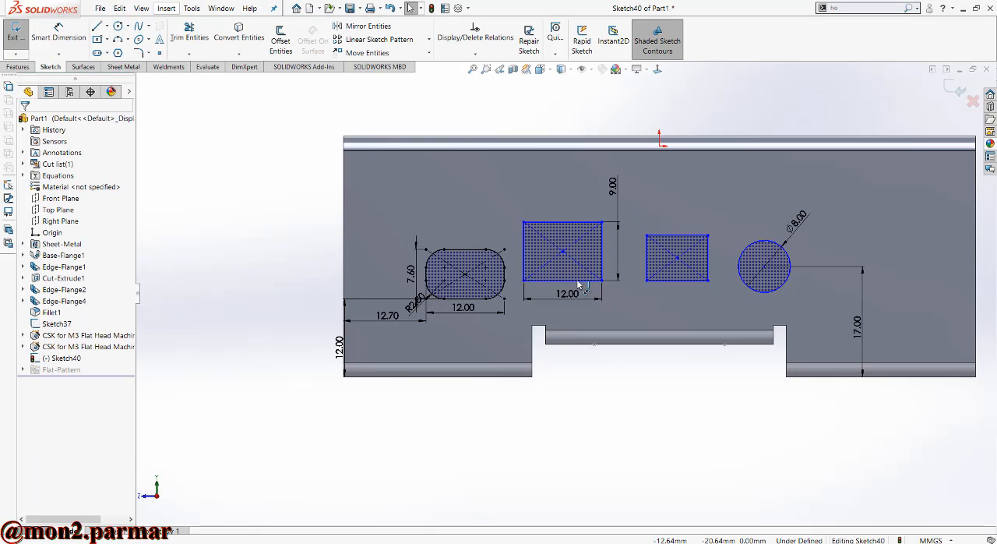
# - Make the width and height of the rectangle nearest the circle equal to those of the dimensioned plain rectangle
pyautogui.click(585, 279)
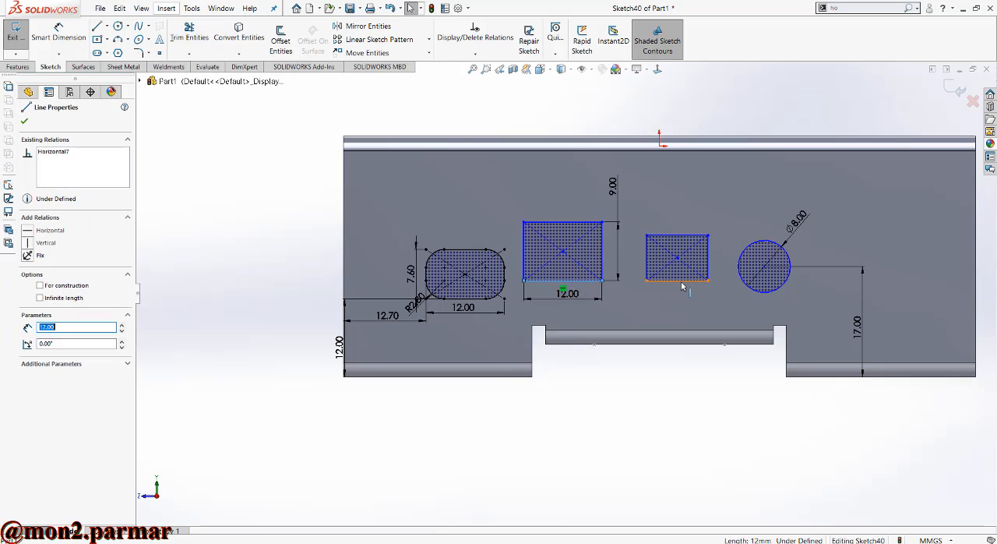
pyautogui.keyDown('ctrl'); pyautogui.click(678, 280); pyautogui.keyUp('ctrl')
pyautogui.press('Escape')
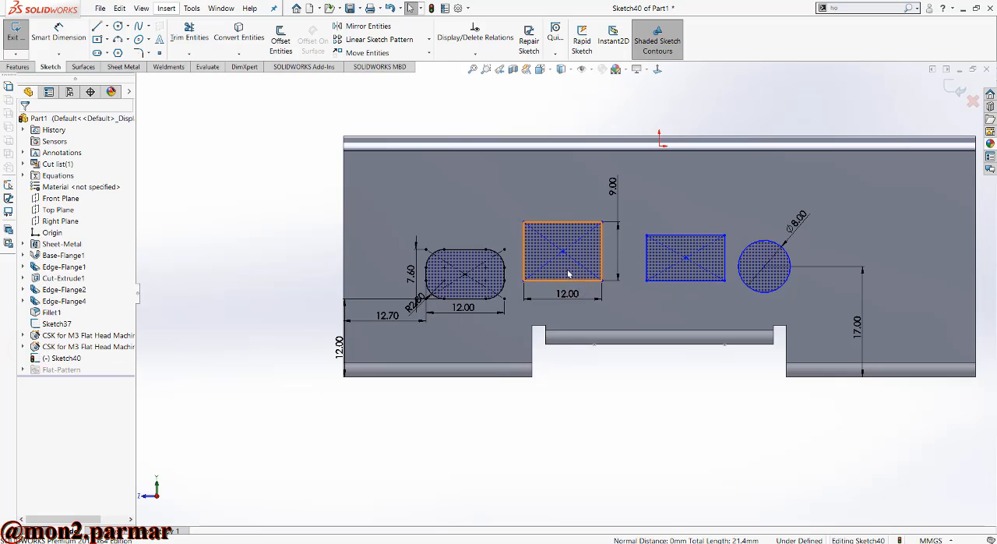
pyautogui.click(602, 251)
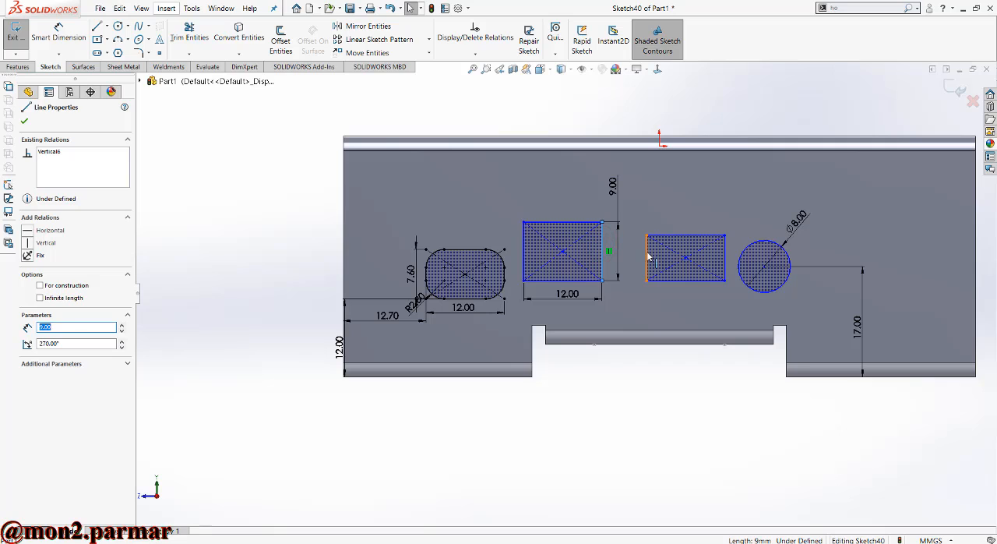
pyautogui.keyDown('ctrl'); pyautogui.click(647, 257); pyautogui.keyUp('ctrl')
pyautogui.click(29, 352)
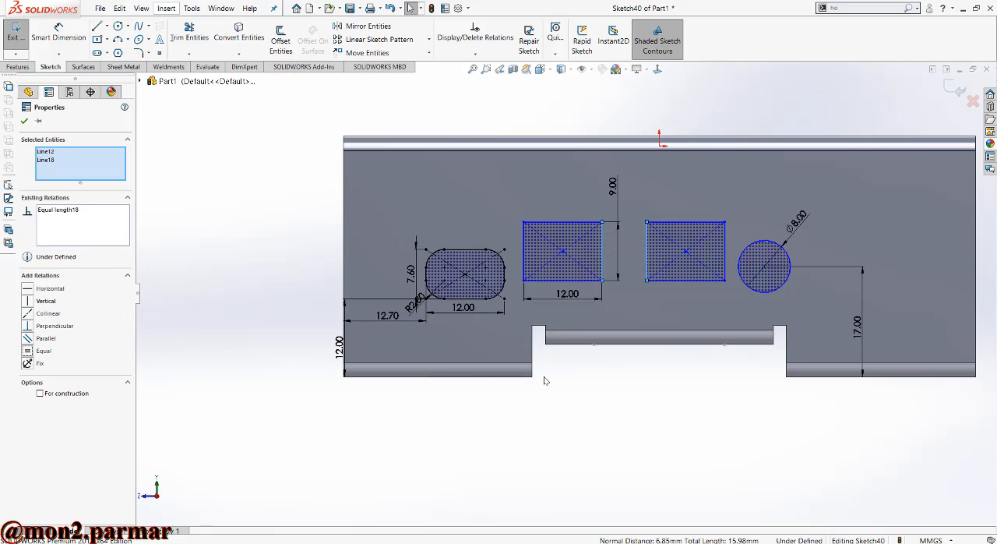
# - Dimension the gap between the rounded opening and the adjacent rectangle to 2.9 mm
pyautogui.click(58, 35)
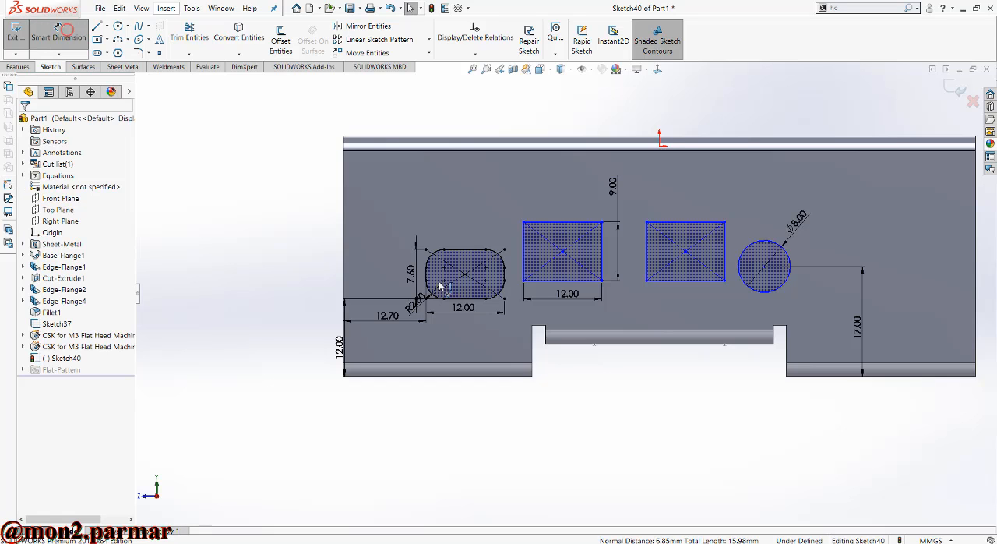
pyautogui.click(504, 273)
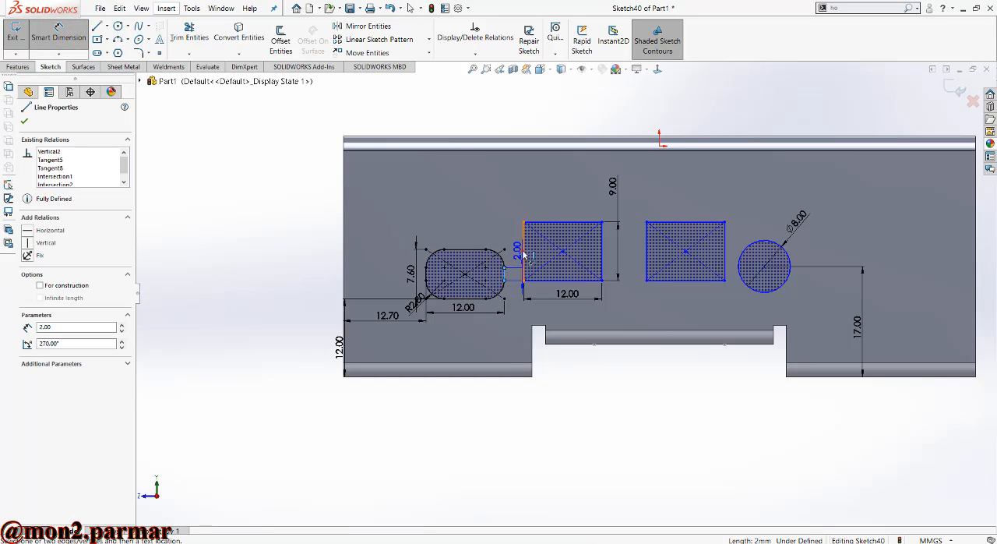
pyautogui.click(524, 251)
pyautogui.click(513, 210)
pyautogui.write('2.9')
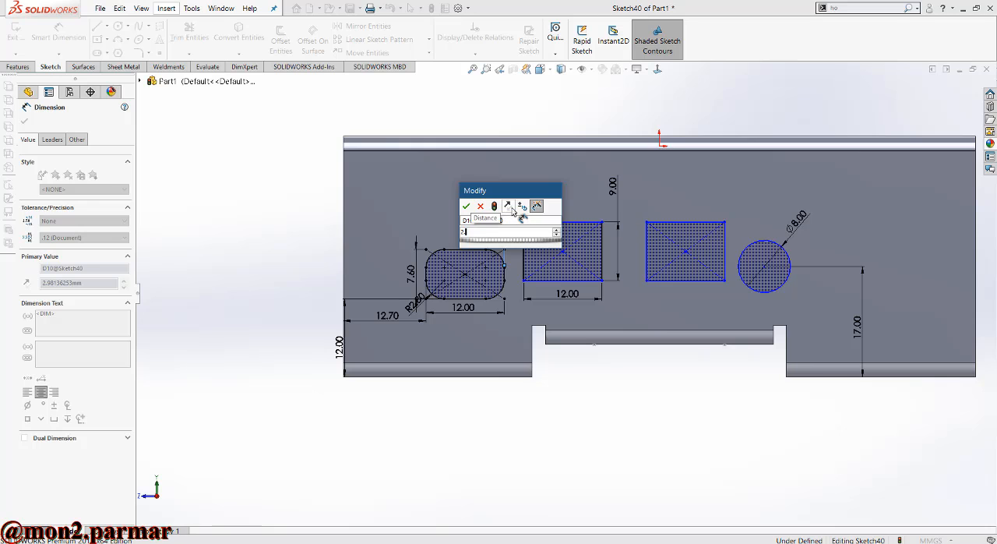
pyautogui.press('Return')
# - Dimension the gap between the two plain rectangles to 1.5 mm
pyautogui.click(603, 251)
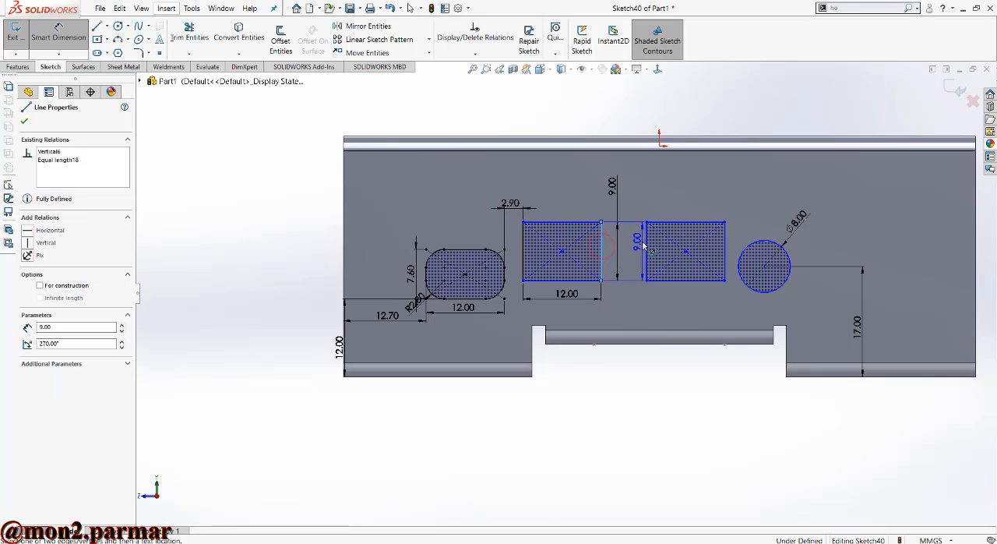
pyautogui.click(647, 233)
pyautogui.click(633, 199)
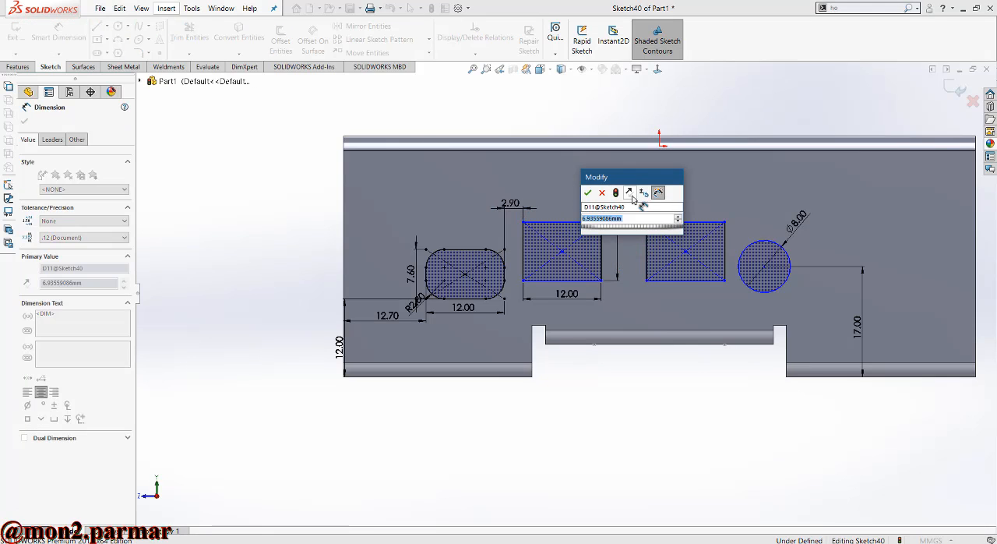
pyautogui.write('1.5')
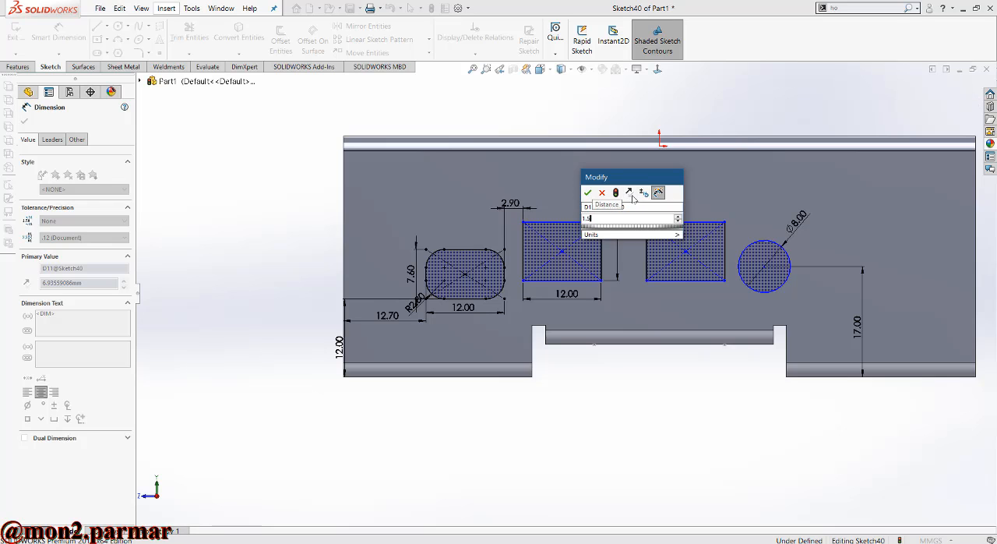
pyautogui.press('Return')
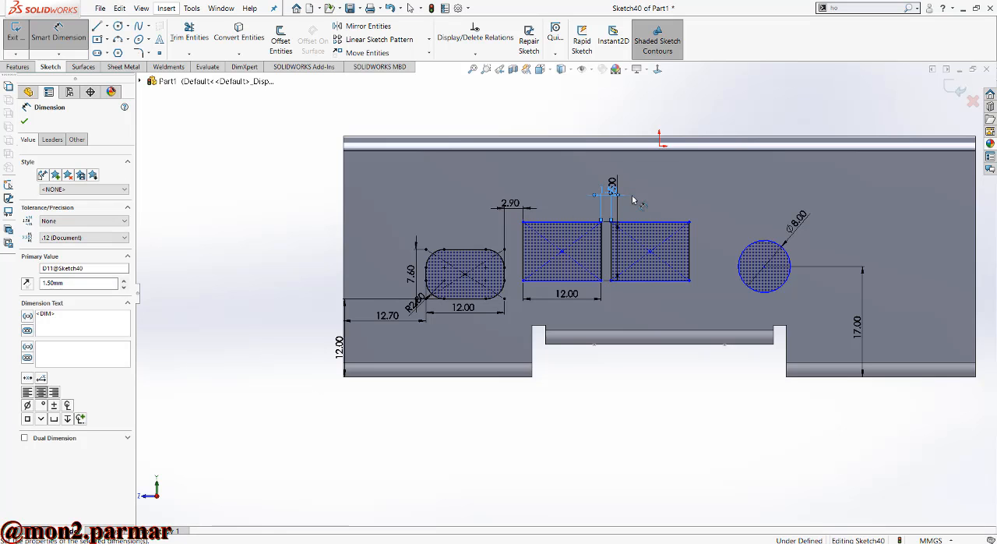
# - Dimension the distance from the neighbouring rectangle's vertical edge to the circle's centre as 8.5 mm
pyautogui.click(690, 246)
pyautogui.click(764, 268)
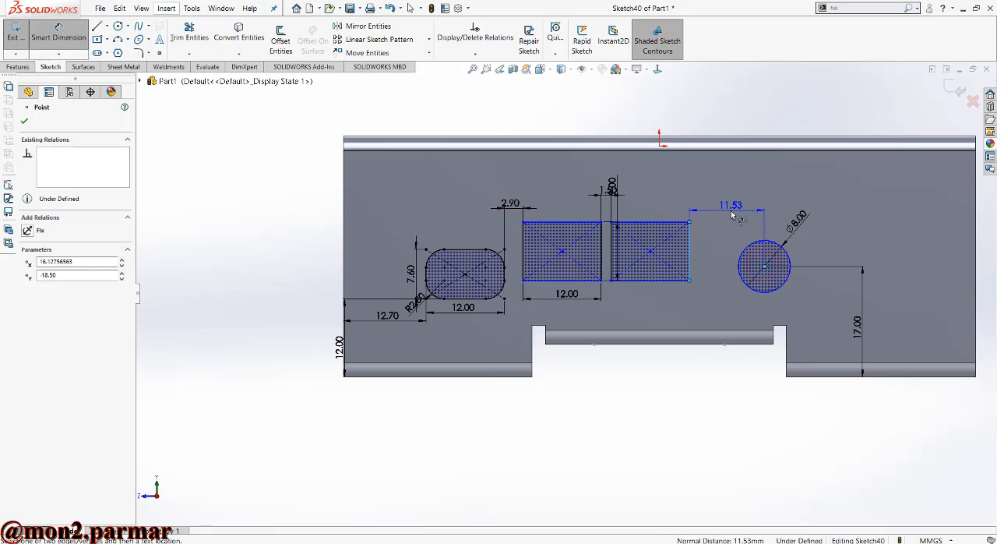
pyautogui.click(729, 206)
pyautogui.write('8.5')
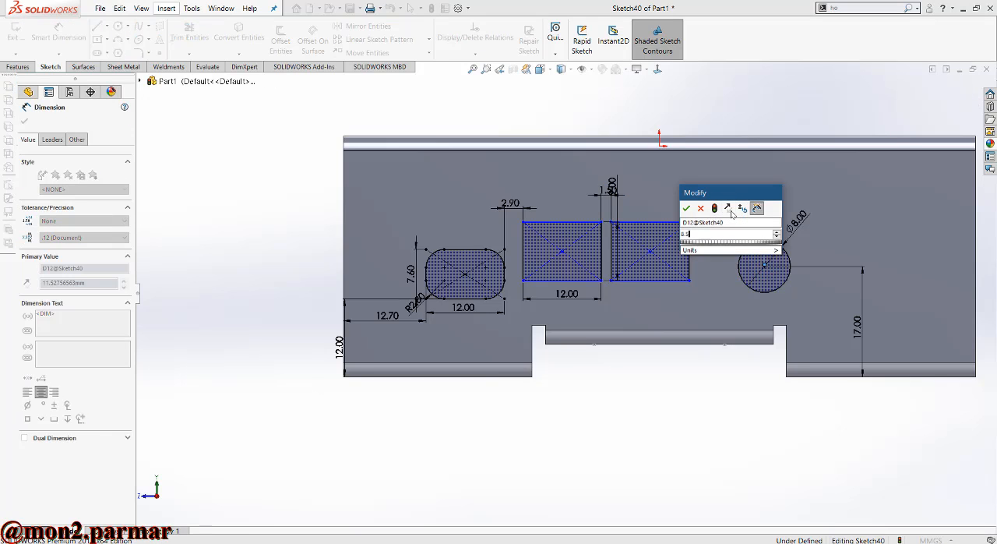
pyautogui.press('Return')
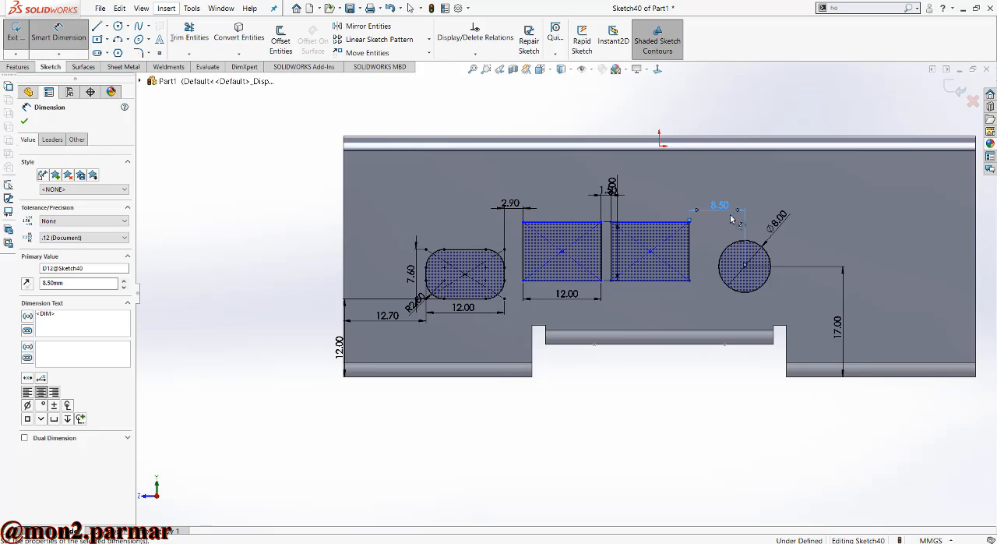
# - Dimension the lower edge of the rectangle beside the rounded opening 11 mm above the flange's bottom edge
pyautogui.click(489, 376)
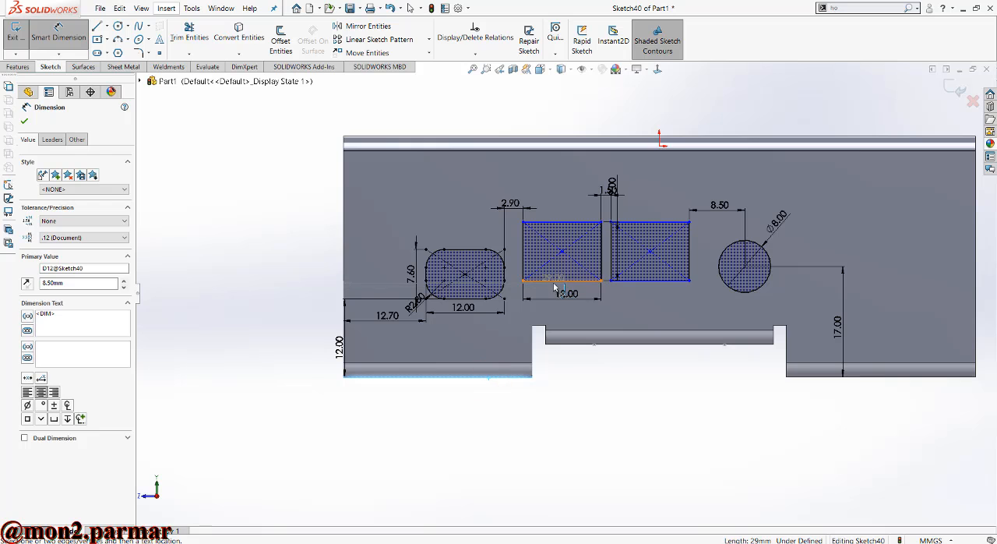
pyautogui.click(551, 281)
pyautogui.click(575, 367)
pyautogui.write('11')
pyautogui.press('Return')
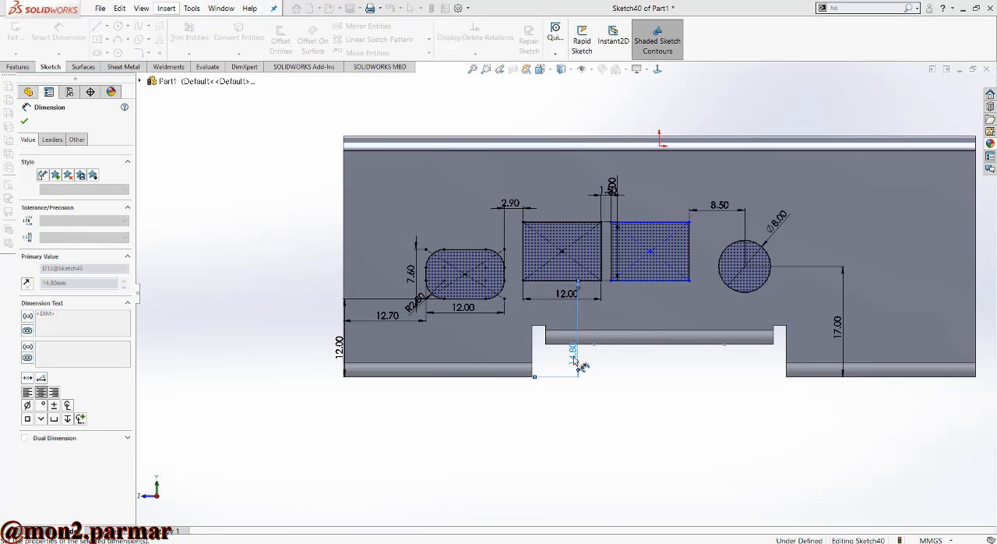
pyautogui.click(571, 250)
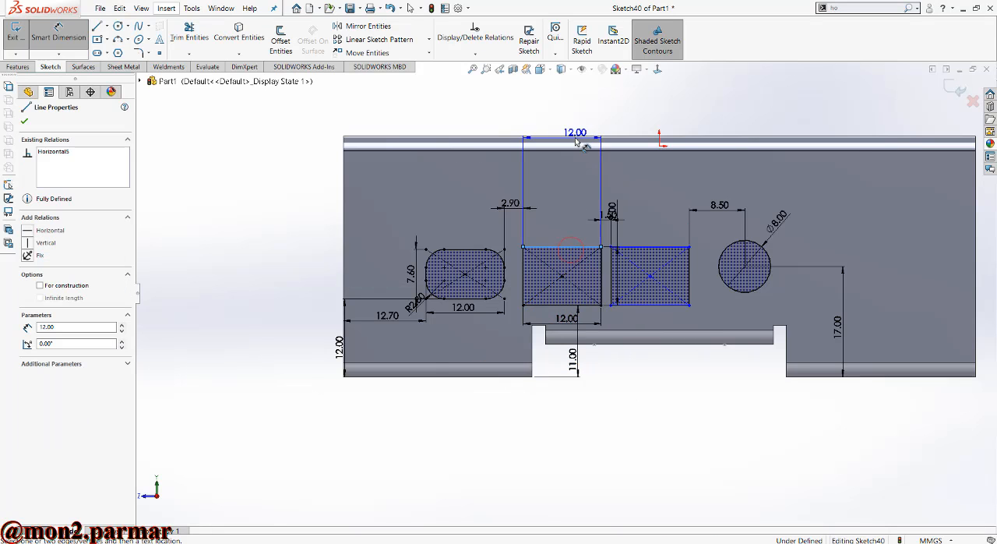
pyautogui.press('Escape')
pyautogui.press('Escape')
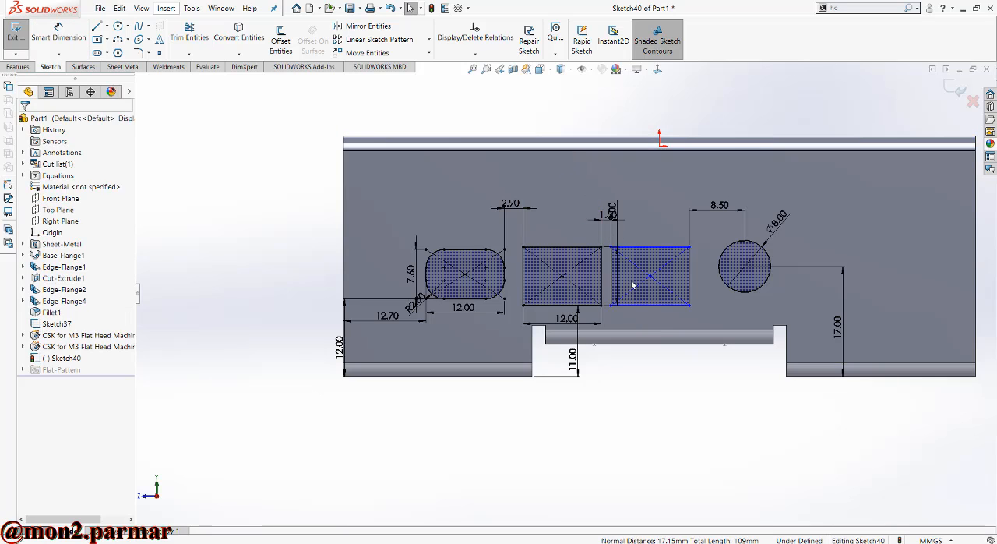
# - Make the bottom edges of the two plain rectangles collinear
pyautogui.moveTo(648, 278)
pyautogui.mouseDown()
pyautogui.moveTo(654, 261)
pyautogui.moveTo(659, 285)
pyautogui.mouseUp()
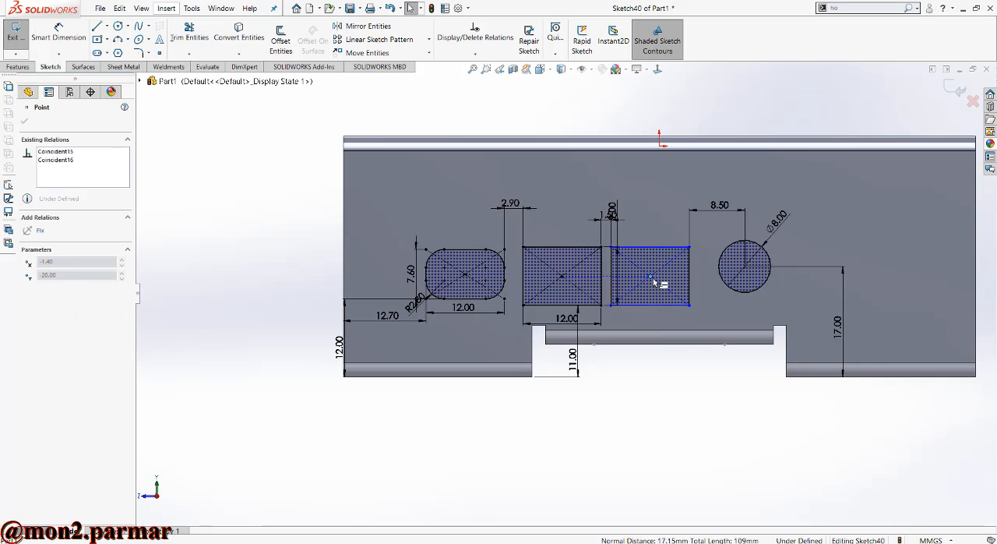
pyautogui.click(584, 305)
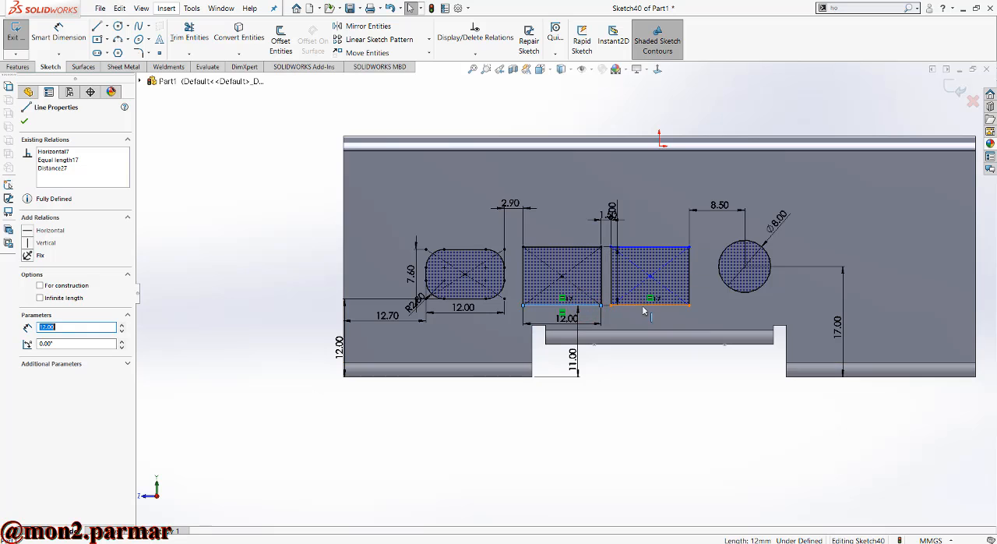
pyautogui.keyDown('ctrl'); pyautogui.click(646, 305); pyautogui.keyUp('ctrl')
pyautogui.click(28, 312)
pyautogui.click(424, 411)
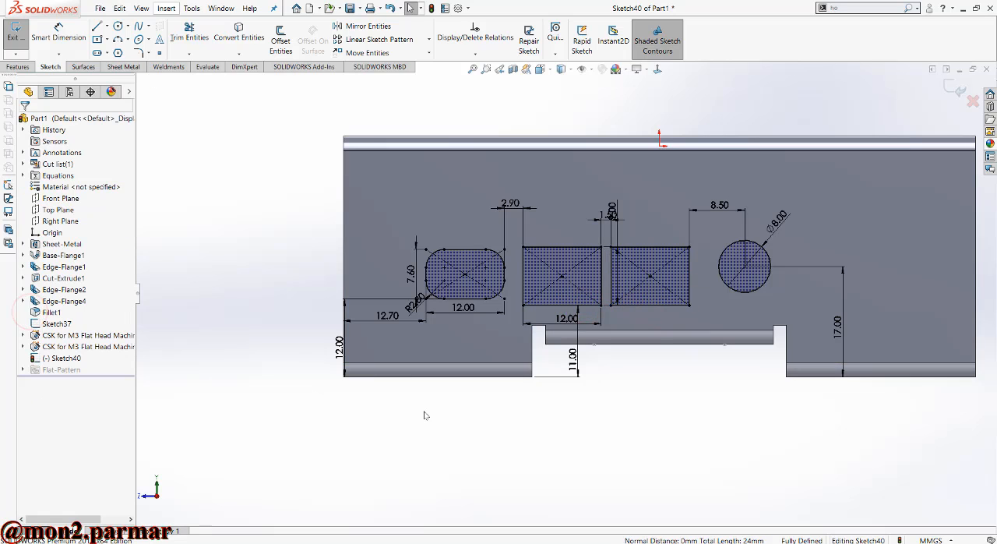
# - Sketch a diagonal straight slot about 4.85 mm long between centres and 2.36 mm wide near the flange's upper corner beyond the circle
pyautogui.scroll(1, 657, 334)
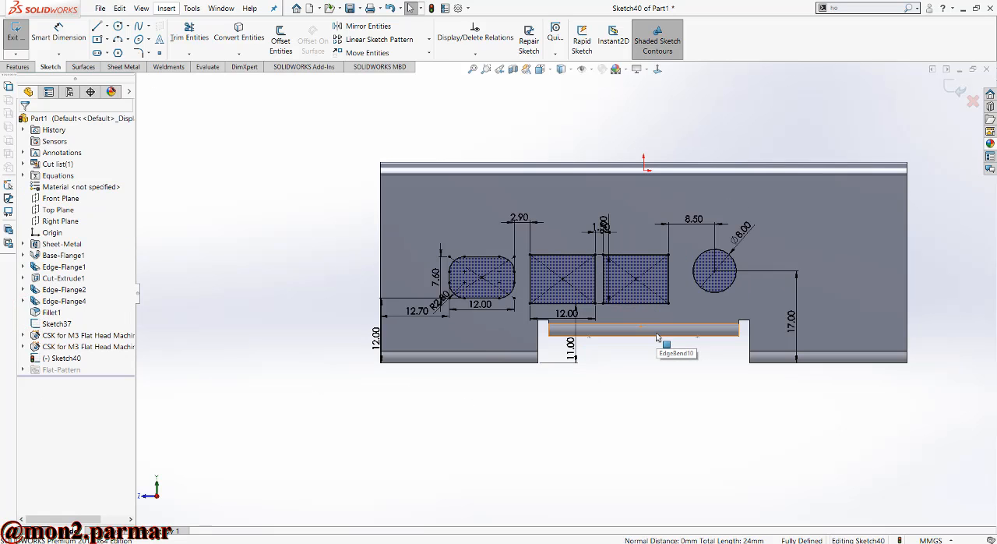
pyautogui.scroll(2, 752, 278)
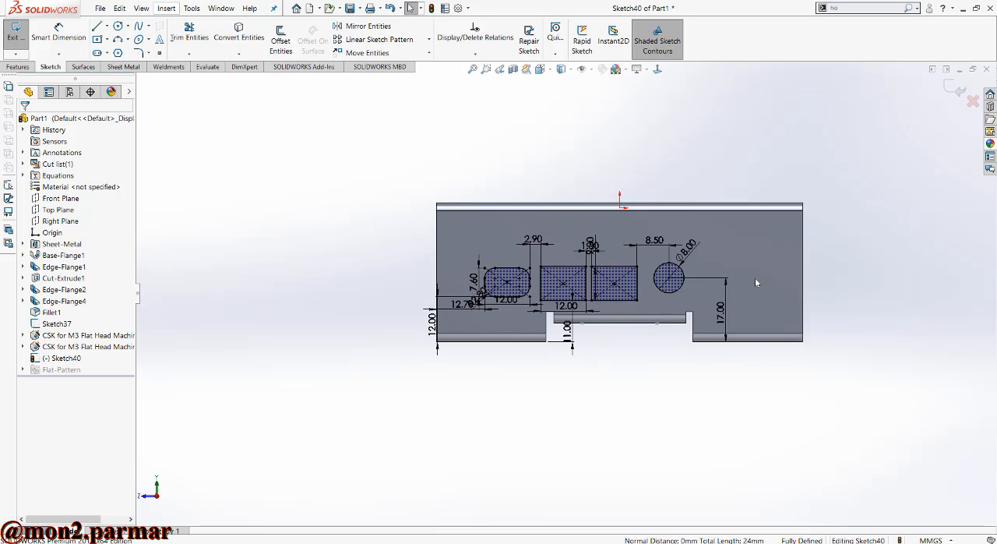
pyautogui.scroll(-4, 772, 254)
pyautogui.scroll(1, 717, 260)
pyautogui.scroll(-2, 711, 272)
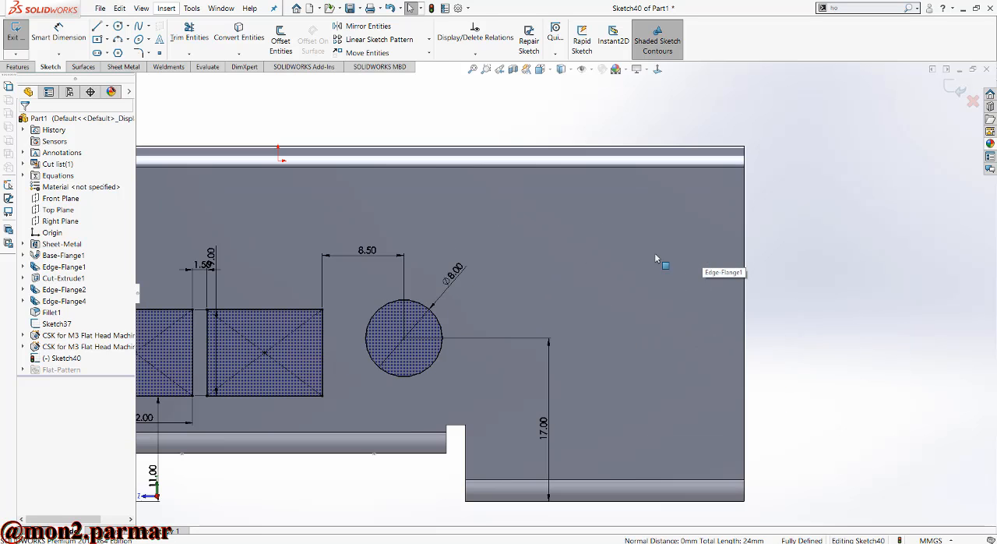
pyautogui.click(117, 30)
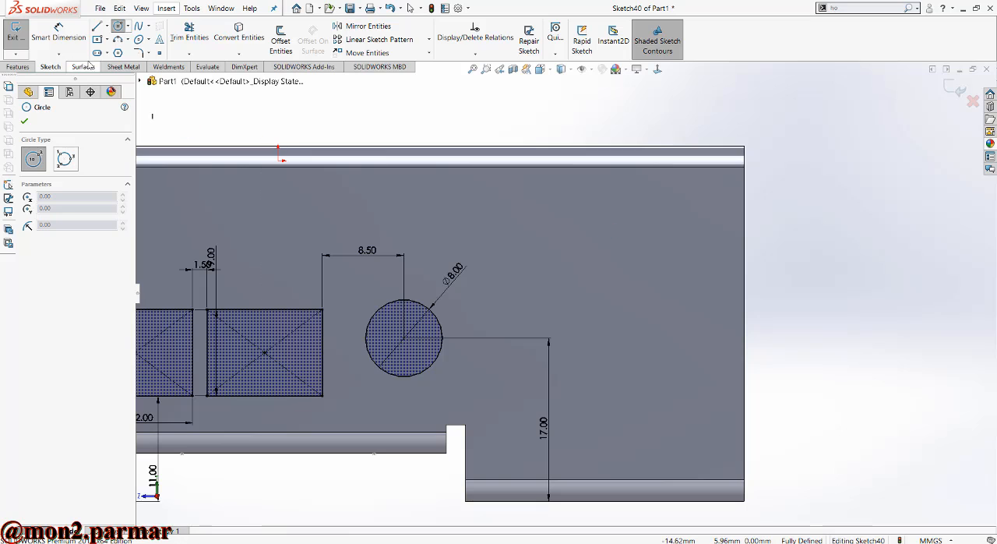
pyautogui.click(704, 240)
pyautogui.click(694, 247)
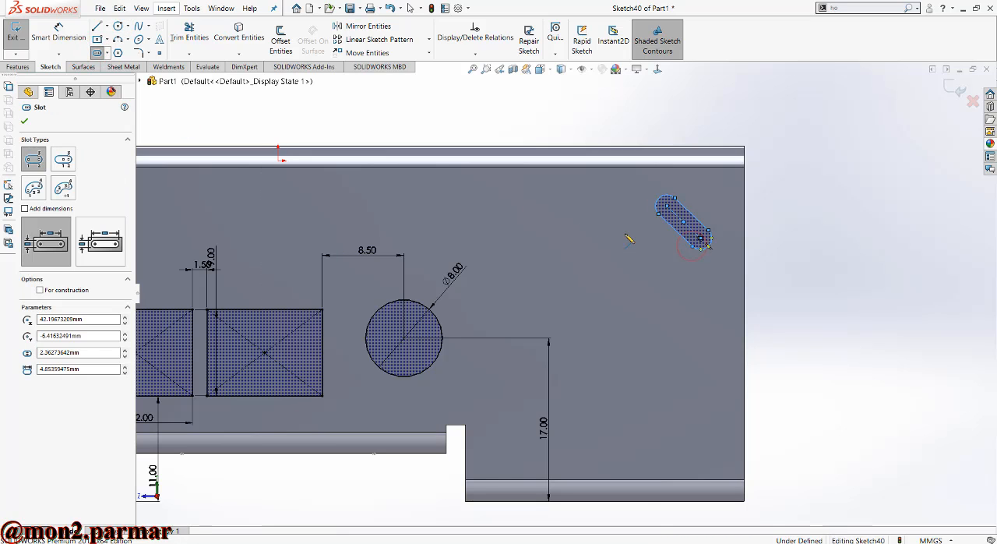
# - Dimension the diagonal slot's centre-to-centre length to 5 mm
pyautogui.click(58, 34)
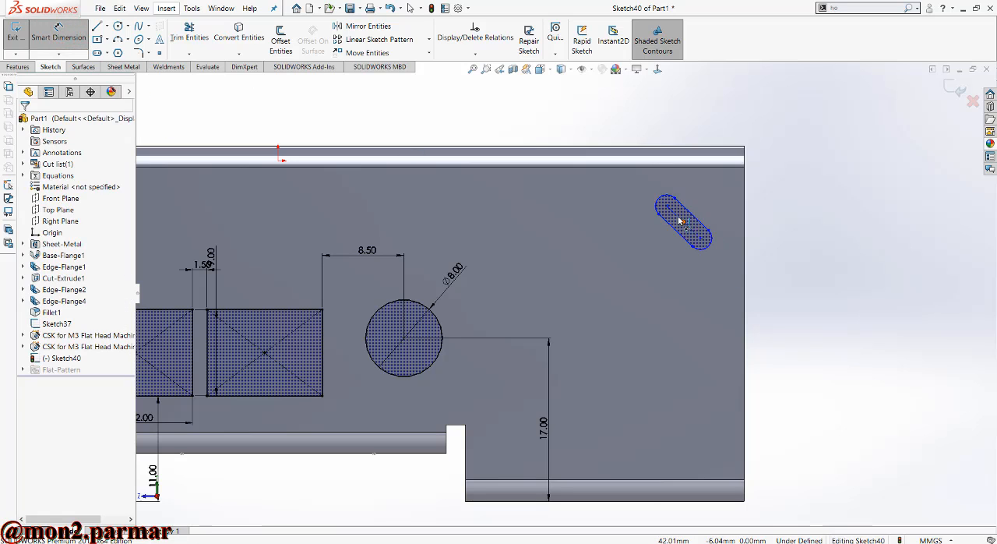
pyautogui.click(693, 214)
pyautogui.click(705, 201)
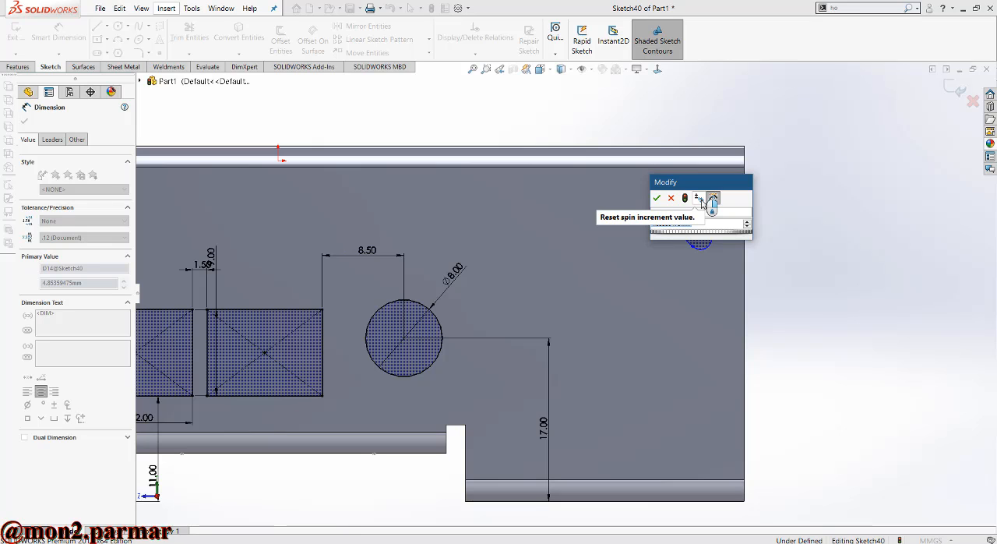
pyautogui.click(657, 198)
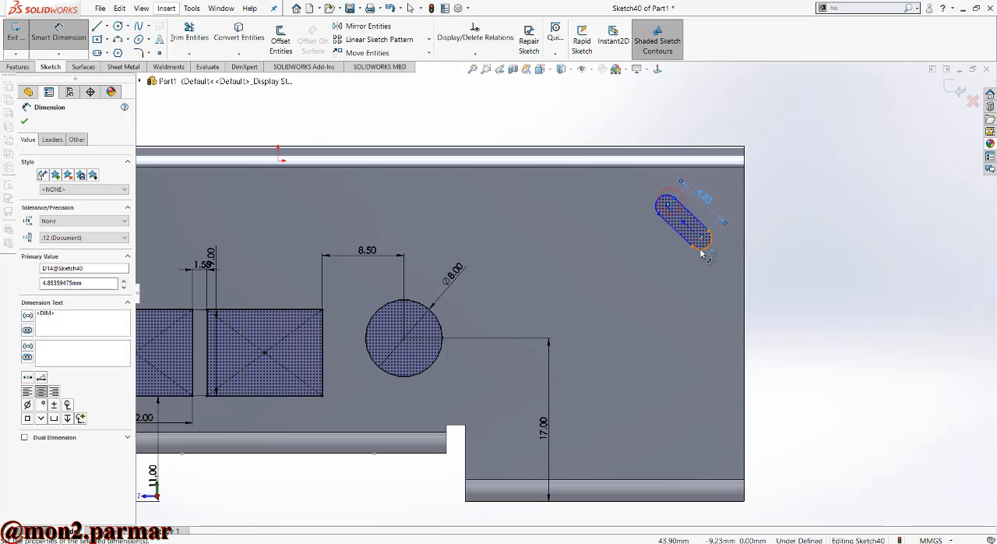
pyautogui.press('Escape')
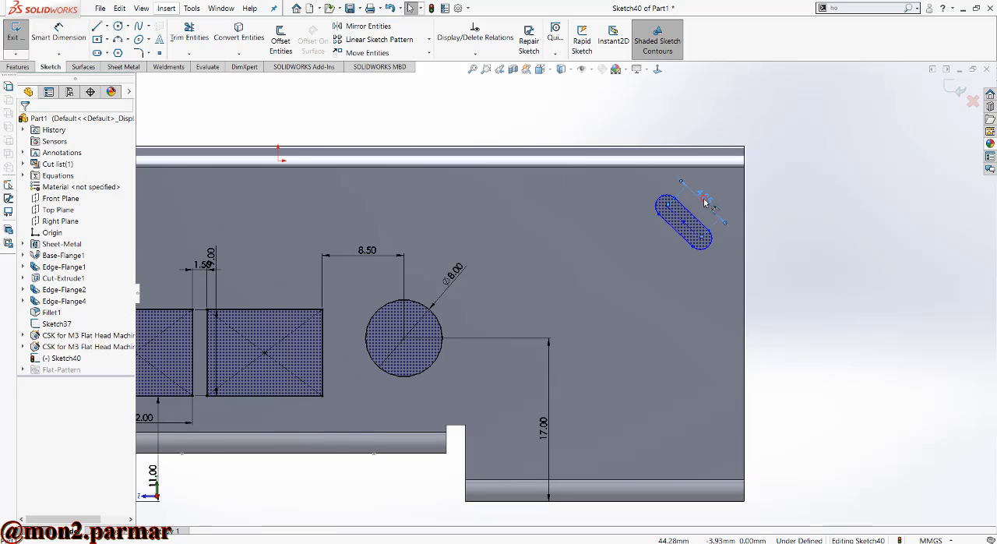
pyautogui.doubleClick(704, 199)
pyautogui.press('Return')
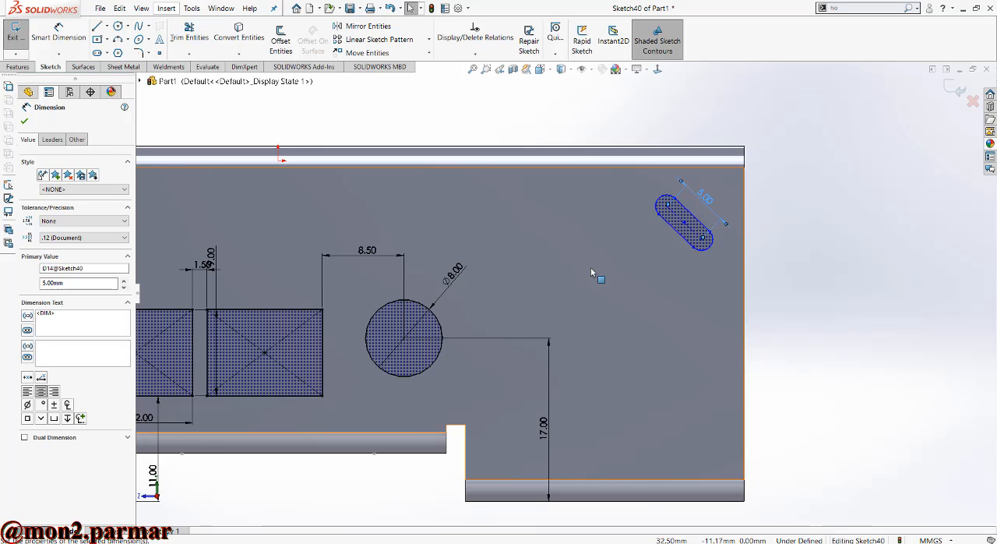
# - Dimension the diagonal slot's width to 2 mm
pyautogui.click(70, 36)
pyautogui.click(673, 232)
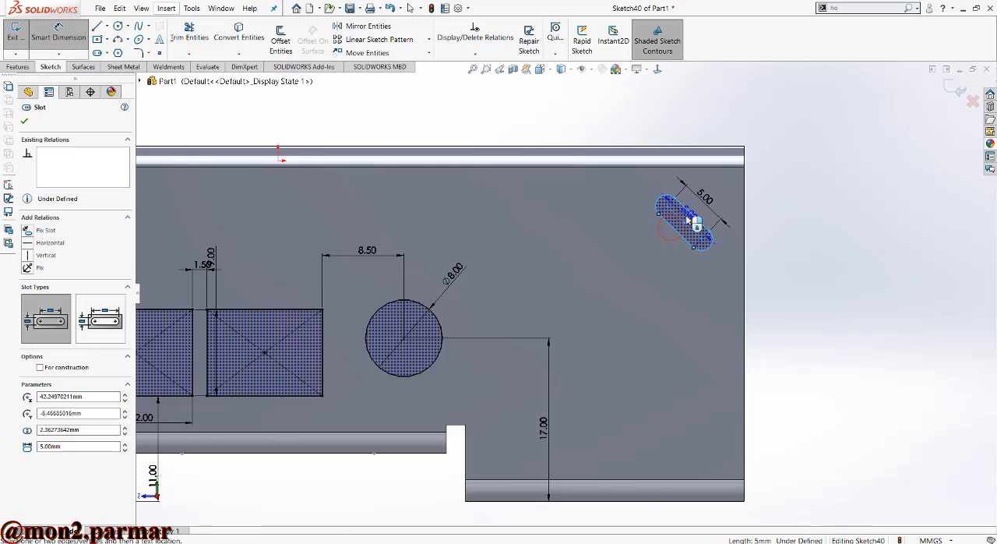
pyautogui.click(706, 240)
pyautogui.click(736, 259)
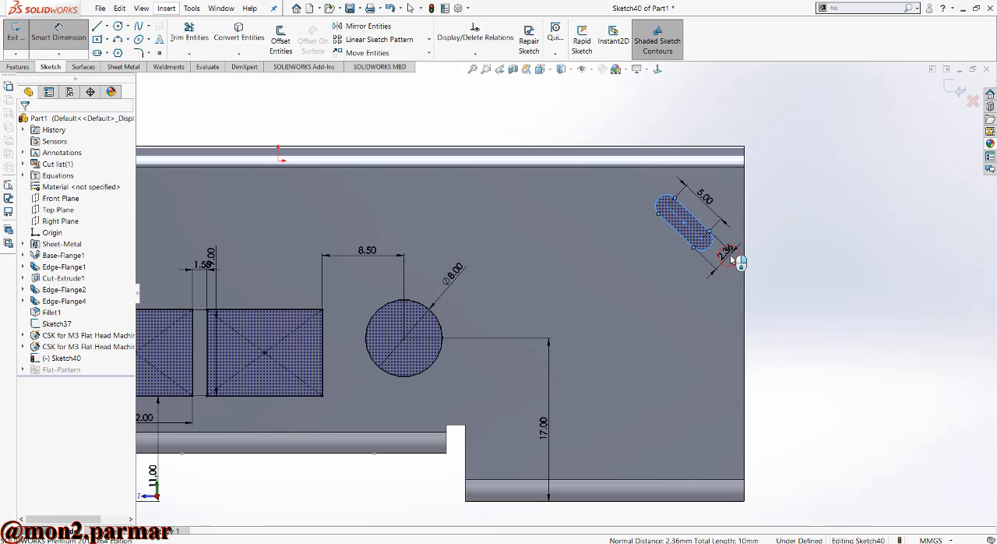
pyautogui.write('2')
pyautogui.press('Return')
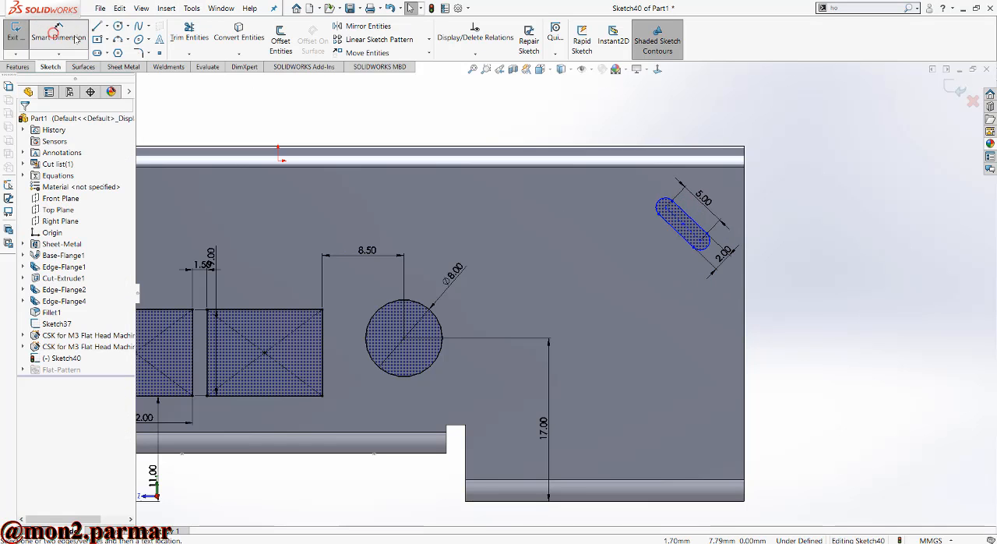
# - Dimension the angle between the slot and the flange's adjacent vertical edge to 45°
pyautogui.click(680, 225)
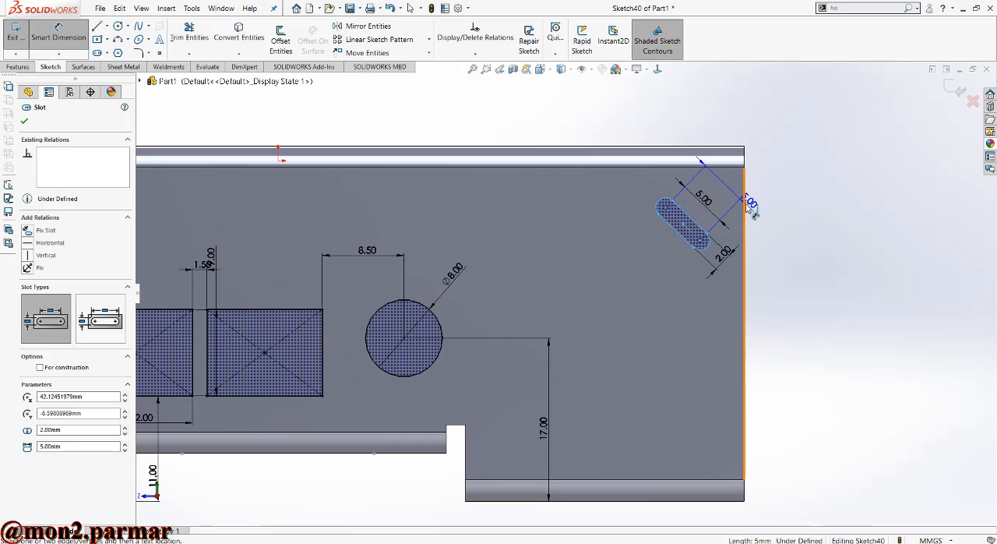
pyautogui.click(744, 211)
pyautogui.click(727, 217)
pyautogui.write('45')
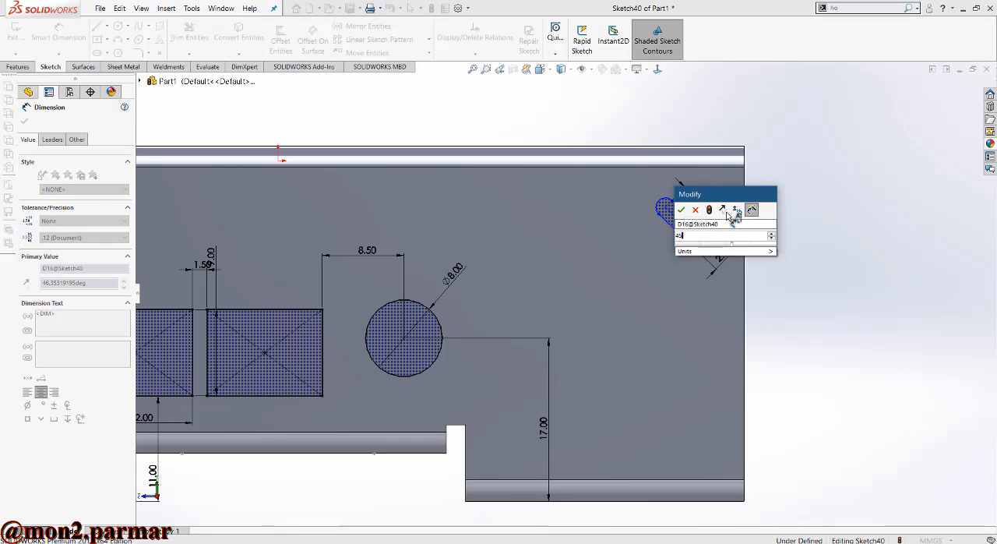
pyautogui.press('Return')
pyautogui.scroll(-1, 705, 238)
pyautogui.scroll(-1, 704, 225)
pyautogui.press('Escape')
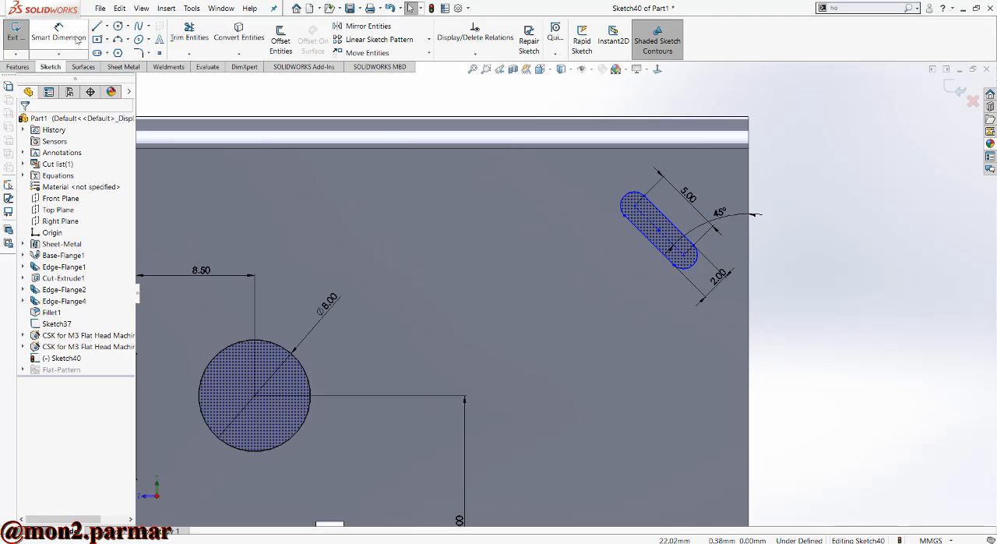
# - Dimension the horizontal distance from the slot's upper arc centre to the flange's adjacent vertical edge as 10 mm
pyautogui.click(70, 36)
pyautogui.click(635, 209)
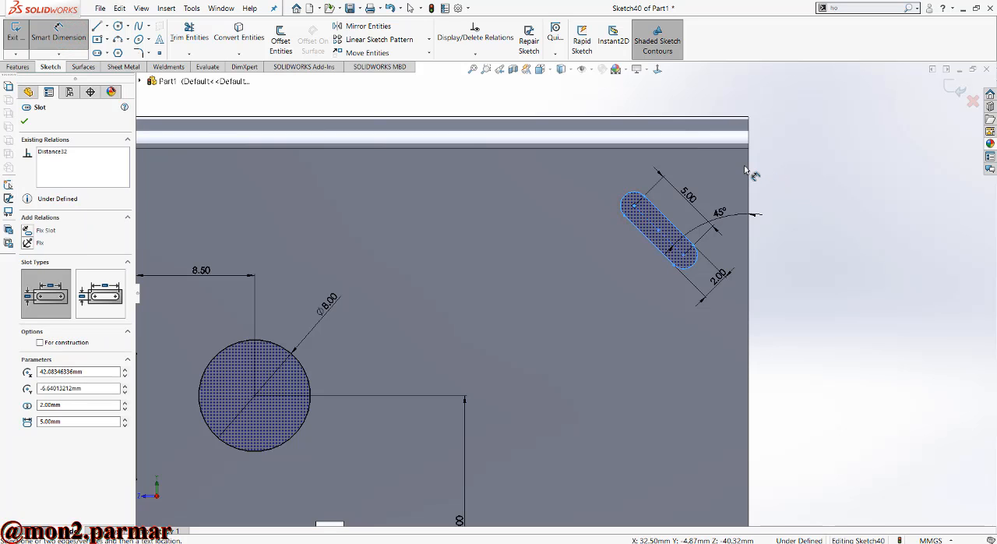
pyautogui.click(747, 171)
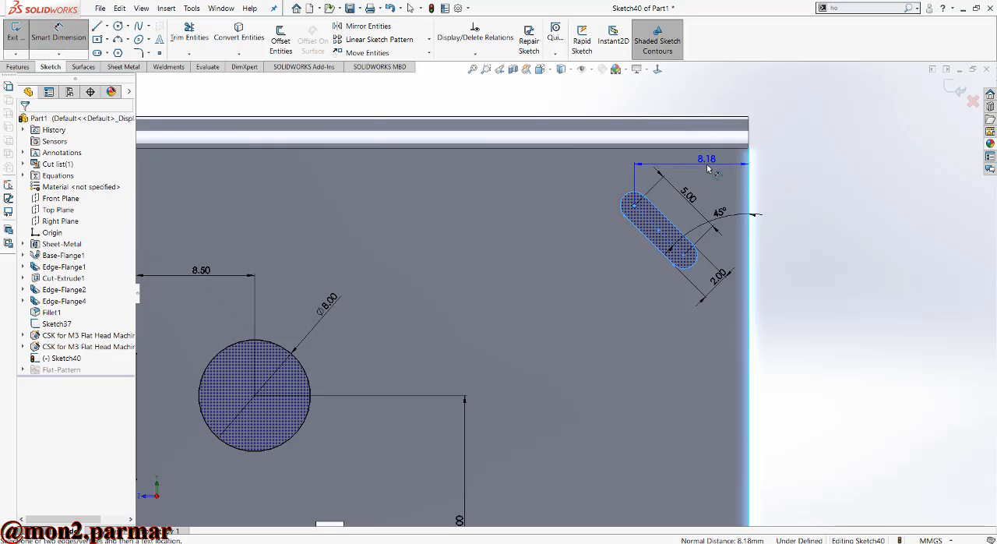
pyautogui.click(707, 169)
pyautogui.write('10')
pyautogui.press('Return')
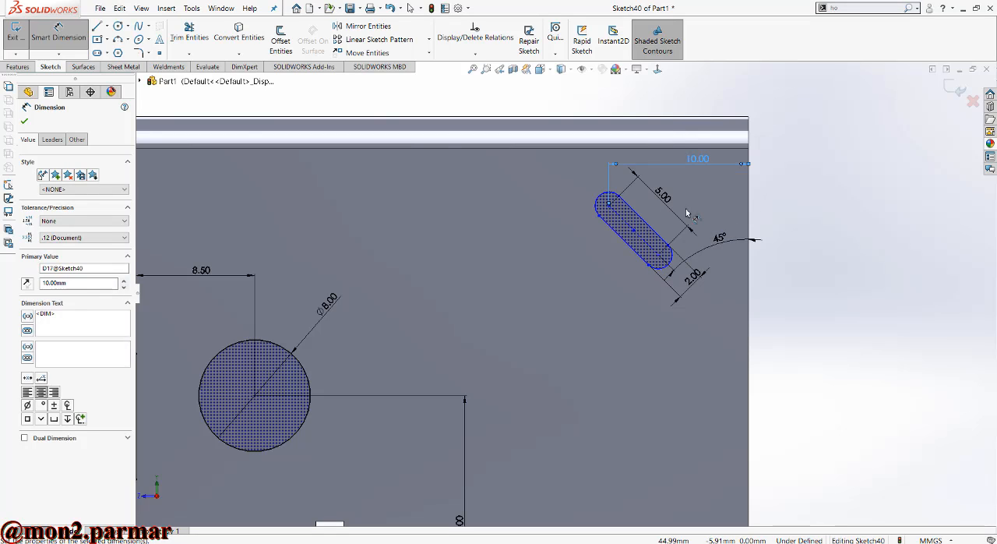
# - Dimension the vertical distance from the slot's upper arc centre to the part's top edge as 11 mm
pyautogui.click(673, 117)
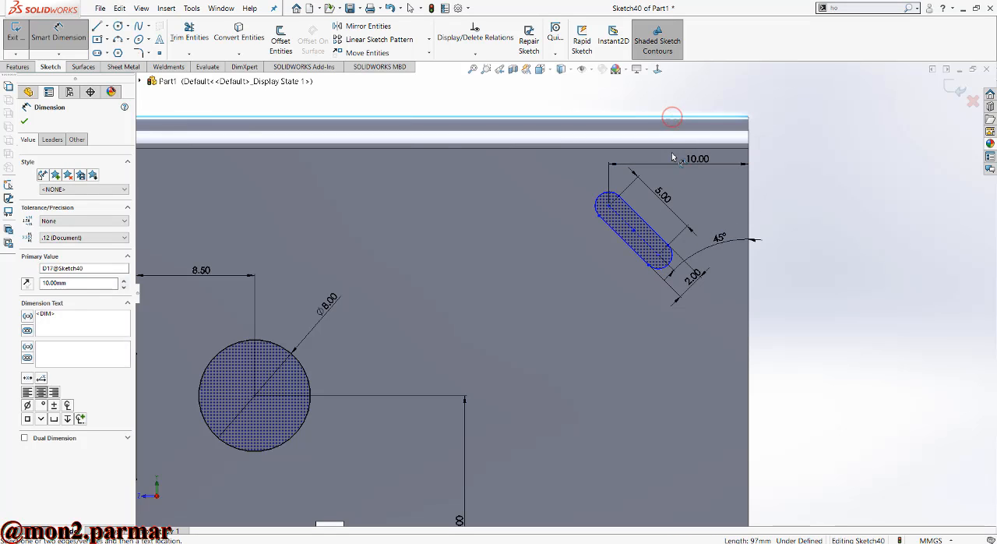
pyautogui.click(612, 207)
pyautogui.click(788, 168)
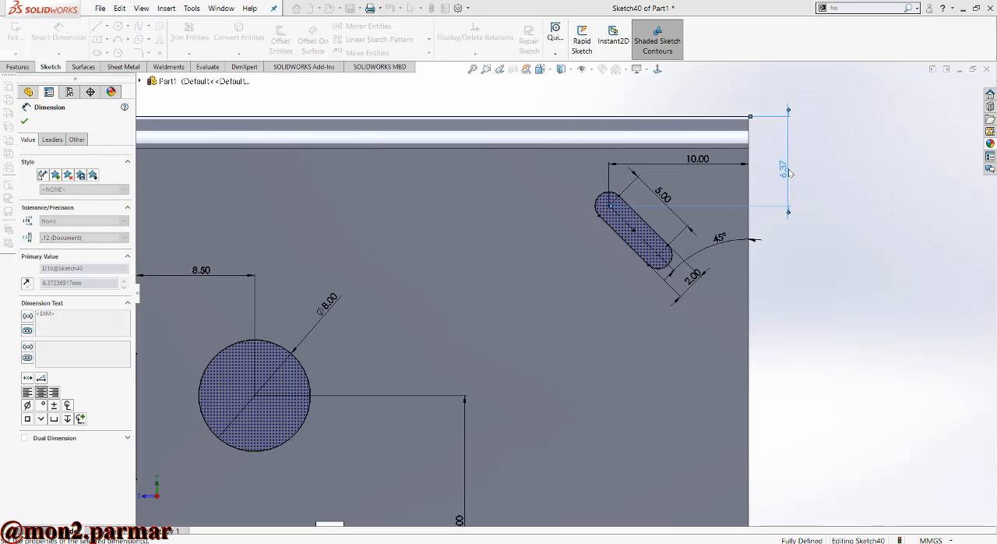
pyautogui.write('11')
pyautogui.press('Return')
pyautogui.scroll(5, 736, 313)
pyautogui.scroll(-4, 591, 358)
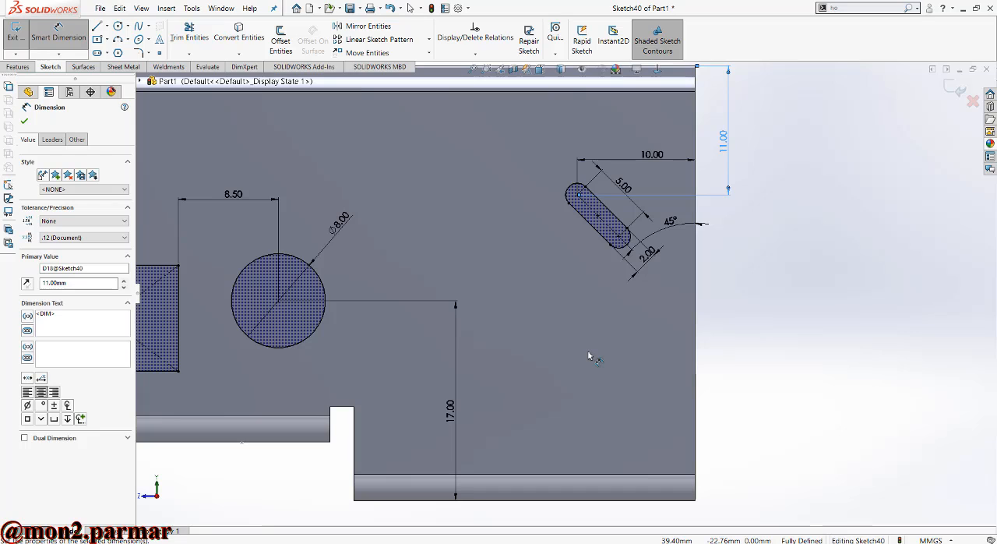
pyautogui.scroll(2, 596, 338)
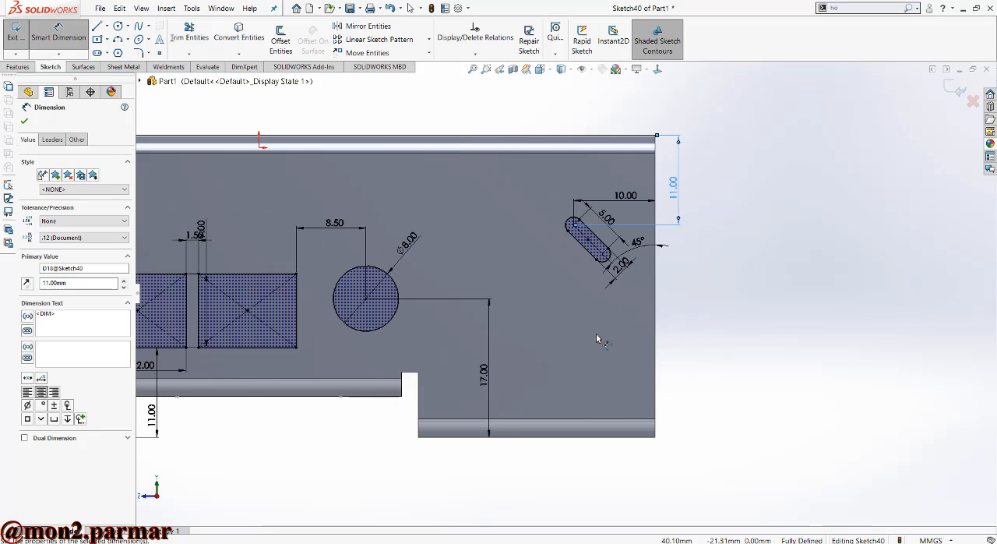
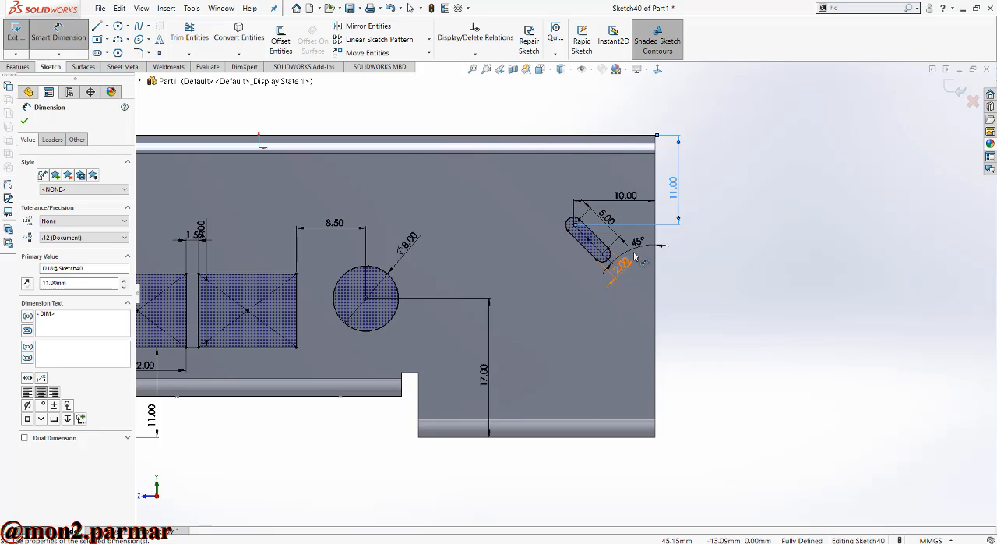
# - Move the 11 mm vertical dimension farther outward from the flange's vertical edge
pyautogui.press('Escape')
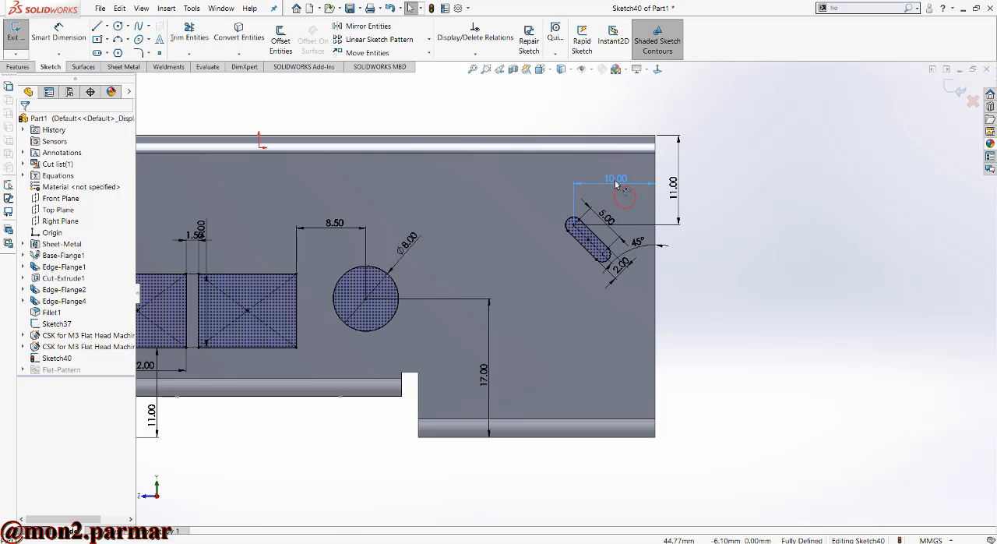
pyautogui.click(616, 184)
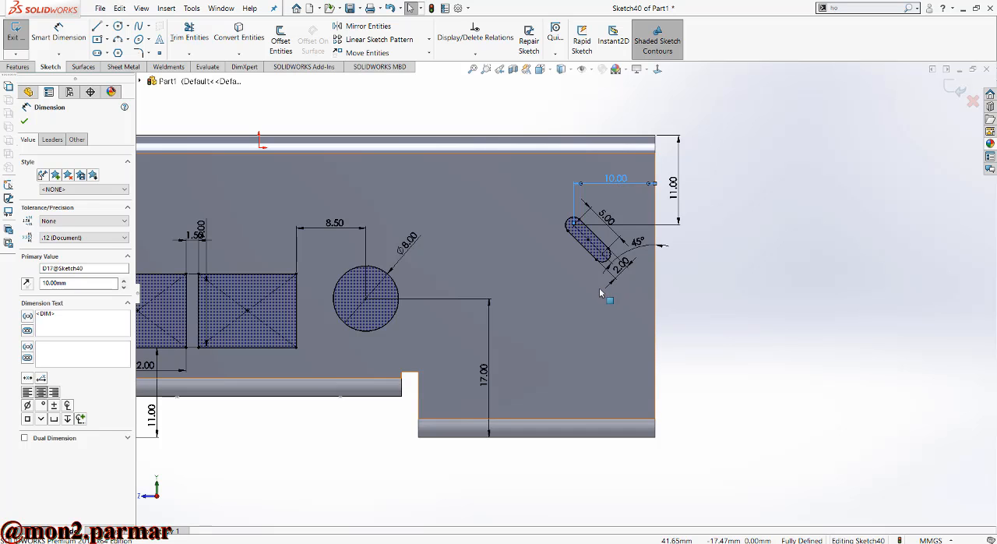
pyautogui.scroll(-1, 599, 286)
pyautogui.press('Escape')
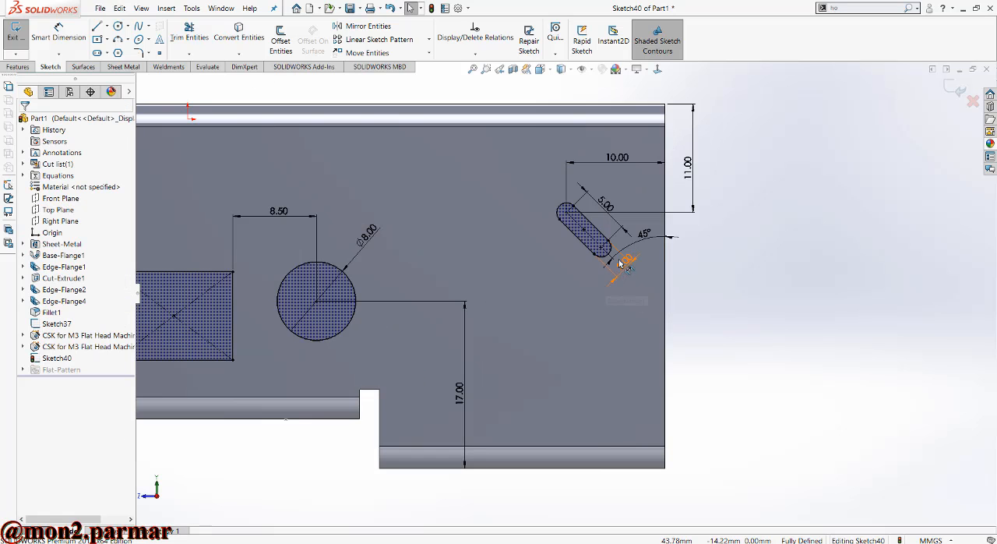
pyautogui.moveTo(693, 172); pyautogui.dragTo(736, 170)
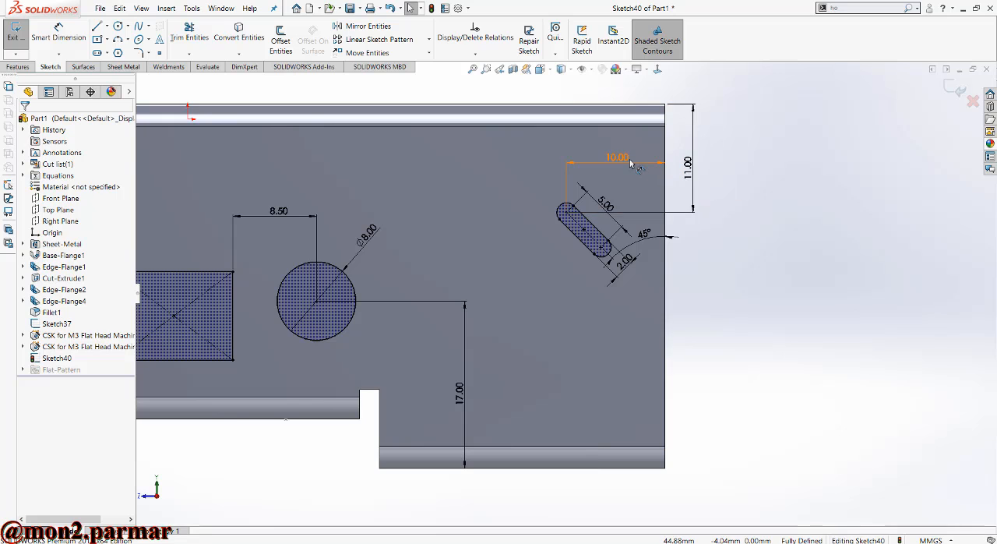
# - Set the horizontal distance from the slot's upper arc centre to the flange's vertical edge to 5 mm
pyautogui.doubleClick(617, 157)
pyautogui.write('5')
pyautogui.press('Return')
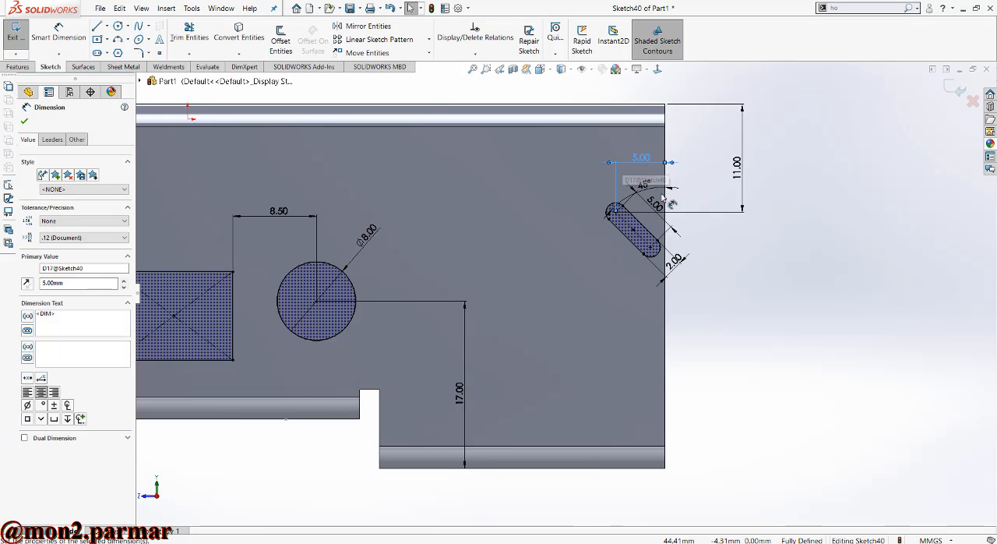
# - Set the horizontal distance from the slot's upper arc centre to the flange's vertical edge to 6 mm
pyautogui.doubleClick(639, 160)
pyautogui.press('Return')
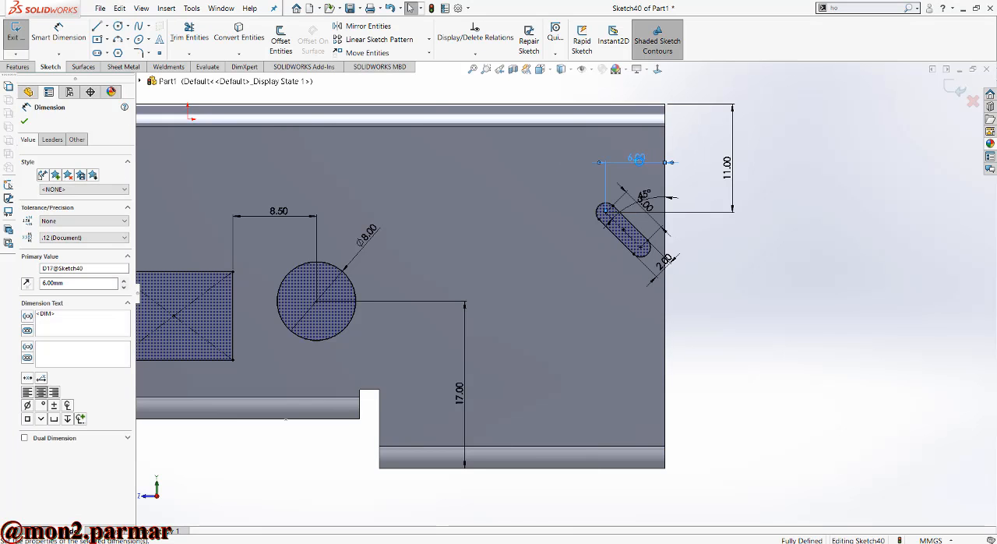
pyautogui.click(684, 263)
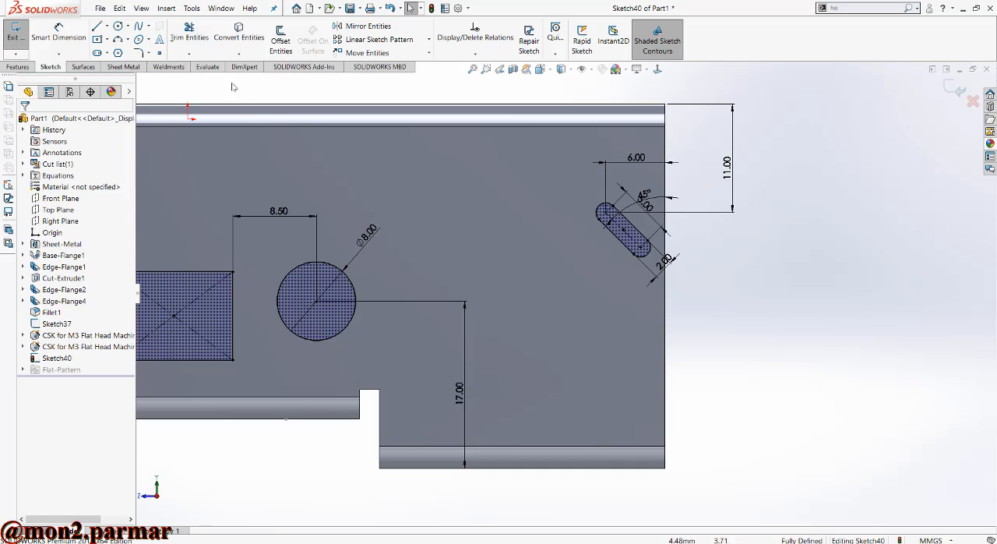
# - Sketch a second diagonal slot about 14.1 mm long and 2.4 mm wide between the first slot and the circle
pyautogui.click(97, 52)
pyautogui.click(554, 207)
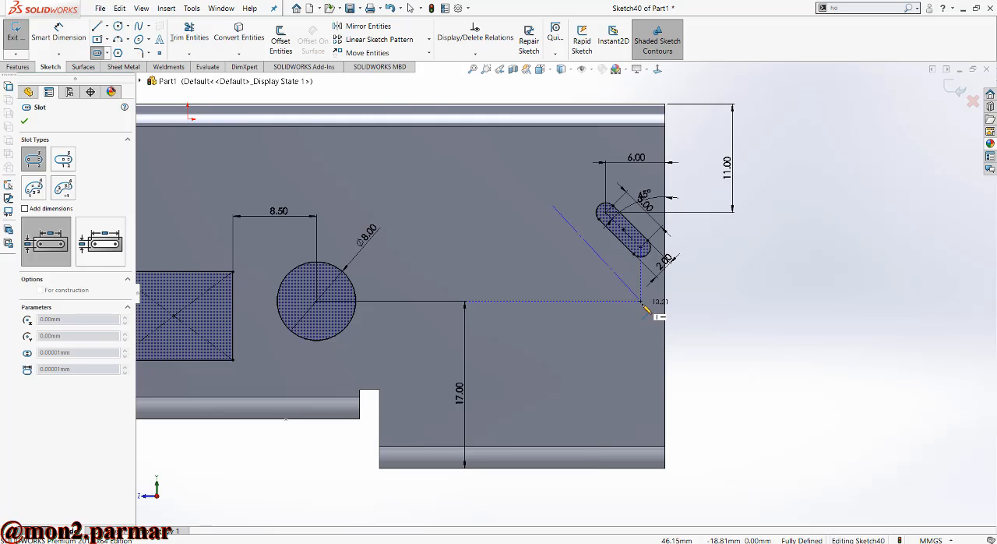
pyautogui.scroll(-2, 639, 304)
pyautogui.click(636, 314)
pyautogui.click(637, 298)
pyautogui.press('Escape')
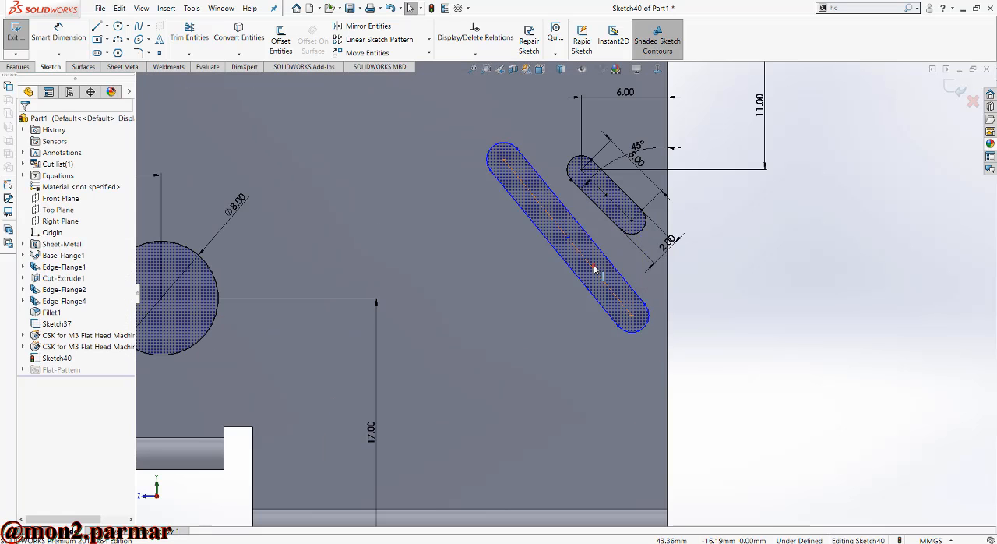
# - Make the new slot's centreline parallel to the first slot's centreline
pyautogui.click(599, 271)
pyautogui.keyDown('ctrl'); pyautogui.click(607, 191); pyautogui.keyUp('ctrl')
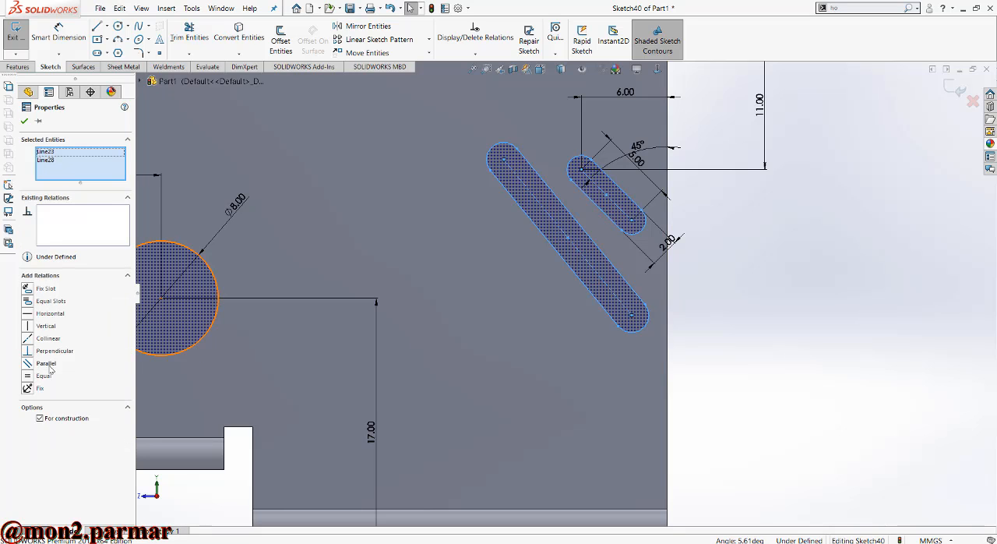
pyautogui.click(30, 363)
pyautogui.click(282, 322)
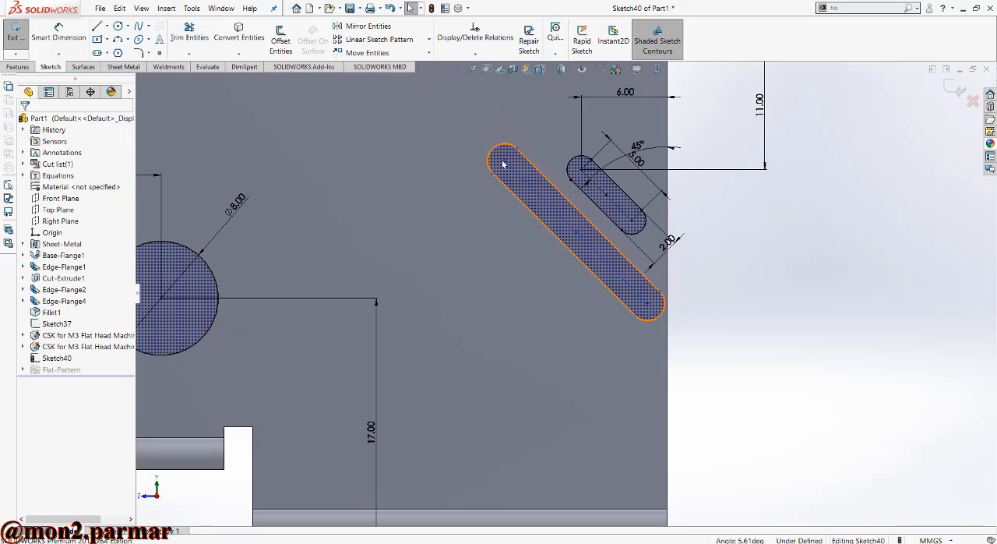
# - Align the upper arc centres of the two diagonal slots with a Horizontal relation
pyautogui.click(507, 162)
pyautogui.keyDown('ctrl'); pyautogui.click(582, 167); pyautogui.keyUp('ctrl')
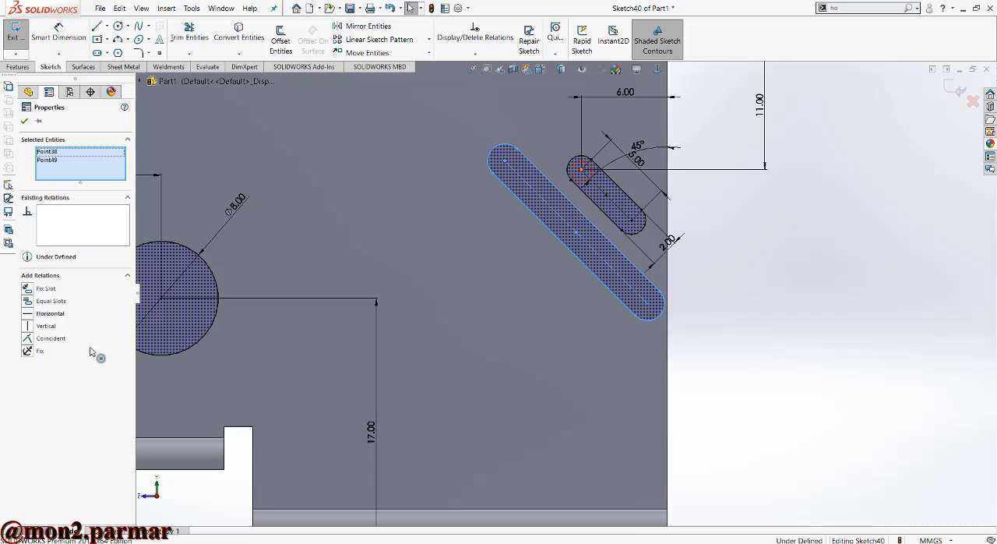
pyautogui.click(47, 313)
pyautogui.click(371, 199)
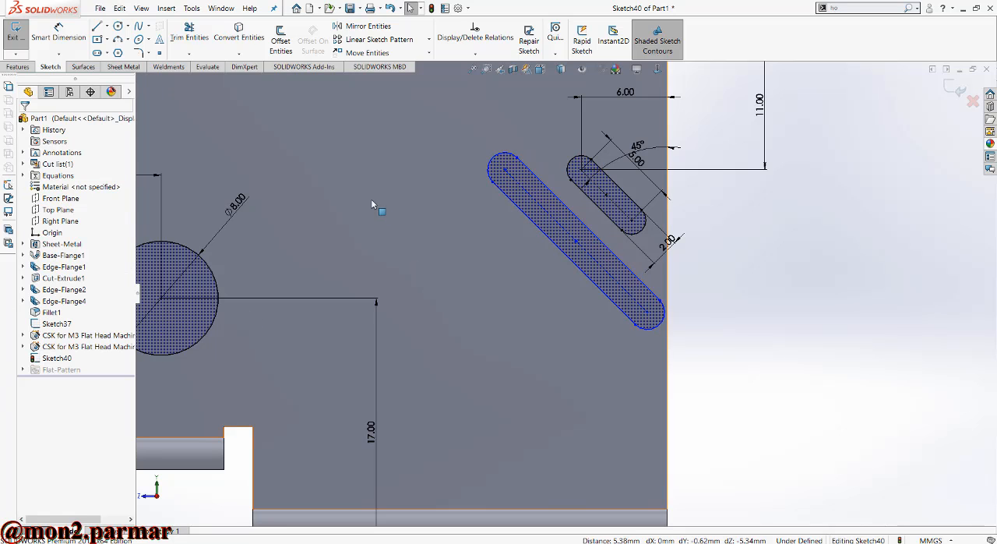
# - Dimension the horizontal distance between the two slots' upper arc centres as 5 mm
pyautogui.click(69, 27)
pyautogui.click(503, 174)
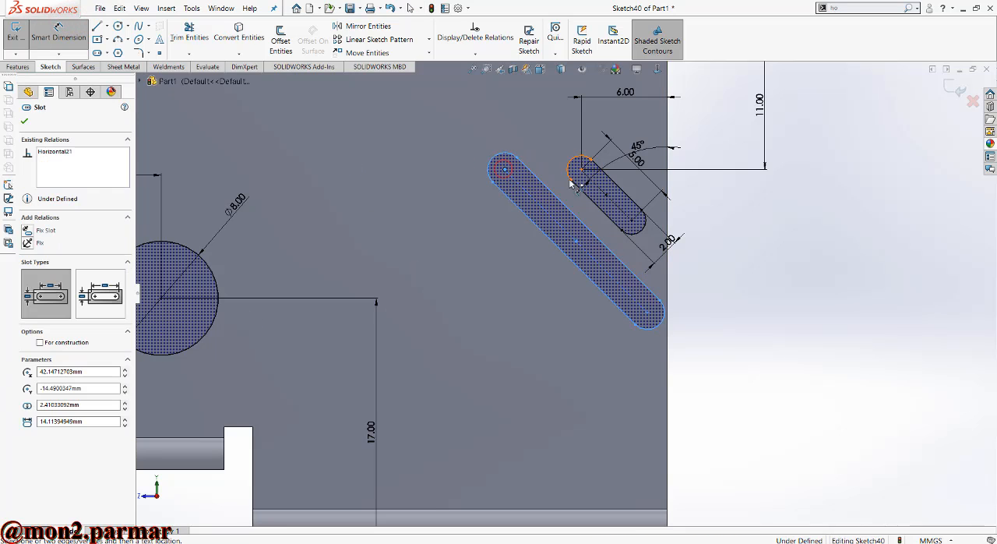
pyautogui.click(579, 170)
pyautogui.click(548, 134)
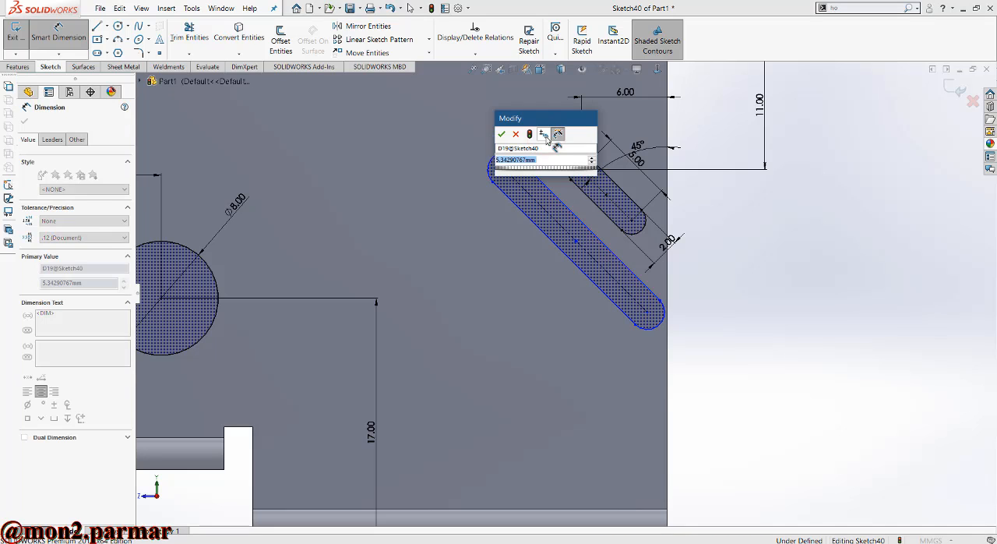
pyautogui.press('Return')
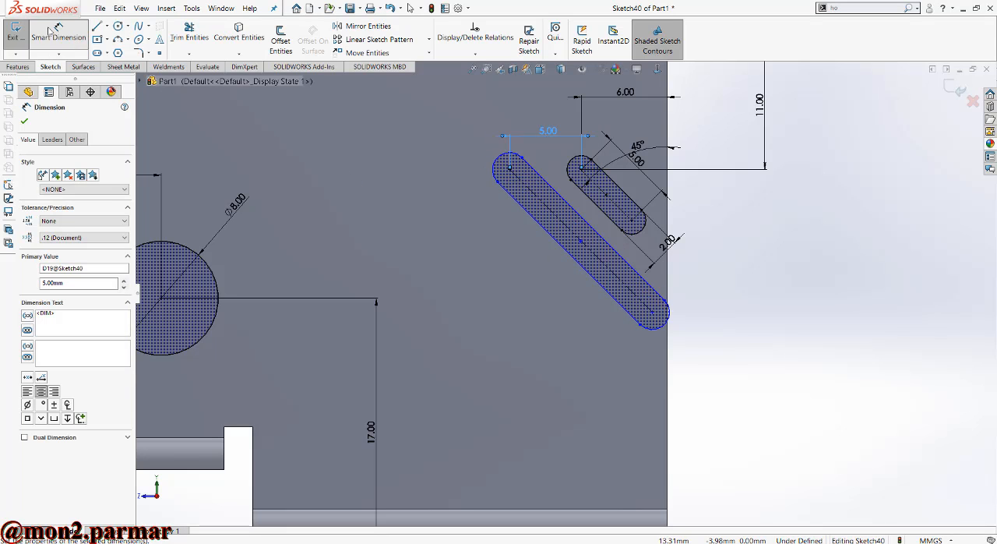
pyautogui.press('Escape')
pyautogui.press('Escape')
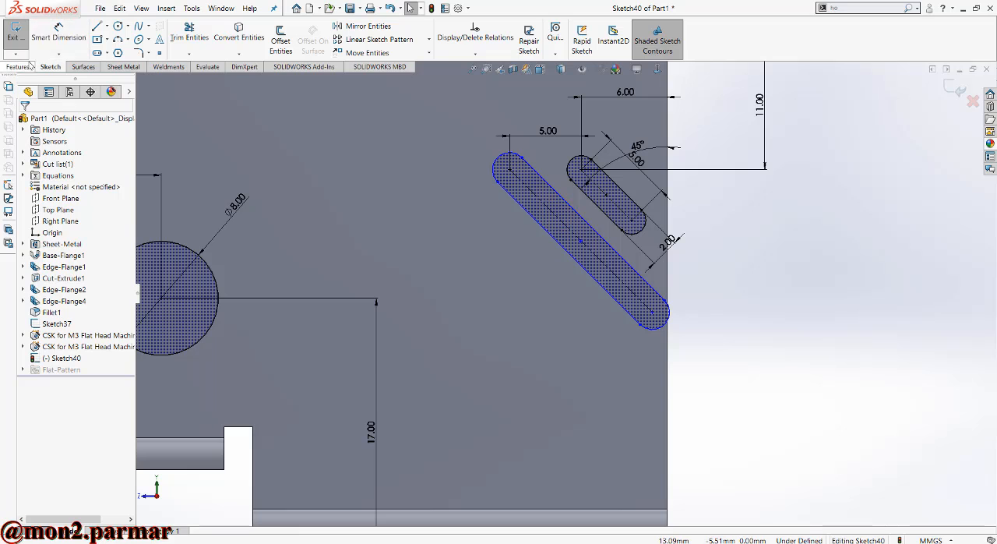
# - Dimension the second slot's centre-to-centre length as 12 mm
pyautogui.click(55, 42)
pyautogui.click(550, 212)
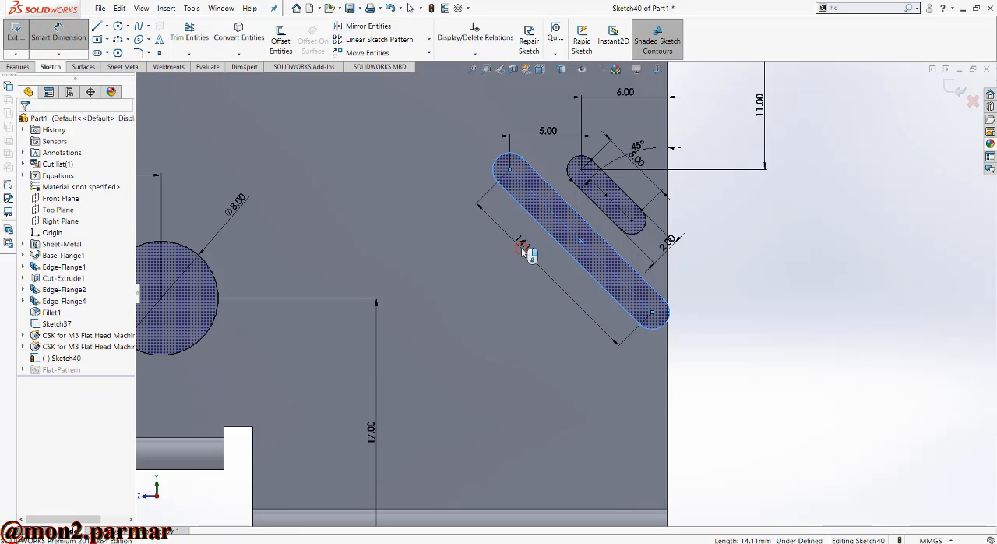
pyautogui.click(521, 247)
pyautogui.write('12')
pyautogui.press('Return')
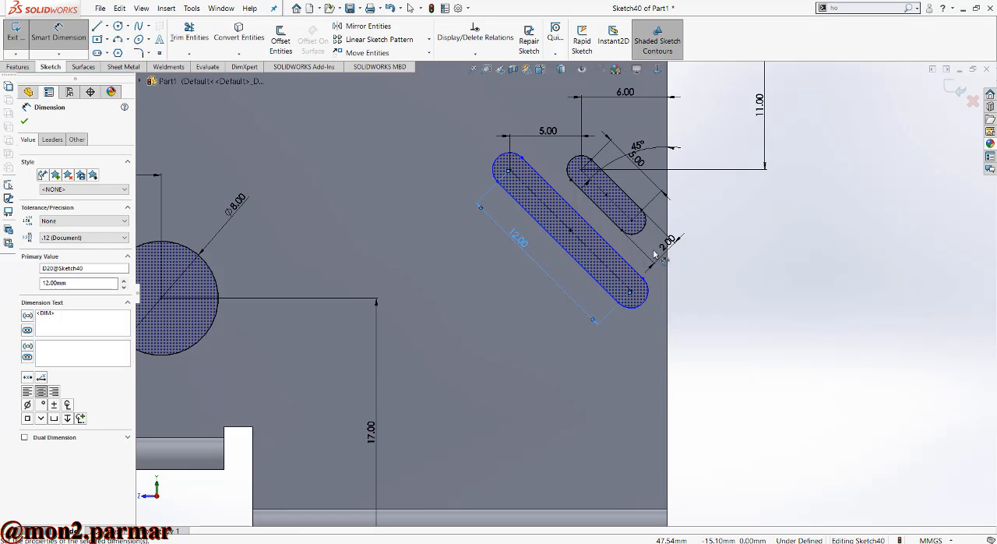
# - Dimension the second slot's width between its straight sides as 2 mm
pyautogui.click(578, 216)
pyautogui.click(546, 229)
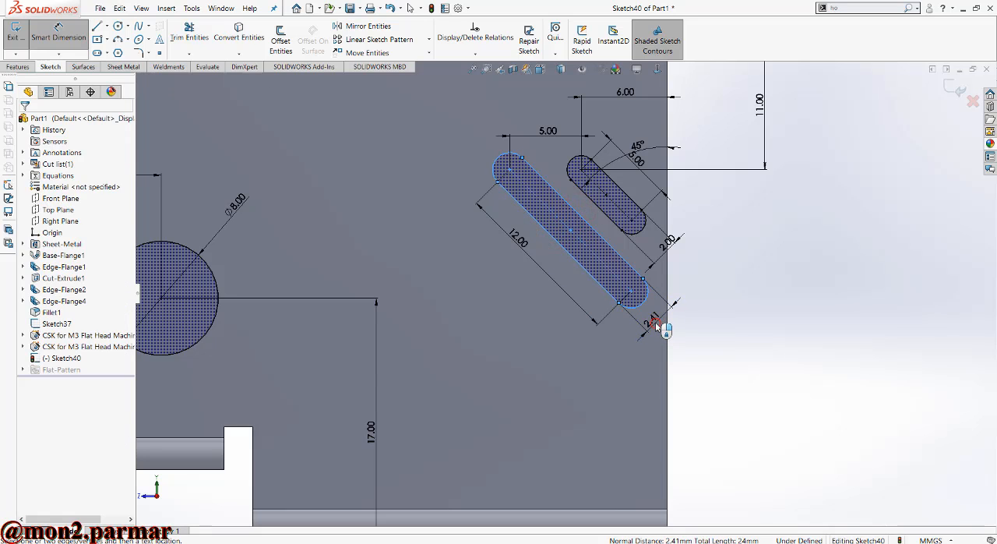
pyautogui.click(657, 325)
pyautogui.write('2')
pyautogui.press('Return')
pyautogui.press('Escape')
pyautogui.scroll(1, 600, 335)
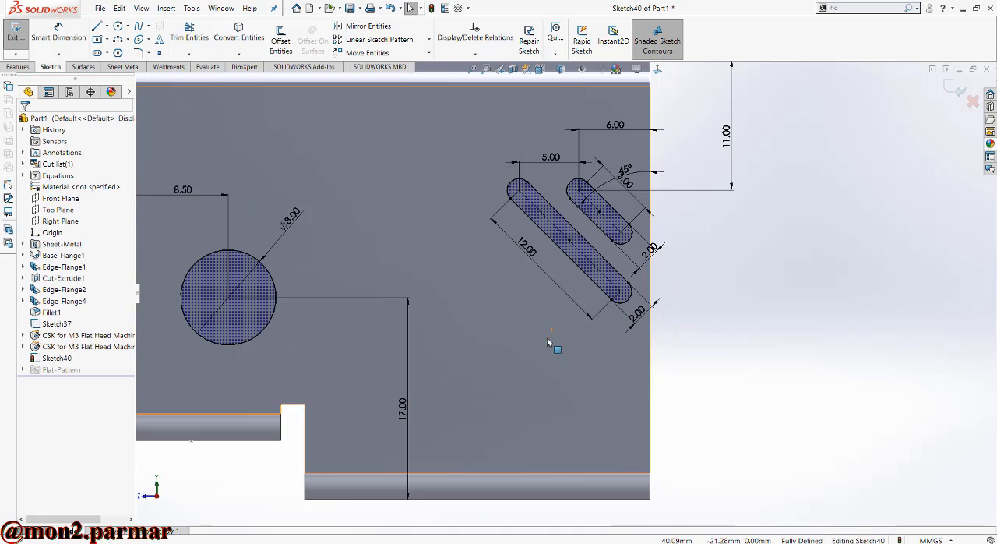
# - Set the horizontal distance between the two slots' upper arc centres to 4 mm
pyautogui.doubleClick(550, 157)
pyautogui.write('4')
pyautogui.press('Return')
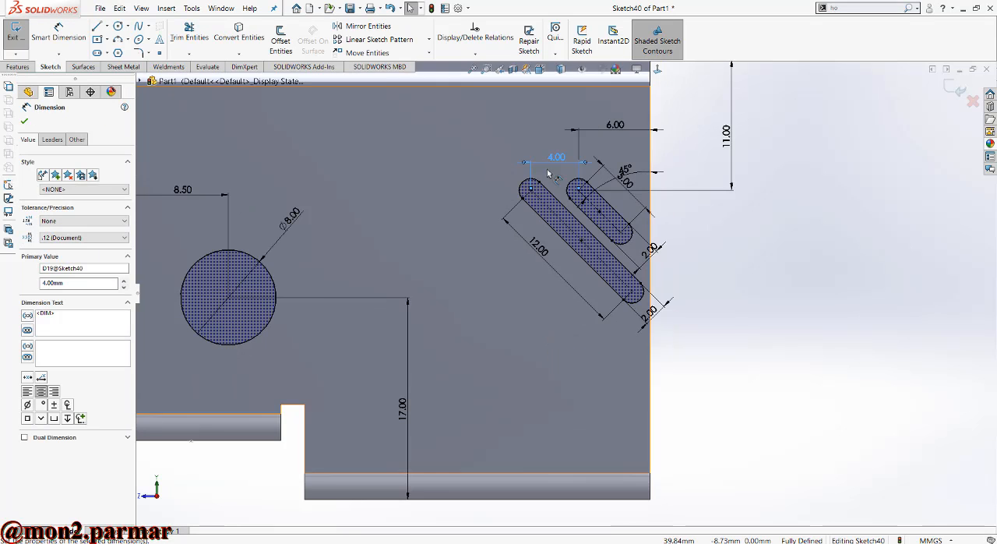
pyautogui.press('Escape')
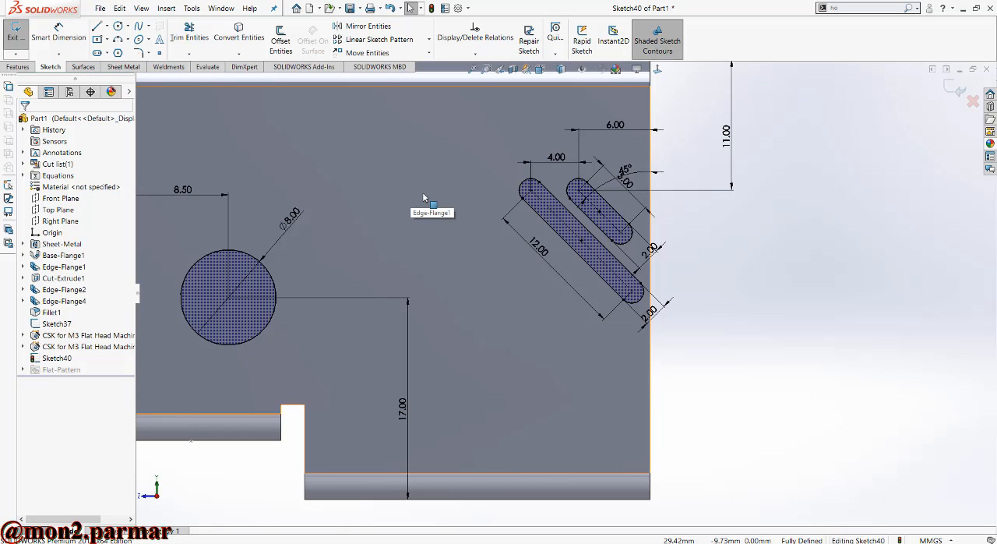
# - Set the second slot's centre-to-centre length to 11 mm
pyautogui.doubleClick(538, 248)
pyautogui.write('11')
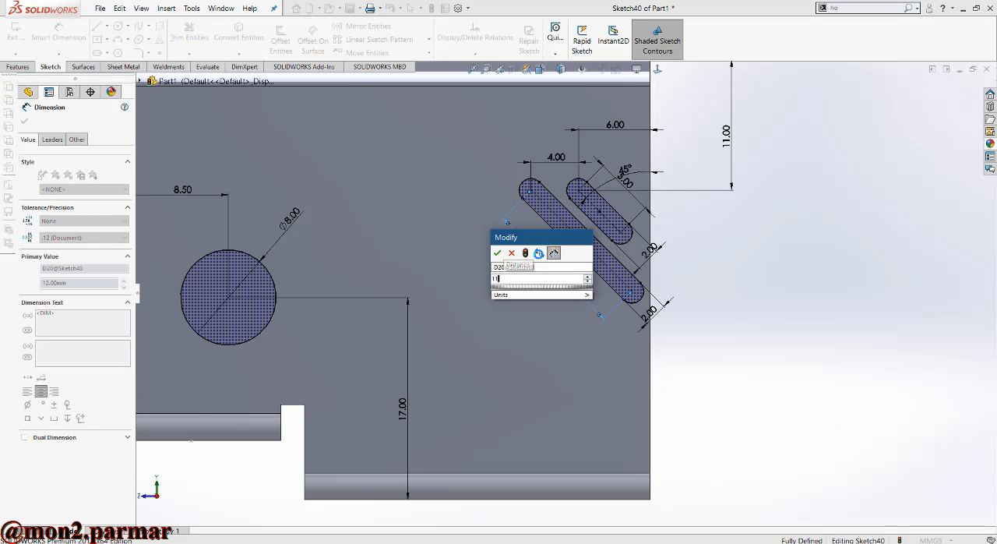
pyautogui.press('Return')
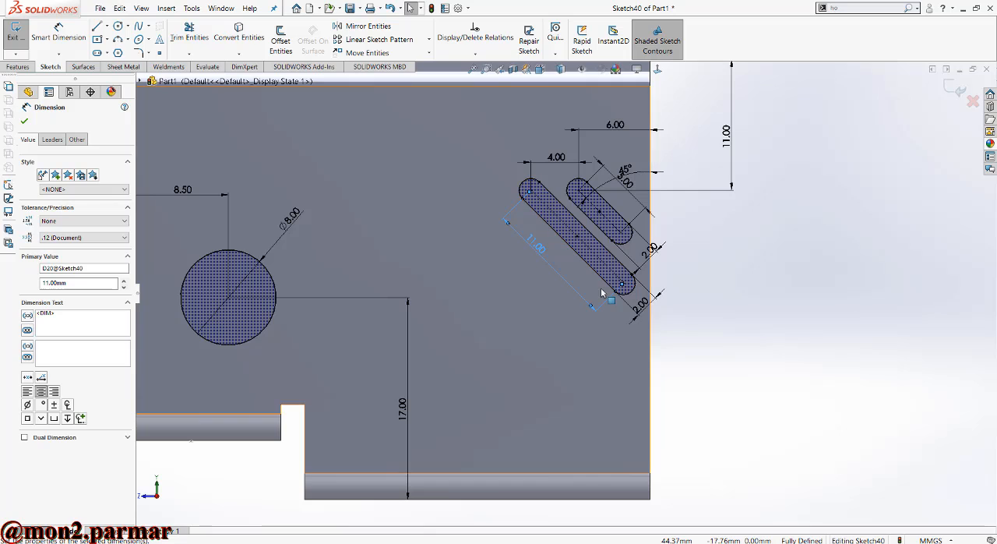
pyautogui.press('Escape')
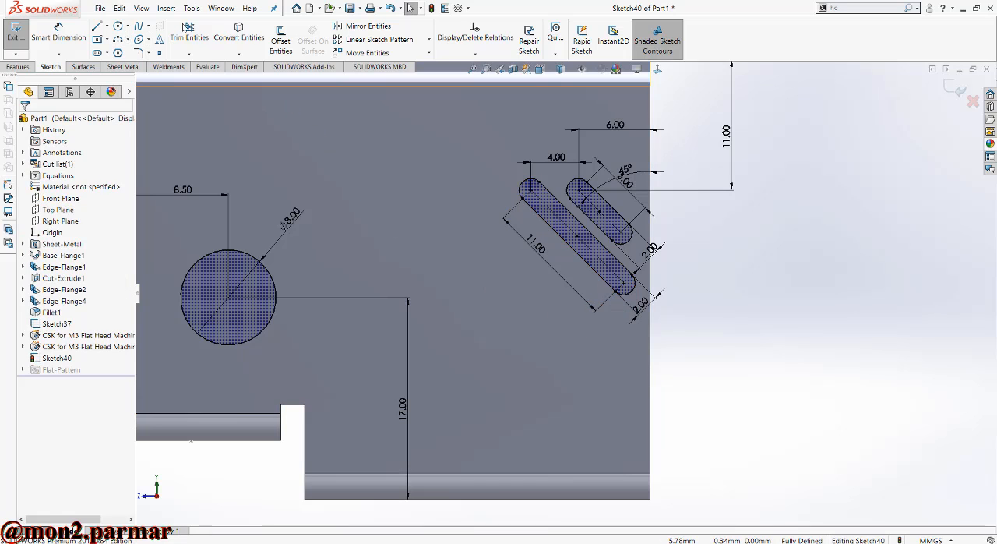
# - Try to mirror the short diagonal slot about the longer slot's centreline
pyautogui.click(363, 26)
pyautogui.click(599, 209)
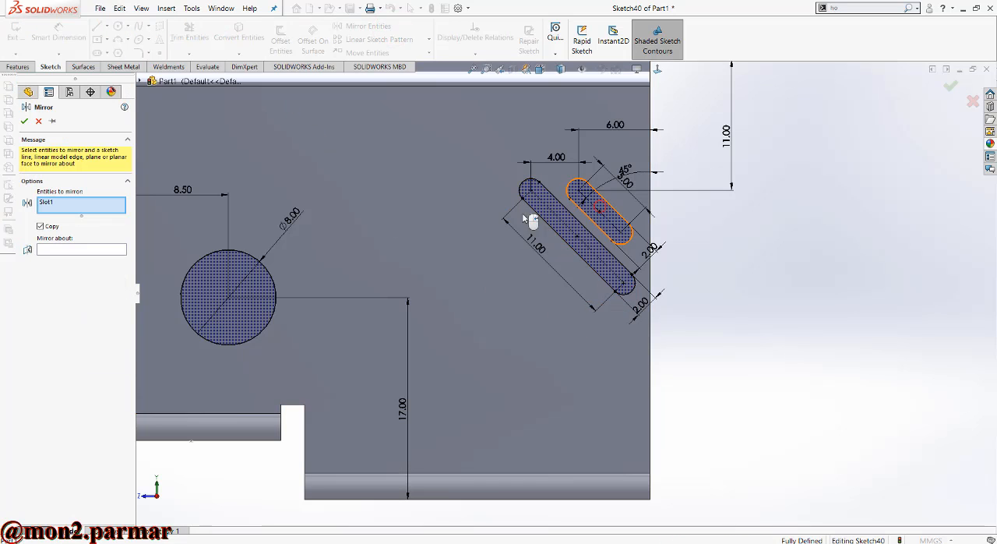
pyautogui.click(109, 251)
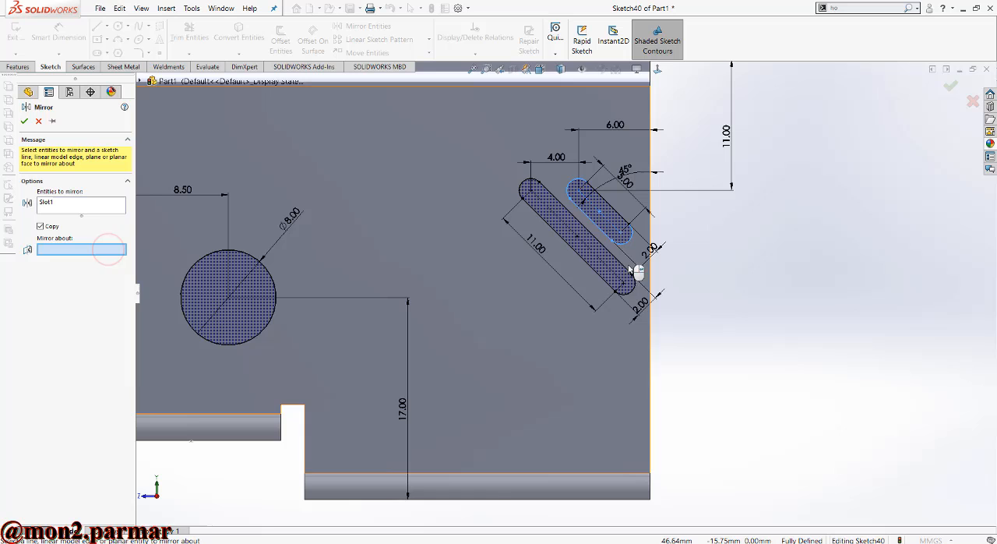
pyautogui.click(589, 252)
pyautogui.press('Return')
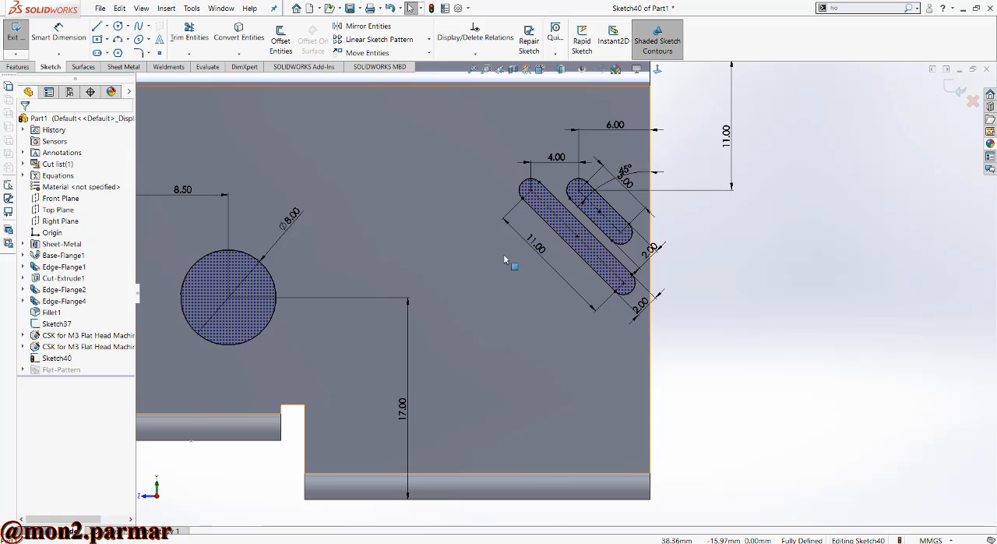
# - Sketch a third diagonal slot about 6 mm long and 3.7 mm wide between the 11 mm slot and the circle
pyautogui.click(98, 53)
pyautogui.click(518, 246)
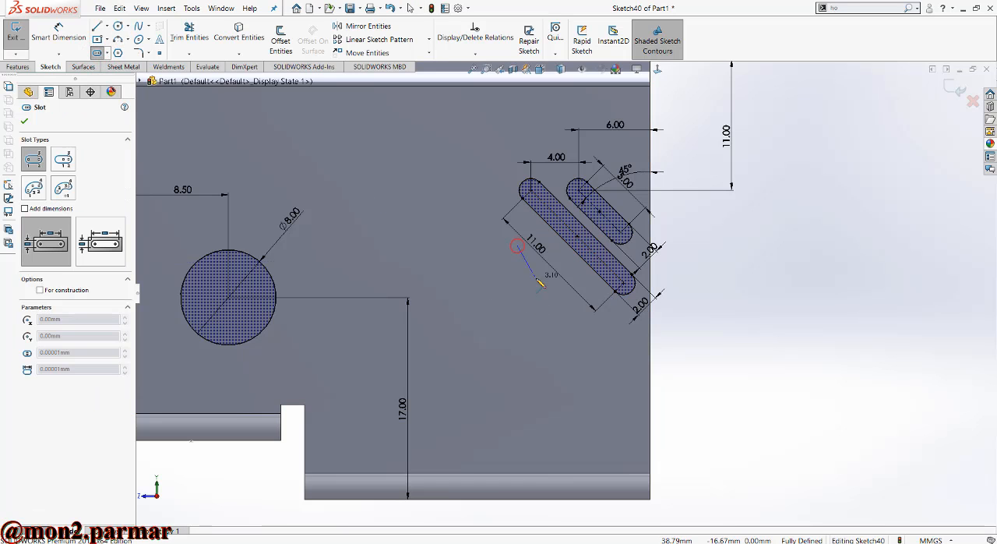
pyautogui.click(566, 297)
pyautogui.click(499, 292)
# - Dimension the third slot's centre-to-centre length as 5.5 mm
pyautogui.click(66, 37)
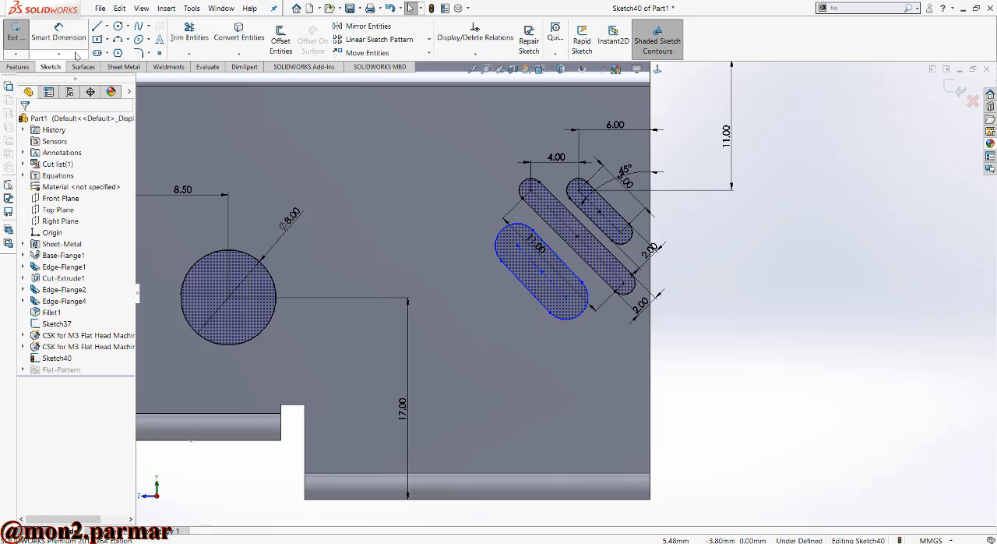
pyautogui.click(552, 284)
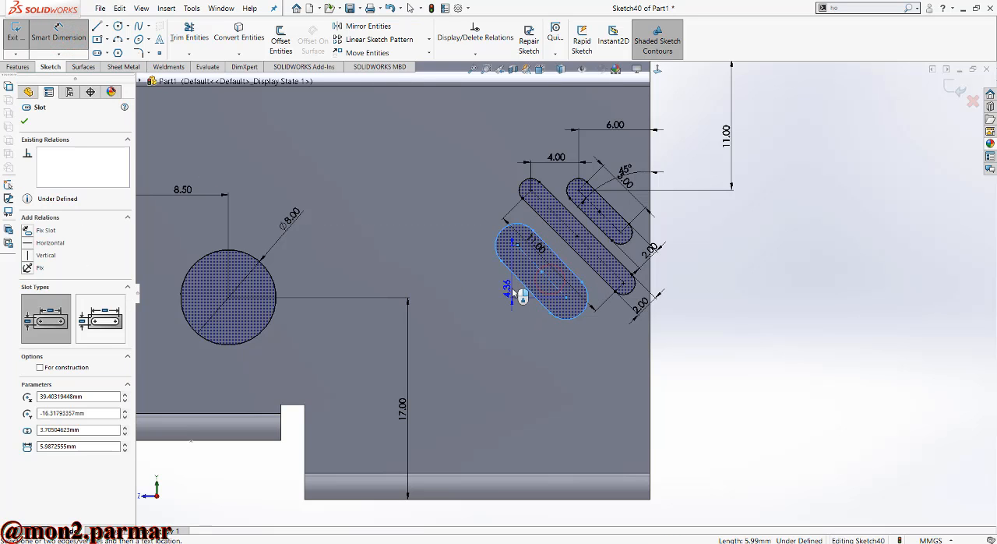
pyautogui.doubleClick(500, 332)
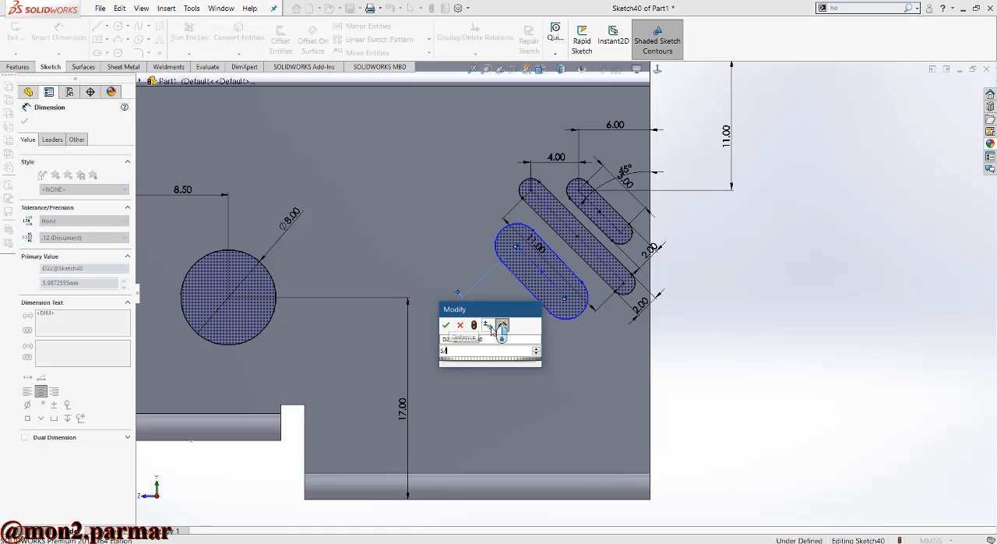
pyautogui.write('5.5')
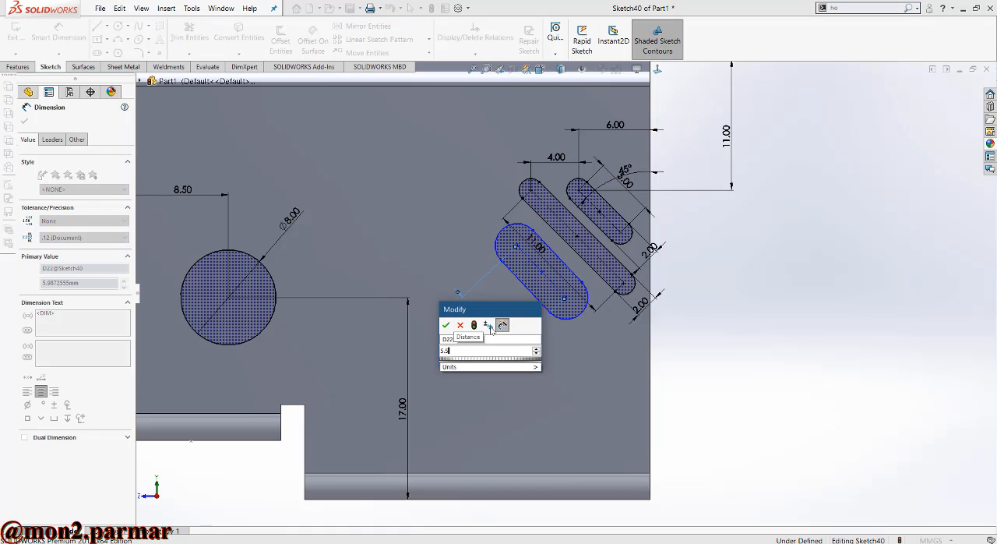
pyautogui.press('Return')
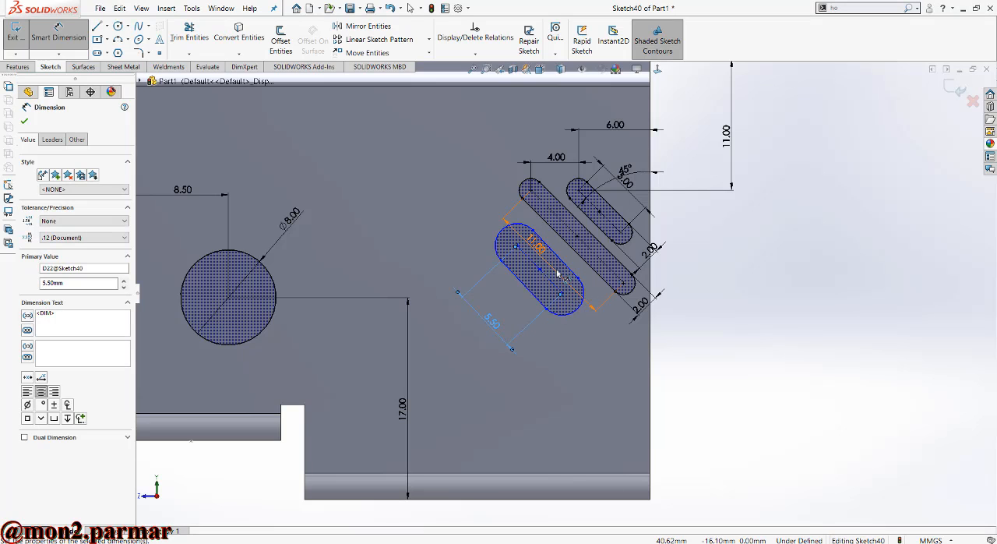
# - Dimension the horizontal distance between the upper centres of the third slot and the 11 mm slot as 4 mm
pyautogui.scroll(-1, 613, 259)
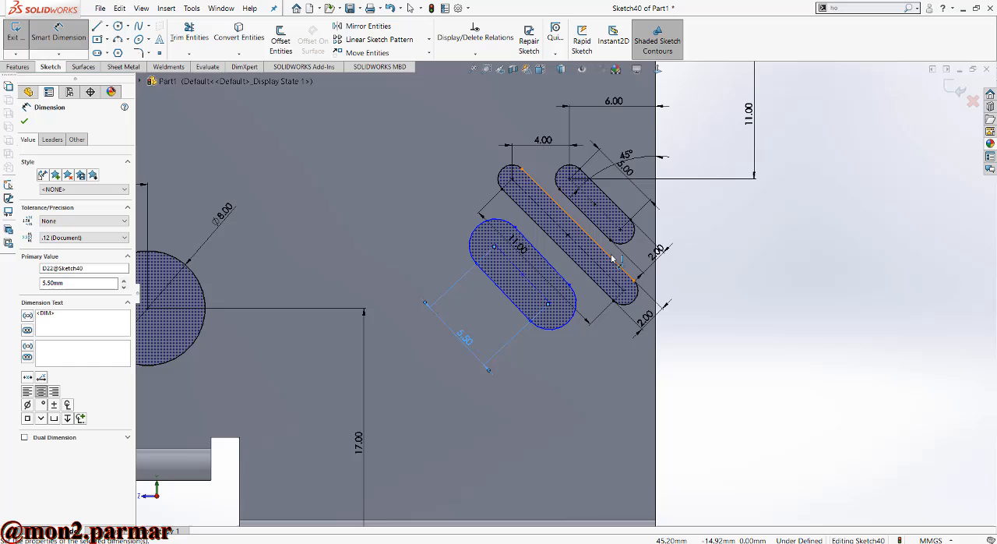
pyautogui.click(496, 248)
pyautogui.click(512, 180)
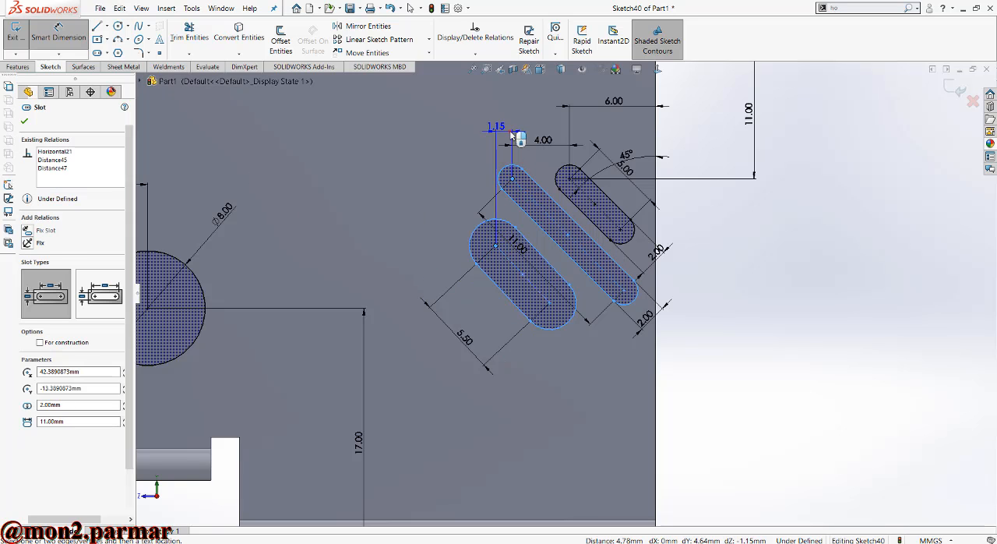
pyautogui.click(512, 135)
pyautogui.write('4.00mm')
pyautogui.press('Return')
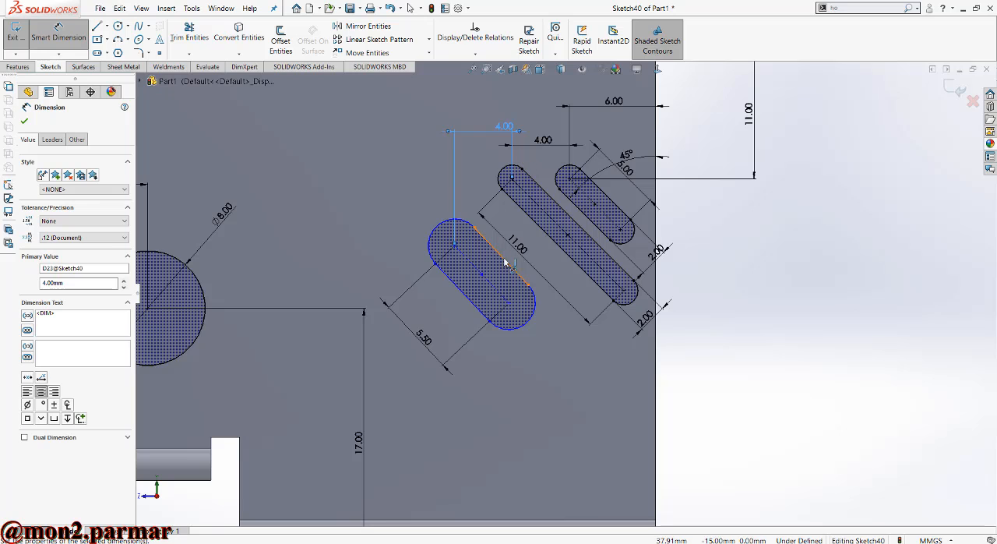
# - Dimension the third diagonal slot's width as 2 mm
pyautogui.click(470, 301)
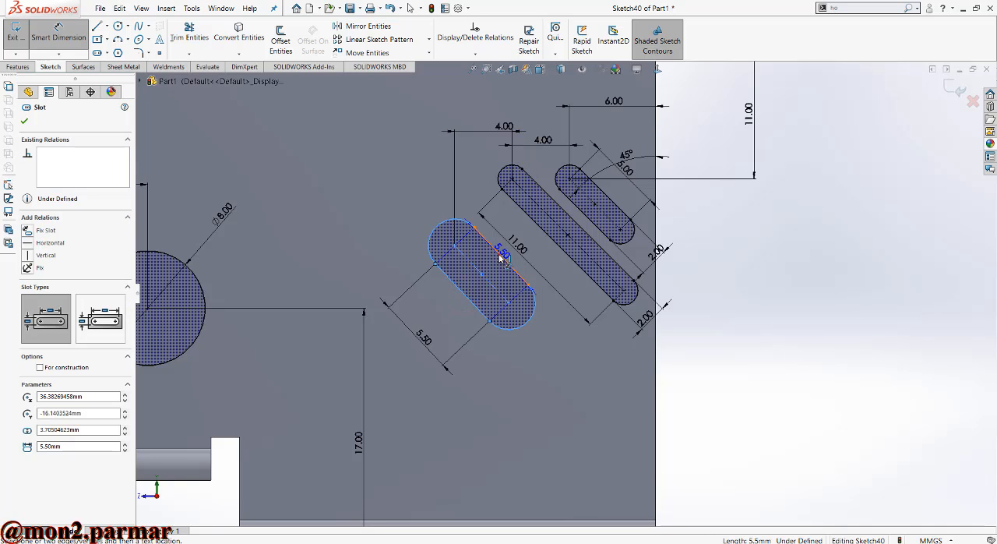
pyautogui.click(550, 343)
pyautogui.write('2.00mm')
pyautogui.press('Return')
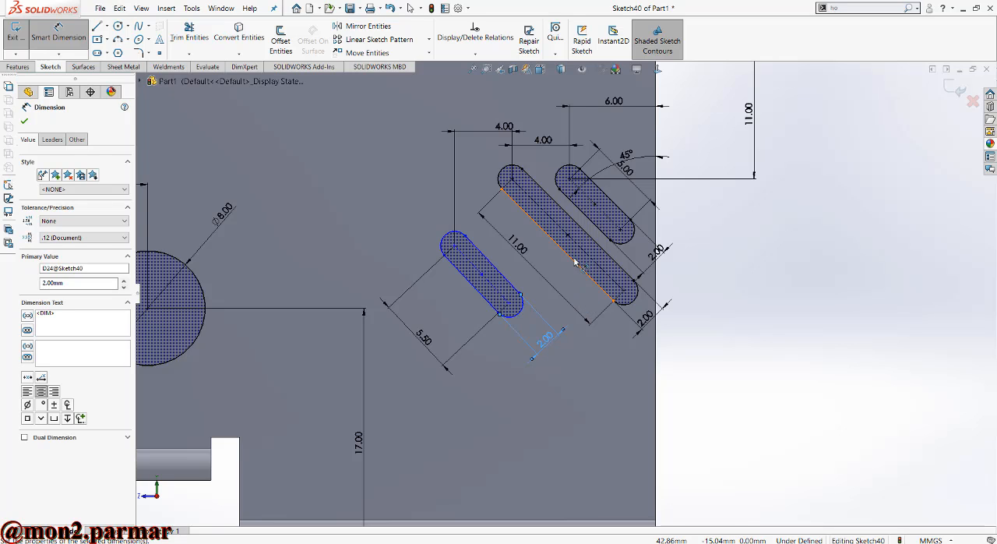
pyautogui.click(547, 220)
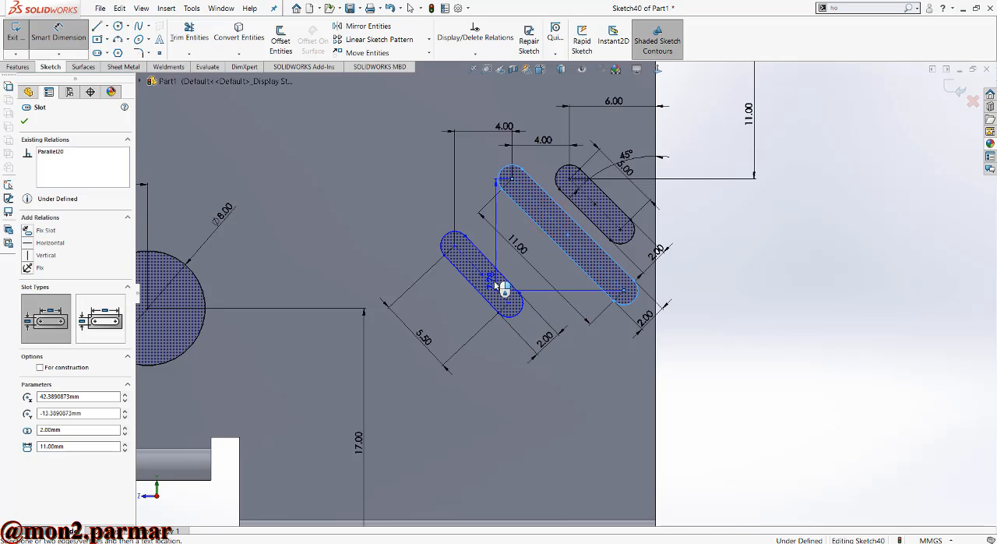
pyautogui.click(508, 263)
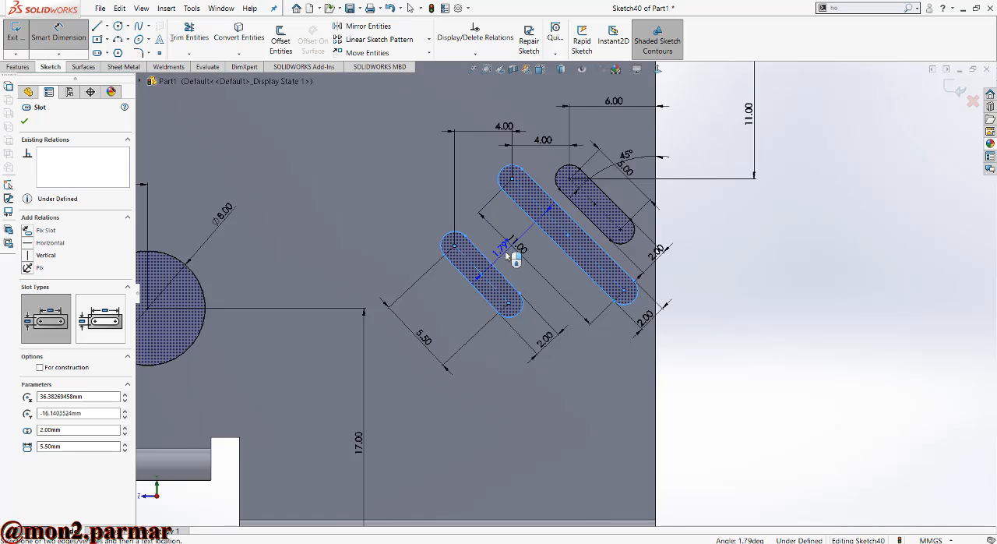
pyautogui.press('Escape')
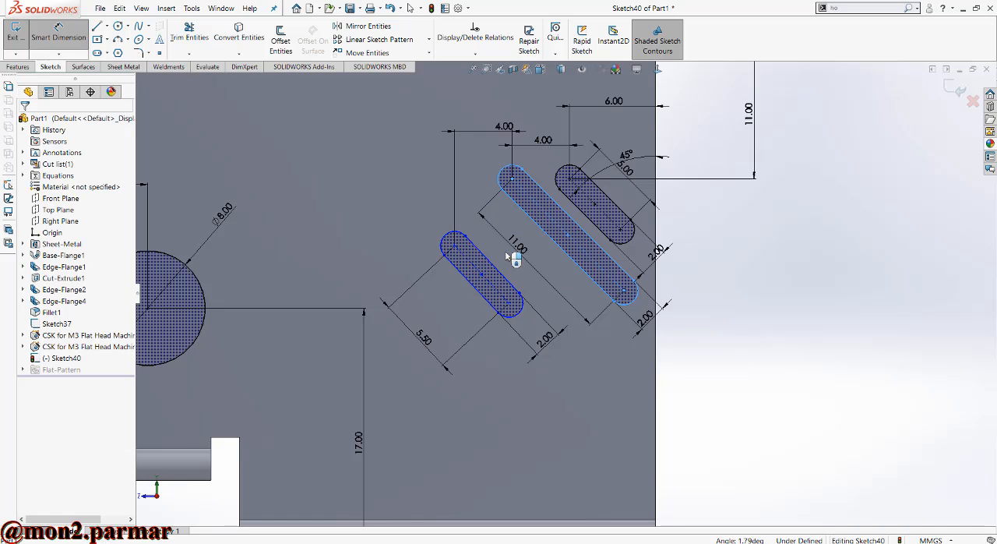
# - Make the third slot's straight edge parallel to the facing edge of the 11 mm slot
pyautogui.click(485, 283)
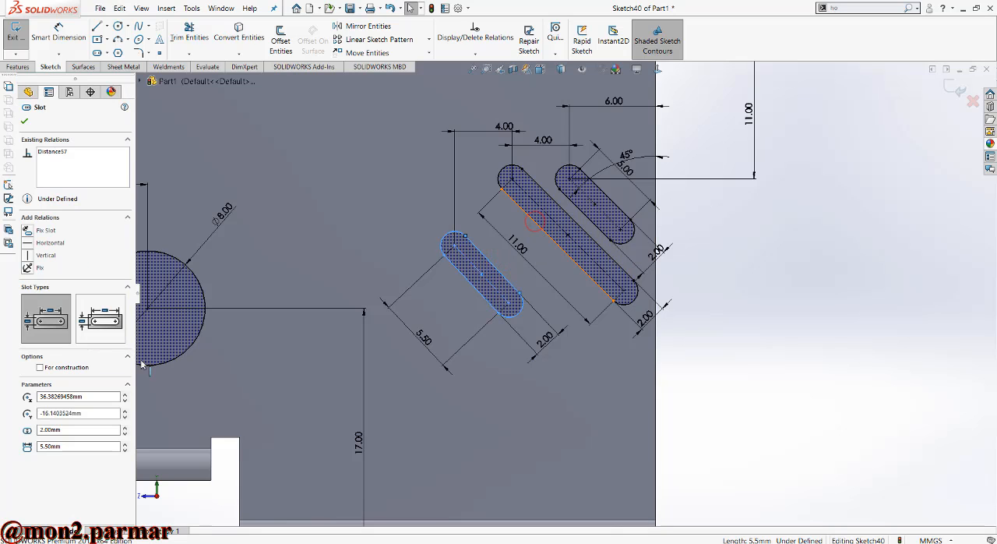
pyautogui.keyDown('ctrl'); pyautogui.click(535, 221); pyautogui.keyUp('ctrl')
pyautogui.click(28, 364)
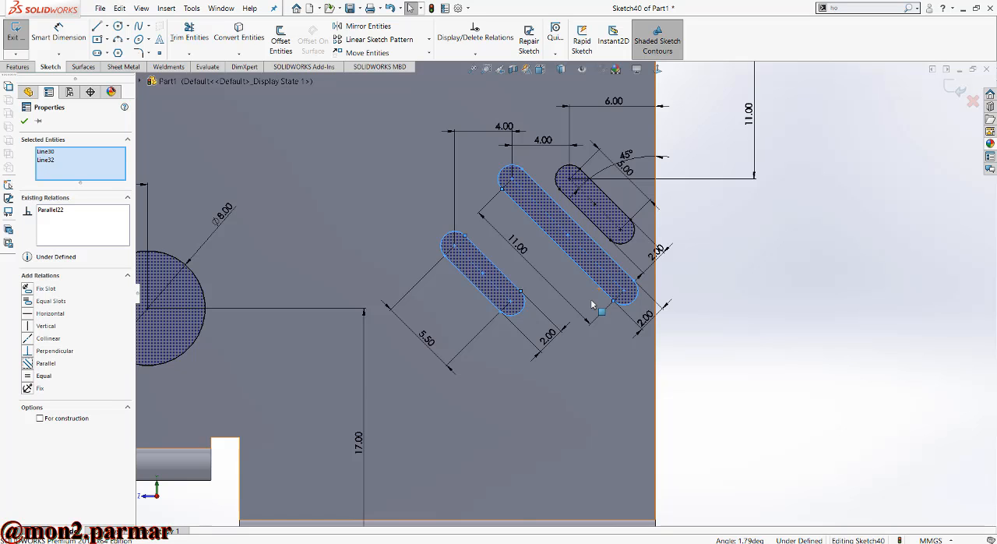
pyautogui.scroll(2, 590, 185)
pyautogui.scroll(-2, 591, 185)
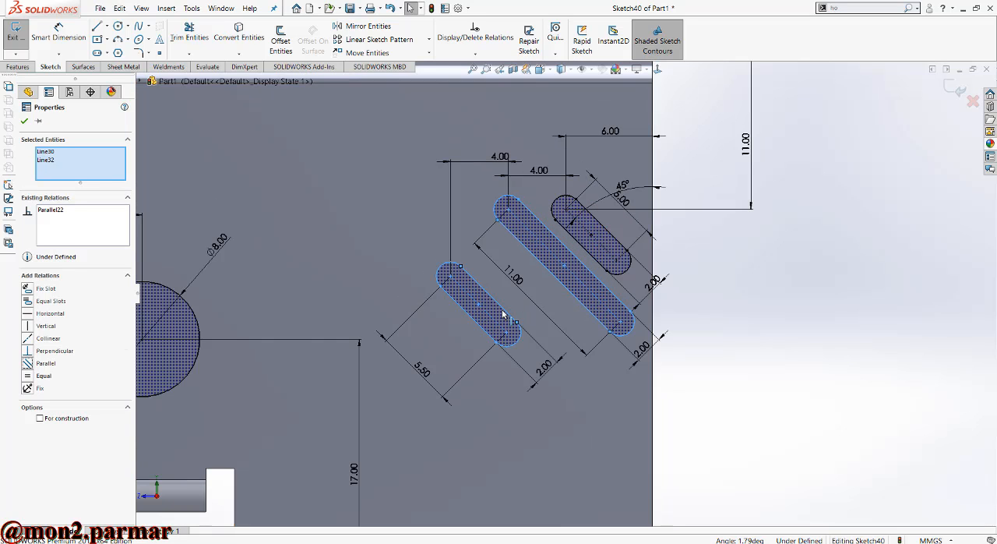
pyautogui.press('Escape')
# - Move the third slot upward, closer to the level of the 11 mm slot's upper end
pyautogui.scroll(1, 510, 311)
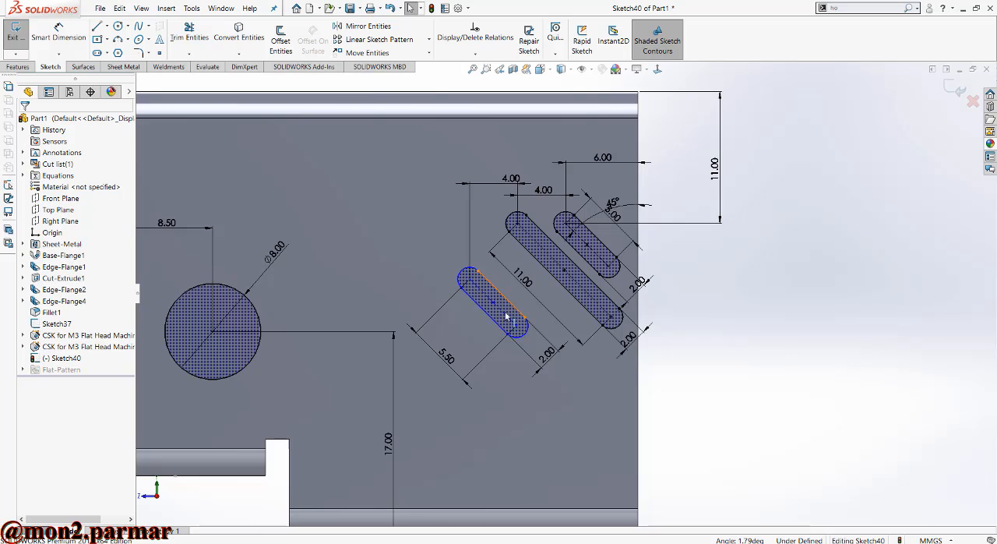
pyautogui.moveTo(484, 295); pyautogui.dragTo(541, 313)
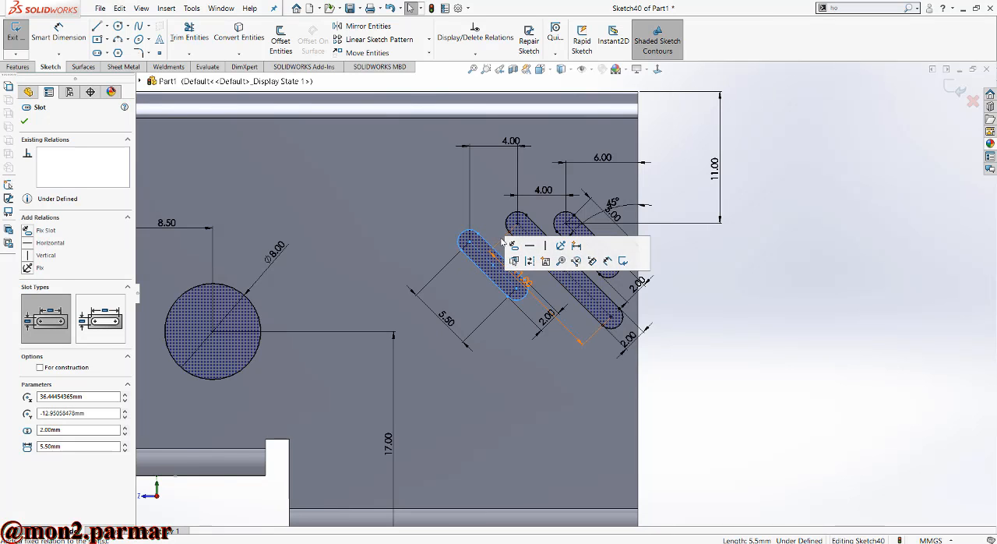
pyautogui.press('Escape')
pyautogui.click(472, 245)
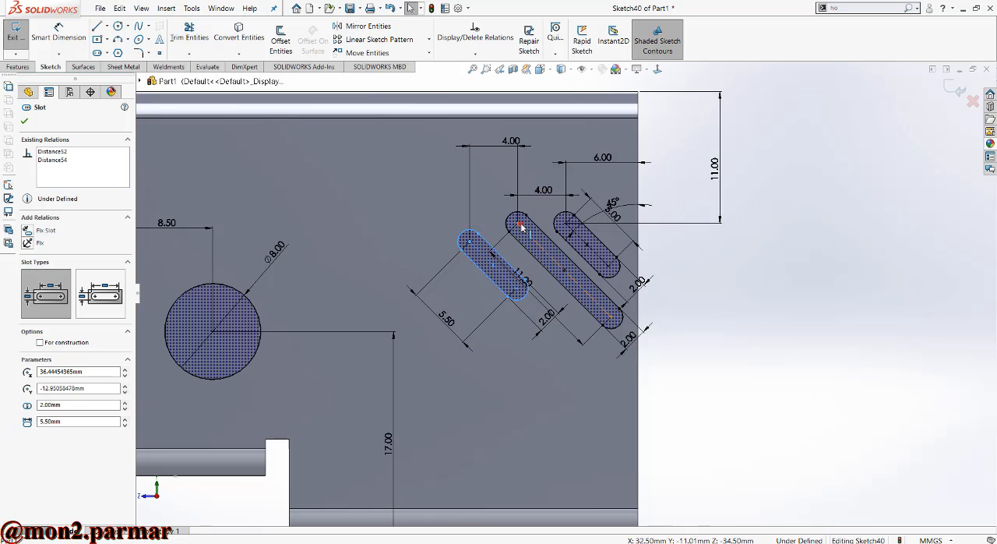
pyautogui.keyDown('ctrl'); pyautogui.click(519, 226); pyautogui.keyUp('ctrl')
pyautogui.keyDown('ctrl'); pyautogui.click(516, 290); pyautogui.keyUp('ctrl')
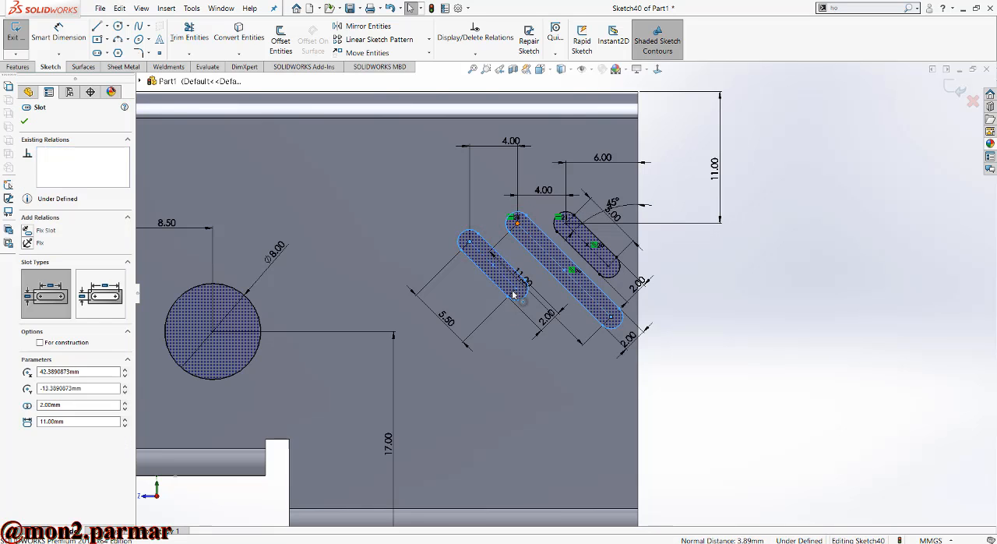
pyautogui.press('Escape')
# - Align the upper centre points of the third slot and the 11 mm slot with a Horizontal relation
pyautogui.click(465, 255)
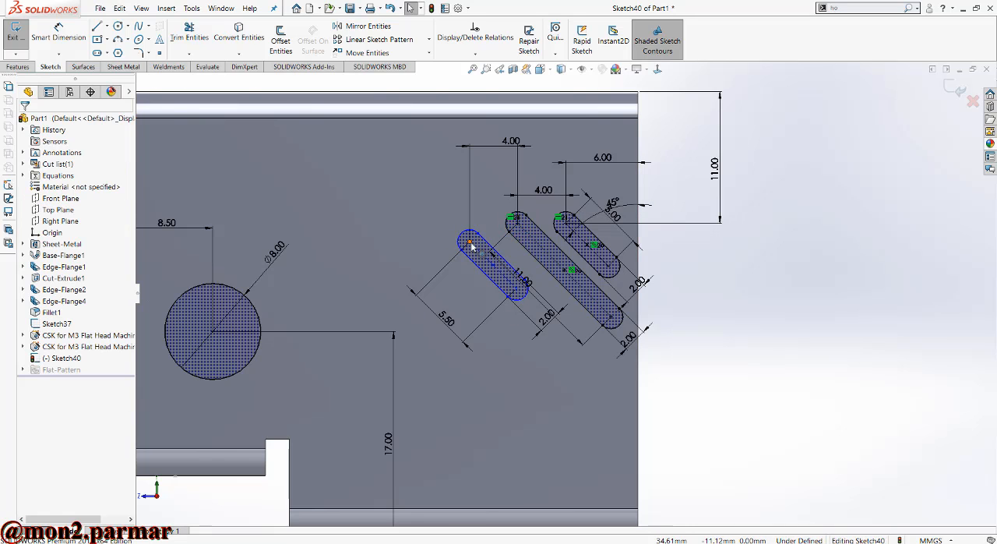
pyautogui.keyDown('ctrl'); pyautogui.click(519, 225); pyautogui.keyUp('ctrl')
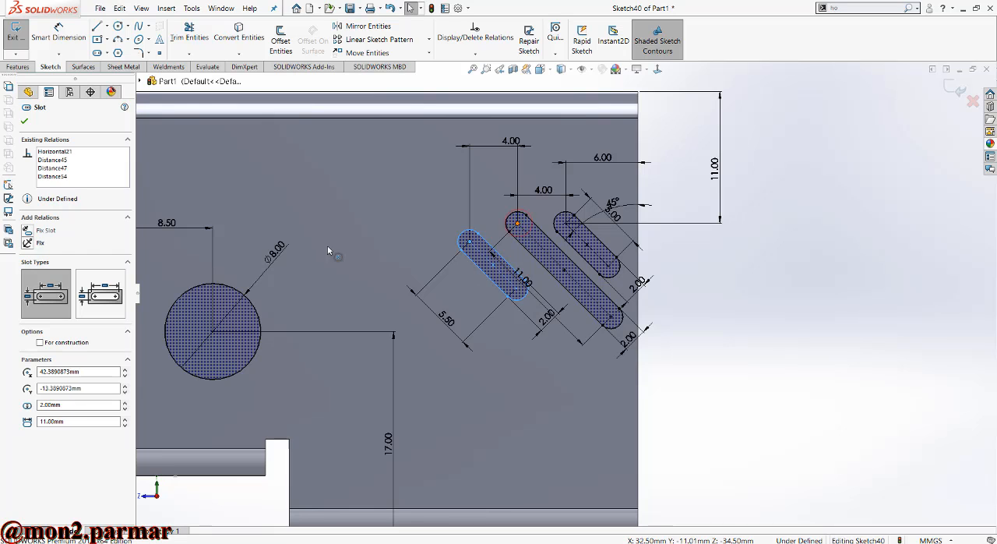
pyautogui.click(32, 314)
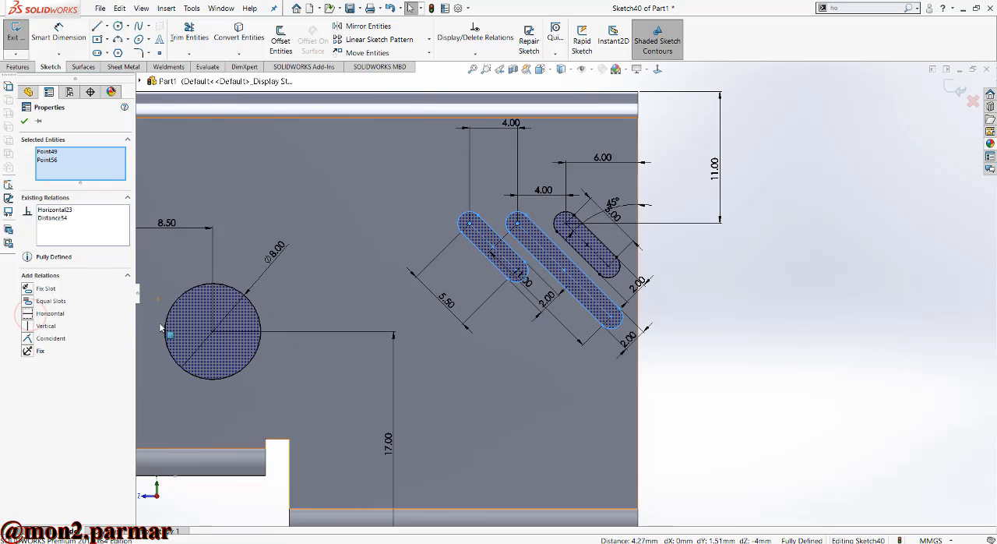
pyautogui.click(483, 329)
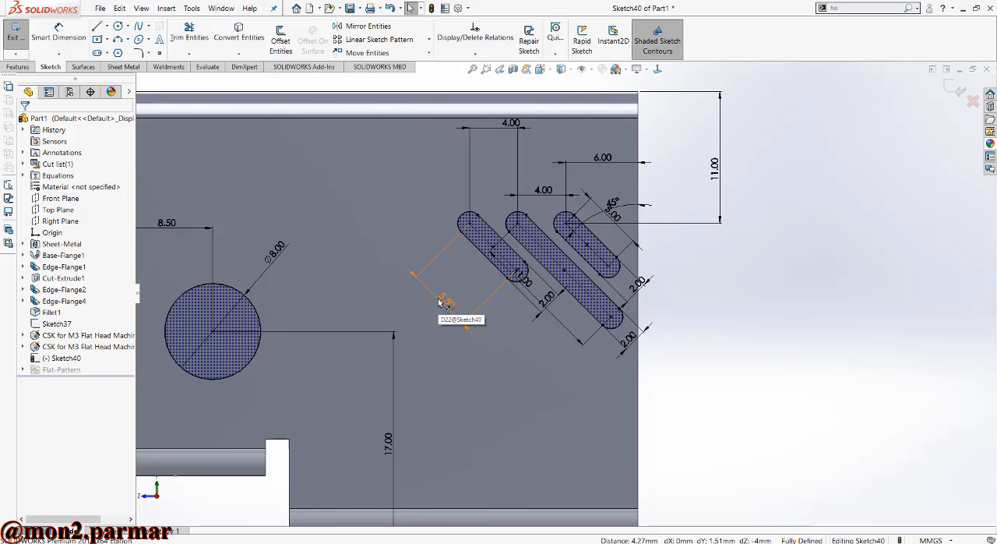
# - Try centre-to-centre lengths of 12, 15, 17 and 18 mm for the third diagonal slot
pyautogui.doubleClick(441, 301)
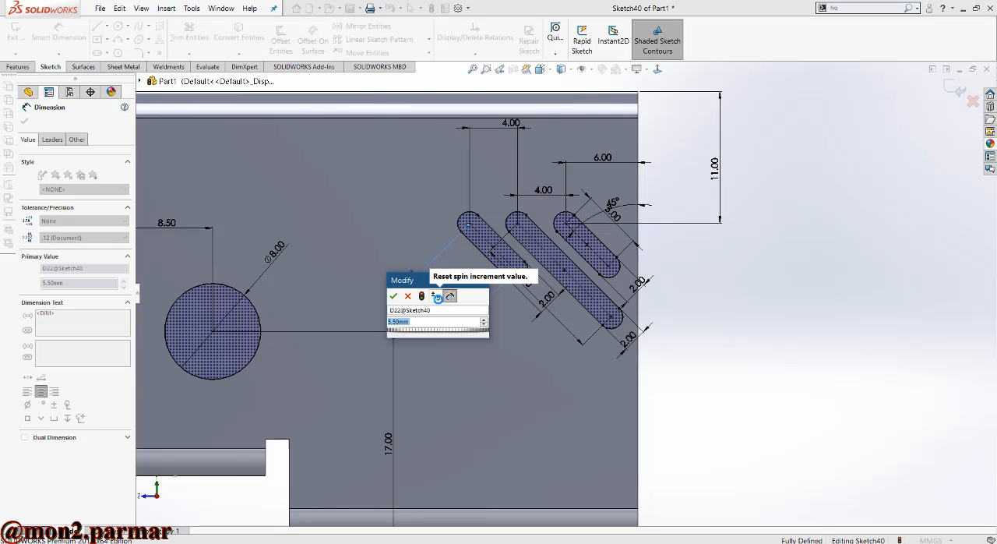
pyautogui.write('12')
pyautogui.press('Return')
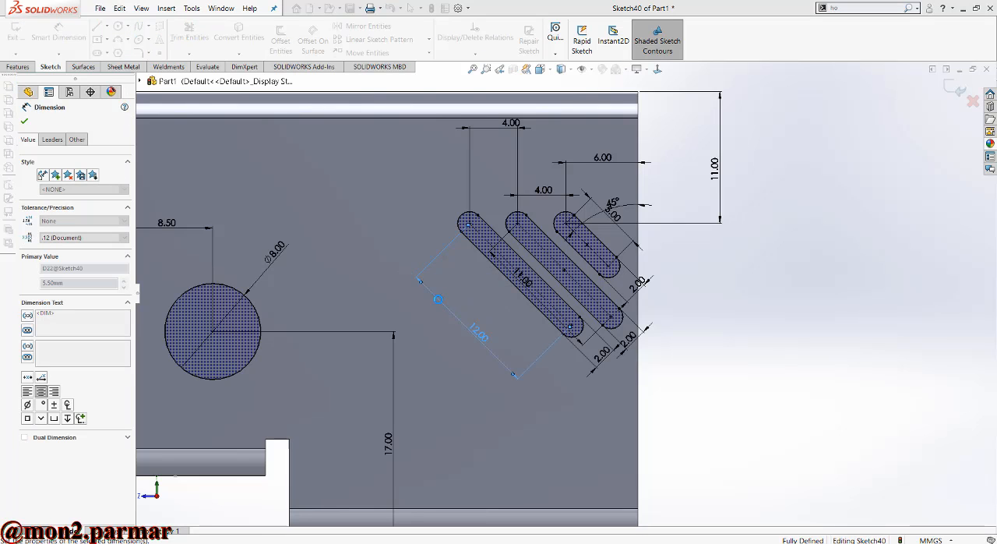
pyautogui.doubleClick(477, 332)
pyautogui.write('14')
pyautogui.press('Return')
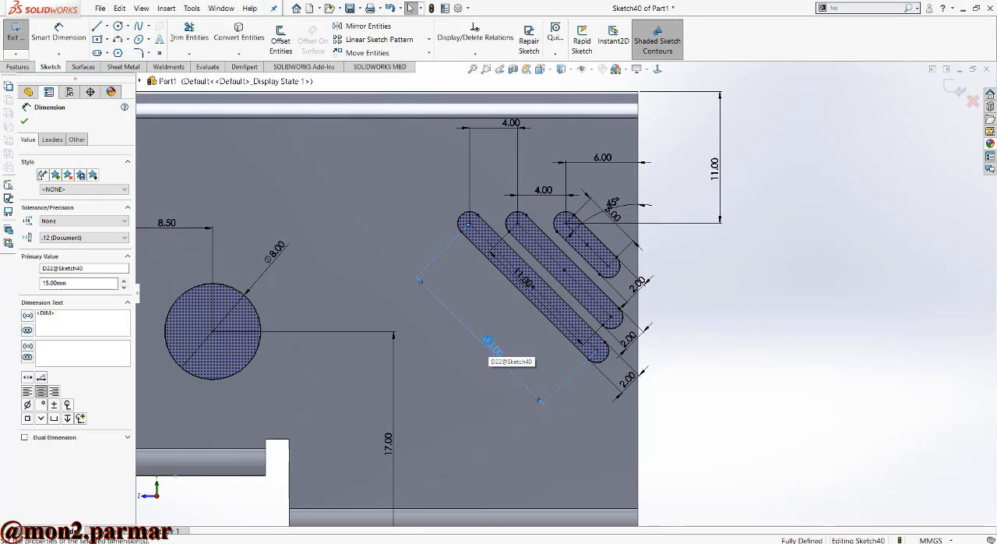
pyautogui.doubleClick(488, 351)
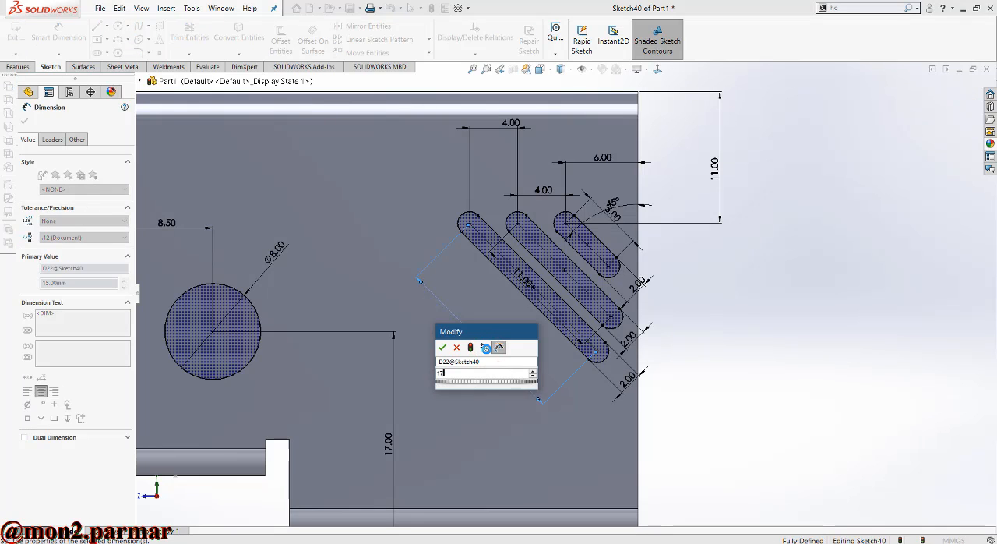
pyautogui.press('Return')
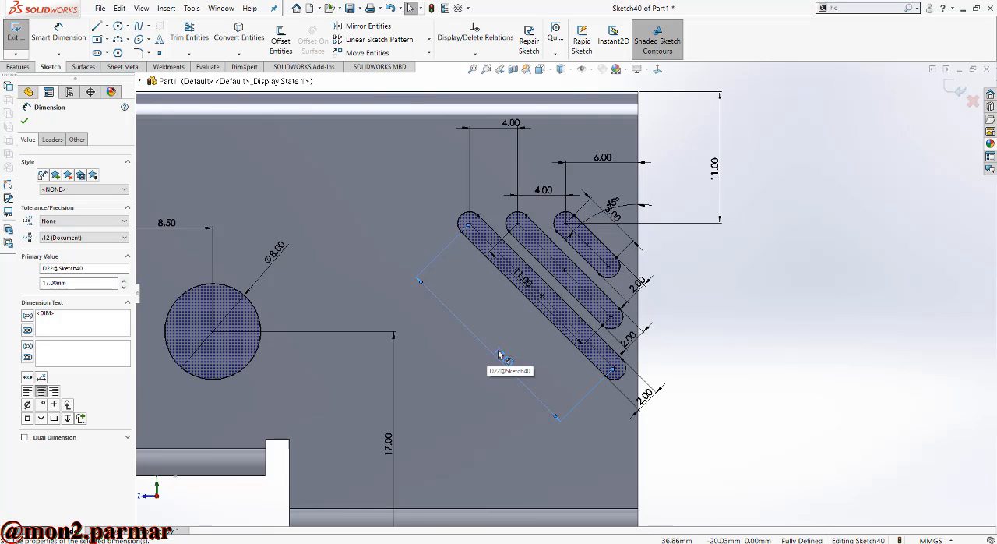
pyautogui.doubleClick(498, 350)
pyautogui.write('18')
pyautogui.press('Return')
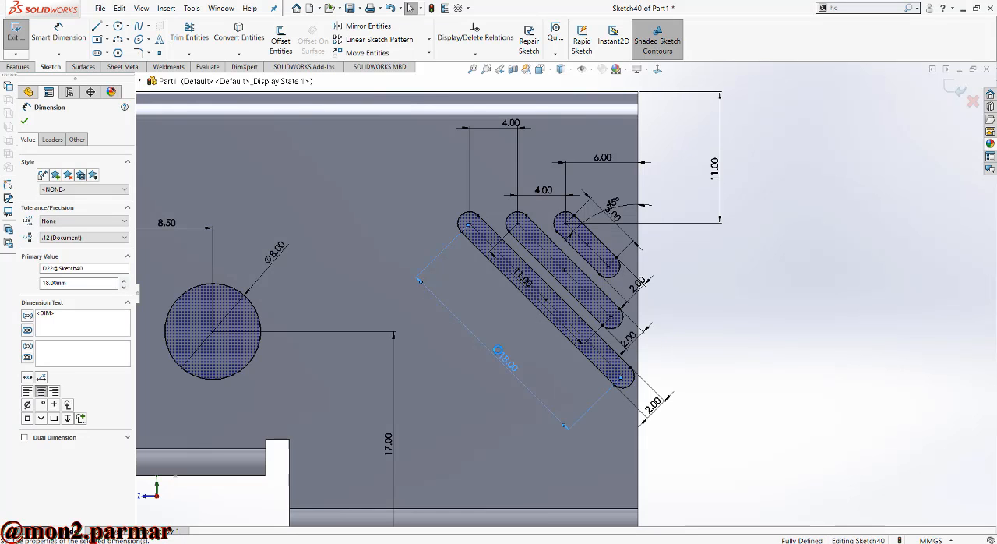
# - Set the third diagonal slot's centre-to-centre length to 17 mm
pyautogui.doubleClick(502, 361)
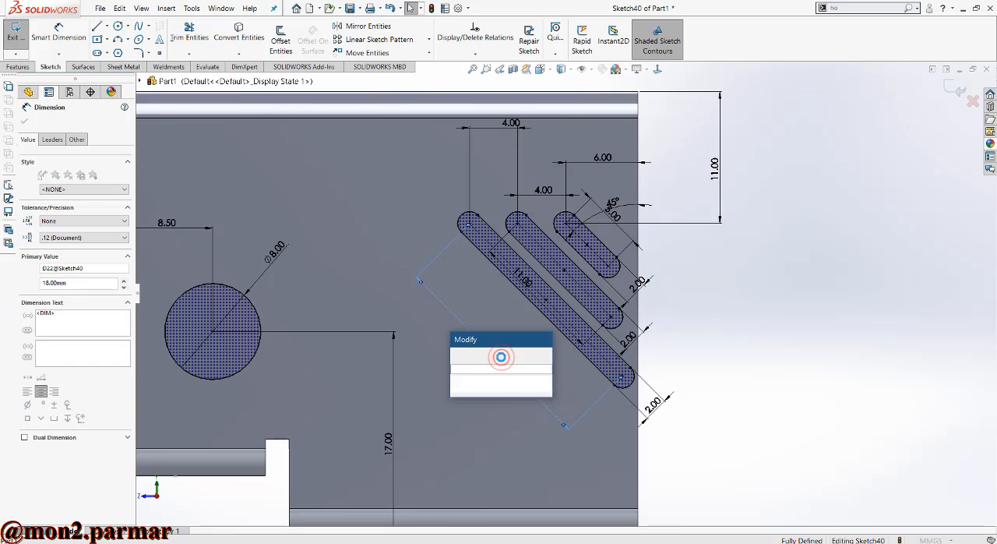
pyautogui.write('17')
pyautogui.press('Return')
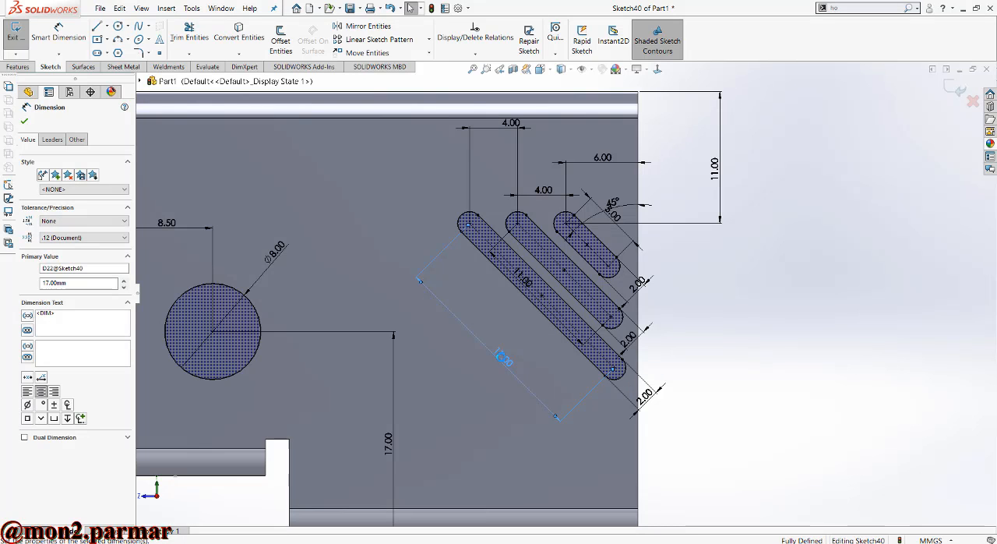
pyautogui.scroll(5, 514, 371)
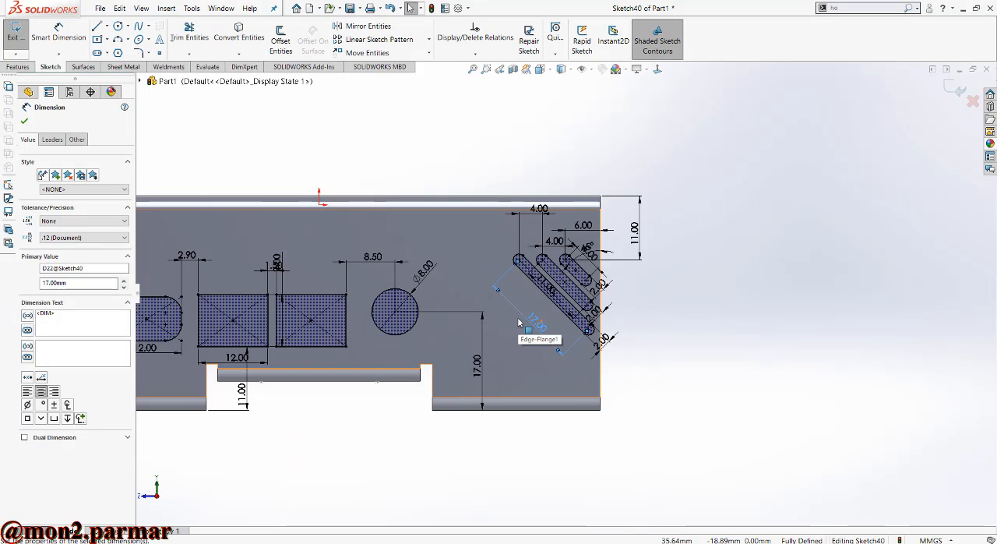
pyautogui.click(650, 281)
# - Try to sketch a construction centreline lengthwise through the 17 mm diagonal slot
pyautogui.scroll(-3, 581, 291)
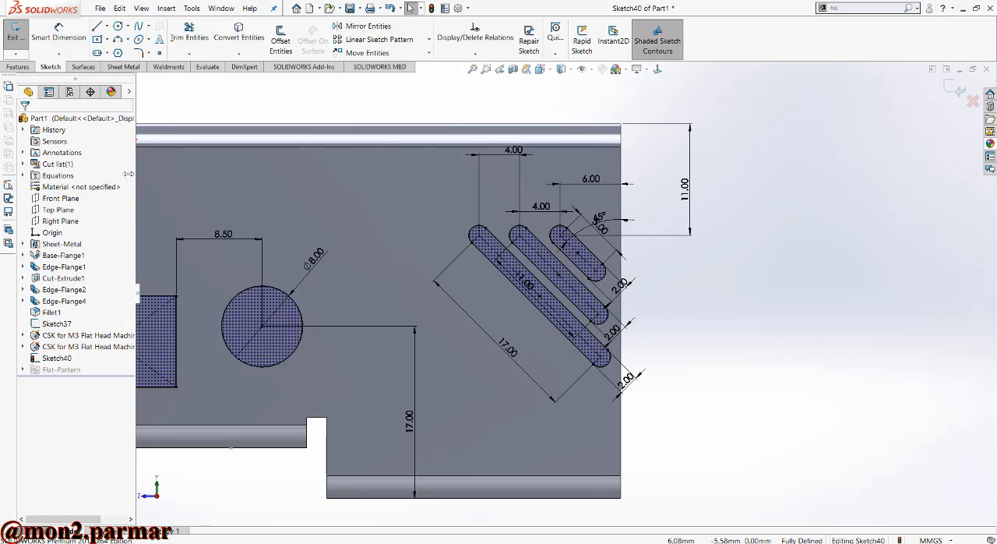
pyautogui.click(107, 27)
pyautogui.click(120, 43)
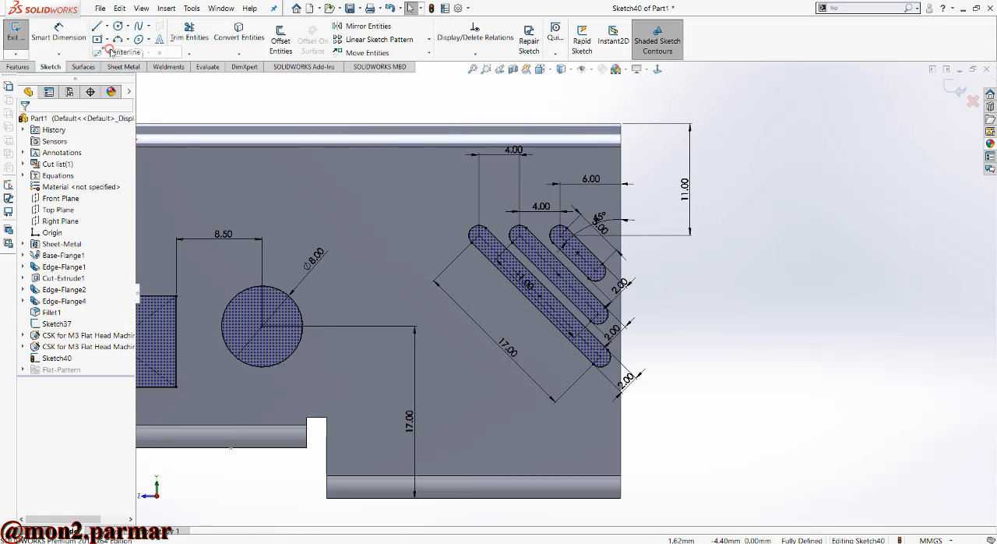
pyautogui.click(477, 233)
pyautogui.scroll(-3, 600, 360)
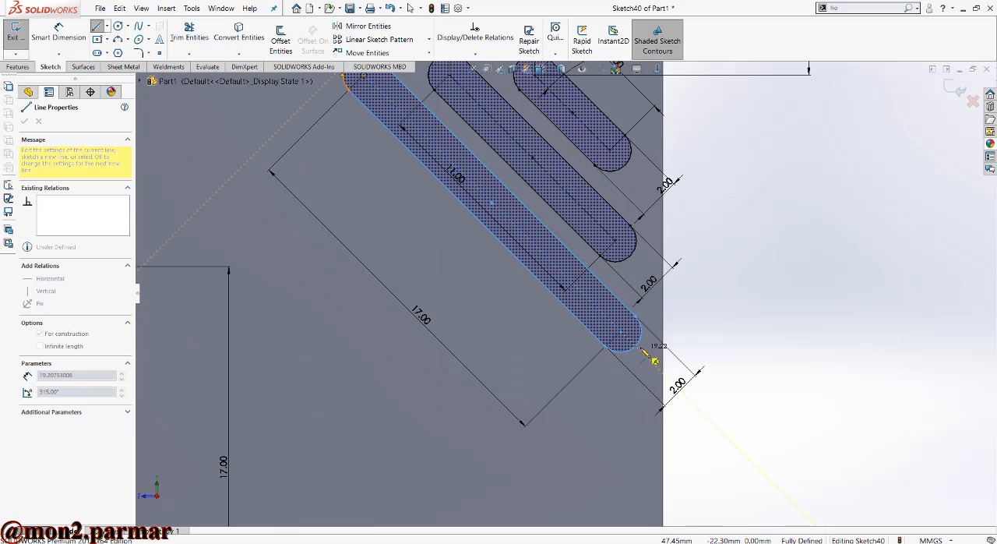
pyautogui.click(636, 346)
pyautogui.scroll(2, 601, 256)
pyautogui.press('Escape')
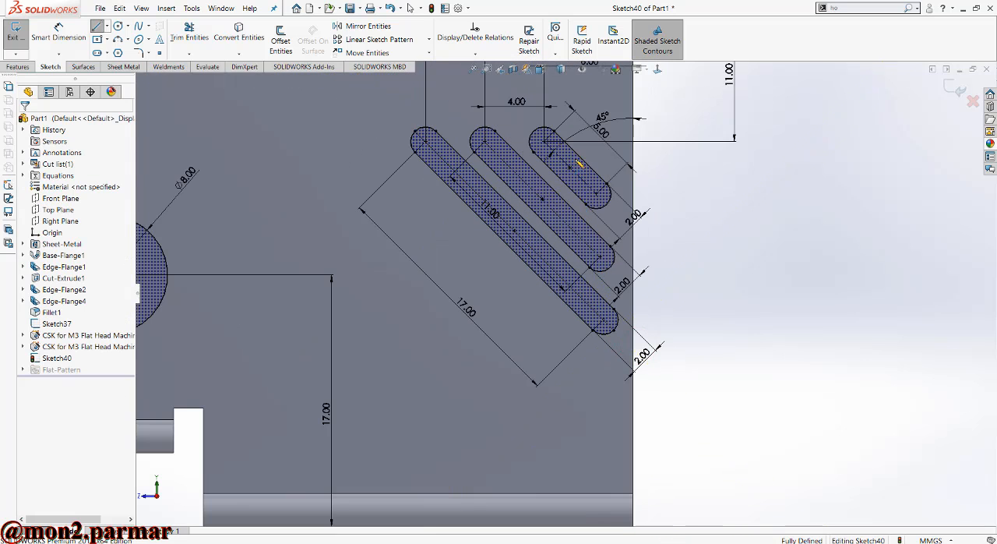
# - Mirror the 11 mm and 5 mm diagonal slots about the centreline of the 17 mm slot, keeping the originals
pyautogui.click(363, 26)
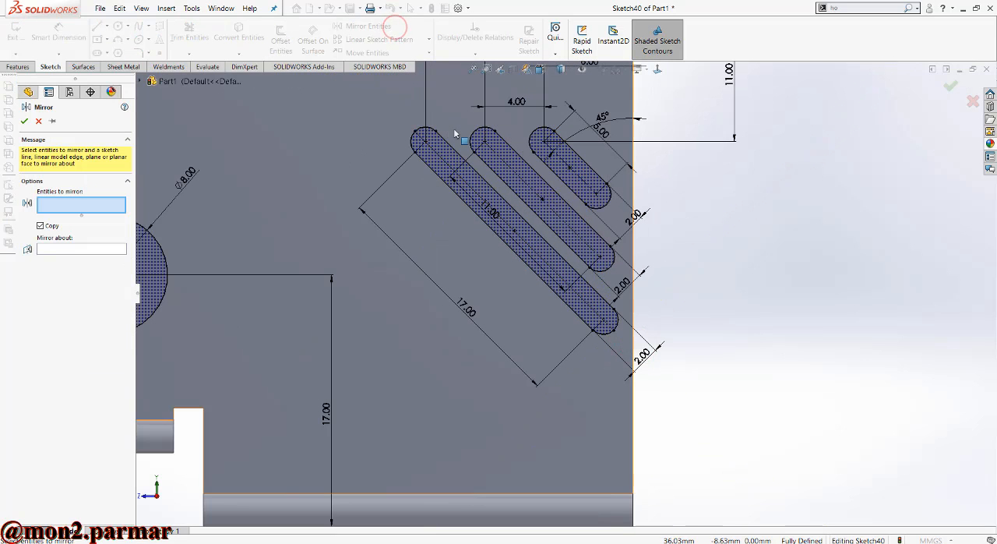
pyautogui.click(495, 143)
pyautogui.click(548, 151)
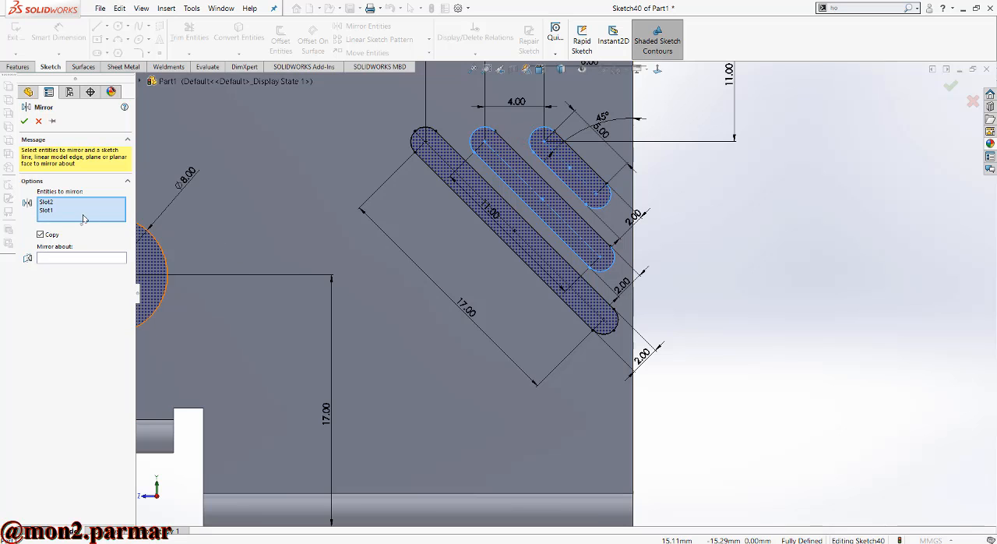
pyautogui.click(75, 258)
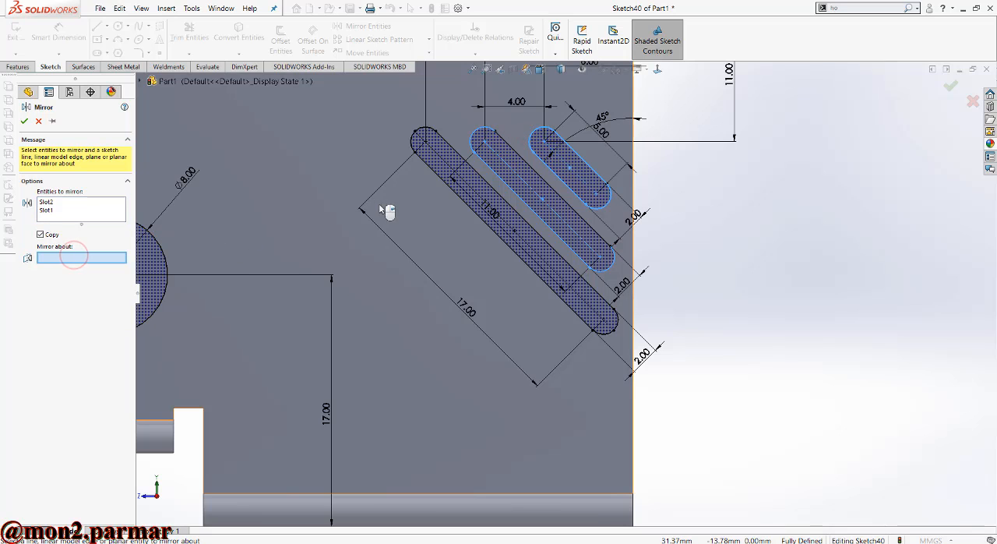
pyautogui.click(420, 139)
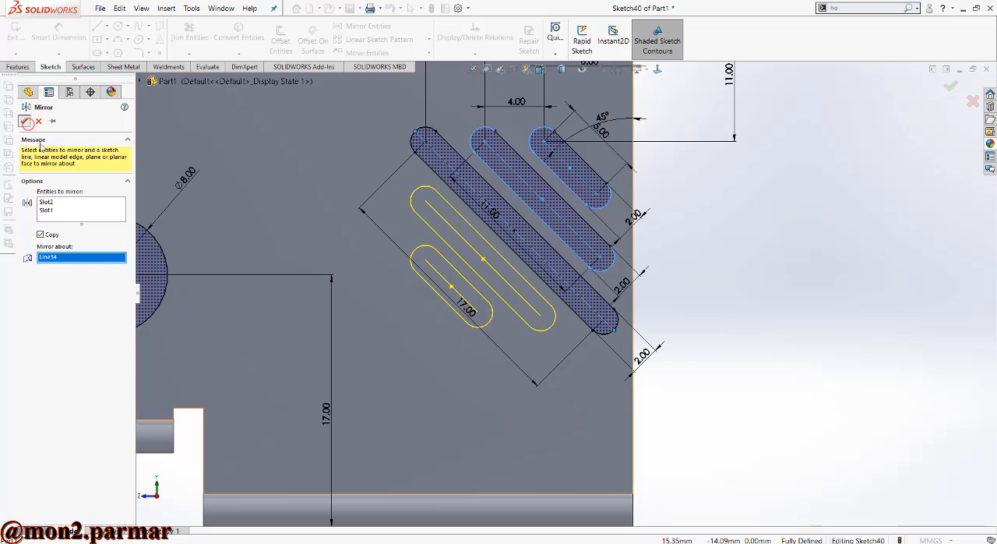
pyautogui.click(26, 120)
# - Extrude-cut the port openings and diagonal slots into the side wall with a blind depth of 1.5 mm
pyautogui.scroll(3, 401, 277)
pyautogui.click(18, 66)
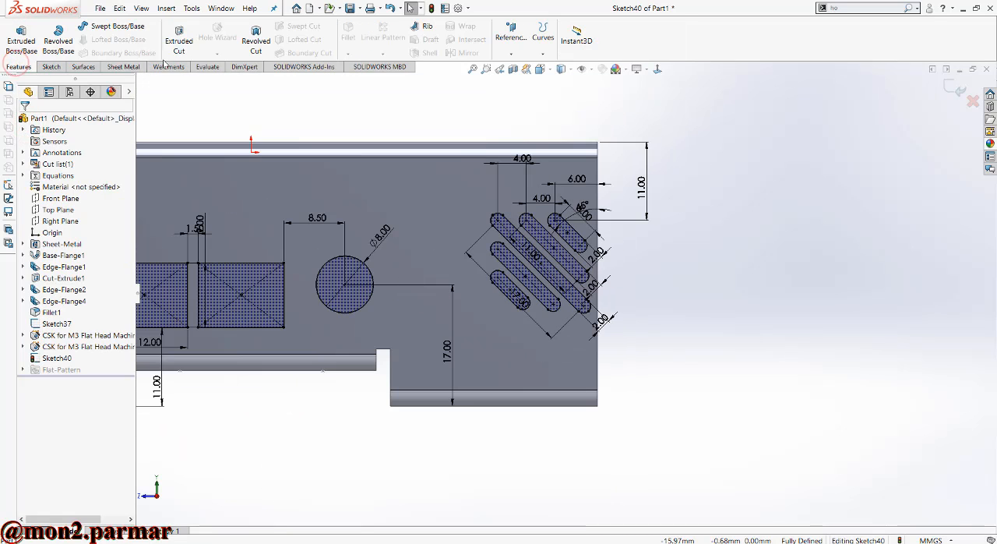
pyautogui.click(178, 36)
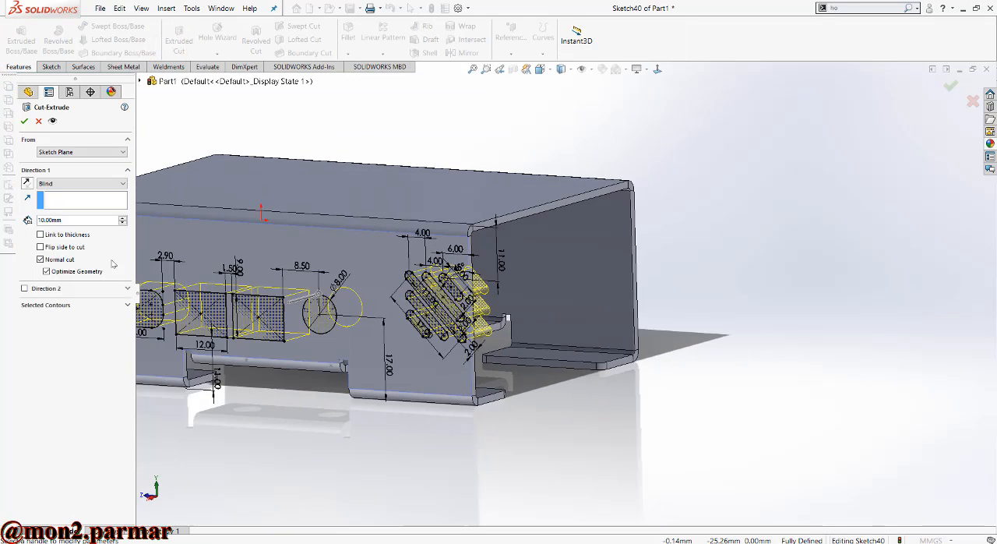
pyautogui.write('1.')
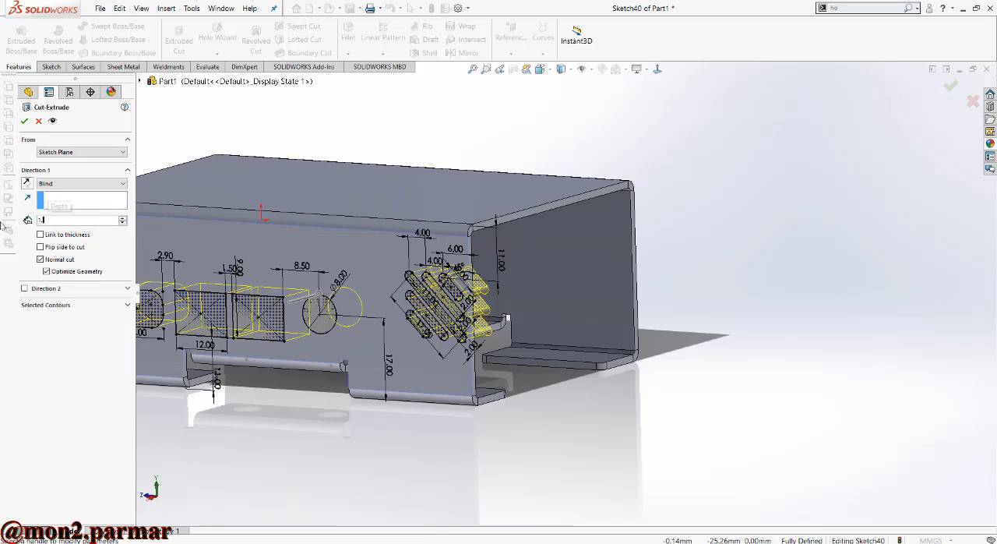
pyautogui.scroll(3, 605, 364)
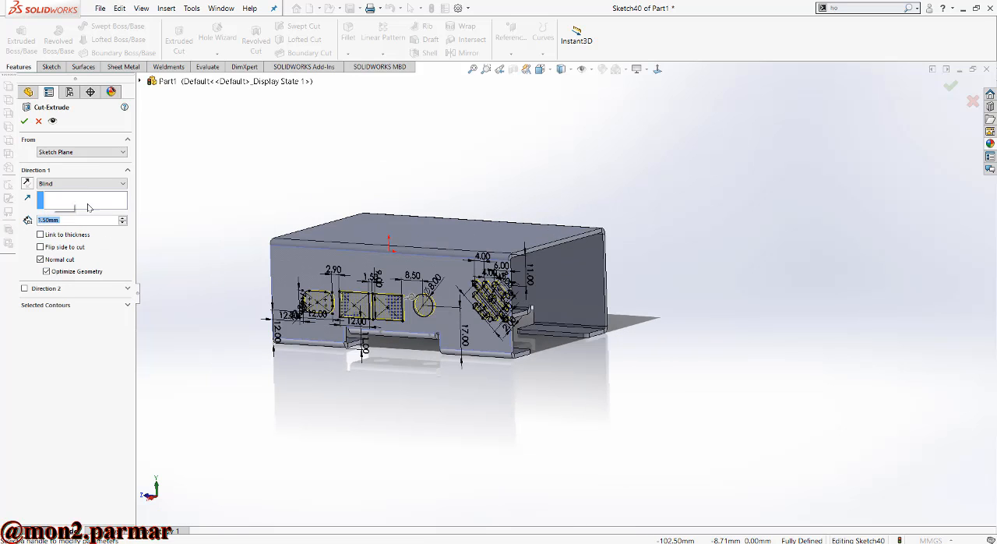
pyautogui.click(24, 121)
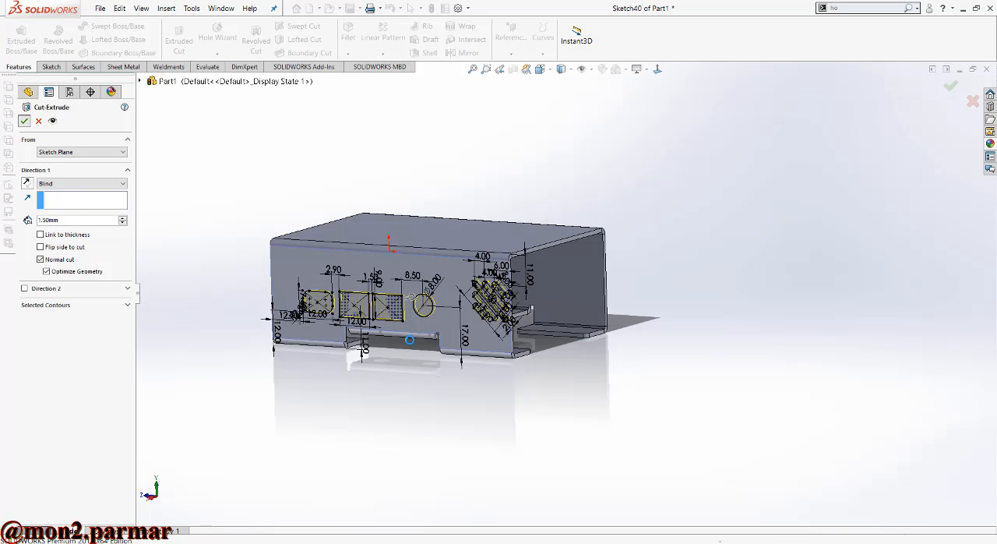
# - Start a sketch on the outer face of the plain side wall opposite the port openings, viewed normal to the sketch plane
pyautogui.scroll(1, 413, 342)
pyautogui.scroll(-1, 442, 321)
pyautogui.moveTo(445, 320); pyautogui.dragTo(399, 337, button='middle')
pyautogui.scroll(1, 413, 323)
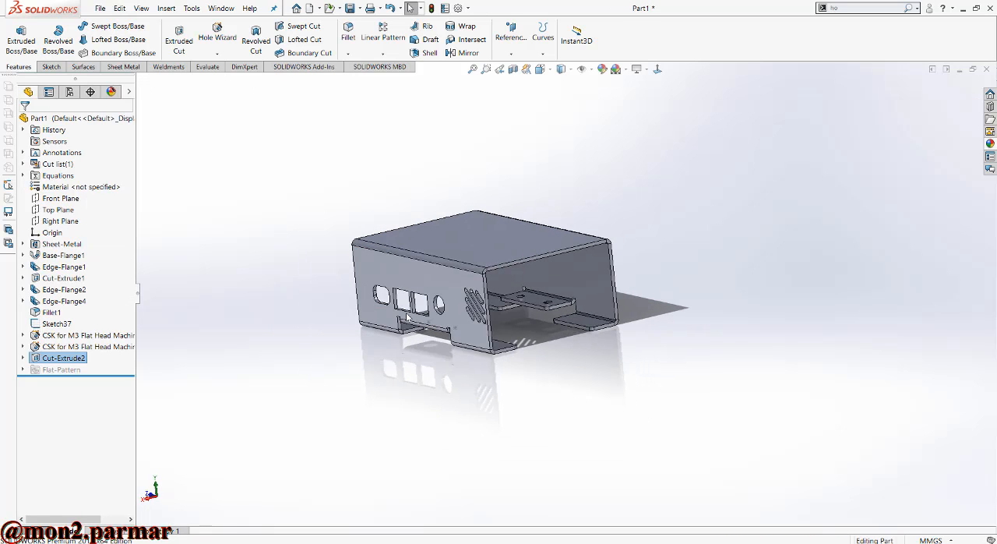
pyautogui.scroll(-1, 406, 316)
pyautogui.scroll(1, 405, 316)
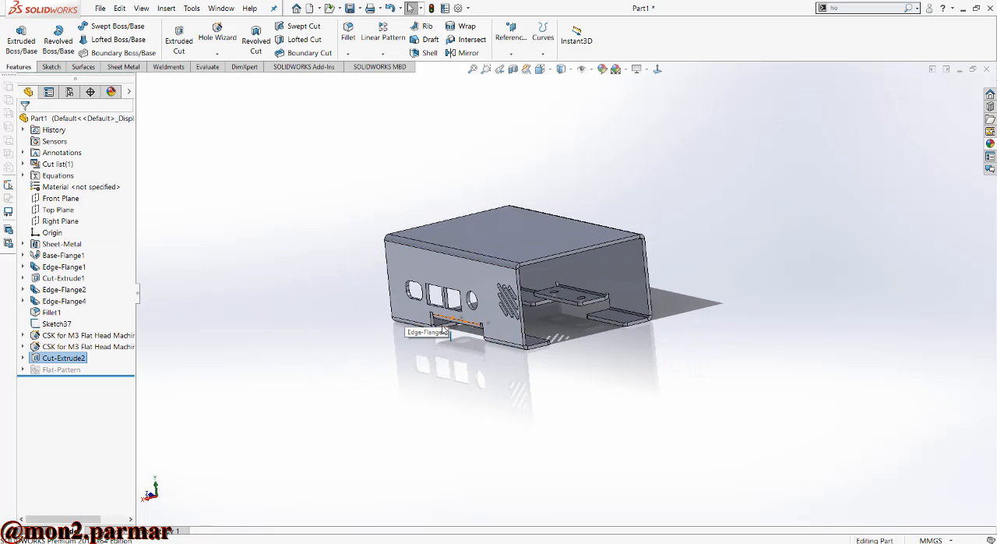
pyautogui.scroll(-2, 407, 318)
pyautogui.moveTo(460, 321); pyautogui.dragTo(520, 323, button='middle')
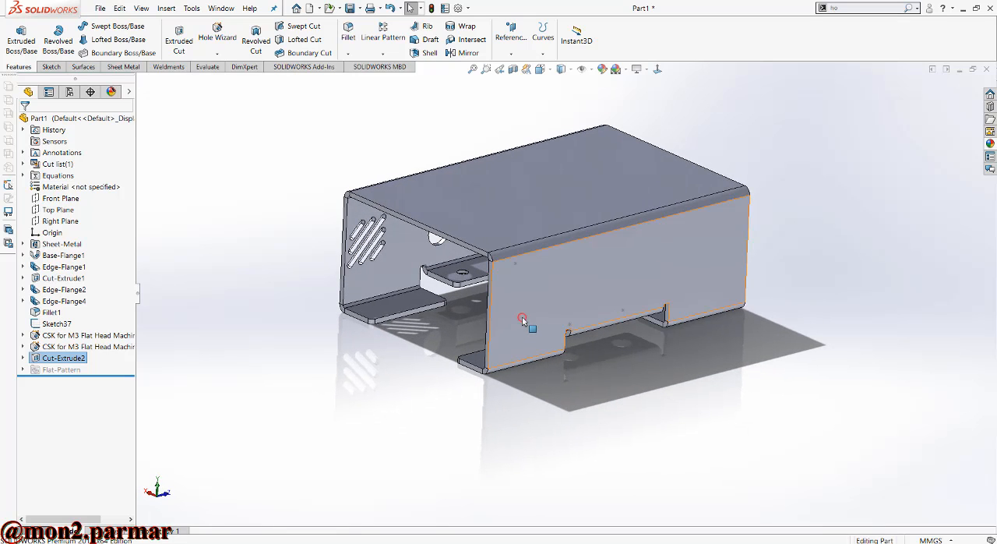
pyautogui.click(523, 321)
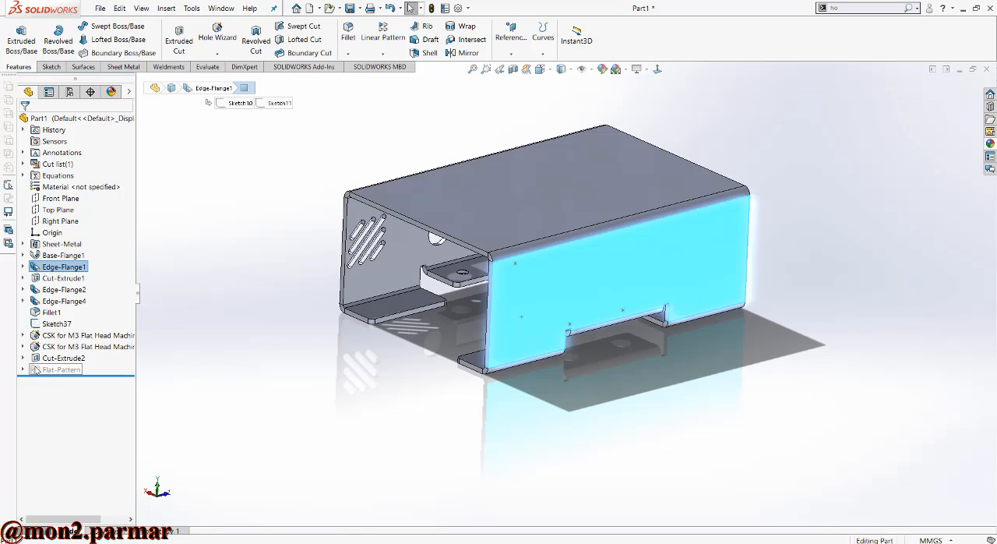
pyautogui.click(51, 67)
pyautogui.click(16, 33)
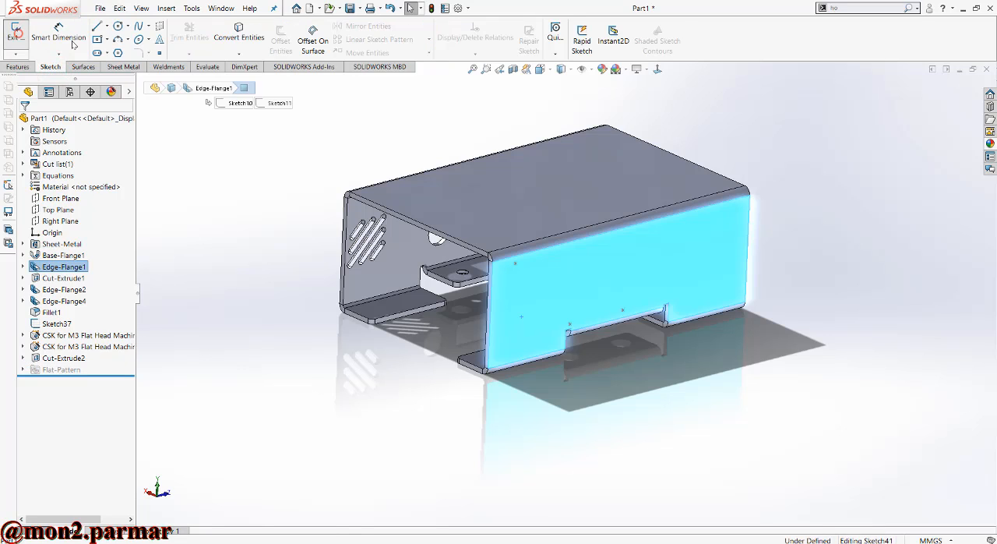
pyautogui.click(658, 69)
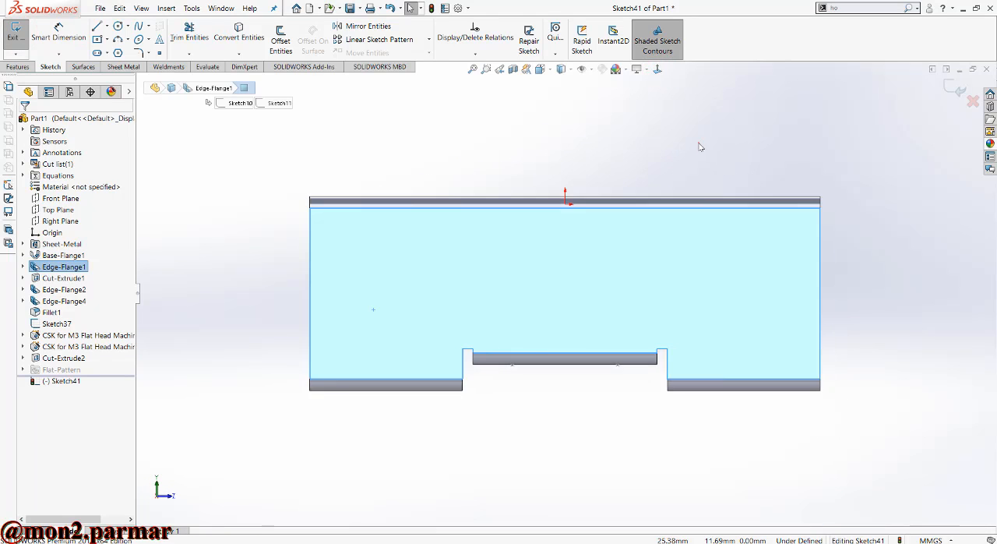
# - Show Sketch40 of the Cut-Extrude2 feature as a reference for the new wall sketch
pyautogui.click(23, 358)
pyautogui.click(64, 370)
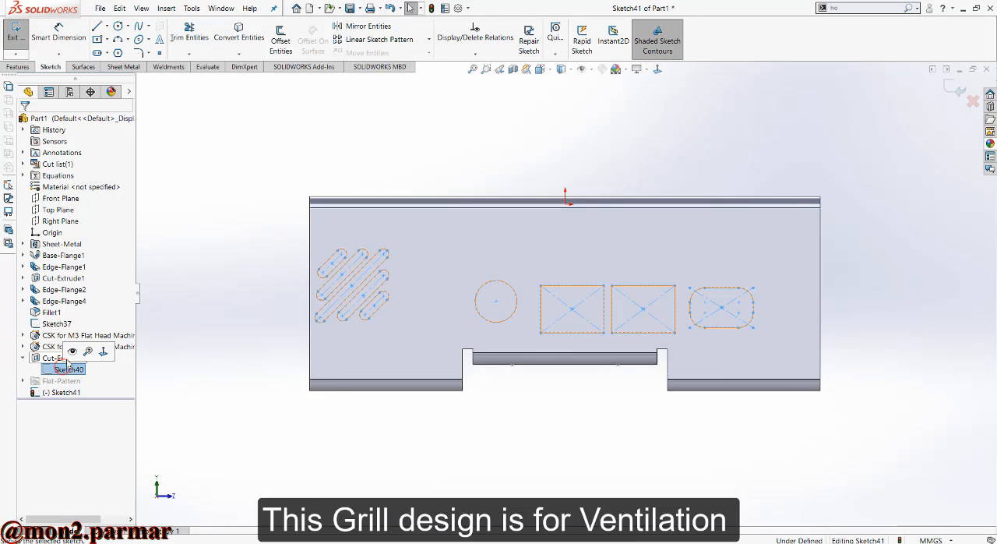
pyautogui.click(71, 350)
pyautogui.click(186, 319)
pyautogui.moveTo(262, 228); pyautogui.dragTo(405, 353)
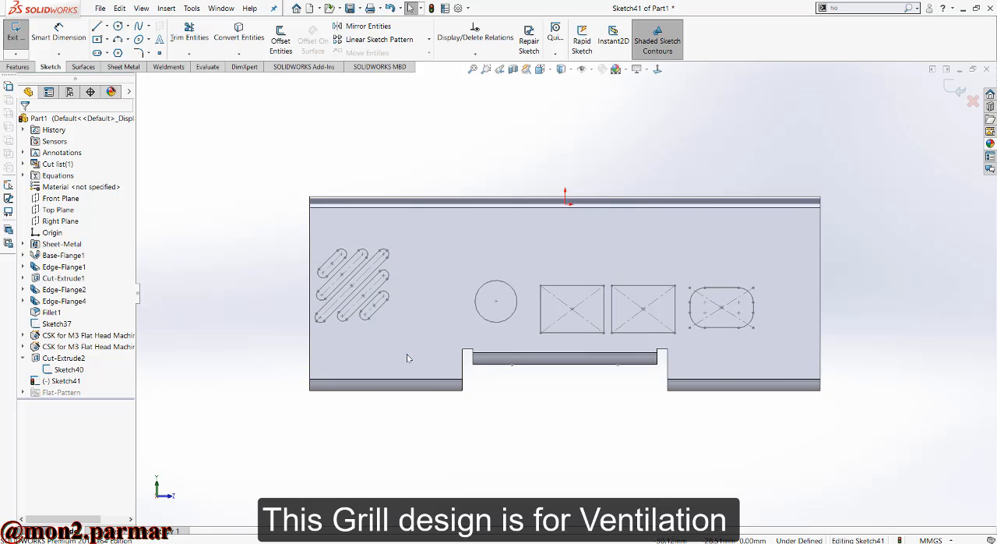
# - Convert the upper straight edge of each of the five diagonal slots into the new sketch
pyautogui.scroll(-5, 346, 281)
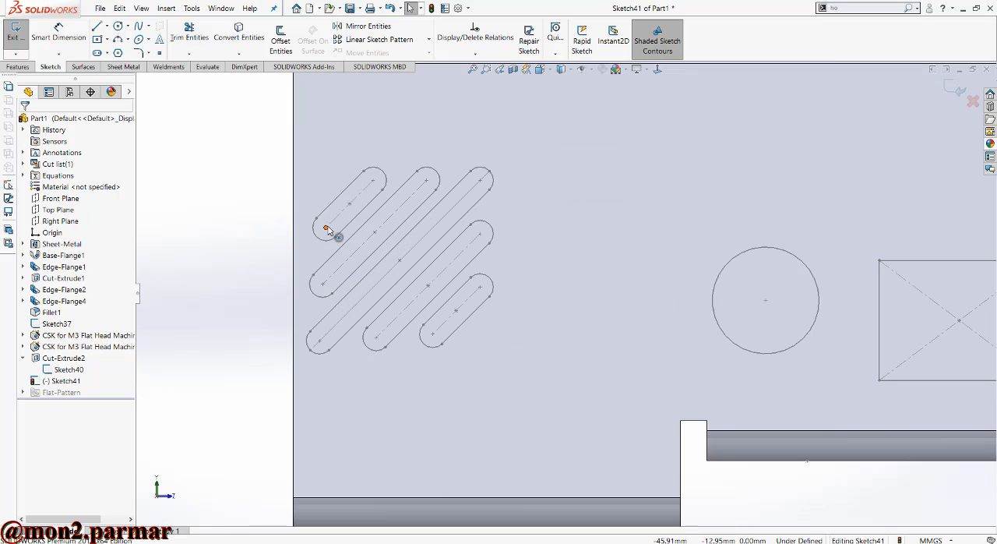
pyautogui.click(319, 240)
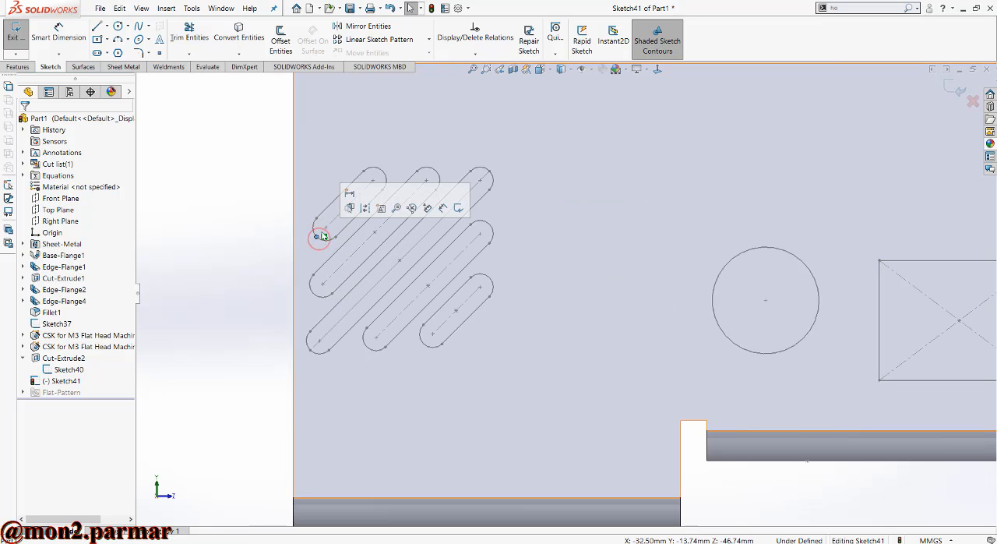
pyautogui.click(329, 207)
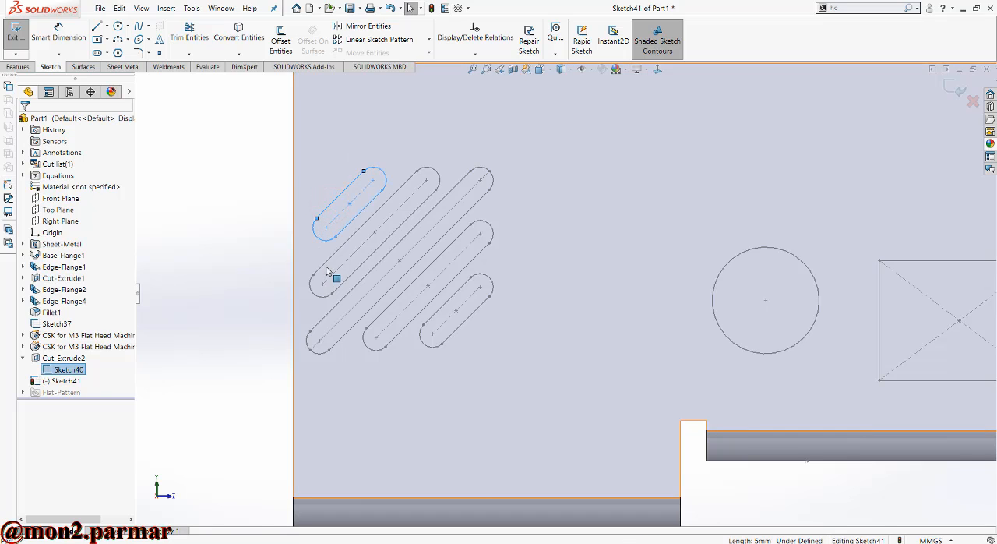
pyautogui.keyDown('ctrl'); pyautogui.click(325, 262); pyautogui.keyUp('ctrl')
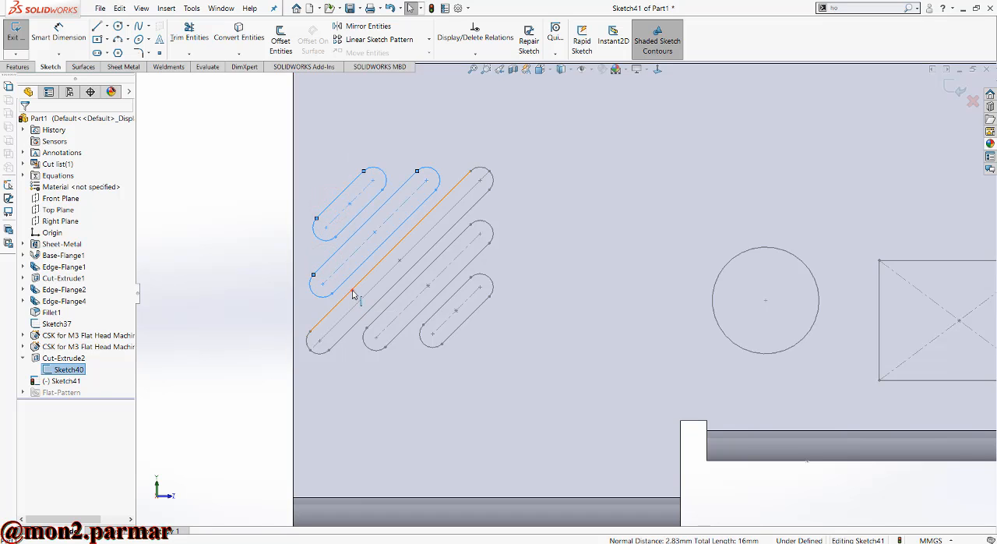
pyautogui.keyDown('ctrl'); pyautogui.click(357, 290); pyautogui.keyUp('ctrl')
pyautogui.keyDown('ctrl'); pyautogui.click(408, 289); pyautogui.keyUp('ctrl')
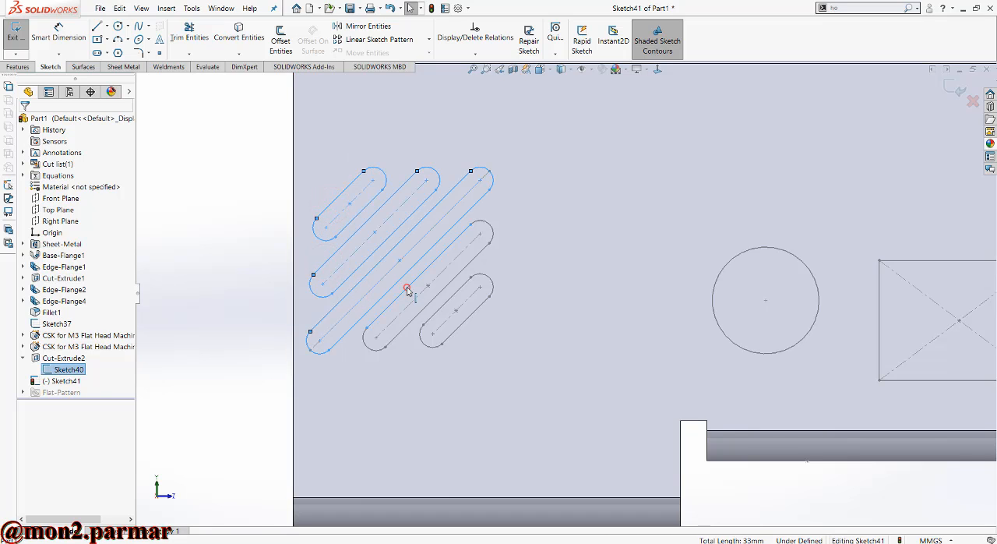
pyautogui.keyDown('ctrl'); pyautogui.click(452, 299); pyautogui.keyUp('ctrl')
pyautogui.click(241, 37)
# - Convert the uppermost short slot's lower straight edge and the upper end arcs of the other four slots into the sketch
pyautogui.scroll(2, 568, 238)
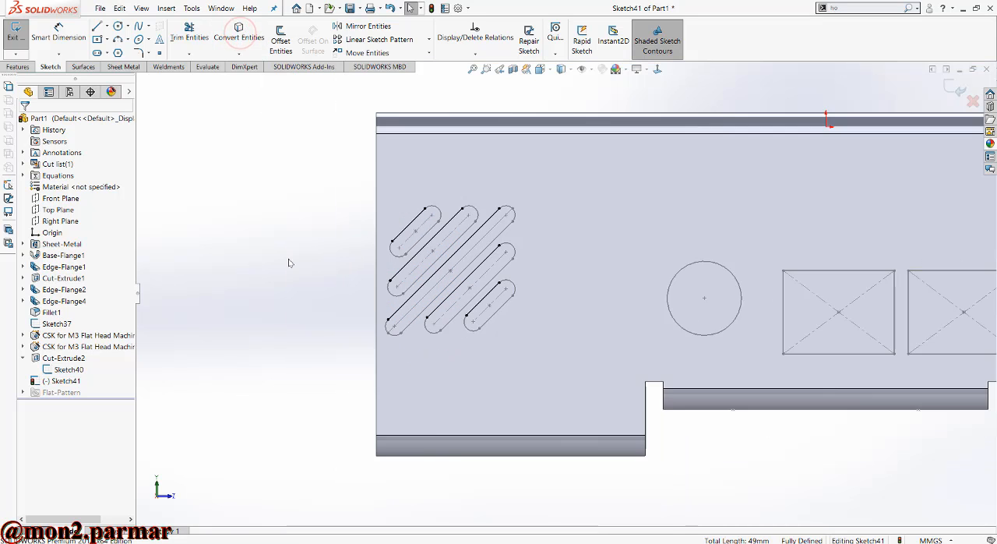
pyautogui.scroll(-2, 569, 238)
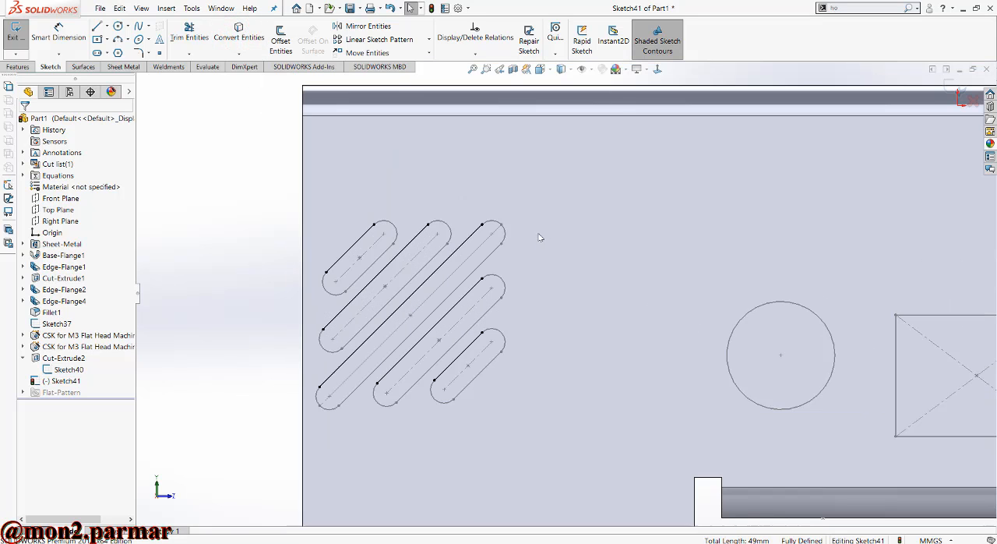
pyautogui.click(382, 260)
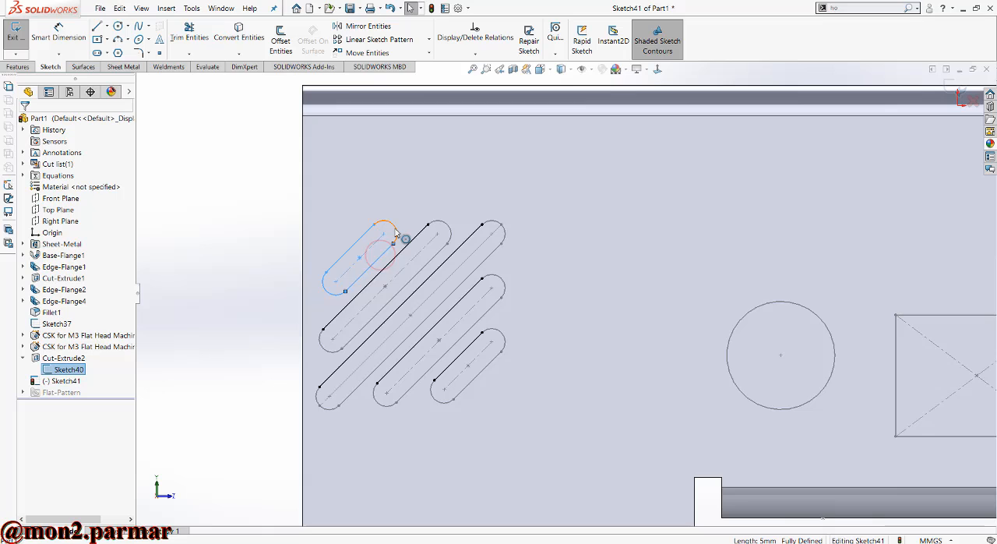
pyautogui.keyDown('ctrl'); pyautogui.click(444, 226); pyautogui.keyUp('ctrl')
pyautogui.keyDown('ctrl'); pyautogui.click(495, 224); pyautogui.keyUp('ctrl')
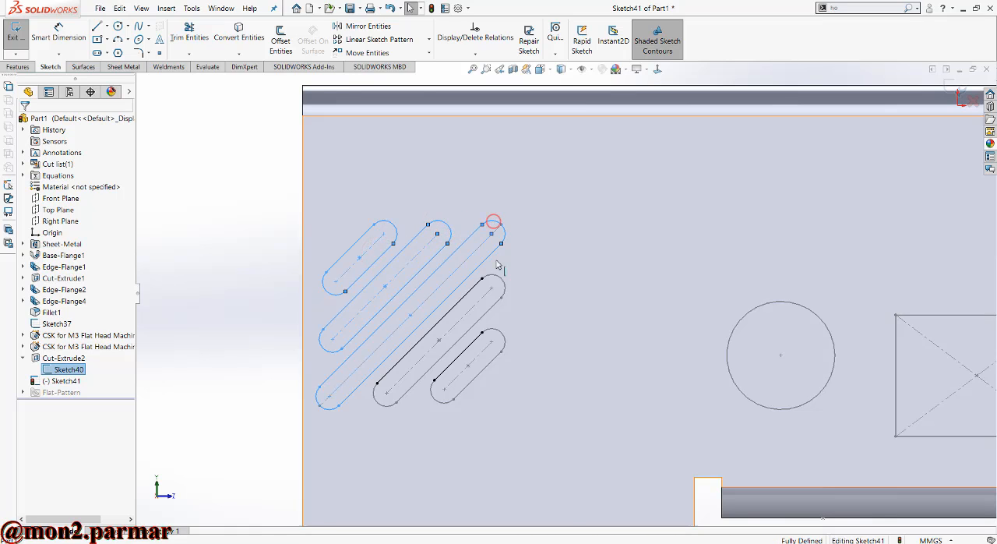
pyautogui.keyDown('ctrl'); pyautogui.click(498, 281); pyautogui.keyUp('ctrl')
pyautogui.keyDown('ctrl'); pyautogui.click(500, 334); pyautogui.keyUp('ctrl')
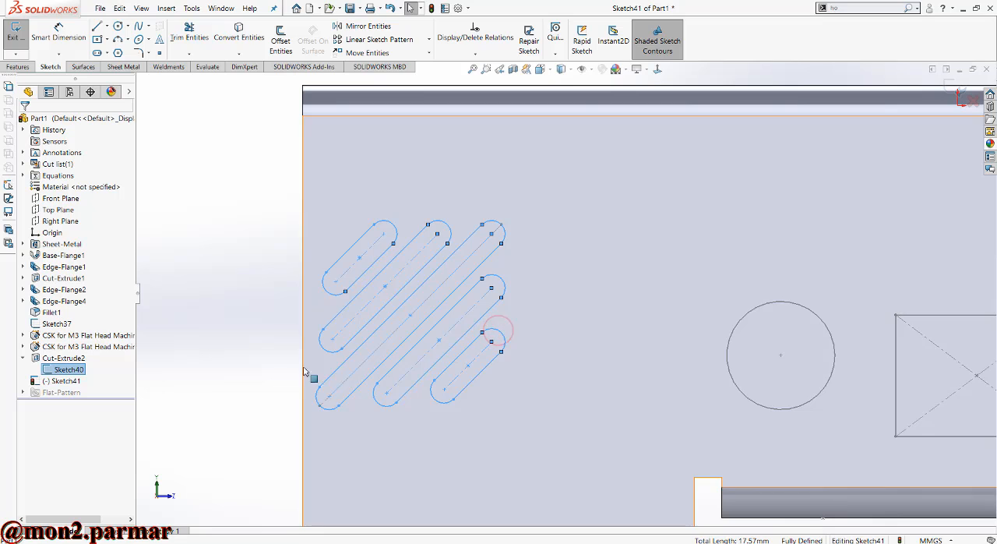
pyautogui.click(257, 34)
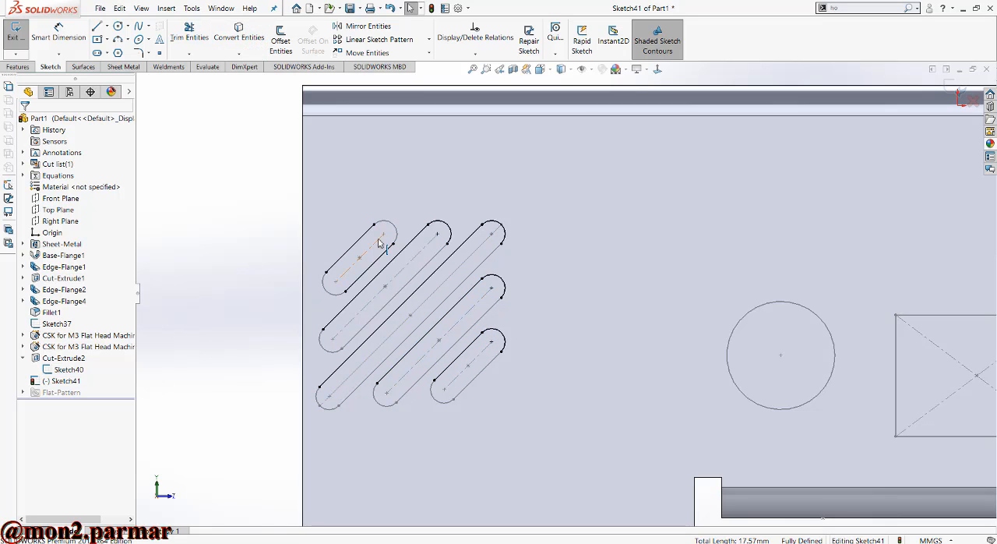
# - Convert both end arcs of the uppermost short slot into the sketch to close its outline
pyautogui.click(385, 221)
pyautogui.click(331, 295)
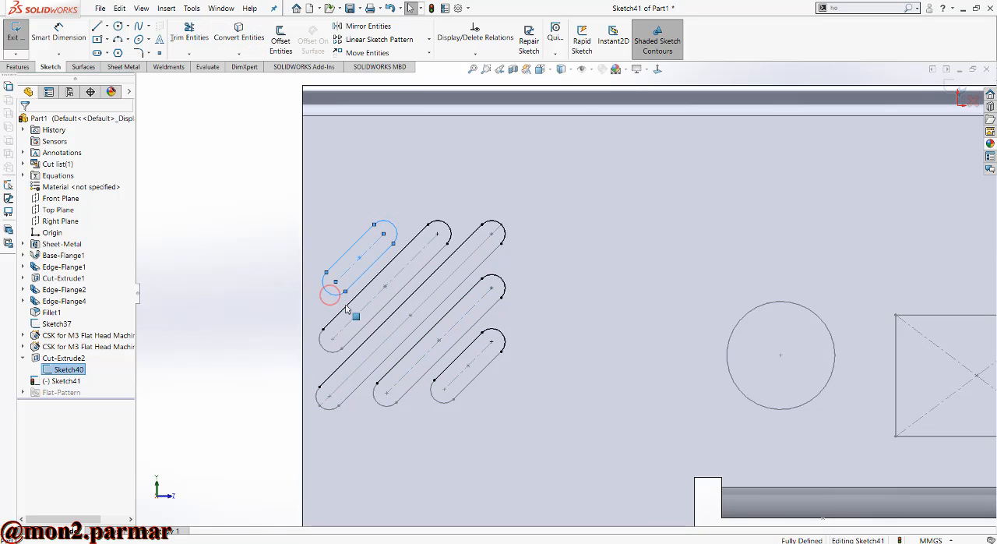
pyautogui.click(237, 39)
# - Convert the lower end arcs and lower straight edges of the remaining four diagonal slots into the sketch
pyautogui.scroll(-1, 344, 365)
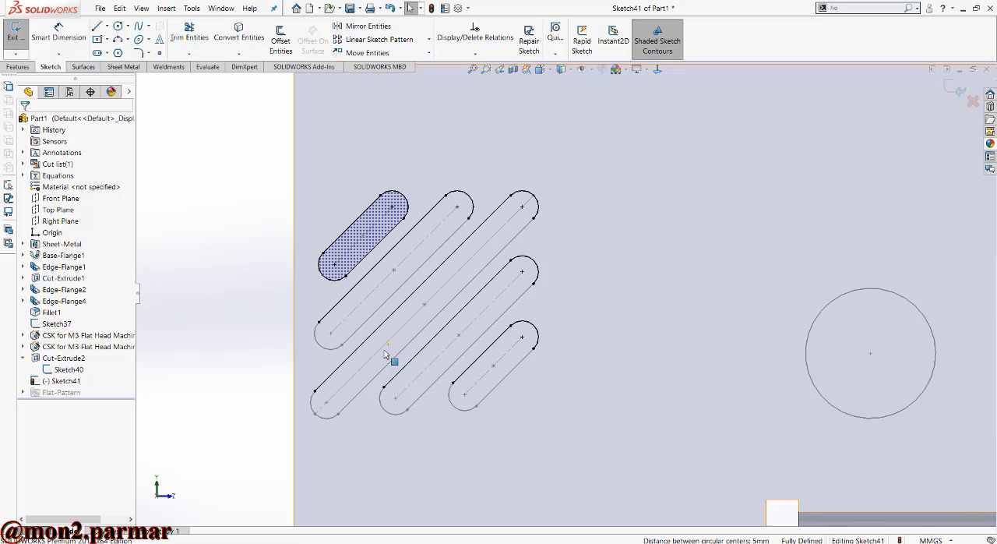
pyautogui.click(323, 343)
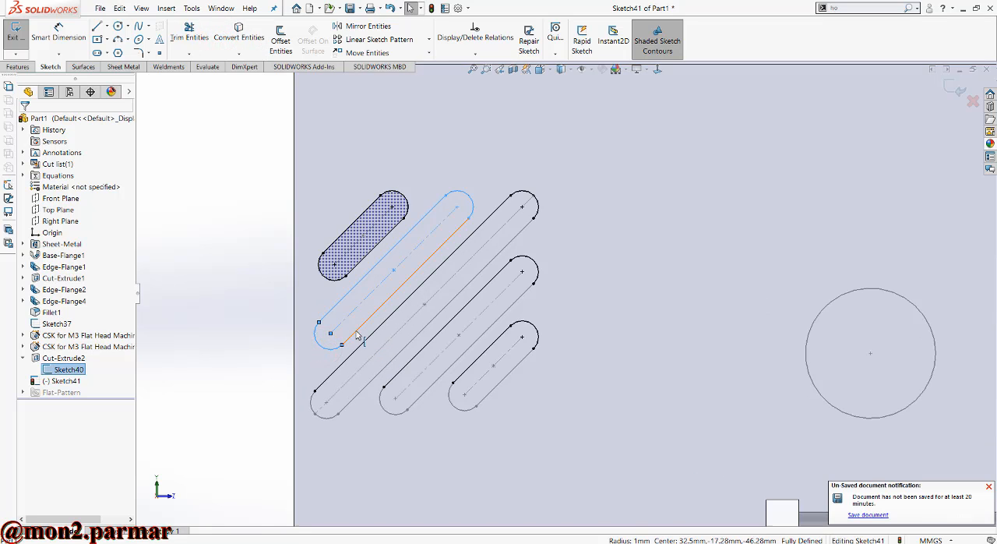
pyautogui.click(366, 387)
pyautogui.click(388, 412)
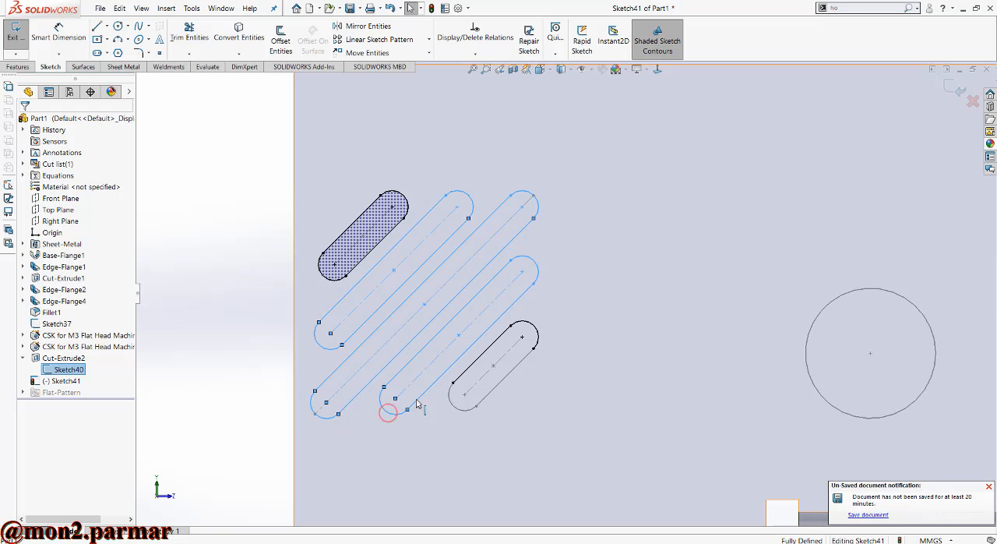
pyautogui.click(453, 406)
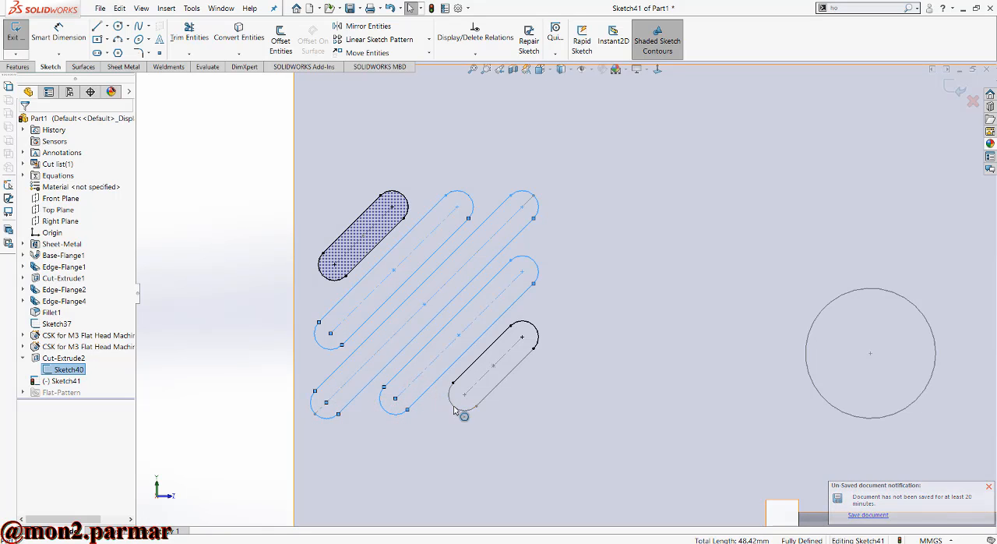
pyautogui.click(492, 392)
pyautogui.click(238, 40)
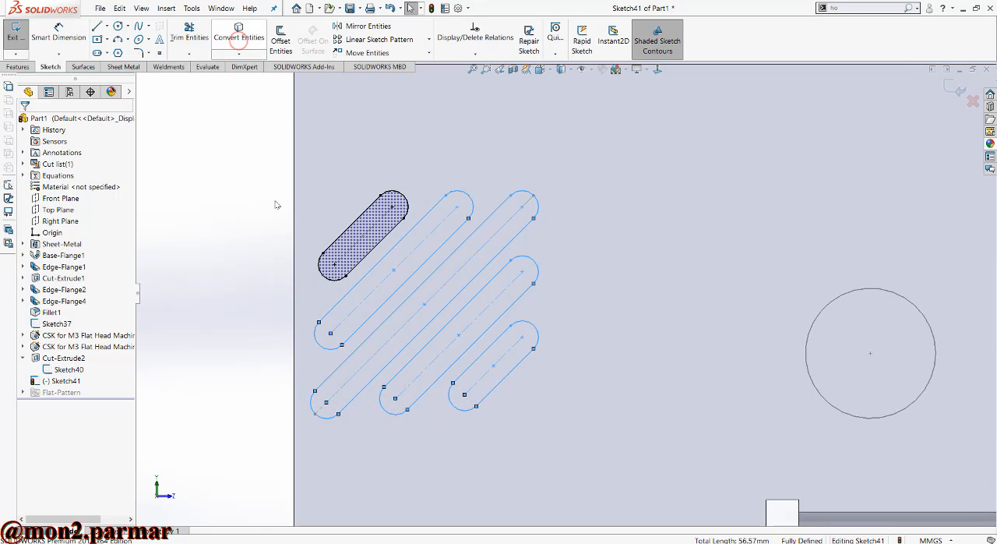
# - Pattern all five diagonal slots linearly along the X-axis in the sketch, with three instances spaced 16 mm apart
pyautogui.scroll(6, 335, 285)
pyautogui.scroll(-2, 619, 304)
pyautogui.moveTo(331, 190); pyautogui.dragTo(566, 377)
pyautogui.scroll(-1, 671, 313)
pyautogui.click(379, 39)
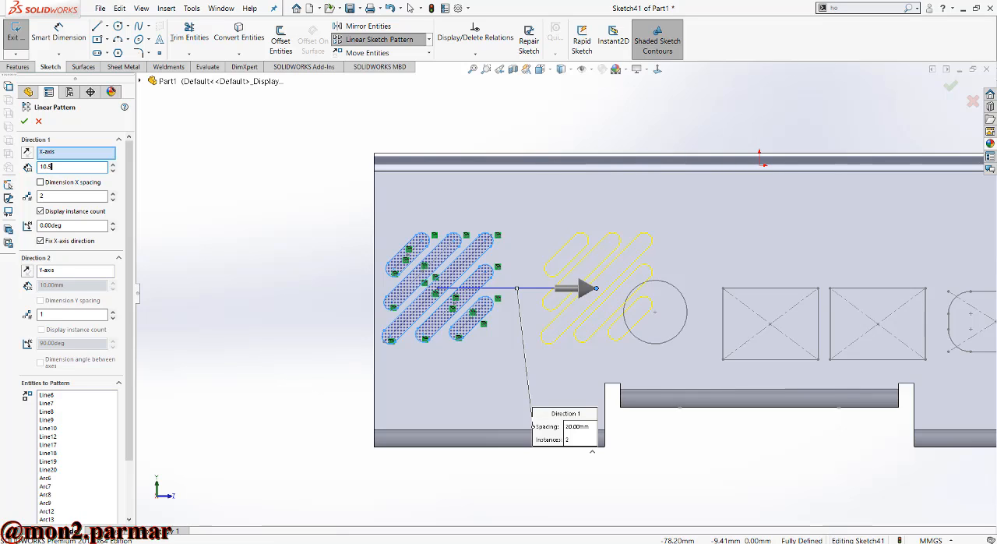
pyautogui.press('Return')
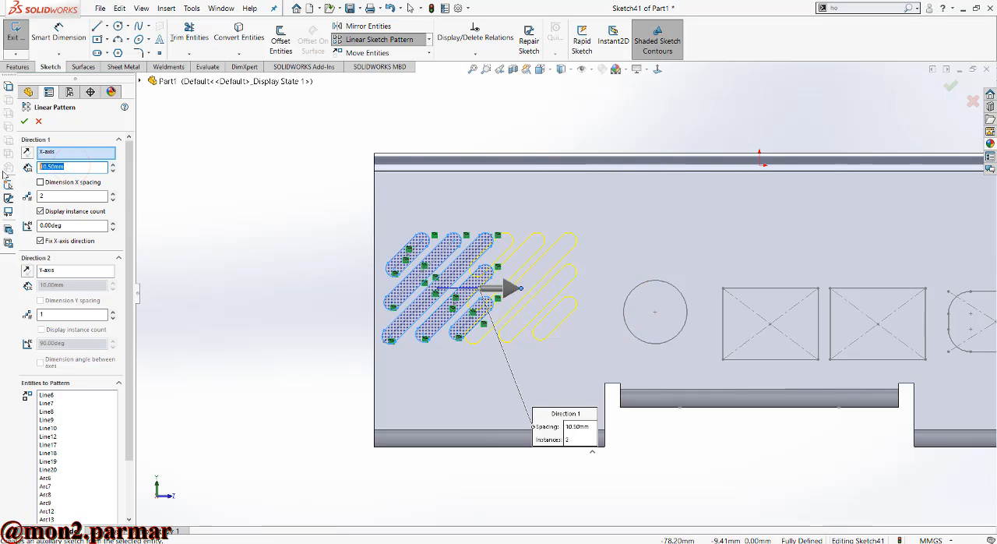
pyautogui.write('13')
pyautogui.press('Return')
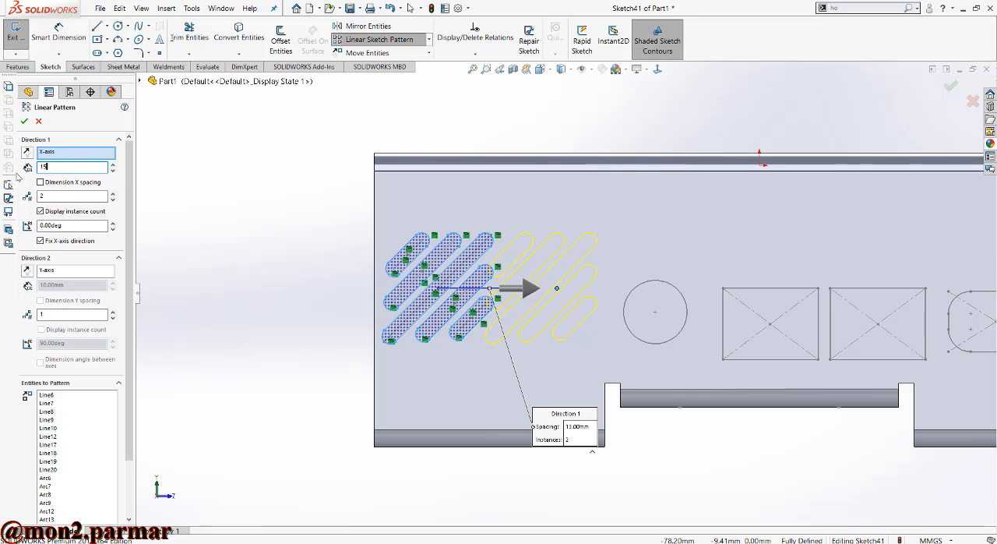
pyautogui.write('15')
pyautogui.press('Return')
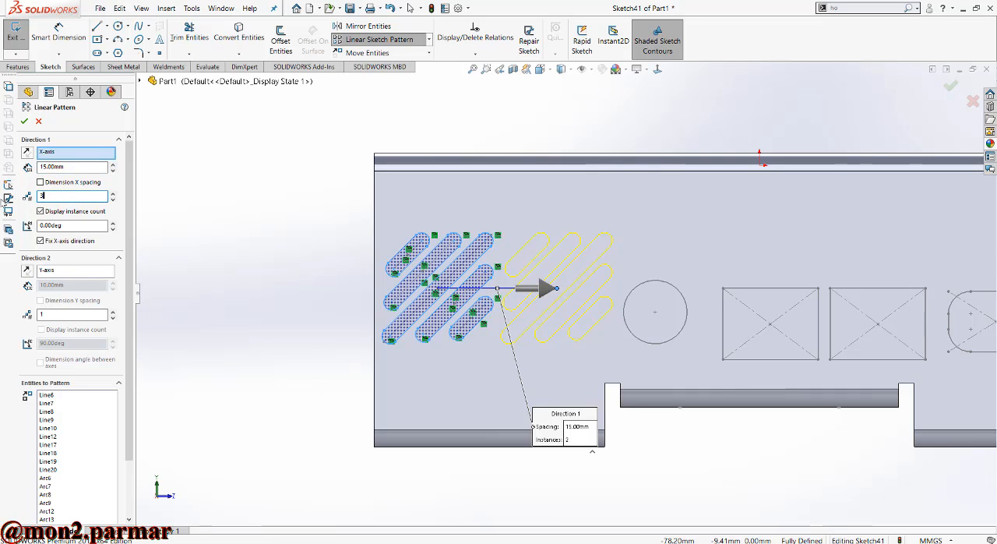
pyautogui.press('Return')
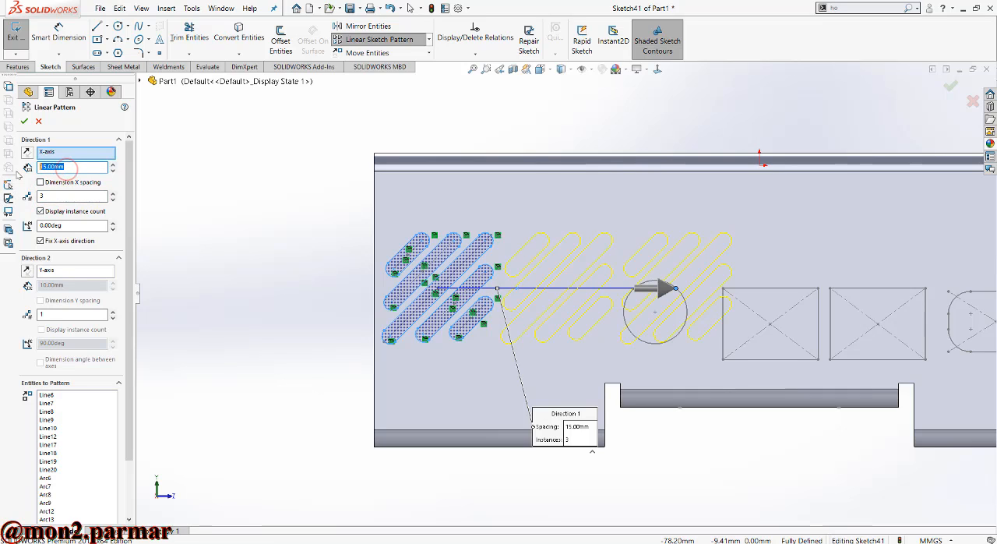
pyautogui.press('Return')
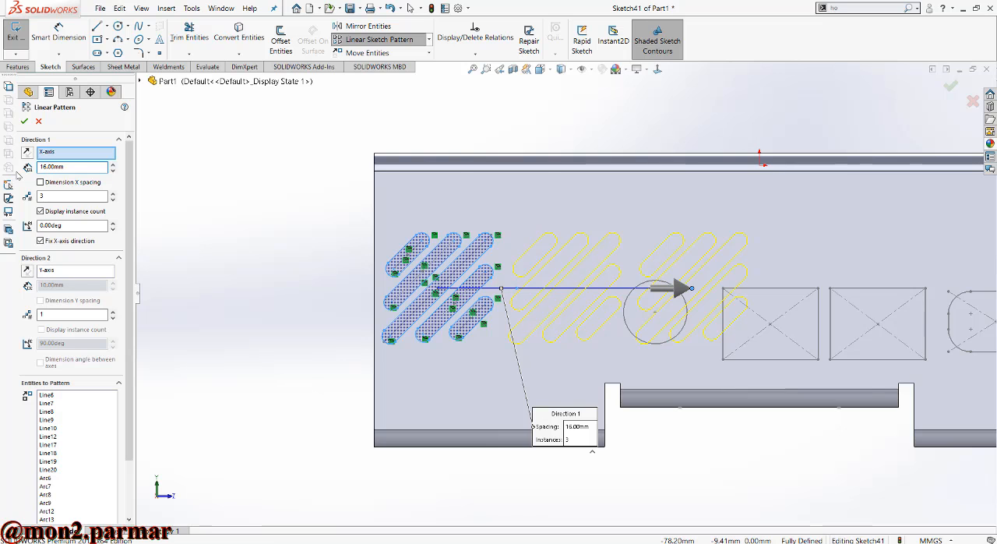
pyautogui.click(24, 121)
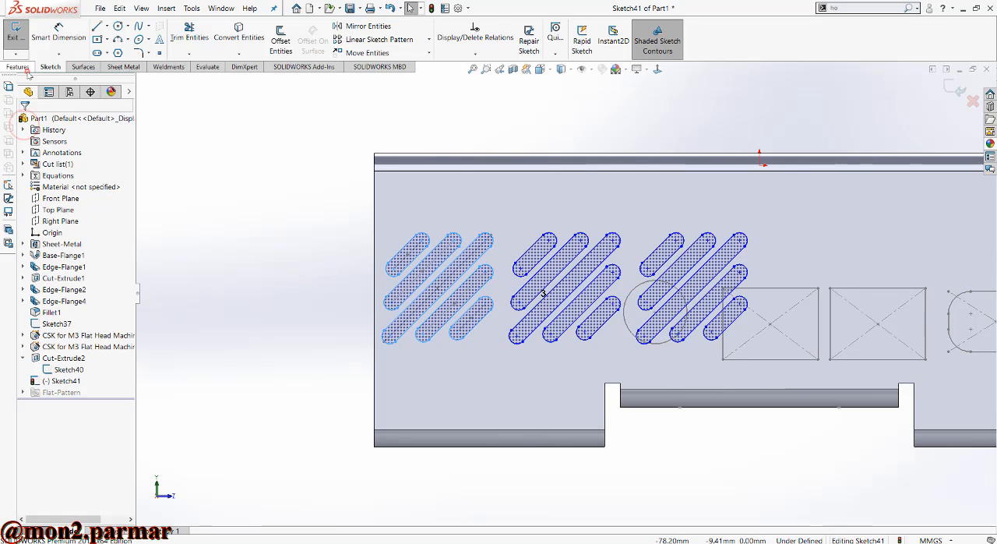
# - Cut the three patterned slot groups through the side wall with a blind 1.5 mm Extruded Cut
pyautogui.click(17, 66)
pyautogui.click(179, 37)
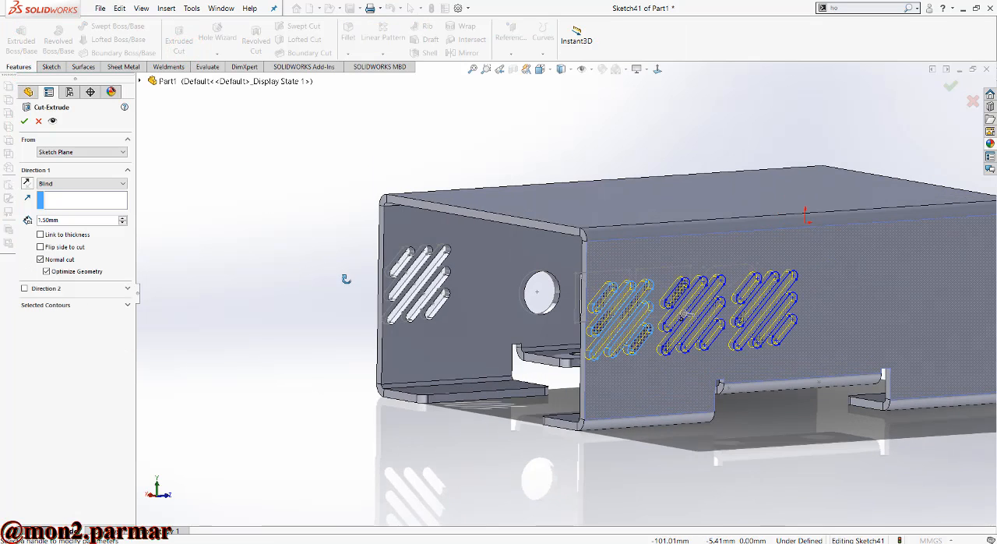
pyautogui.click(24, 121)
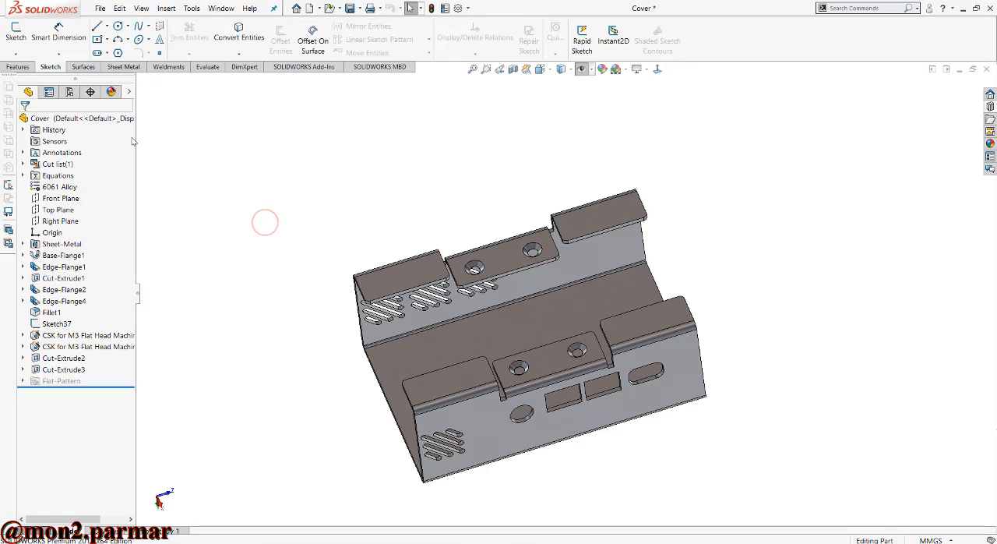
# - Start a sketch on the folded rim face and draw a horizontal construction line across the lower-left flange tab, edge to edge
pyautogui.click(16, 32)
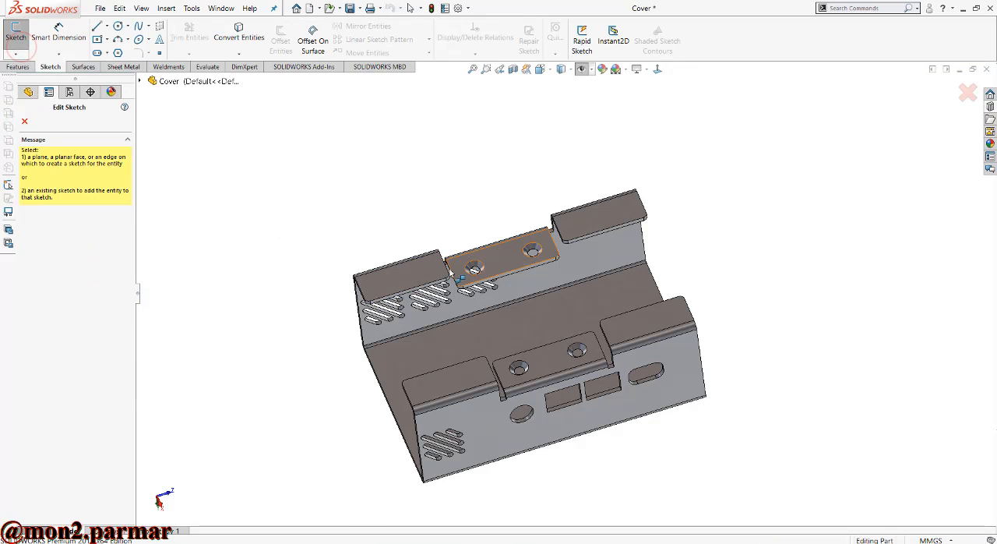
pyautogui.click(658, 70)
pyautogui.scroll(-1, 466, 436)
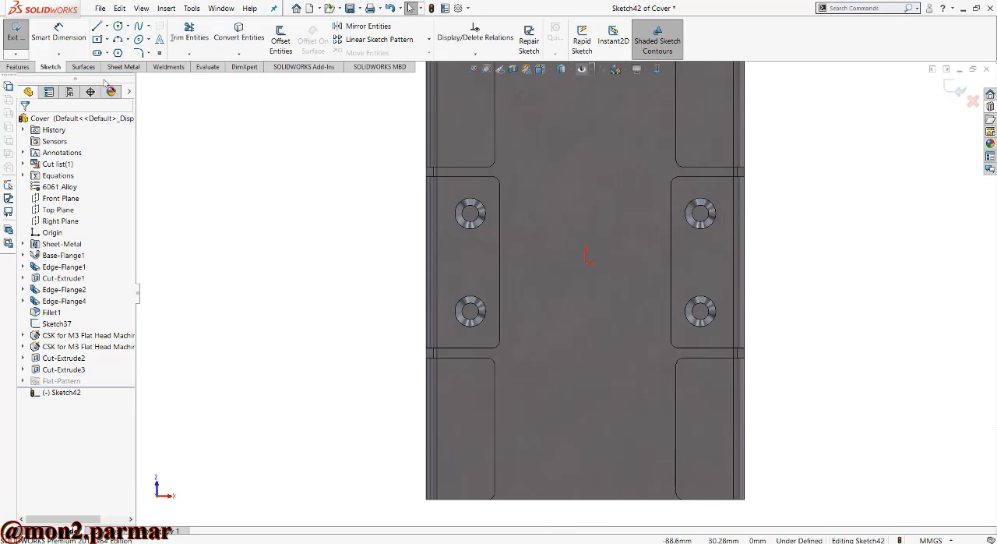
pyautogui.click(107, 26)
pyautogui.click(117, 52)
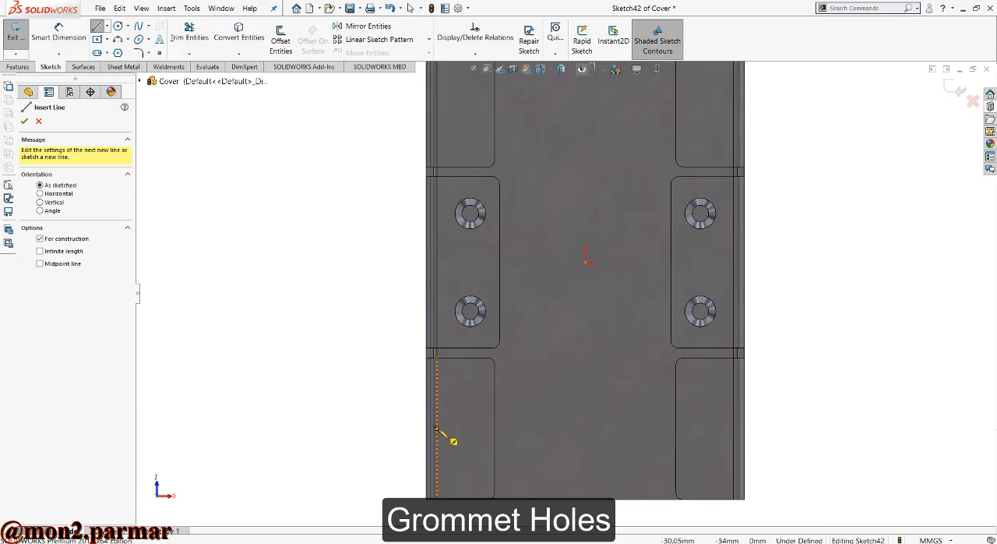
pyautogui.click(437, 429)
pyautogui.click(495, 428)
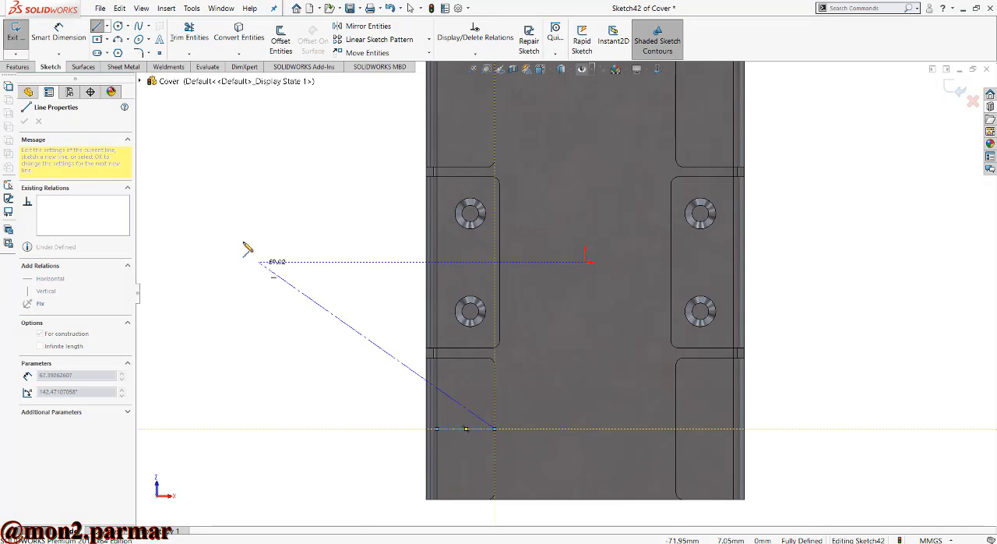
pyautogui.press('Escape')
# - Draw a circle about 4.9 mm in diameter centred on the midpoint of the flange tab's construction line
pyautogui.click(118, 26)
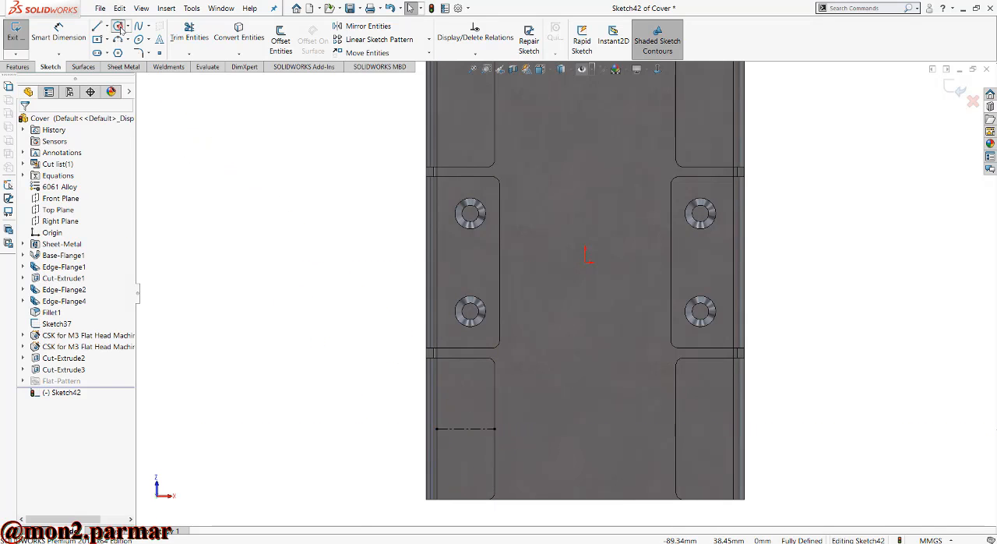
pyautogui.click(465, 429)
pyautogui.click(472, 435)
pyautogui.press('Escape')
# - Add a diameter dimension to the grommet hole circle and set it to 5 mm
pyautogui.click(70, 37)
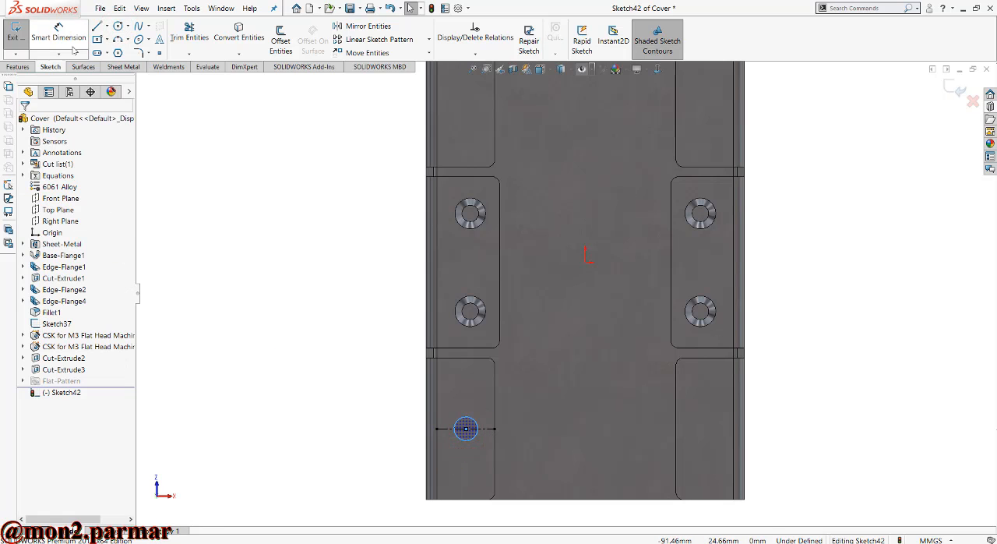
pyautogui.click(471, 441)
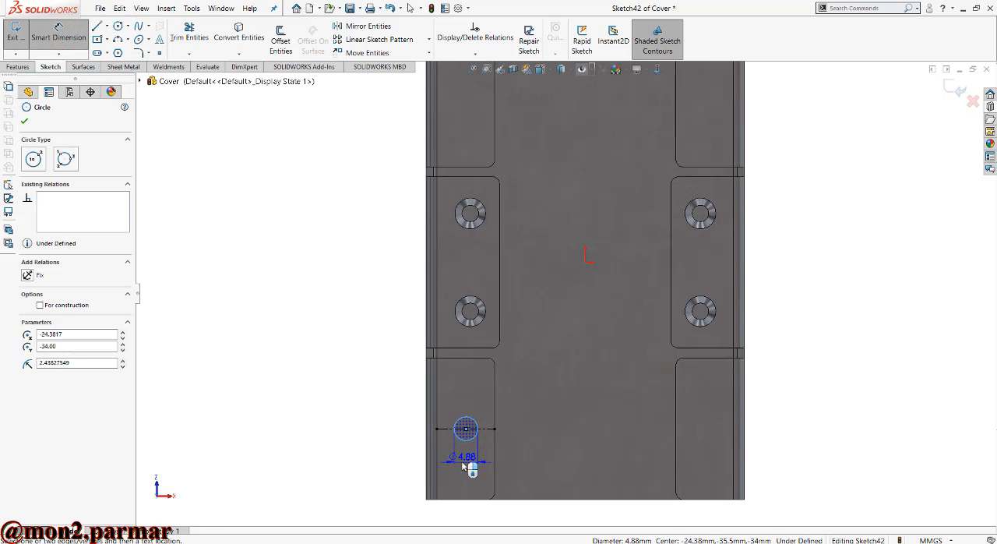
pyautogui.click(468, 461)
pyautogui.write('6')
pyautogui.press('Return')
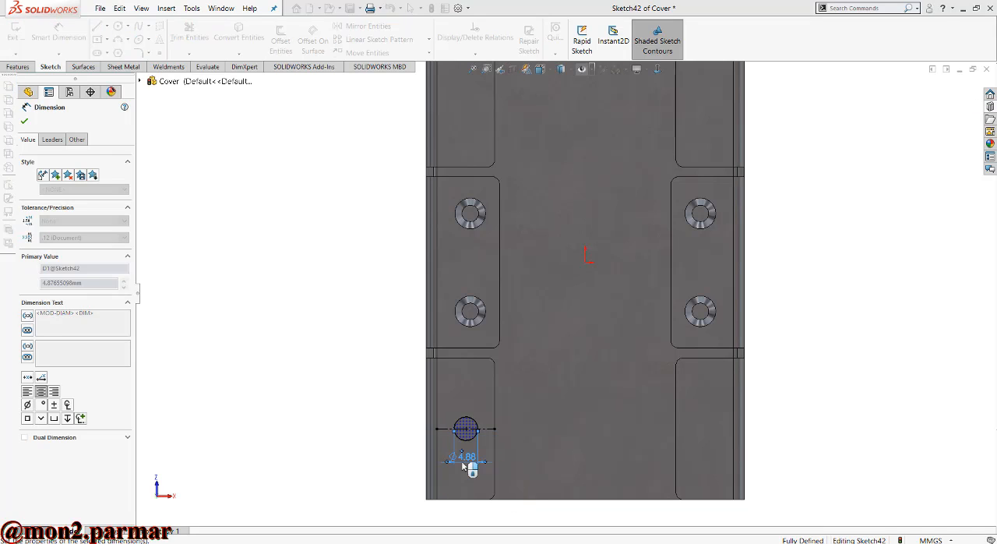
pyautogui.press('Escape')
pyautogui.doubleClick(465, 459)
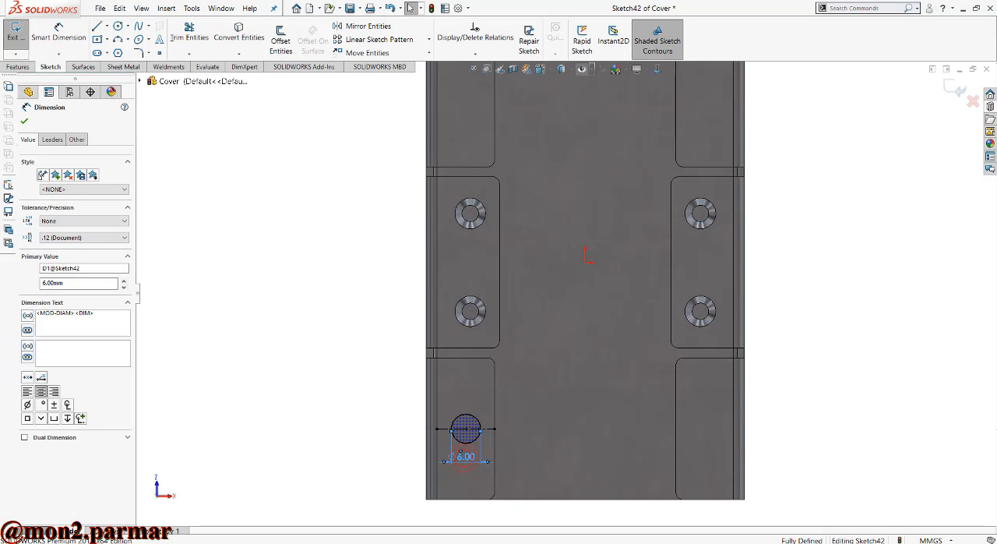
pyautogui.write('5')
pyautogui.press('Return')
pyautogui.scroll(-1, 474, 492)
pyautogui.click(242, 275)
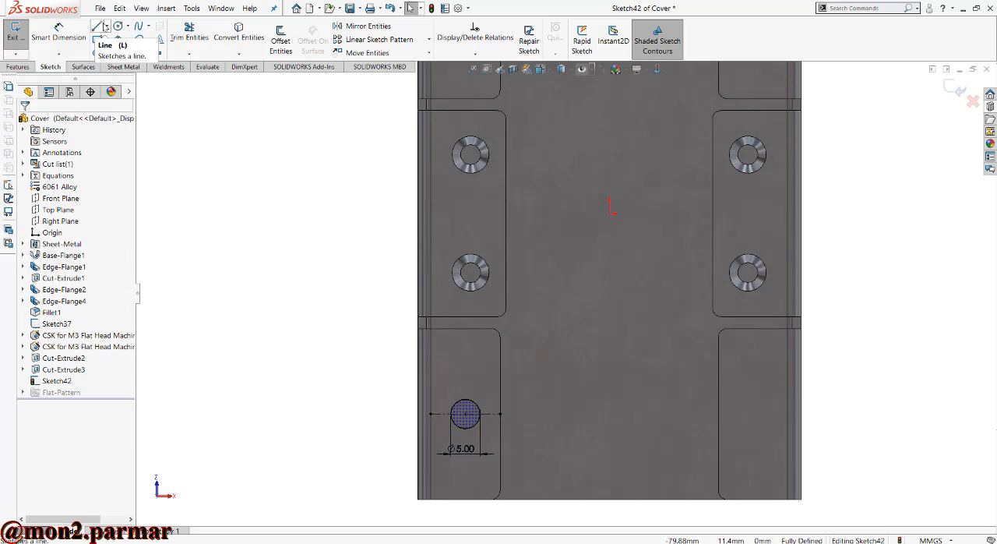
# - Draw a horizontal centerline from the left middle tab's inner edge to the origin and a vertical one up to the cover's top edge
pyautogui.click(107, 25)
pyautogui.click(125, 47)
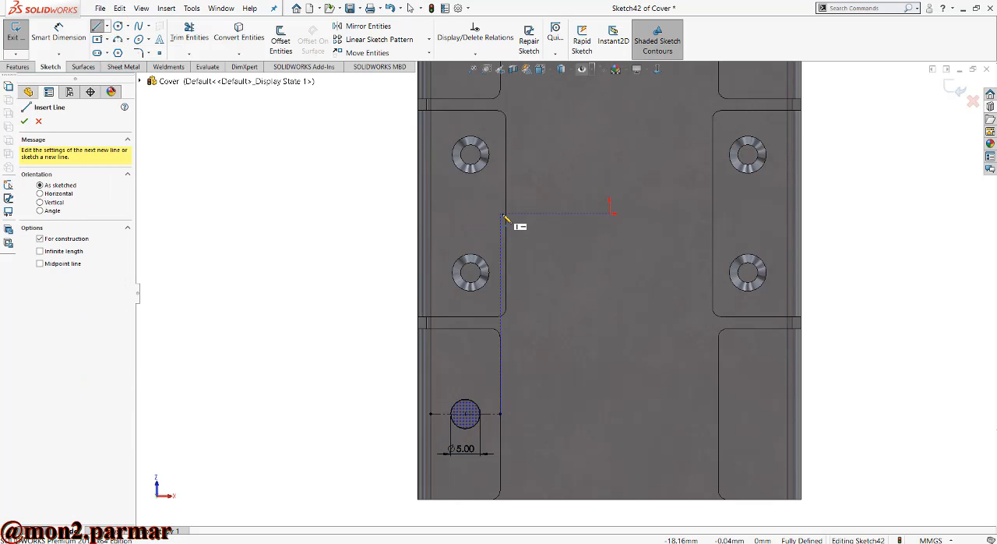
pyautogui.click(507, 212)
pyautogui.click(612, 210)
pyautogui.scroll(3, 612, 209)
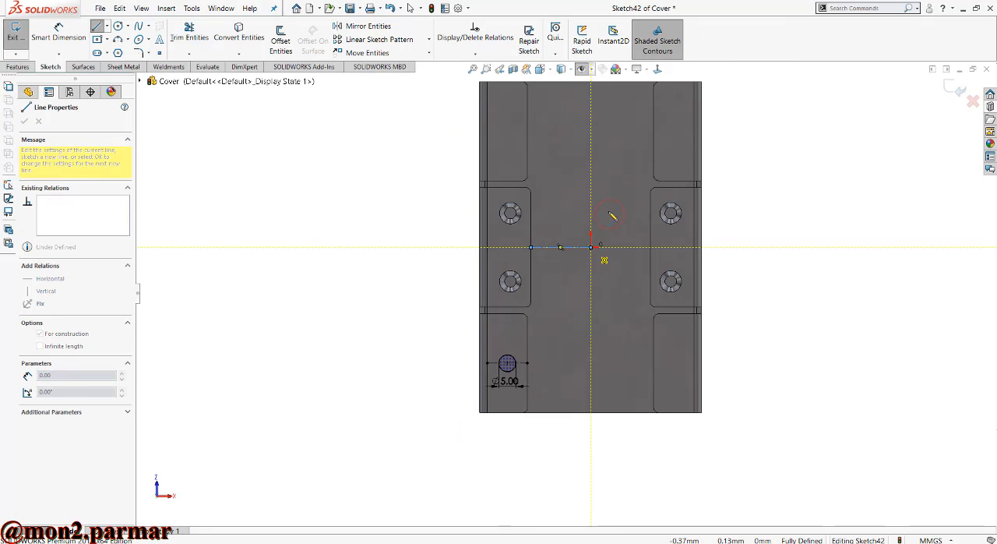
pyautogui.click(590, 82)
pyautogui.press('Escape')
# - Mirror the 5 mm circle about the horizontal centerline onto the upper-left flange tab
pyautogui.click(385, 28)
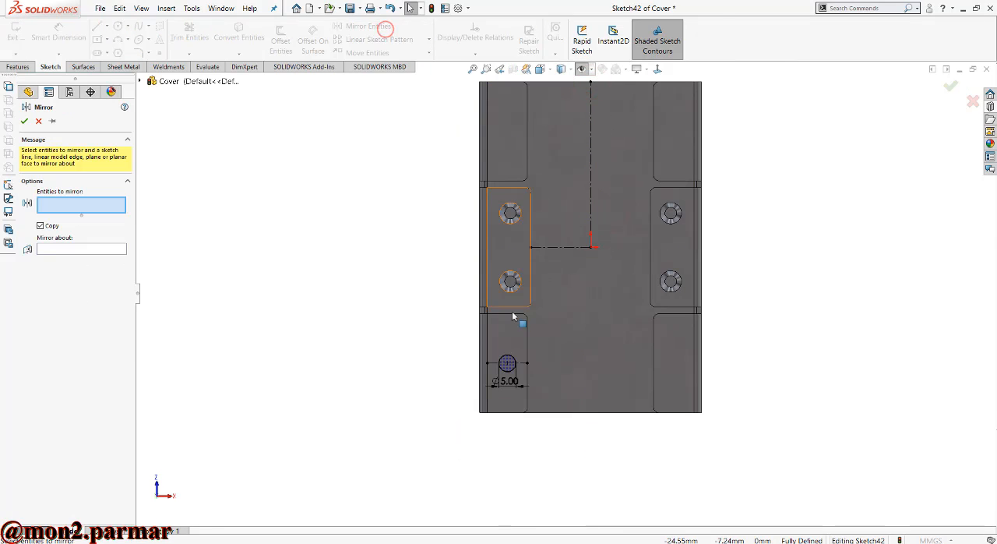
pyautogui.click(505, 361)
pyautogui.click(86, 249)
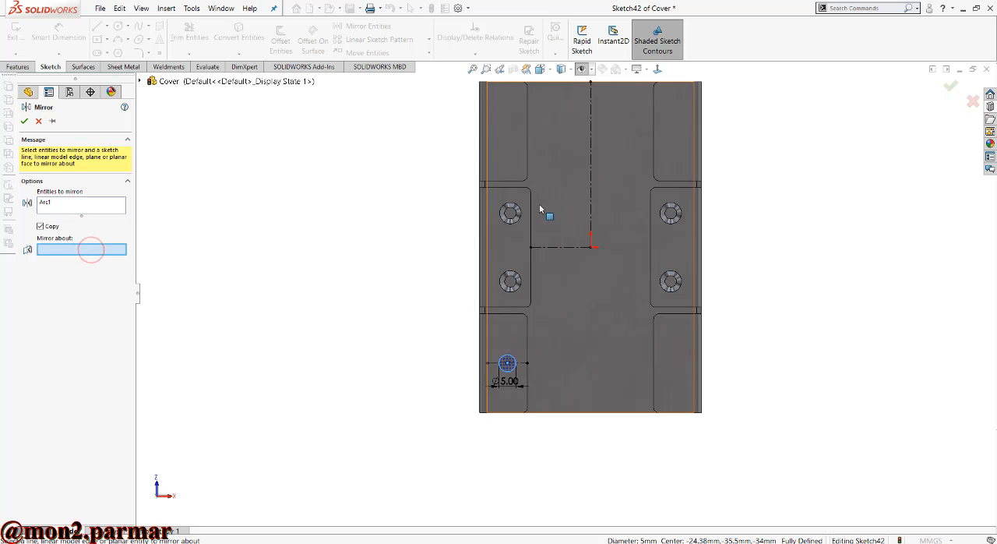
pyautogui.click(548, 247)
pyautogui.rightClick(590, 251)
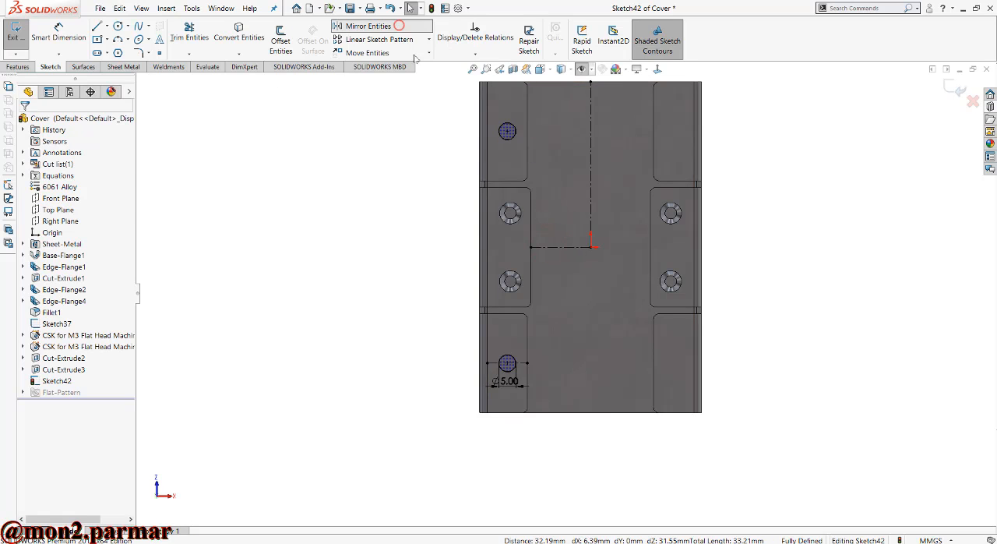
# - Mirror both left-hand circles about the vertical centerline onto the right-hand flange tabs
pyautogui.click(398, 27)
pyautogui.click(516, 143)
pyautogui.click(507, 361)
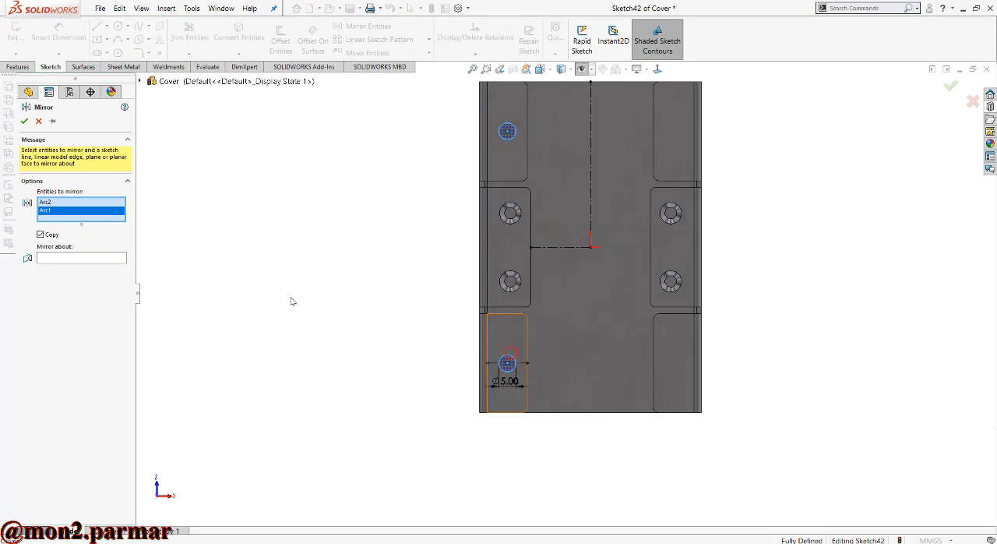
pyautogui.click(106, 262)
pyautogui.click(591, 154)
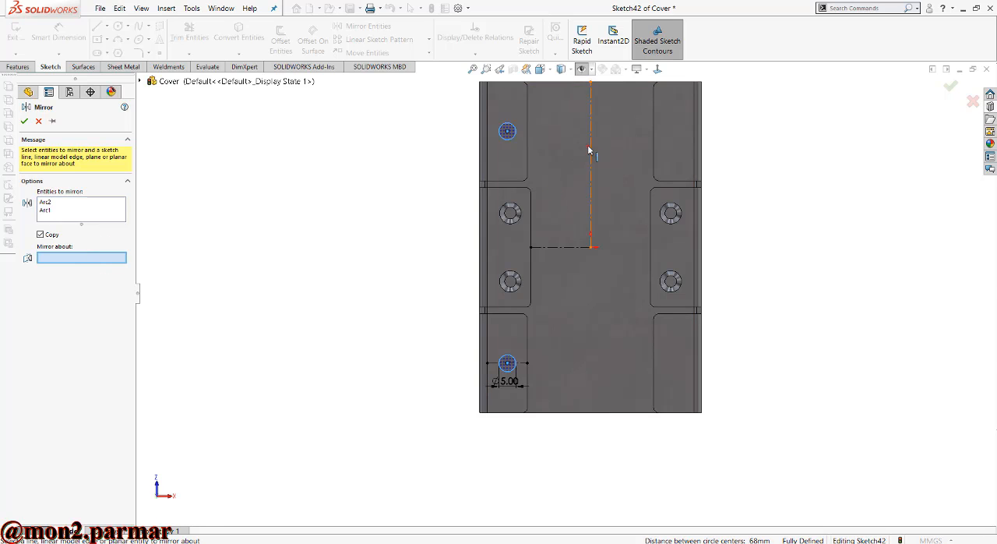
pyautogui.rightClick(591, 155)
# - Cut the four grommet holes through the flange tabs with a blind Extruded Cut linked to the sheet thickness
pyautogui.click(17, 66)
pyautogui.click(178, 39)
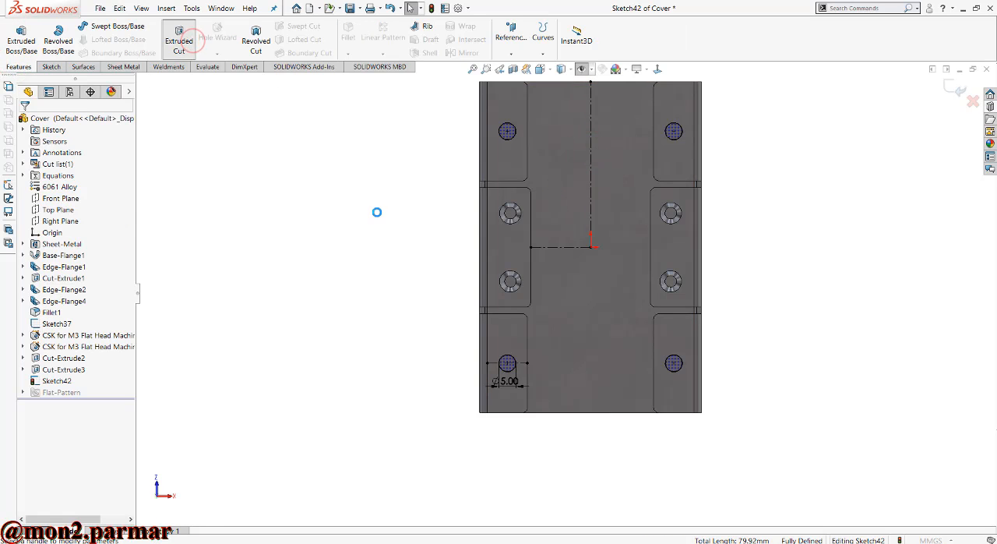
pyautogui.click(68, 235)
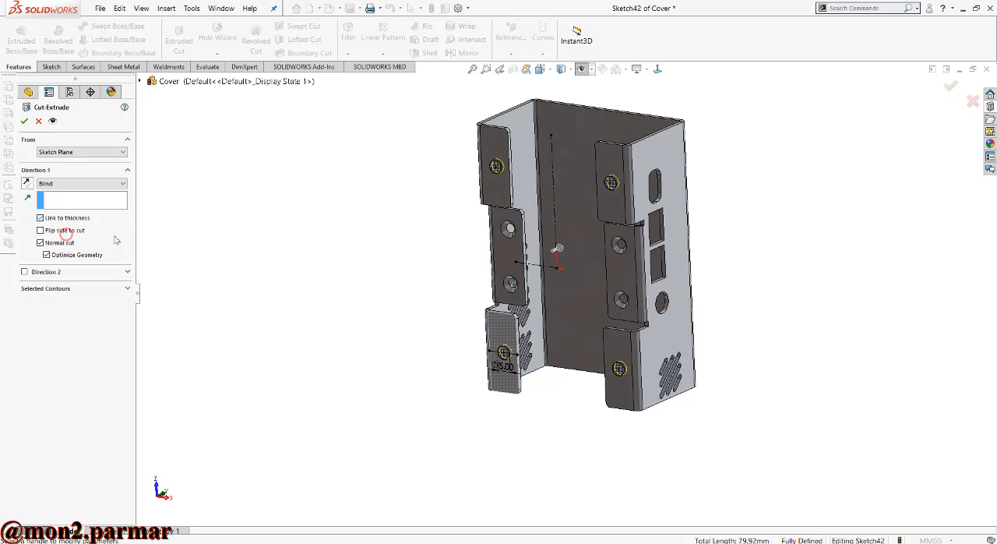
pyautogui.rightClick(762, 185)
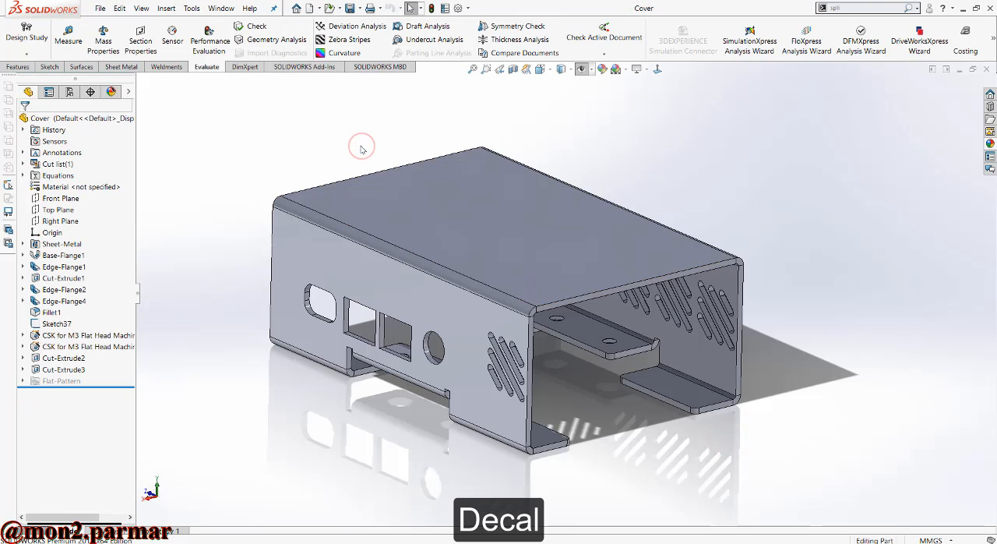
# - Add a new decal and load toppng.com-i-raspberry-pi-logo-613x172 from the desktop folder Raspverry Pi 4 CAd as its image
pyautogui.click(110, 92)
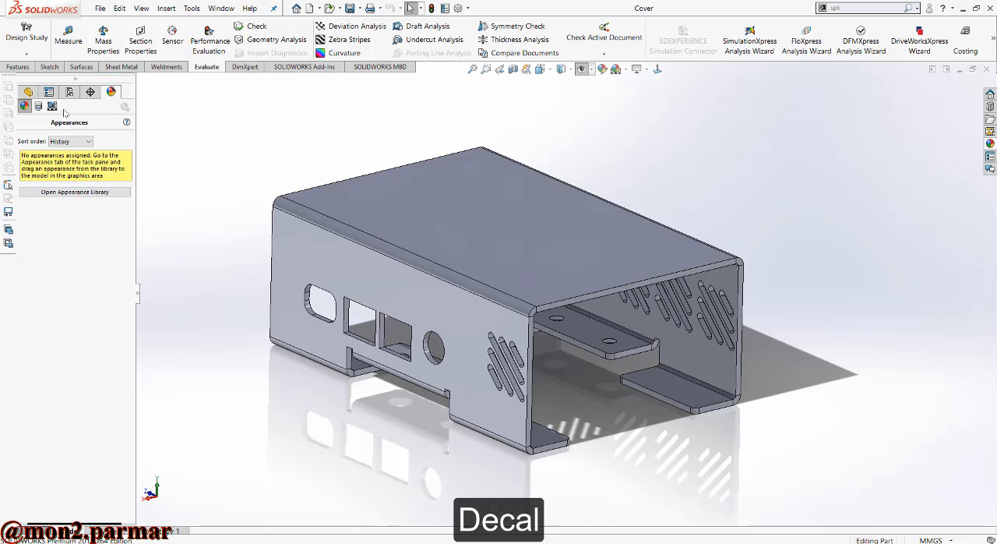
pyautogui.click(38, 106)
pyautogui.rightClick(99, 233)
pyautogui.click(101, 235)
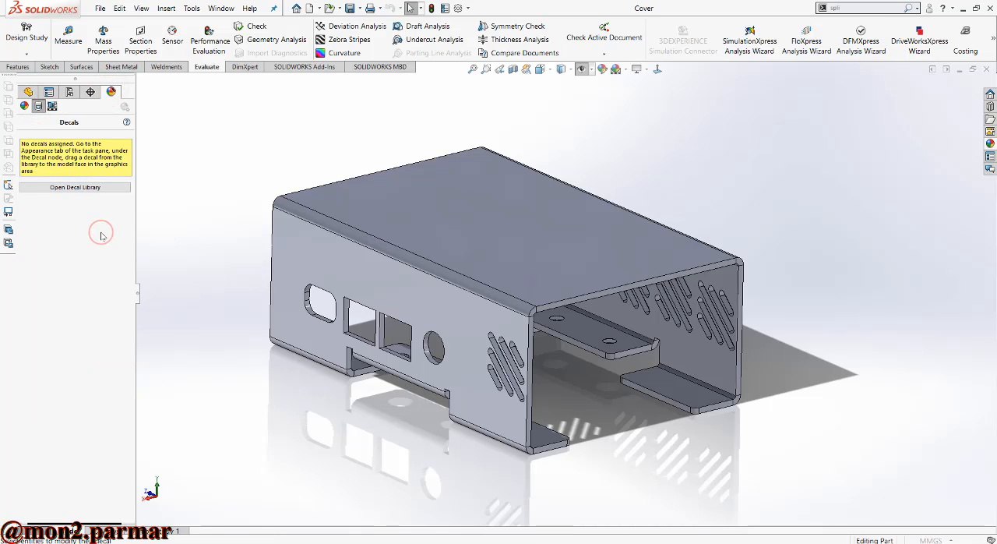
pyautogui.click(82, 345)
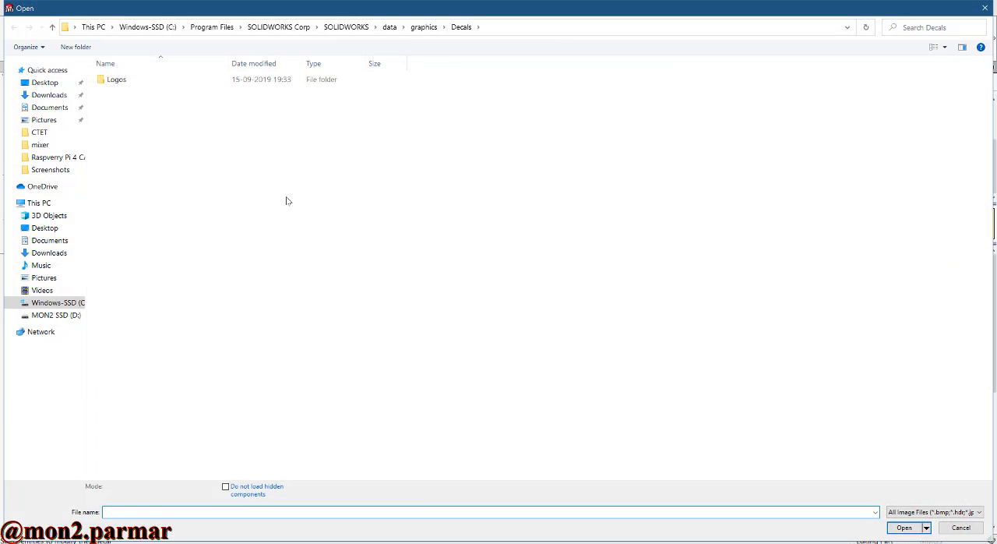
pyautogui.click(37, 82)
pyautogui.doubleClick(125, 93)
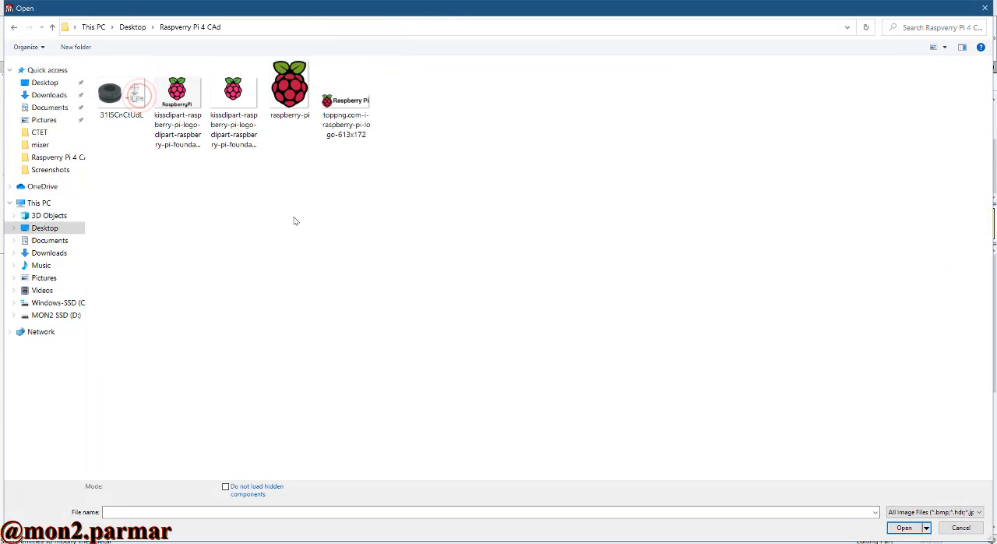
pyautogui.click(356, 114)
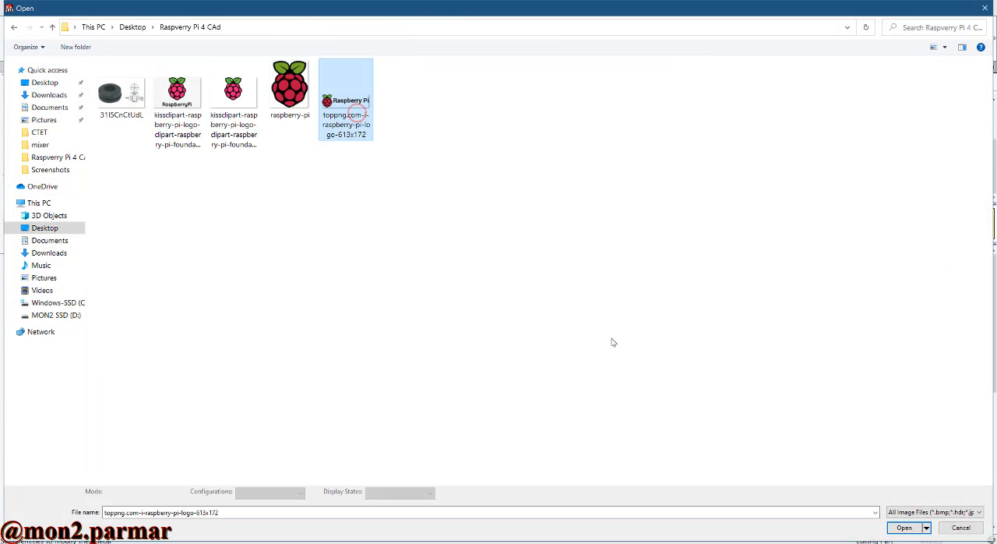
pyautogui.click(915, 531)
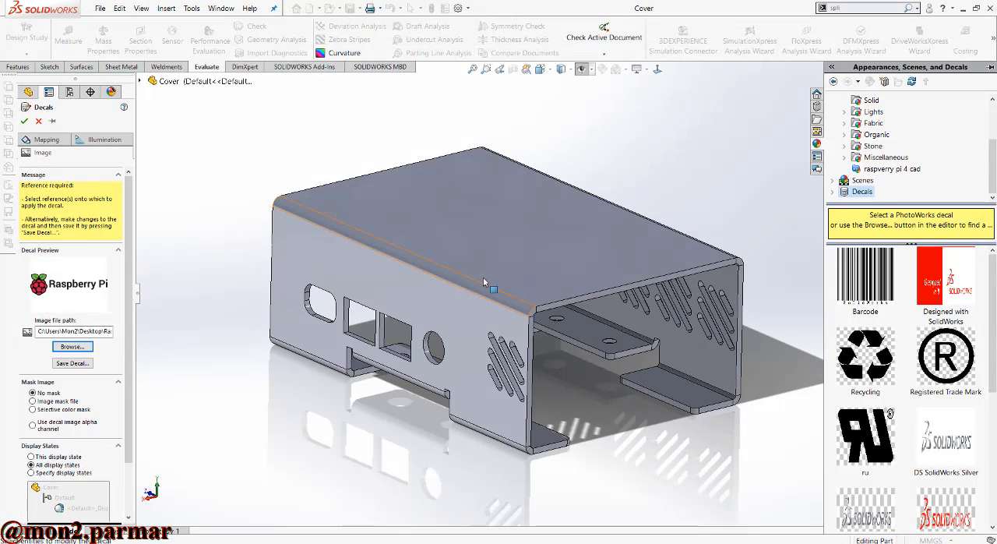
# - Place the logo decal on the cover's flat top face, rotate it 90 degrees and enlarge it to about 70.53 mm wide
pyautogui.click(491, 267)
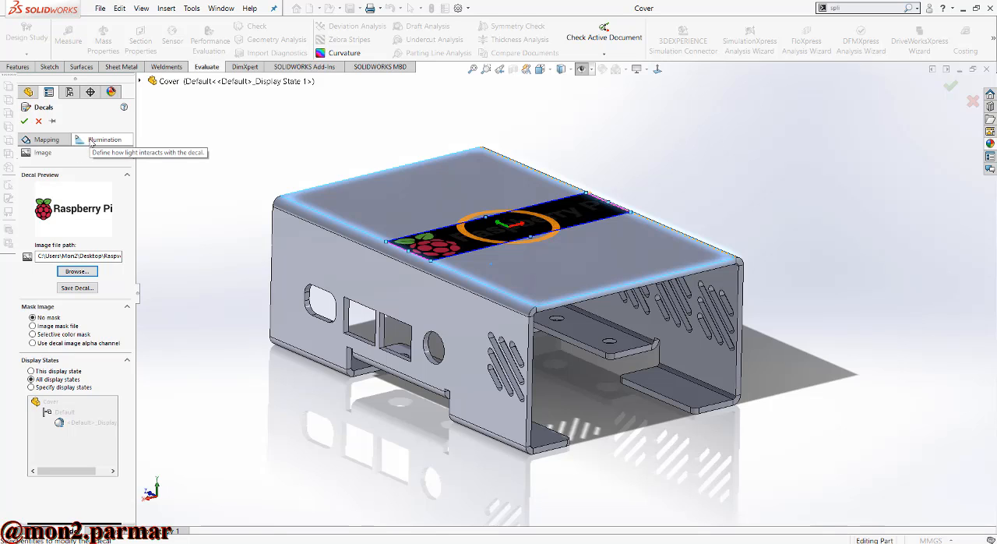
pyautogui.click(56, 139)
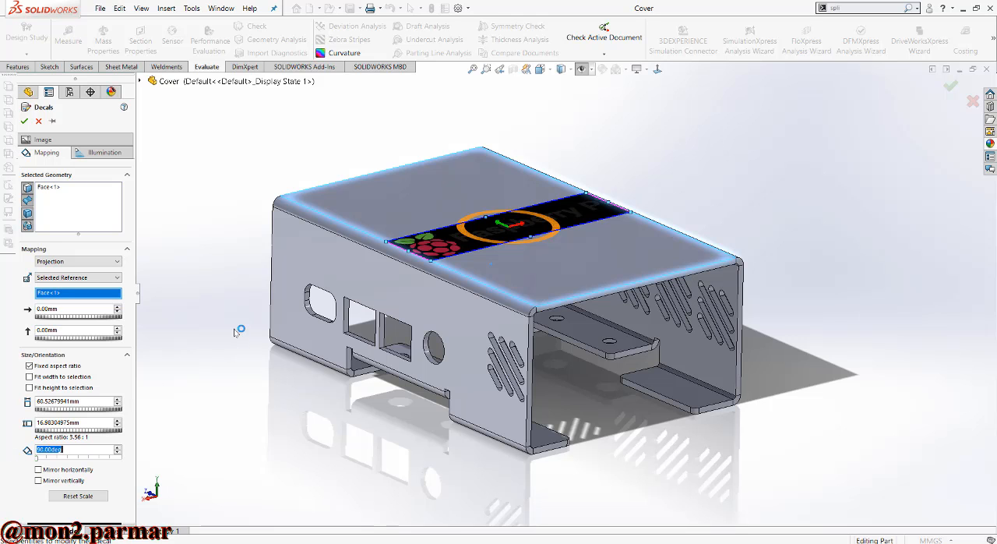
pyautogui.moveTo(660, 189); pyautogui.dragTo(559, 287, button='middle')
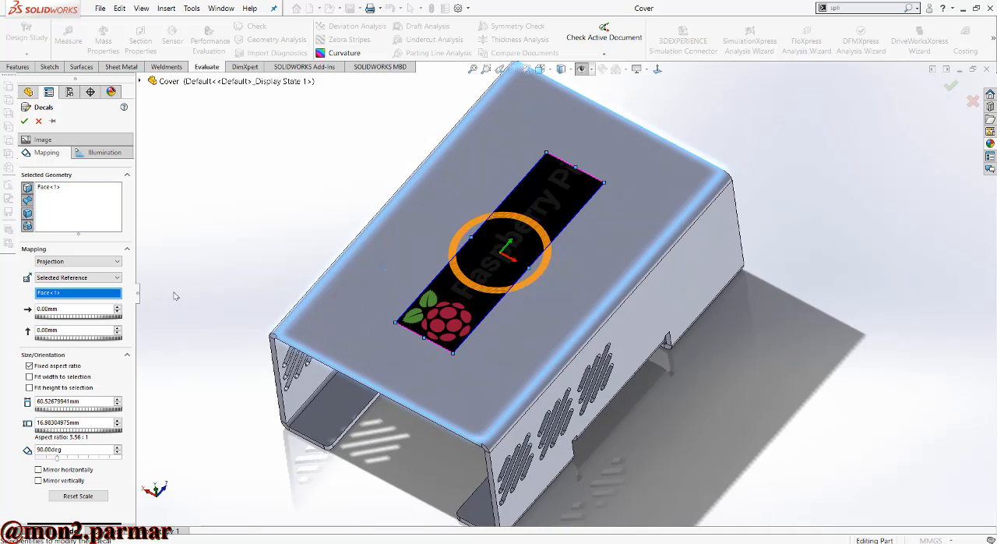
pyautogui.click(117, 400)
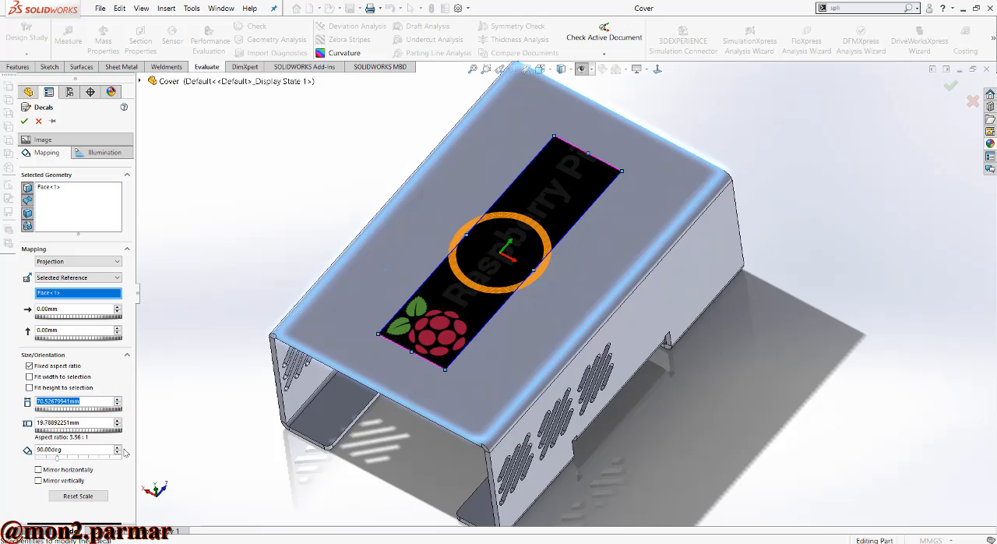
# - Mask the logo decal with its image alpha channel, without inverting the mask, and save the part
pyautogui.click(87, 153)
pyautogui.click(80, 140)
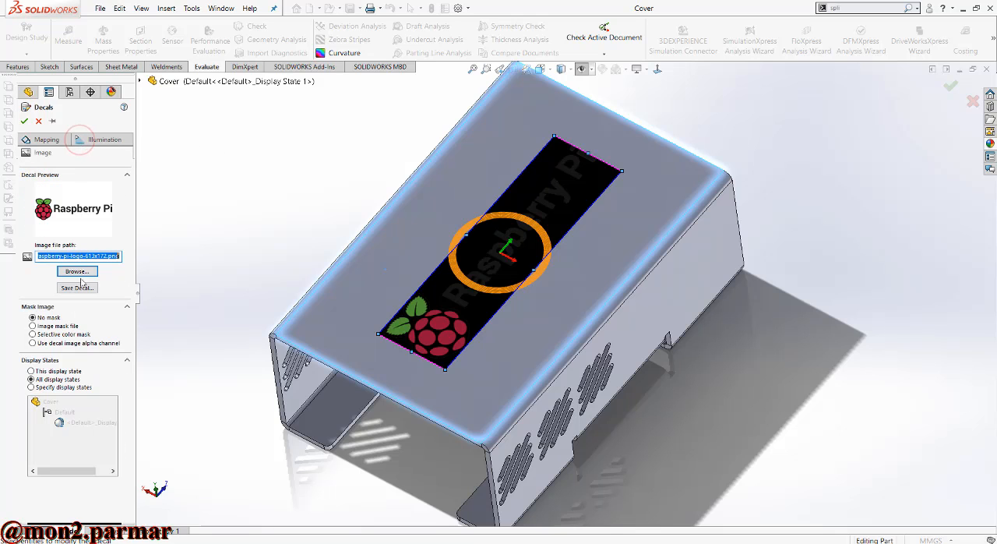
pyautogui.click(67, 344)
pyautogui.click(60, 356)
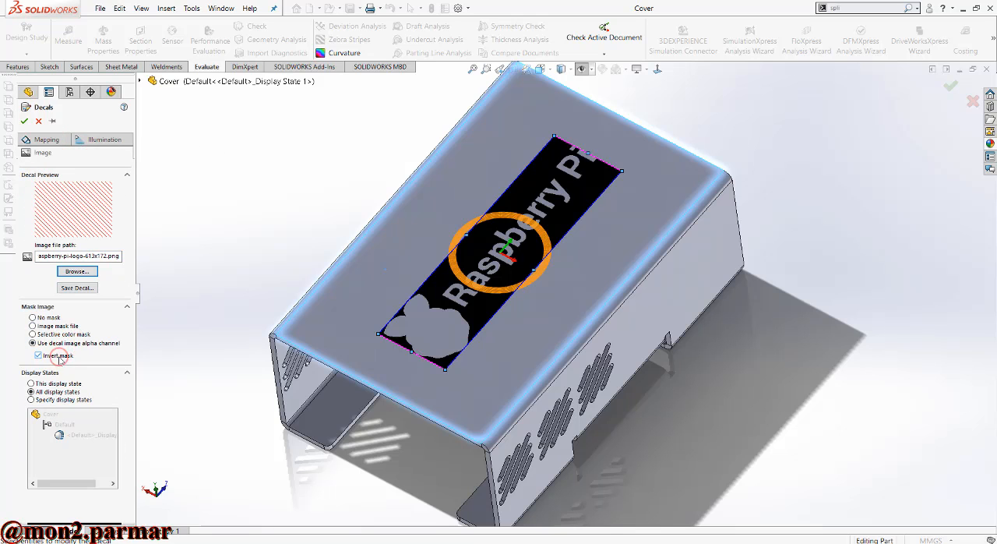
pyautogui.click(60, 358)
pyautogui.click(24, 121)
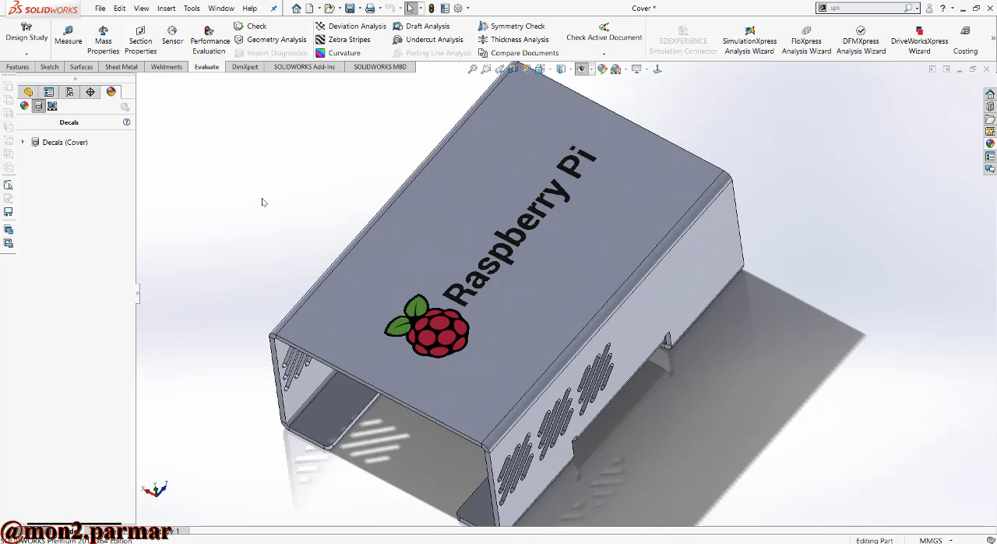
pyautogui.hotkey('ctrl', 's')
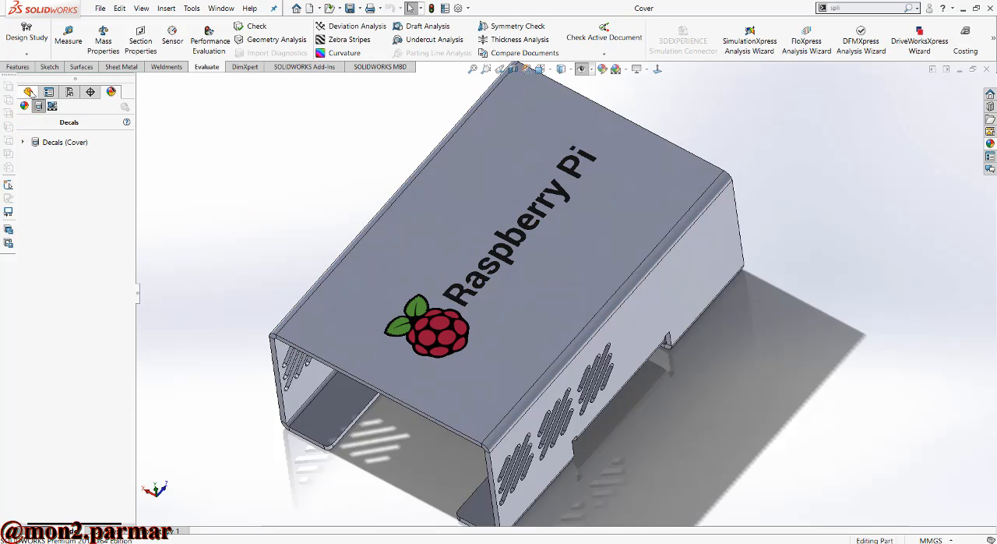
# - Apply the steel material AISI 1035 Steel (SS) to the cover
pyautogui.click(29, 92)
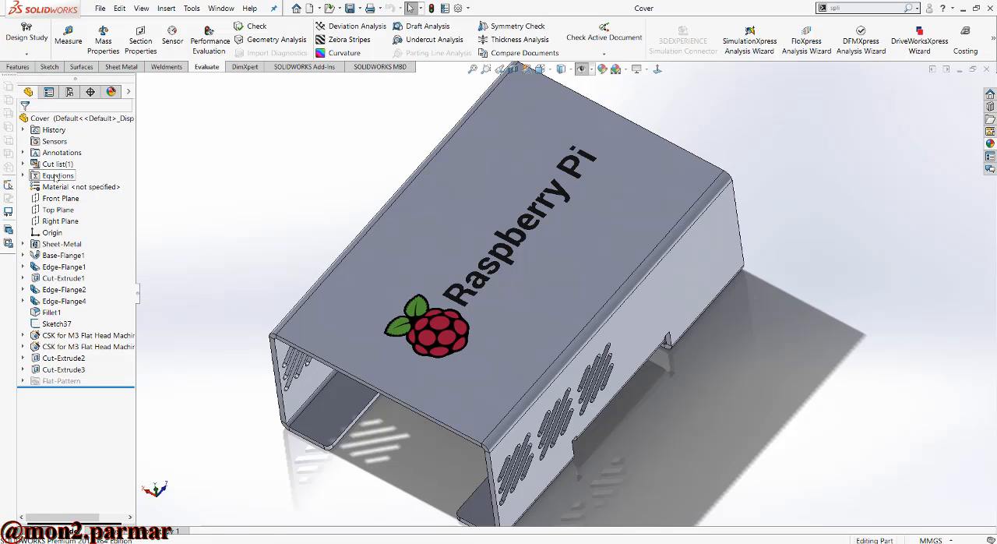
pyautogui.rightClick(56, 187)
pyautogui.click(97, 197)
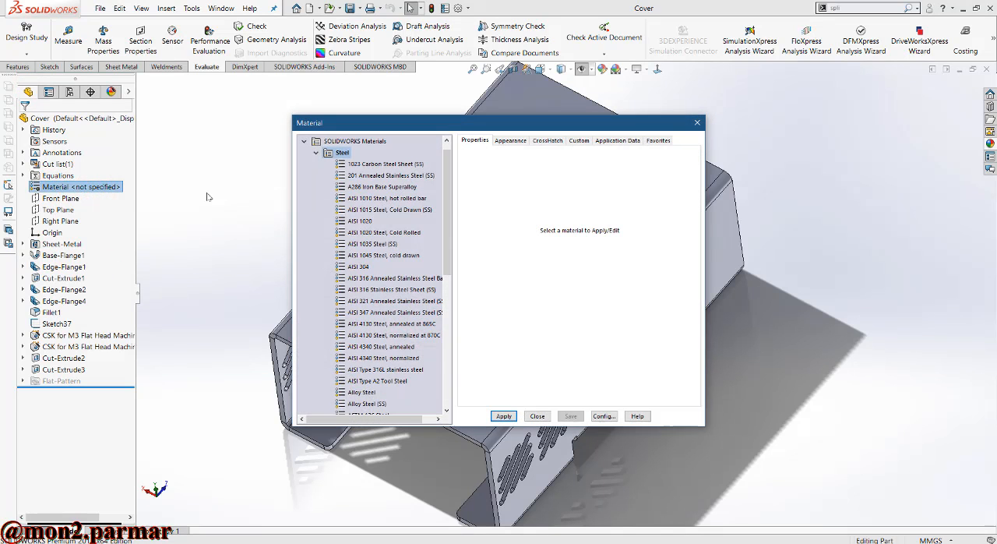
pyautogui.click(392, 244)
pyautogui.click(503, 417)
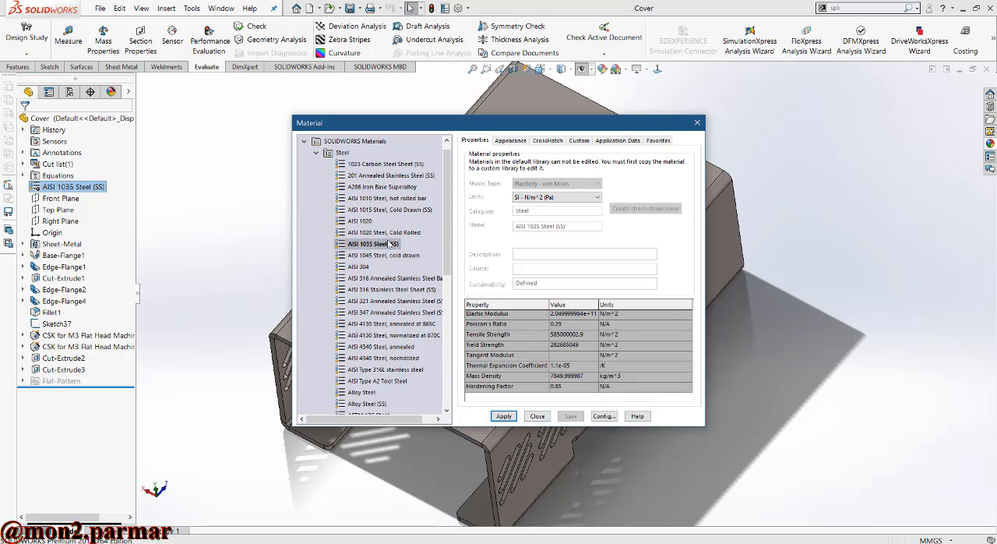
# - Change the cover's material to 6061 Alloy from the Aluminium Alloys category
pyautogui.click(317, 153)
pyautogui.click(315, 187)
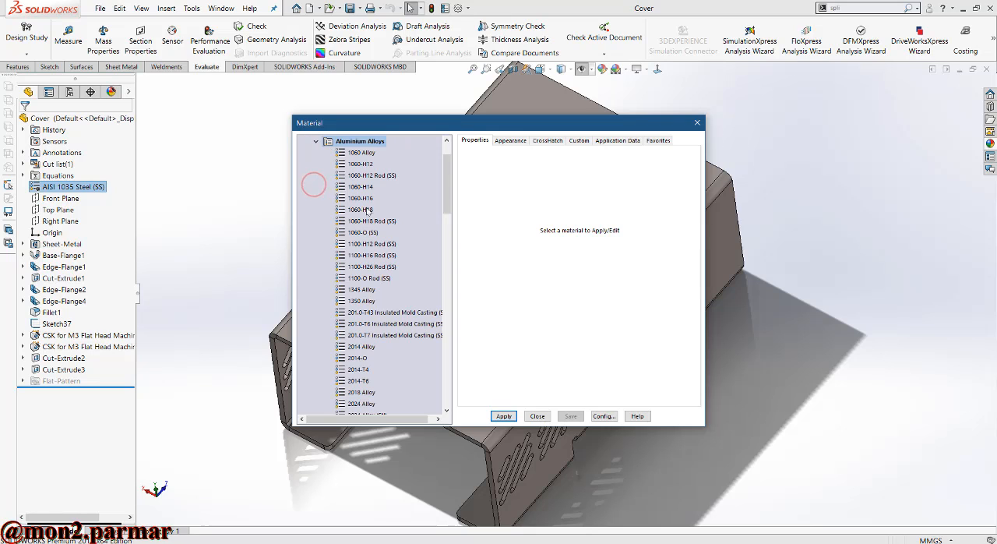
pyautogui.scroll(-1, 371, 288)
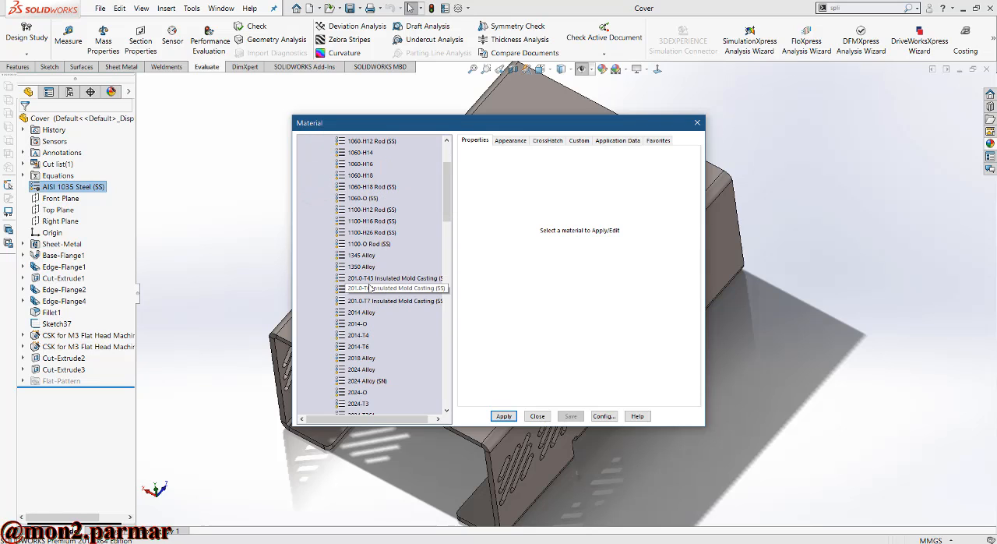
pyautogui.scroll(-1, 371, 288)
pyautogui.scroll(-8, 371, 288)
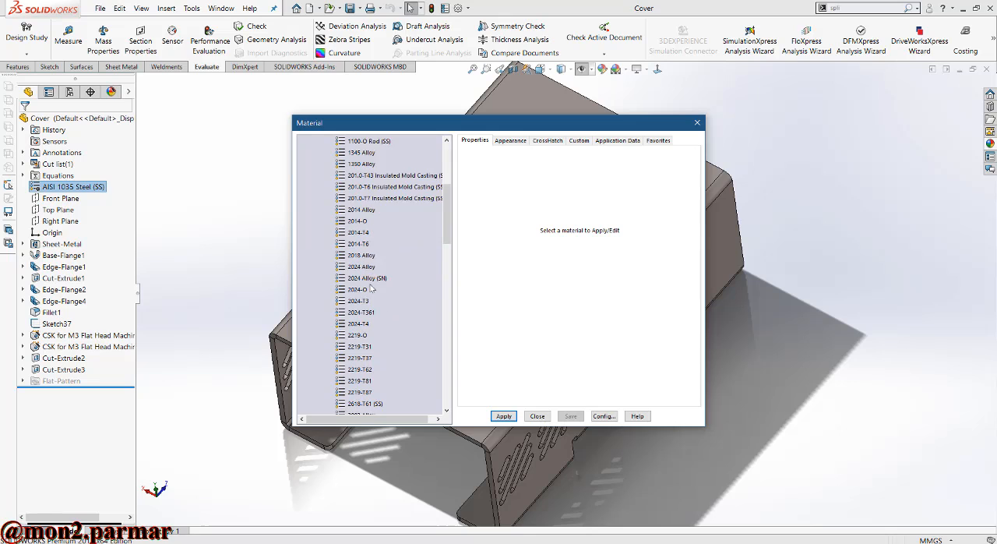
pyautogui.scroll(-12, 371, 288)
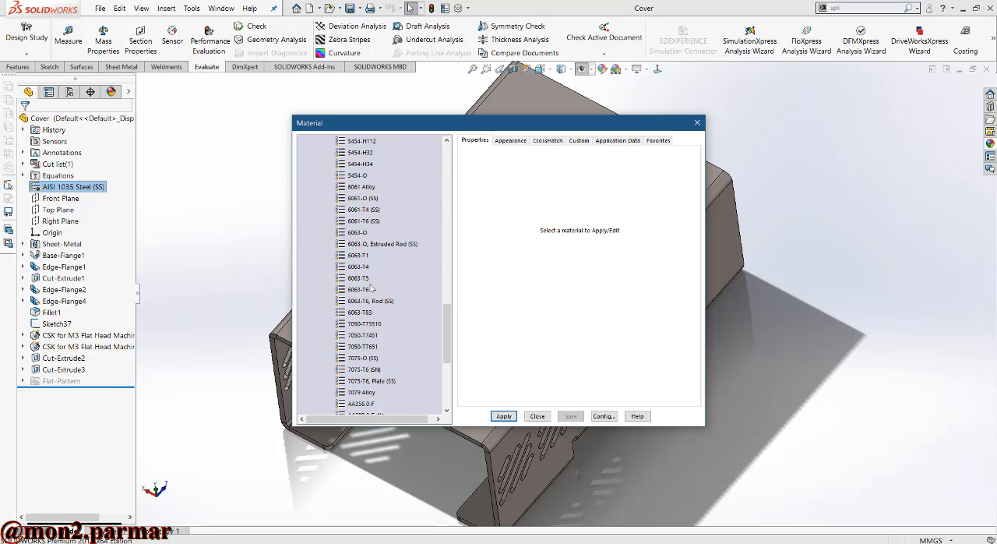
pyautogui.click(372, 188)
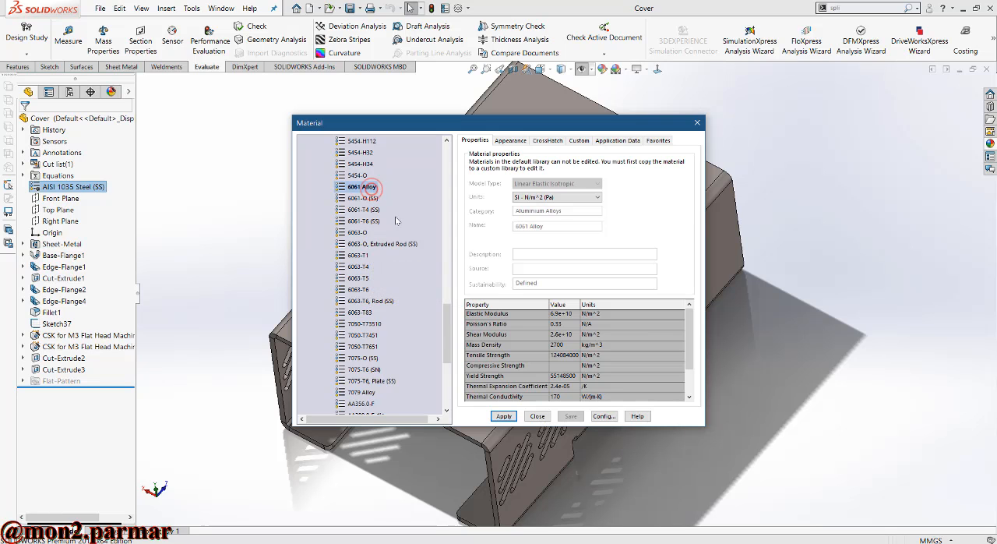
pyautogui.click(505, 416)
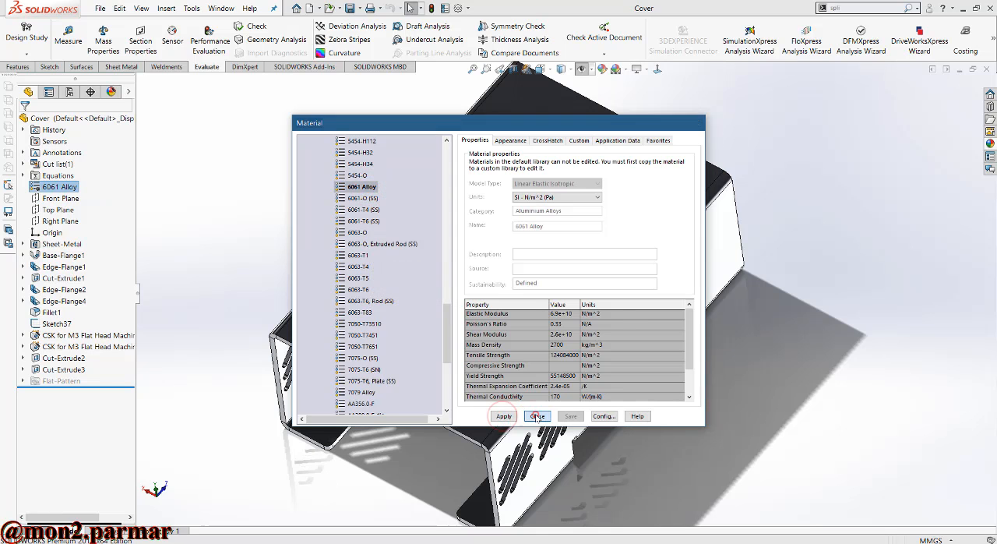
pyautogui.click(538, 416)
pyautogui.moveTo(547, 341); pyautogui.dragTo(630, 378, button='middle')
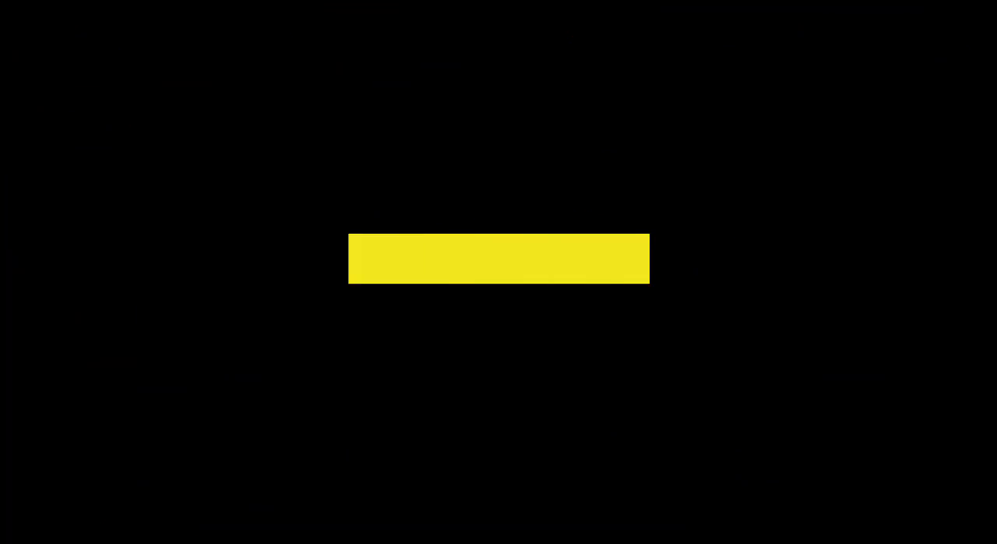